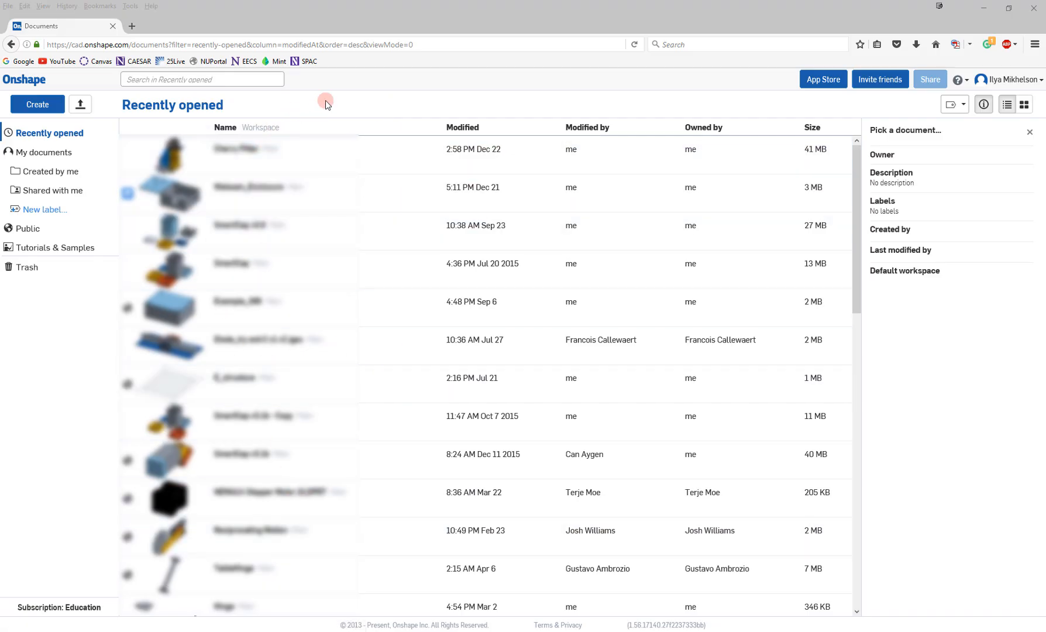
Create a new private document named "tutorial".
{"action": "left_click", "coordinate": [39, 104]}
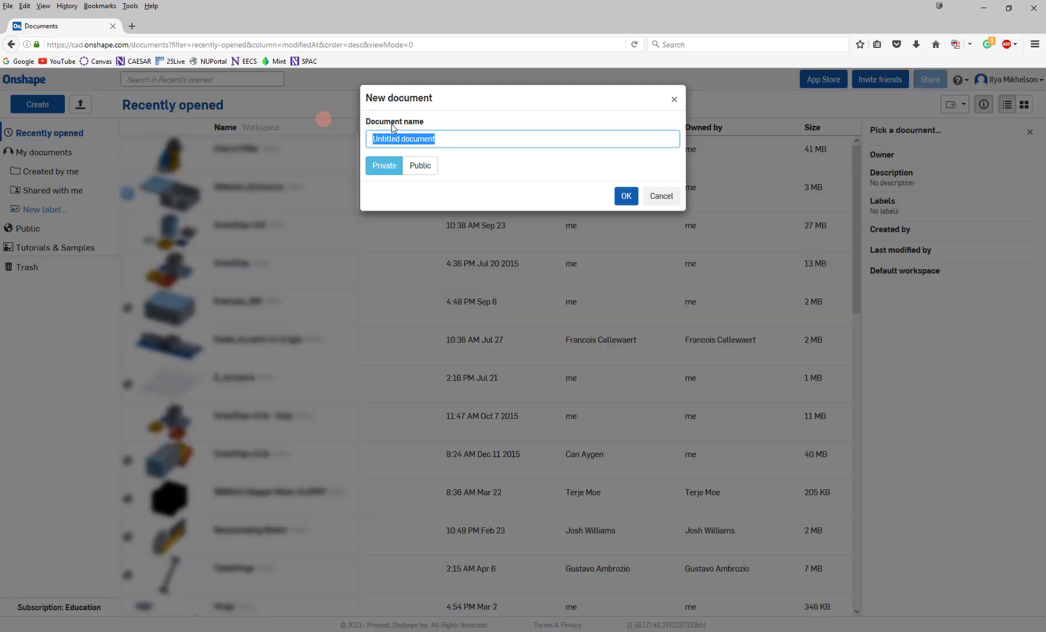
{"action": "type", "text": "tutorial"}
{"action": "left_click", "coordinate": [624, 196]}
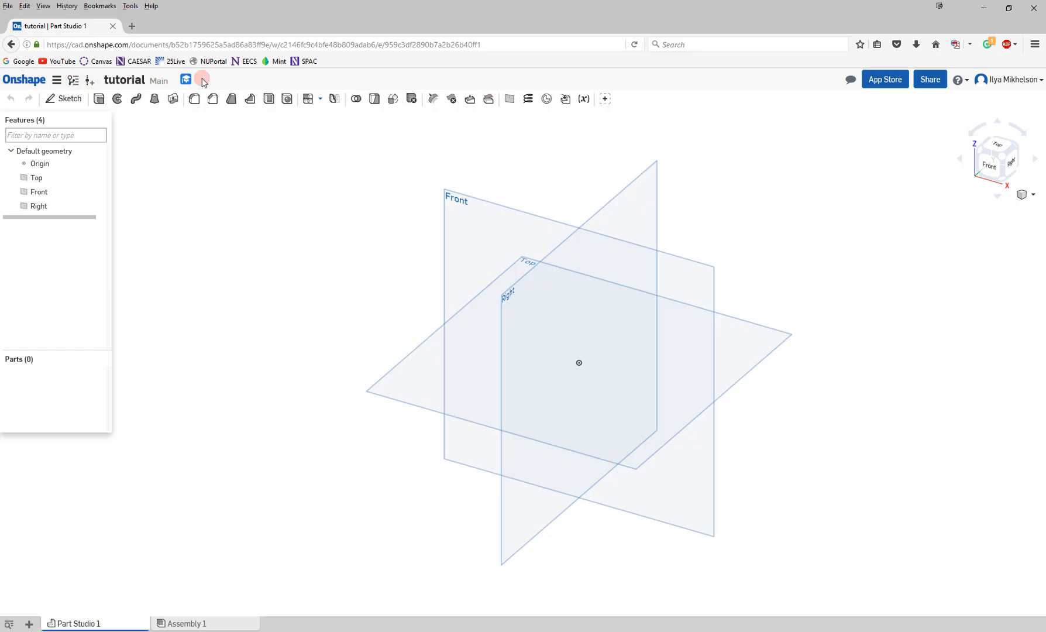
Set the workspace's default length unit to Millimeter.
{"action": "left_click", "coordinate": [57, 83]}
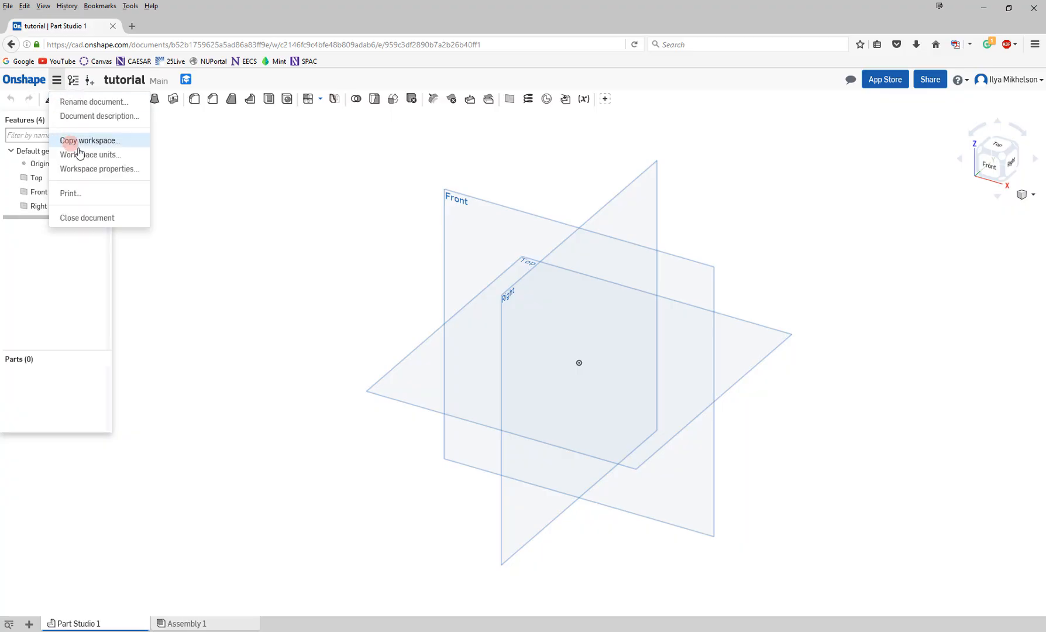
{"action": "left_click", "coordinate": [80, 154]}
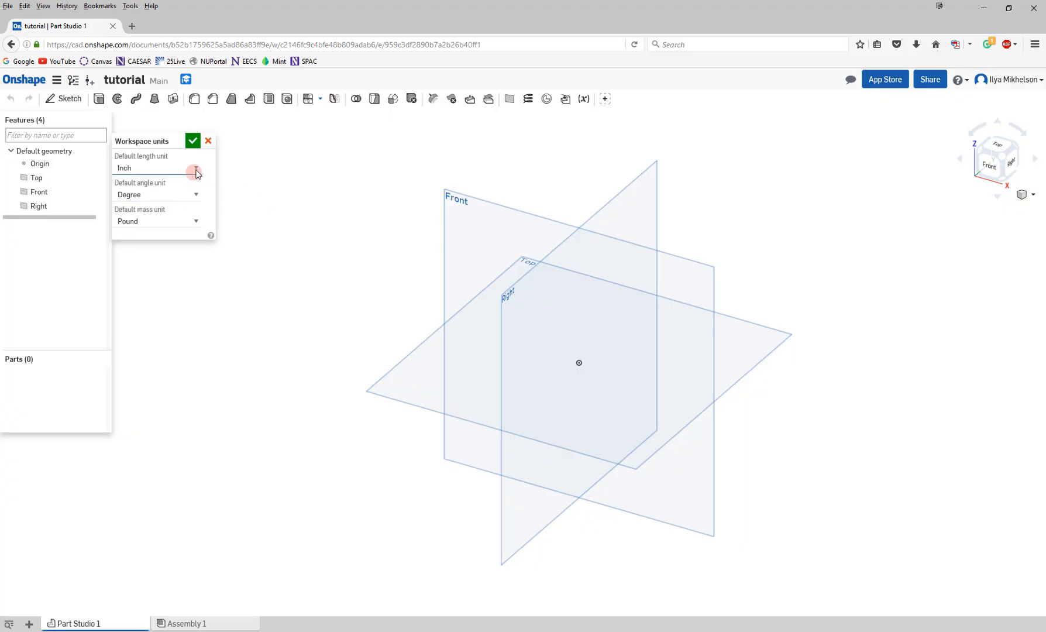
{"action": "left_click", "coordinate": [196, 168]}
{"action": "left_click", "coordinate": [158, 222]}
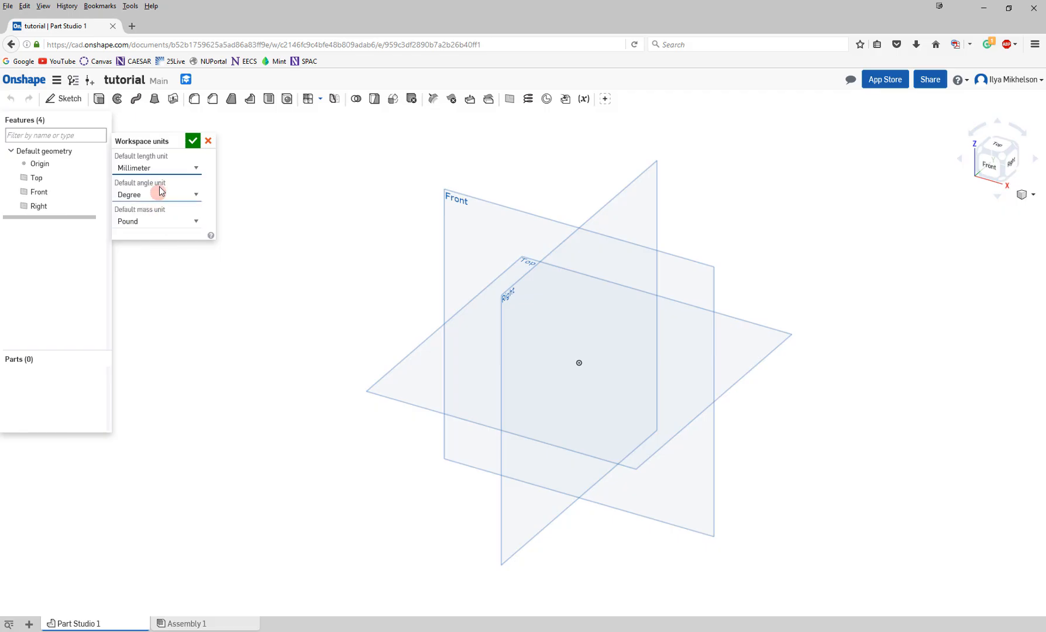
{"action": "left_click", "coordinate": [189, 144]}
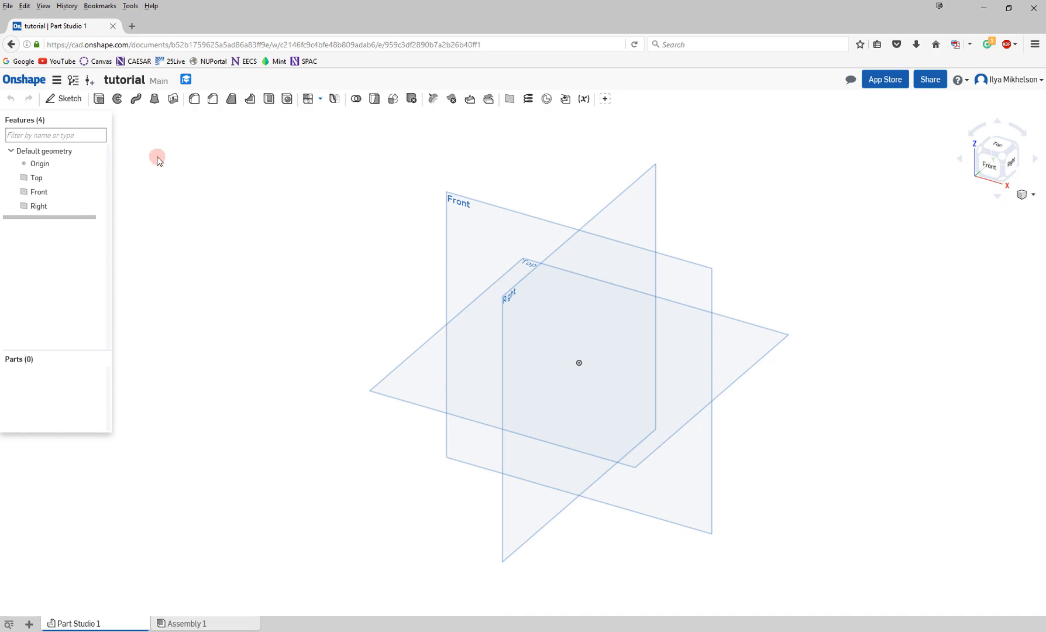
Start a sketch on the Top plane and draw a corner rectangle about 50 mm wide and 42 mm high in the upper-left quadrant.
{"action": "left_click", "coordinate": [68, 100]}
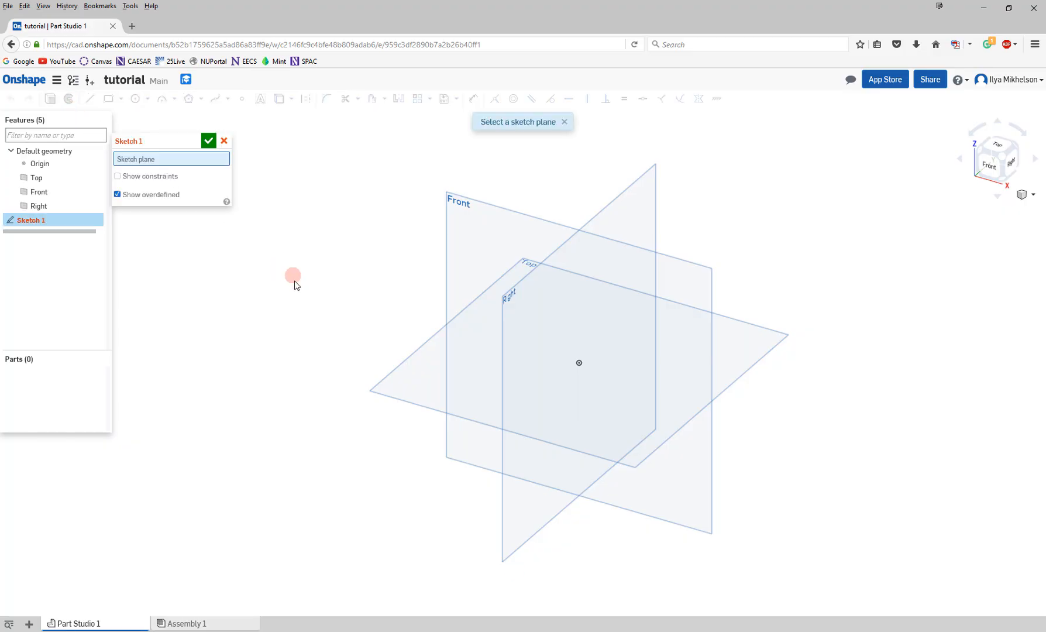
{"action": "left_click", "coordinate": [736, 346]}
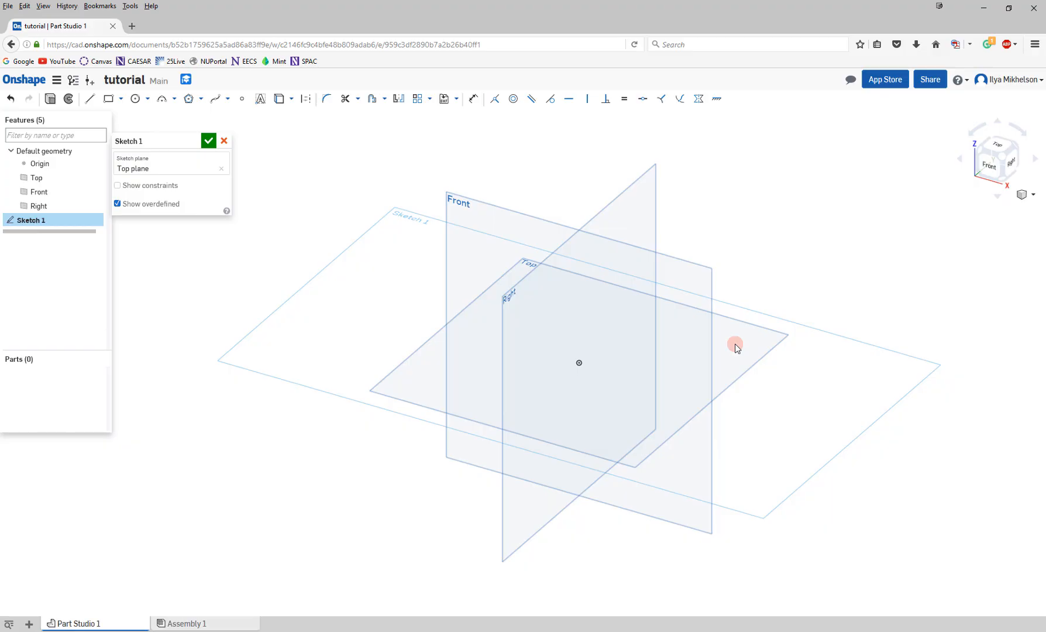
{"action": "left_click", "coordinate": [997, 145]}
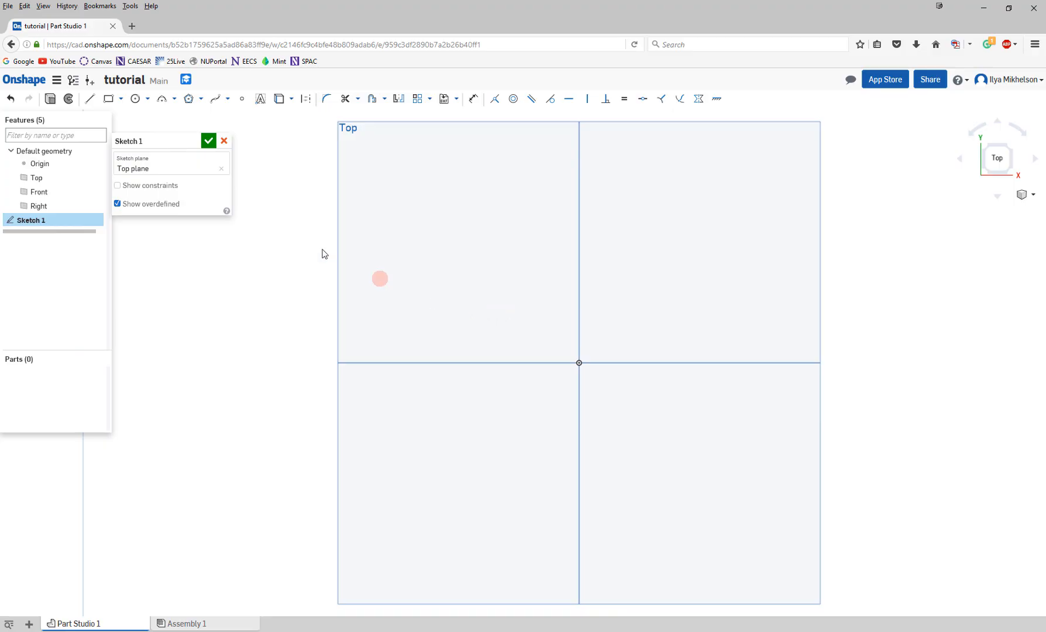
{"action": "left_click", "coordinate": [121, 99]}
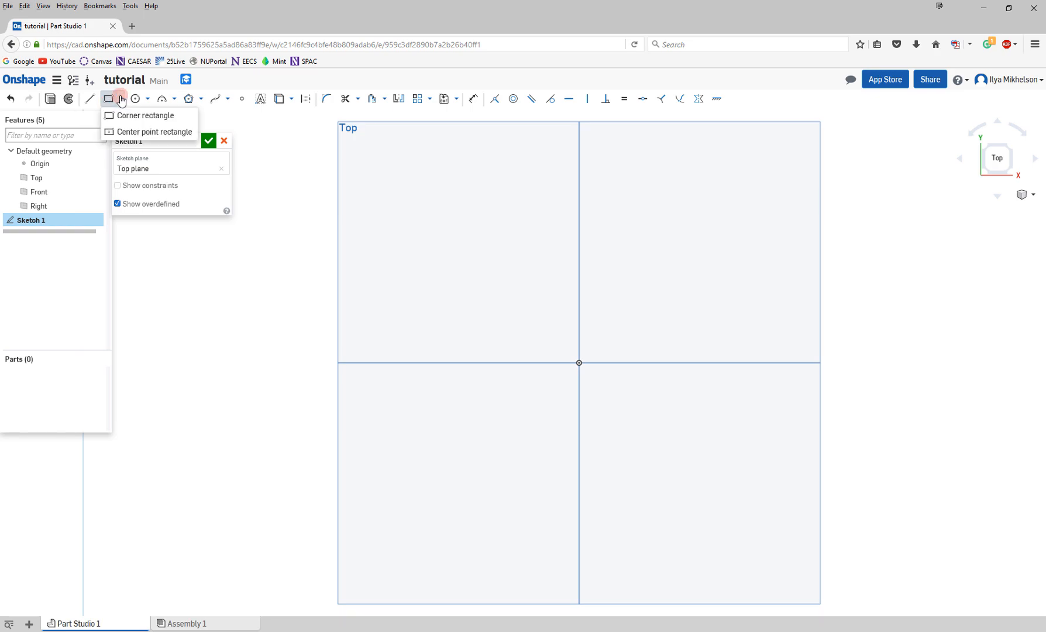
{"action": "left_click", "coordinate": [135, 129]}
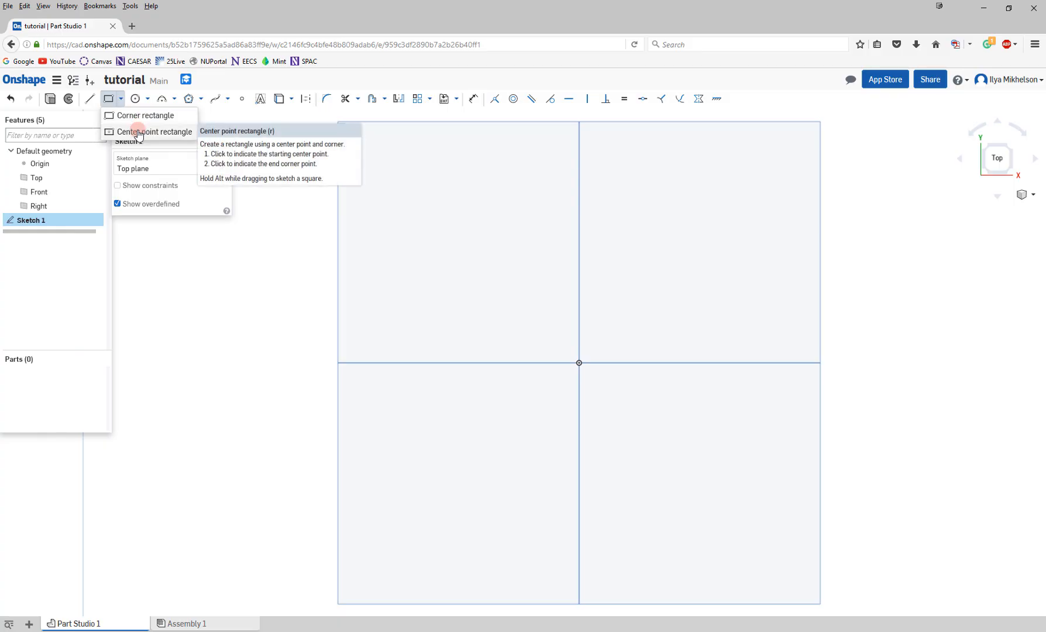
{"action": "left_click", "coordinate": [133, 116]}
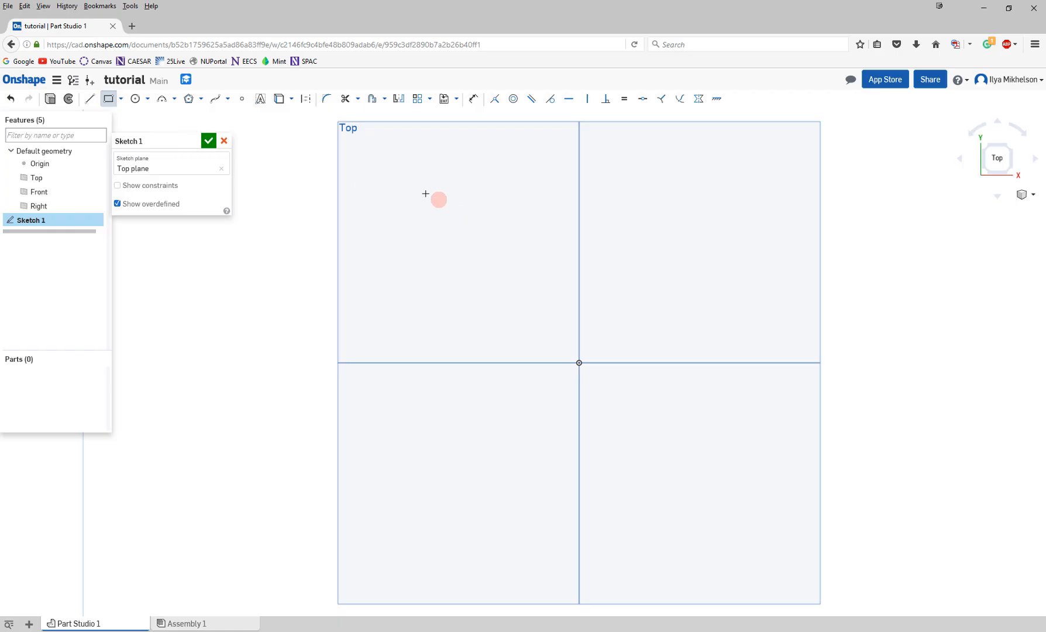
{"action": "left_click", "coordinate": [384, 185]}
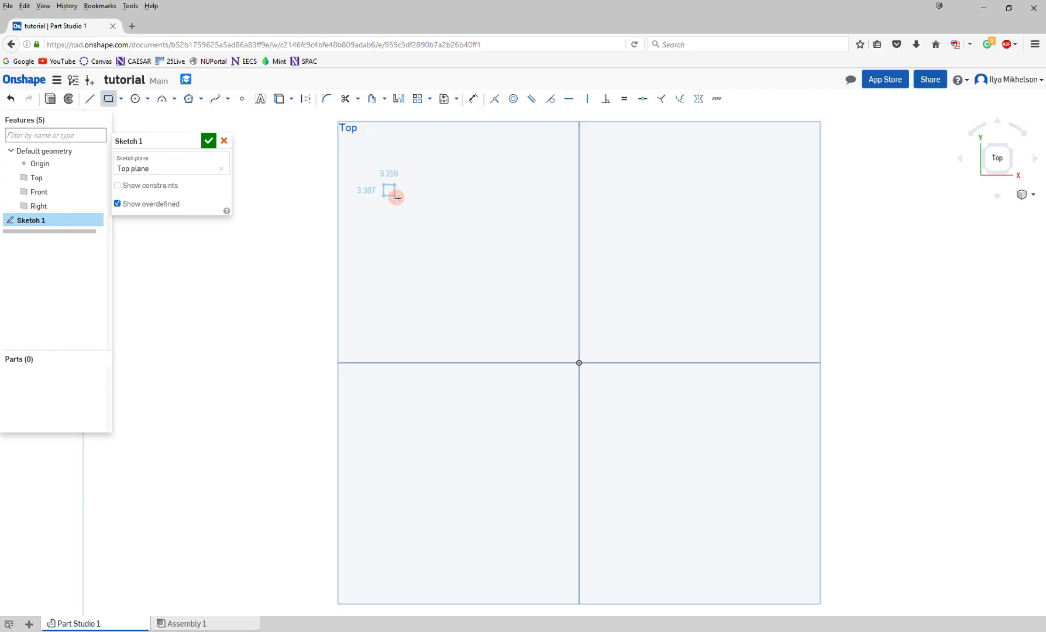
{"action": "left_click", "coordinate": [545, 318]}
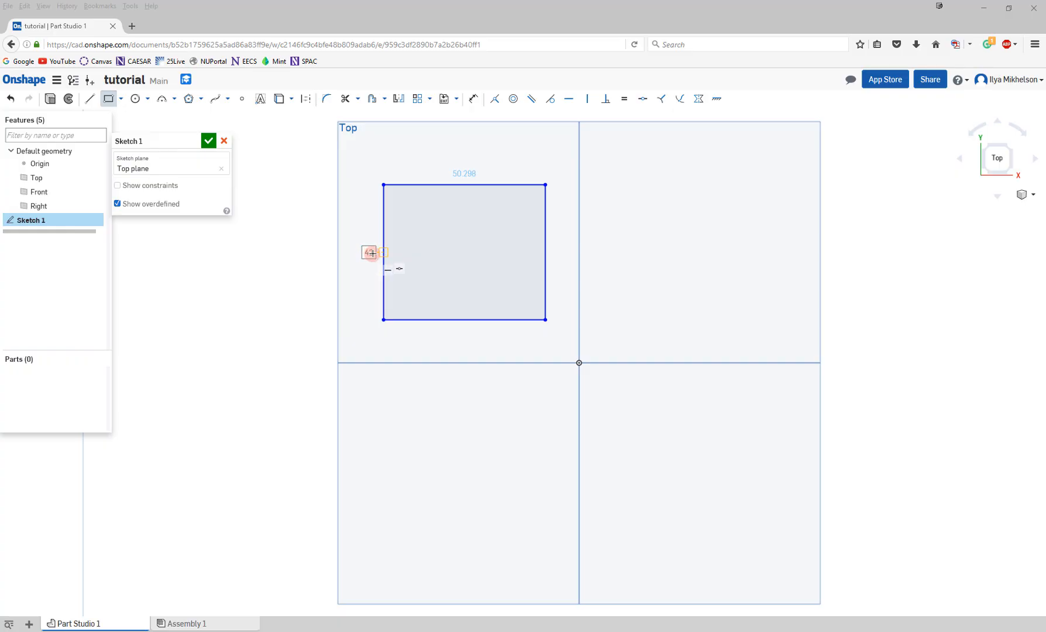
{"action": "key", "text": "Escape"}
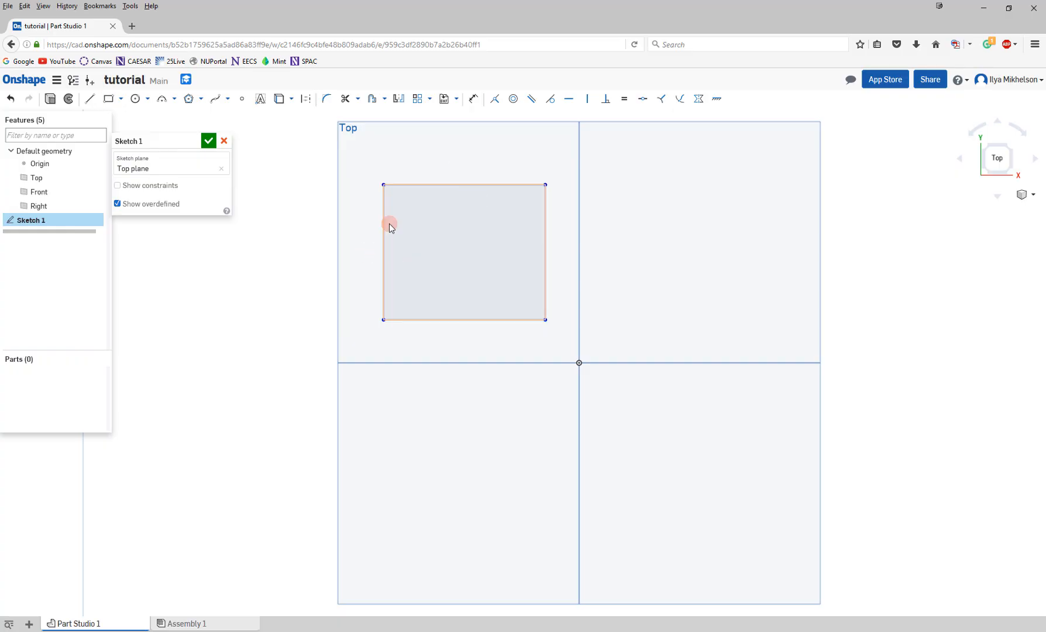
Dimension the rectangle to 40 mm high and 50 mm wide, and finish the sketch.
{"action": "left_click", "coordinate": [476, 101]}
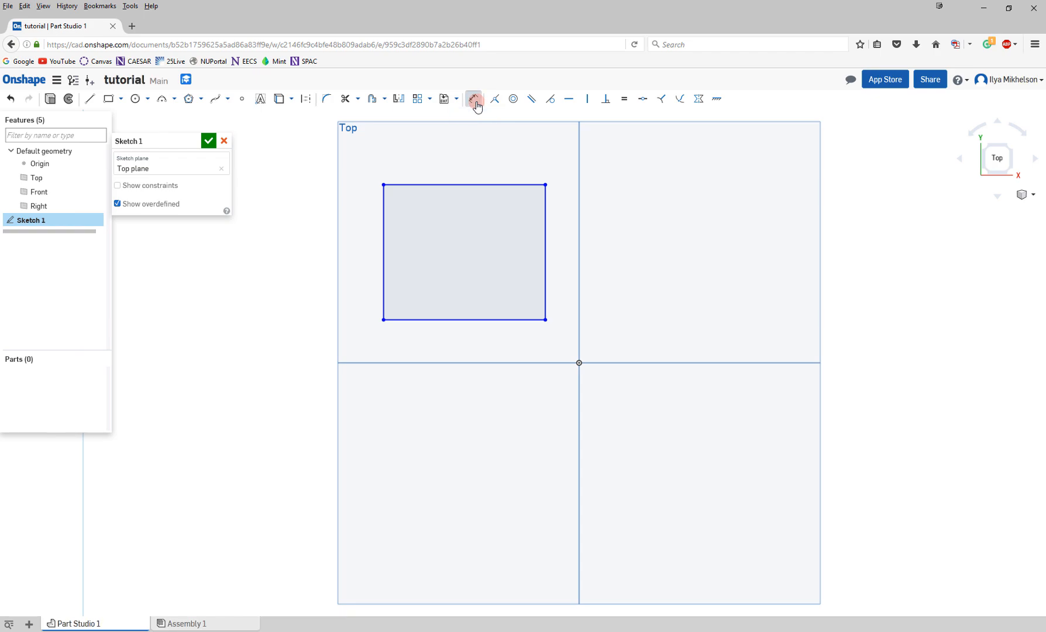
{"action": "left_click", "coordinate": [383, 247]}
{"action": "left_click", "coordinate": [358, 250]}
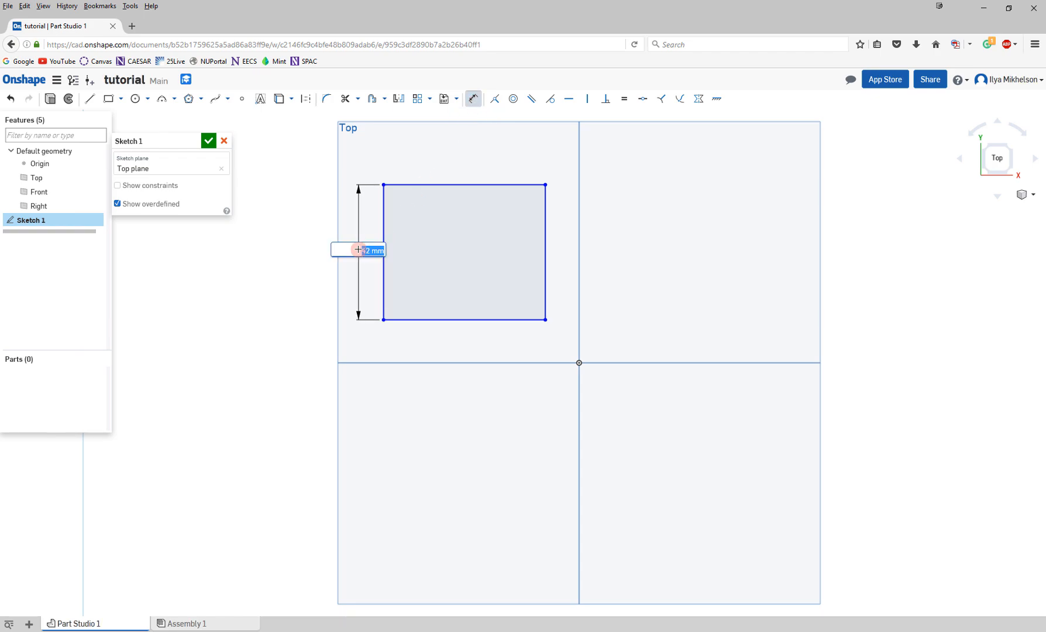
{"action": "type", "text": "40"}
{"action": "key", "text": "Return"}
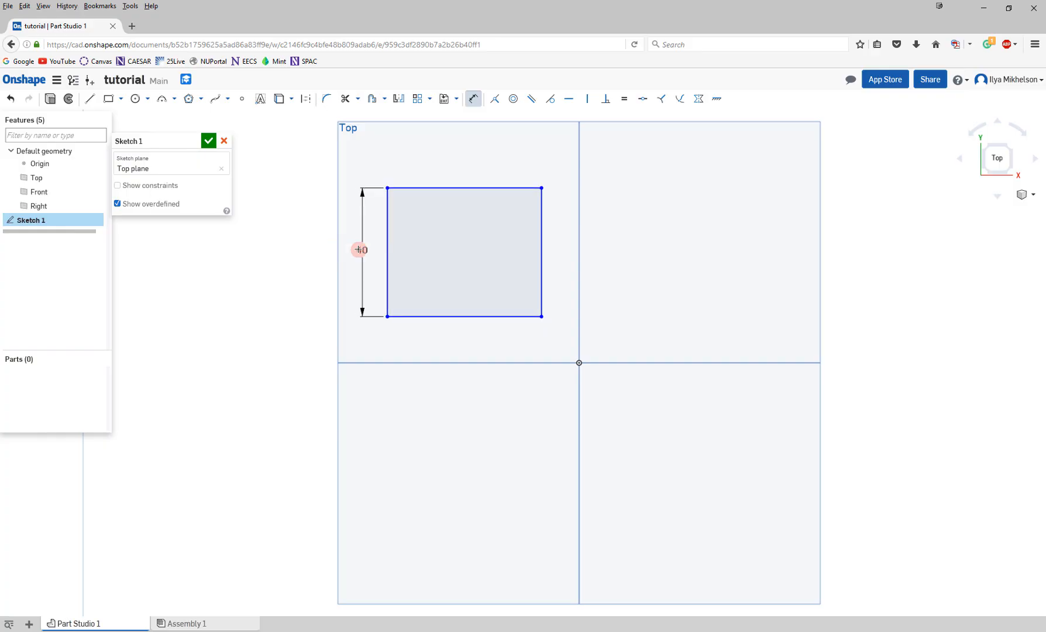
{"action": "left_click", "coordinate": [462, 188]}
{"action": "left_click", "coordinate": [462, 164]}
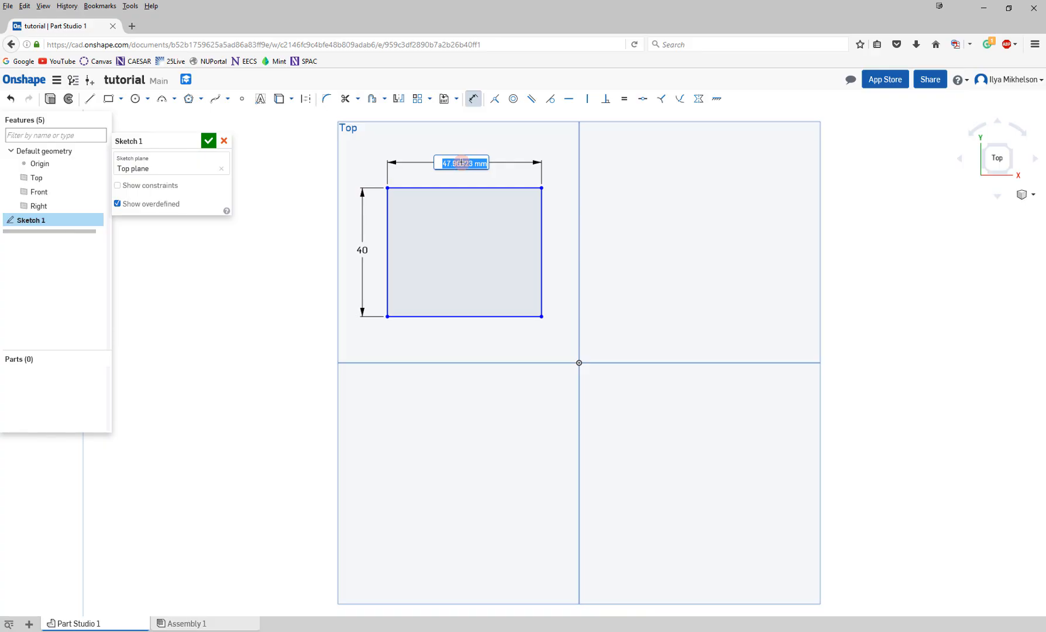
{"action": "type", "text": "50"}
{"action": "key", "text": "Return"}
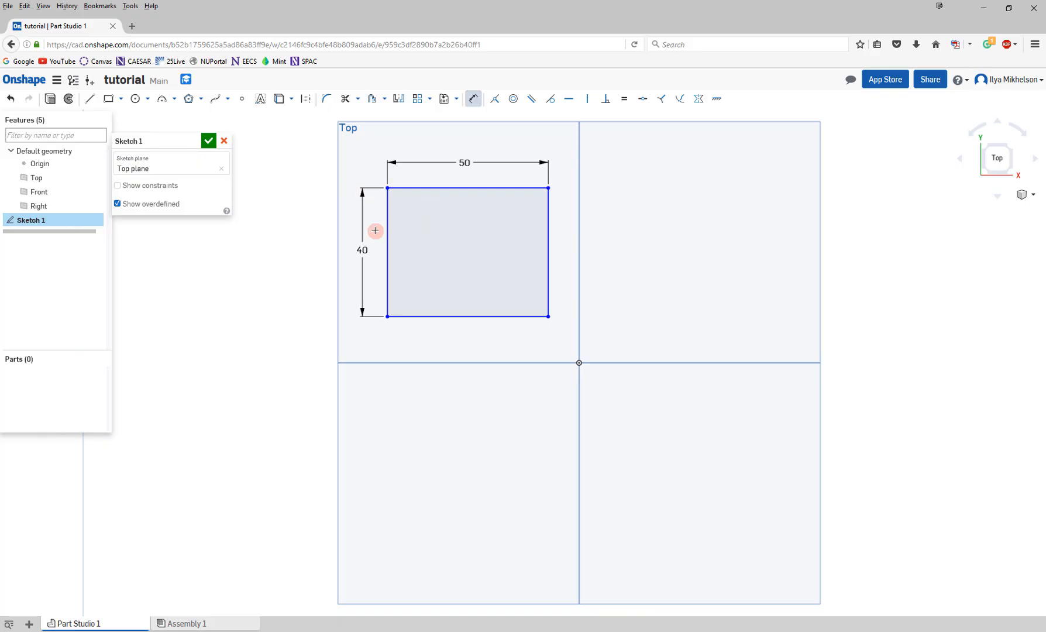
{"action": "left_click", "coordinate": [210, 142]}
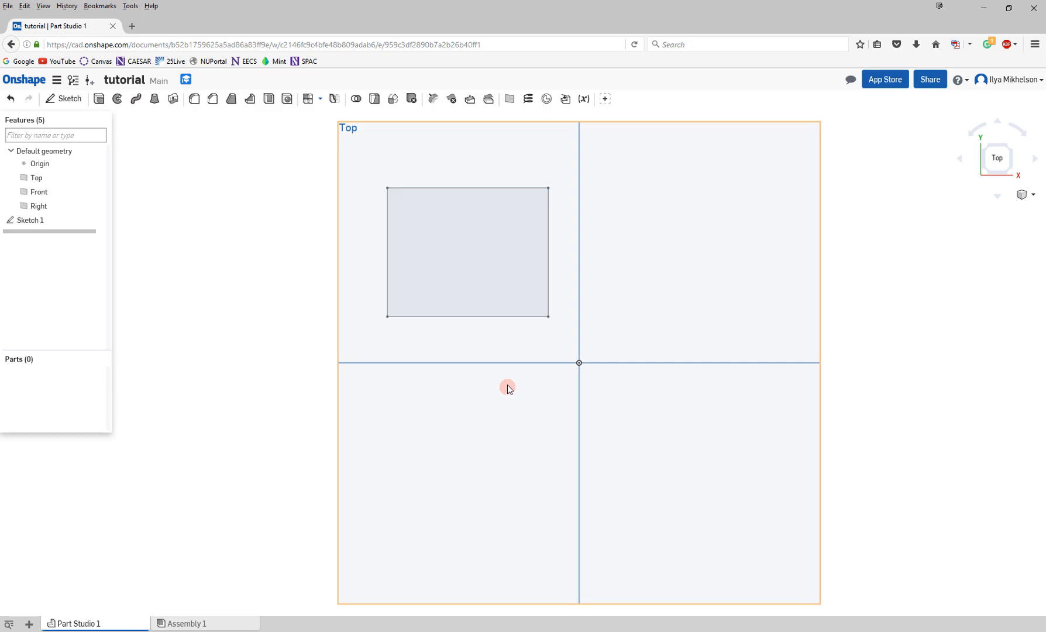
Extrude the sketched rectangle as a new solid with a Blind depth of 20 mm.
{"action": "mouse_move", "coordinate": [507, 384]}
{"action": "right_mouse_down"}
{"action": "mouse_move", "coordinate": [490, 374]}
{"action": "mouse_move", "coordinate": [494, 352]}
{"action": "mouse_move", "coordinate": [549, 340]}
{"action": "mouse_move", "coordinate": [561, 368]}
{"action": "mouse_move", "coordinate": [501, 364]}
{"action": "mouse_move", "coordinate": [484, 311]}
{"action": "mouse_move", "coordinate": [565, 301]}
{"action": "mouse_move", "coordinate": [586, 348]}
{"action": "mouse_move", "coordinate": [519, 333]}
{"action": "mouse_move", "coordinate": [597, 280]}
{"action": "right_mouse_up"}
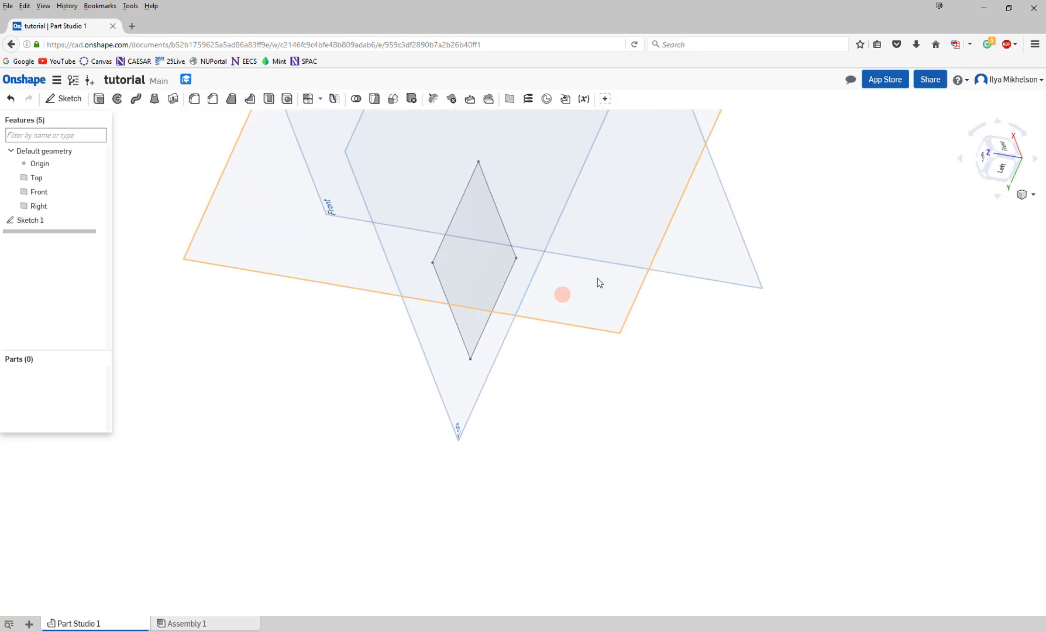
{"action": "left_click", "coordinate": [983, 158]}
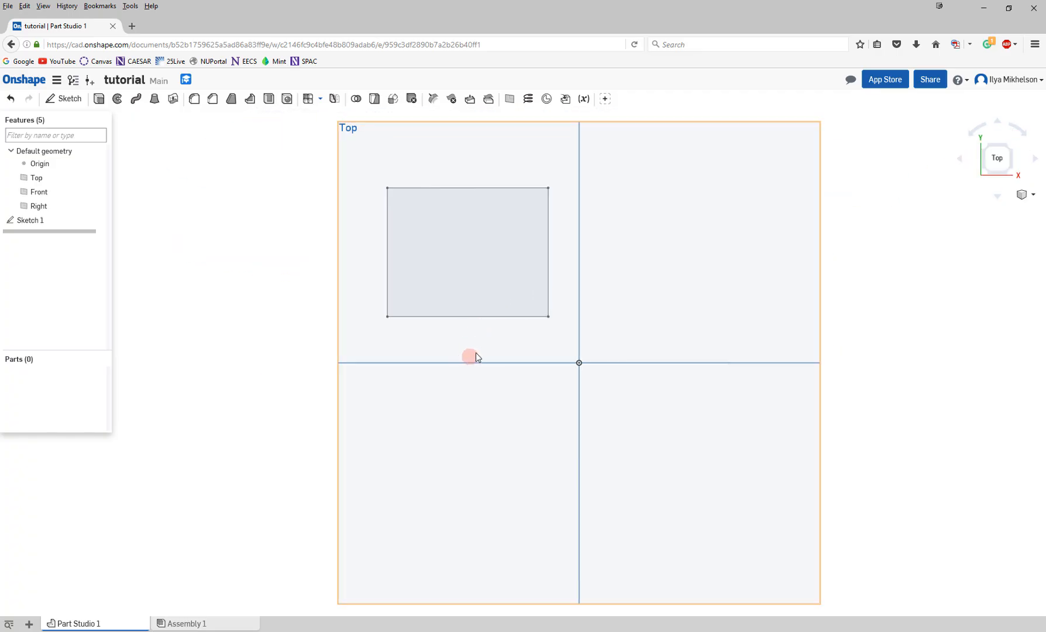
{"action": "mouse_move", "coordinate": [474, 353]}
{"action": "right_mouse_down"}
{"action": "mouse_move", "coordinate": [505, 313]}
{"action": "mouse_move", "coordinate": [550, 309]}
{"action": "mouse_move", "coordinate": [460, 330]}
{"action": "mouse_move", "coordinate": [467, 325]}
{"action": "right_mouse_up"}
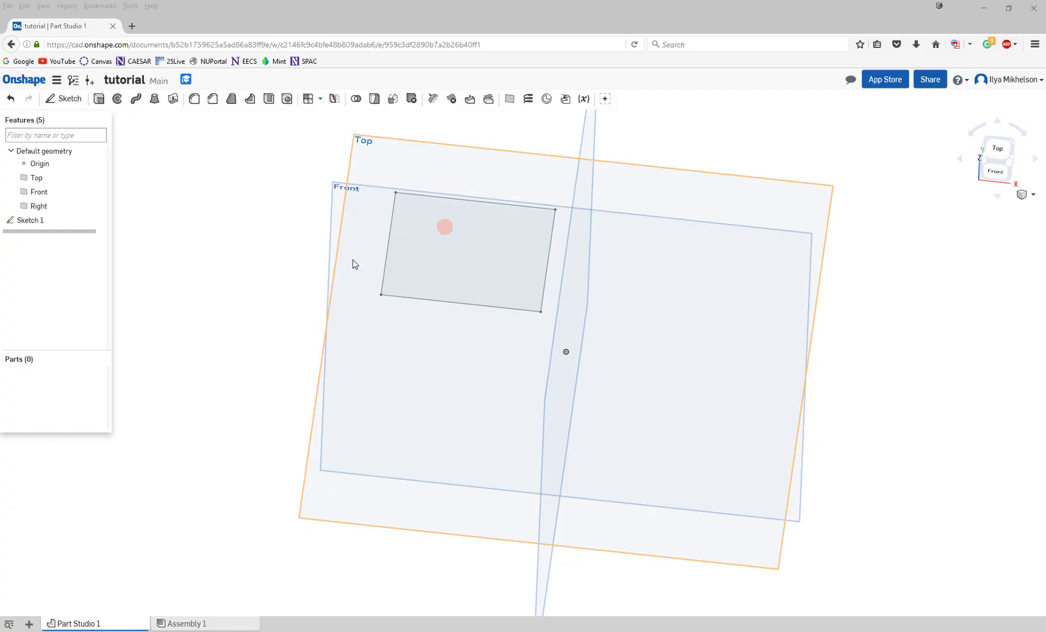
{"action": "left_click", "coordinate": [98, 101]}
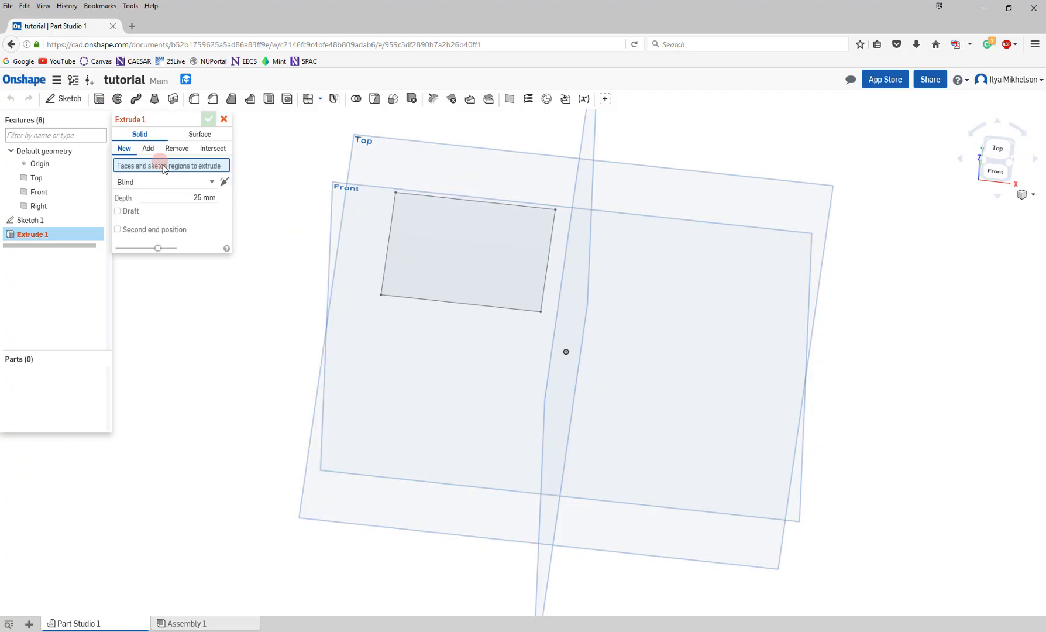
{"action": "left_click", "coordinate": [130, 167]}
{"action": "left_click", "coordinate": [431, 241]}
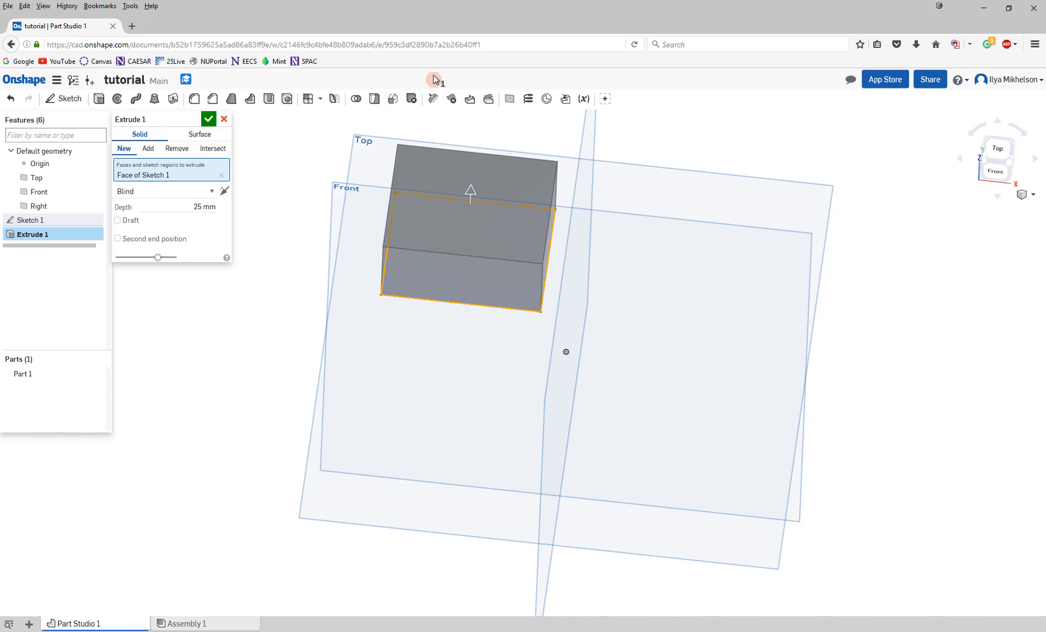
{"action": "left_click_drag", "start_coordinate": [195, 207], "coordinate": [221, 203]}
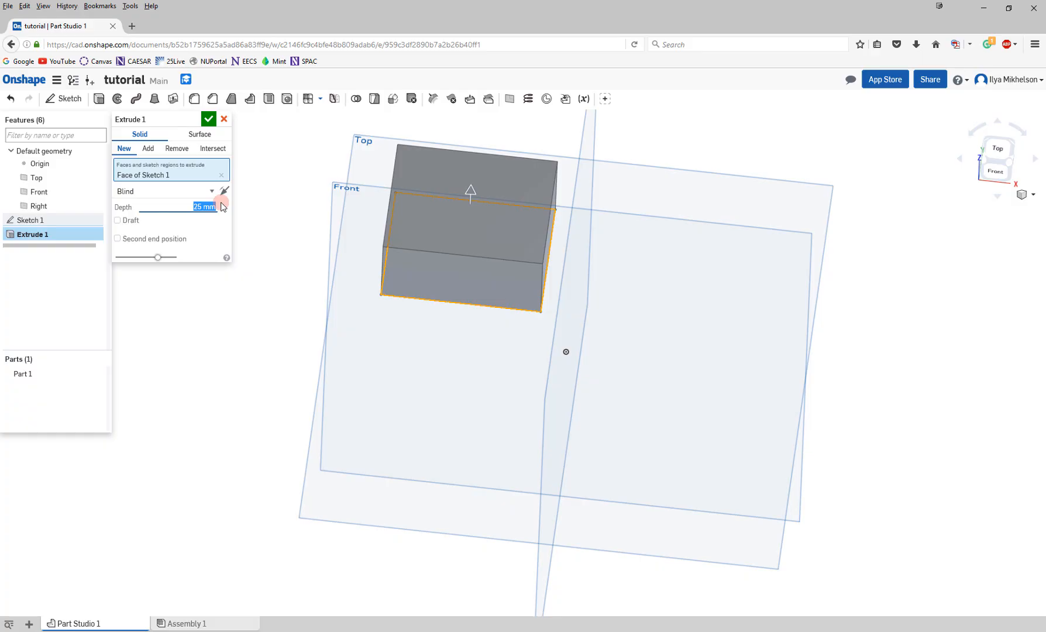
{"action": "type", "text": "20"}
{"action": "key", "text": "Return"}
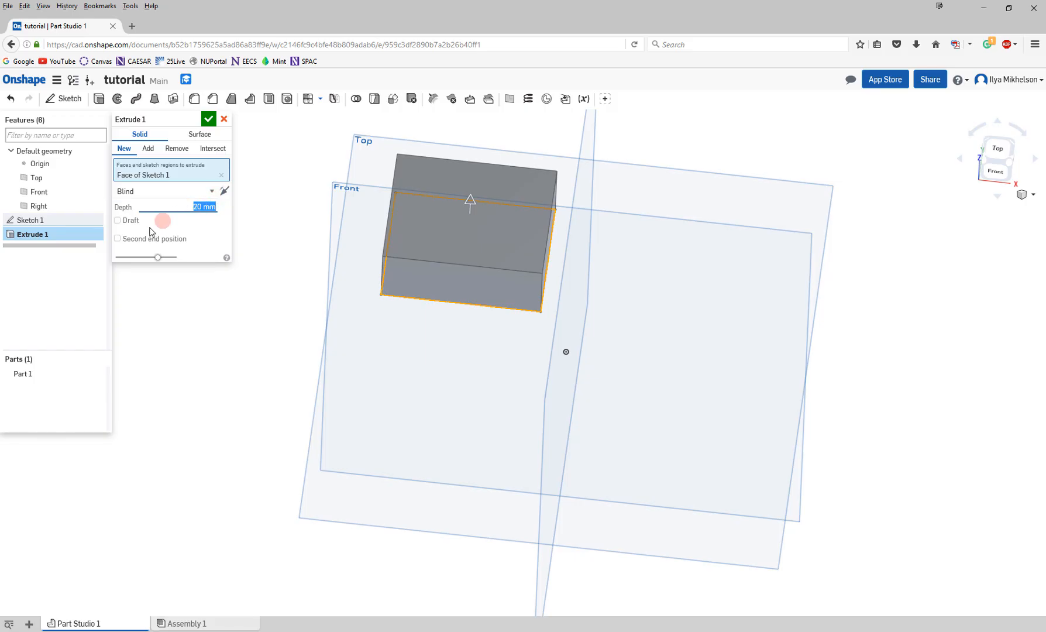
{"action": "left_click", "coordinate": [217, 192]}
{"action": "left_click", "coordinate": [217, 193]}
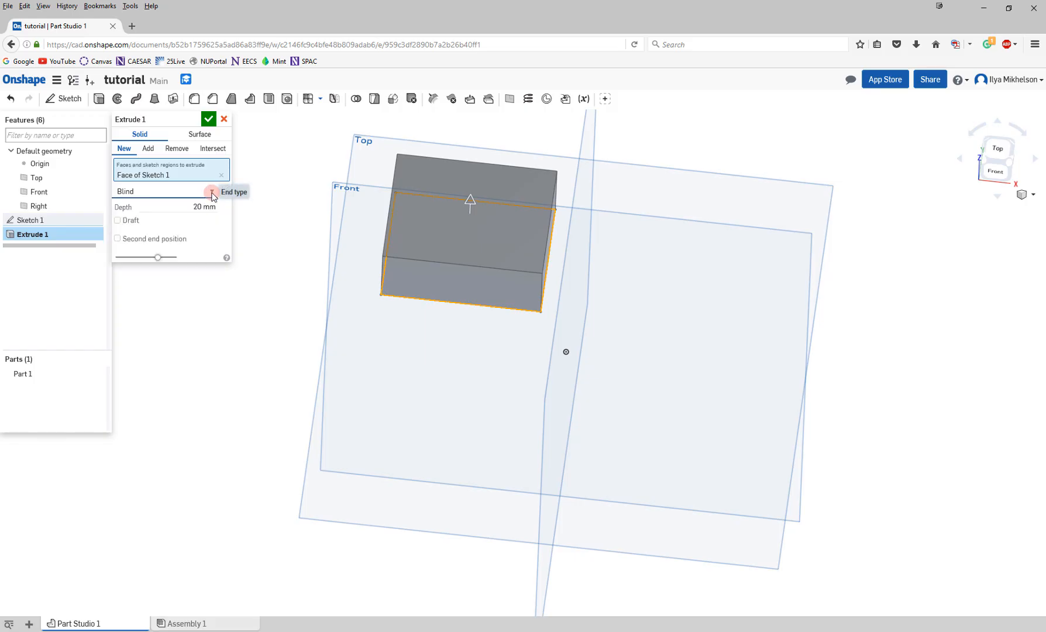
{"action": "left_click", "coordinate": [209, 119]}
Start a sketch on the block's upper face and draw a center point rectangle about 47 by 37 mm from the face's center.
{"action": "mouse_move", "coordinate": [384, 286]}
{"action": "right_mouse_down"}
{"action": "mouse_move", "coordinate": [407, 291]}
{"action": "mouse_move", "coordinate": [417, 271]}
{"action": "mouse_move", "coordinate": [383, 293]}
{"action": "mouse_move", "coordinate": [390, 279]}
{"action": "mouse_move", "coordinate": [375, 286]}
{"action": "right_mouse_up"}
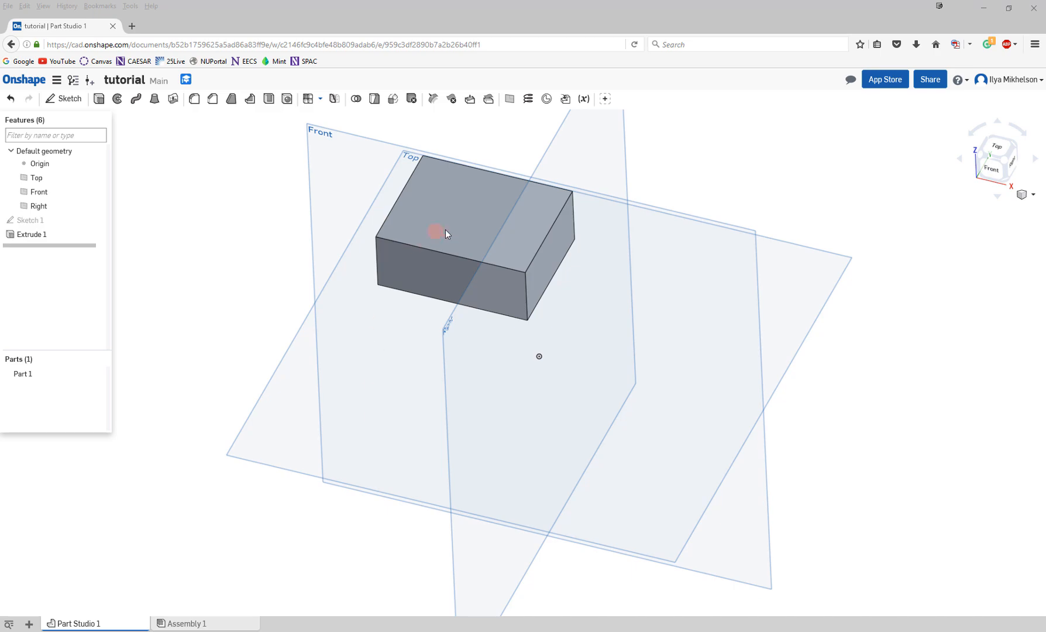
{"action": "left_click", "coordinate": [63, 99]}
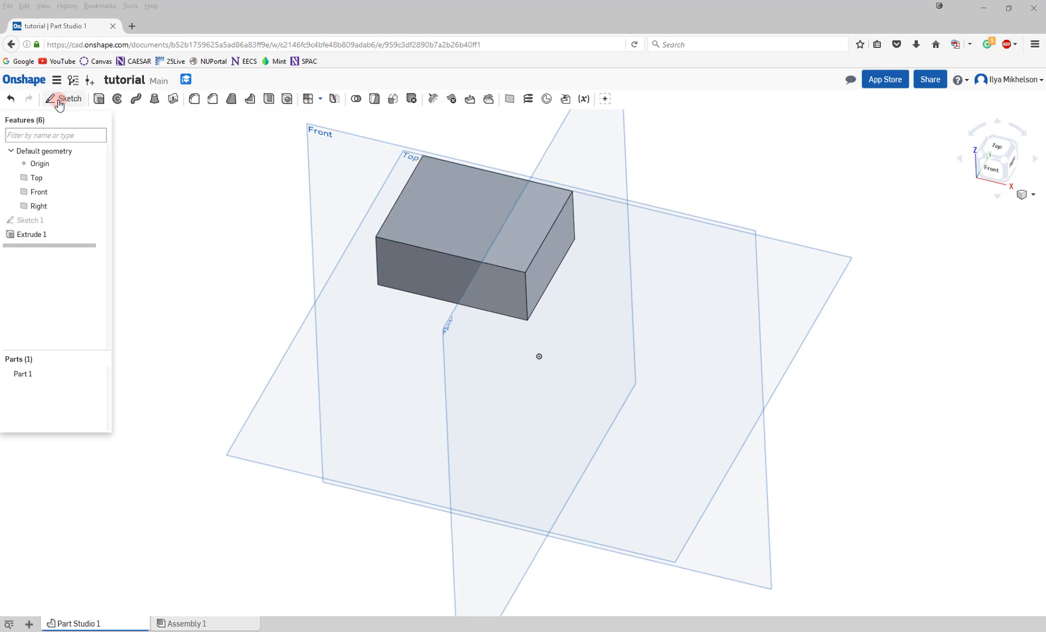
{"action": "left_click", "coordinate": [460, 209]}
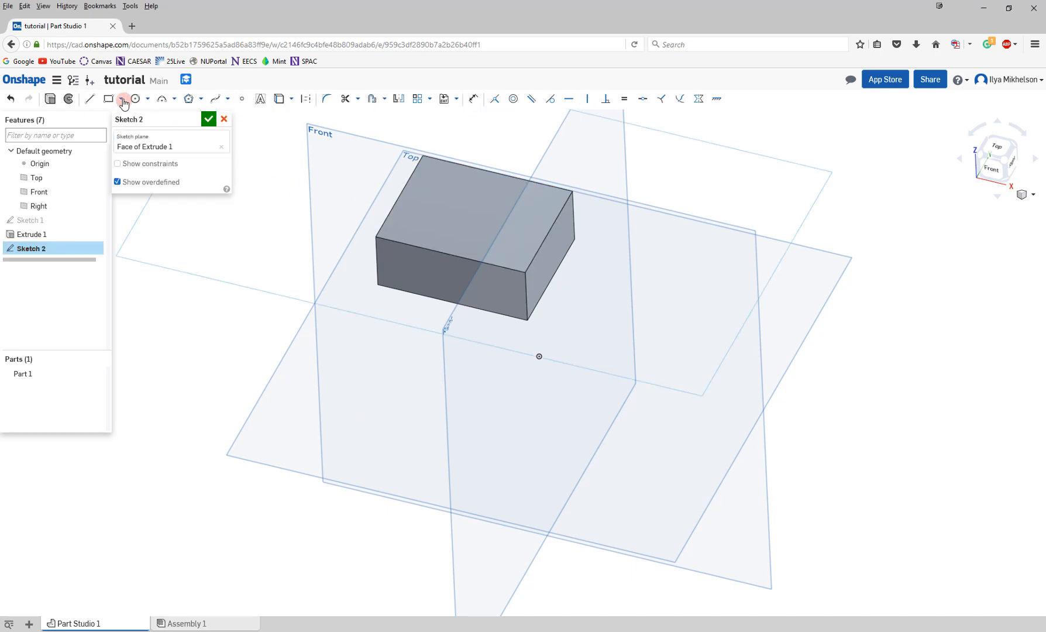
{"action": "left_click", "coordinate": [122, 100]}
{"action": "left_click", "coordinate": [125, 133]}
{"action": "left_click", "coordinate": [455, 209]}
{"action": "scroll", "coordinate": [472, 211], "scroll_direction": "up", "scroll_amount": 4}
{"action": "middle_click_drag", "start_coordinate": [481, 212], "coordinate": [481, 361]}
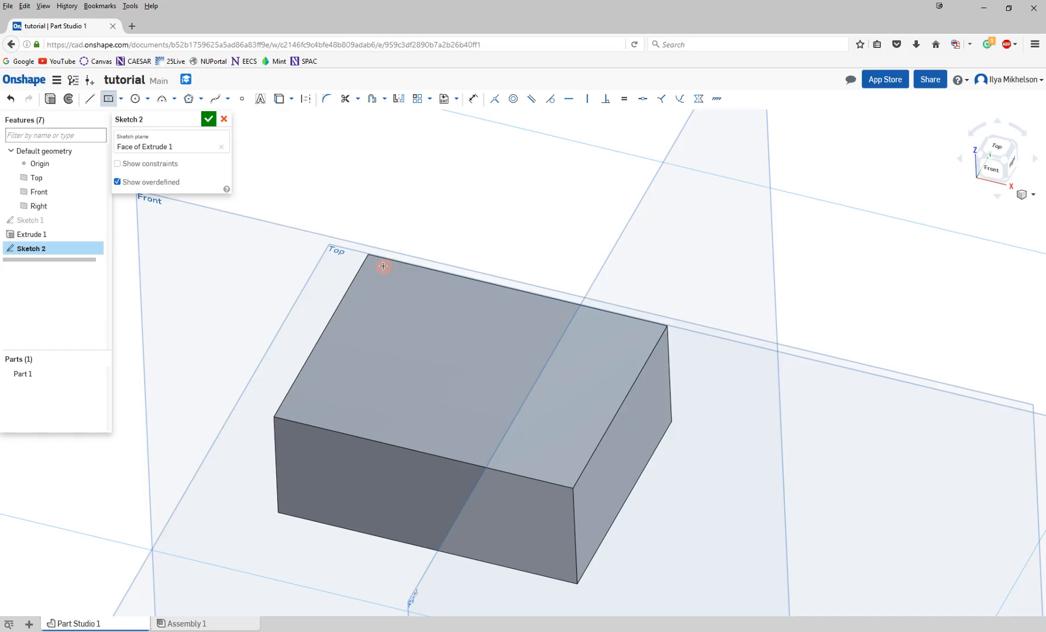
{"action": "left_click", "coordinate": [514, 293]}
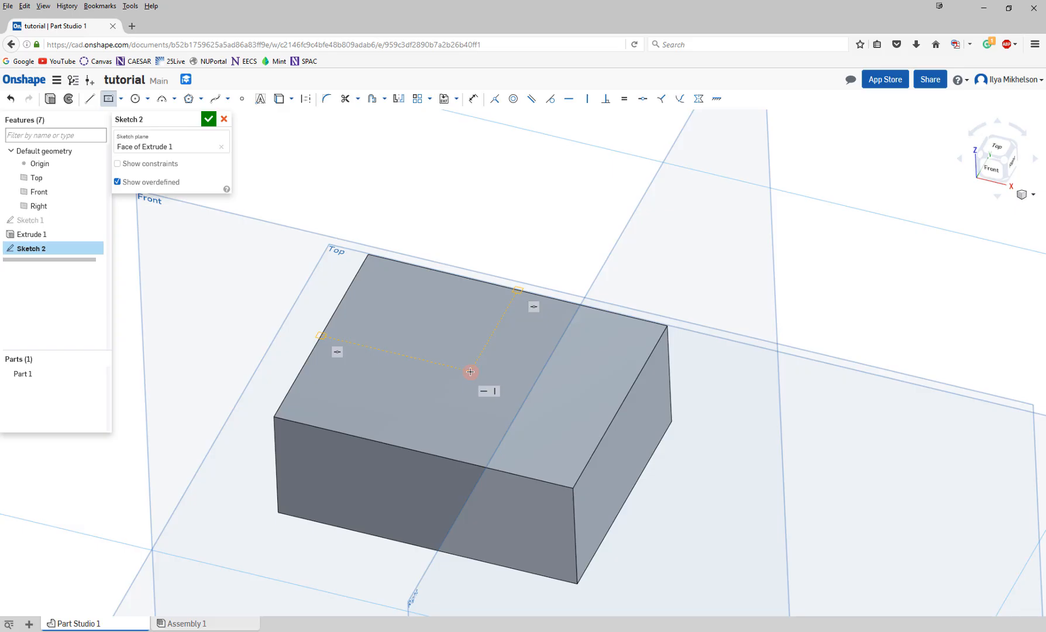
{"action": "left_click", "coordinate": [472, 375]}
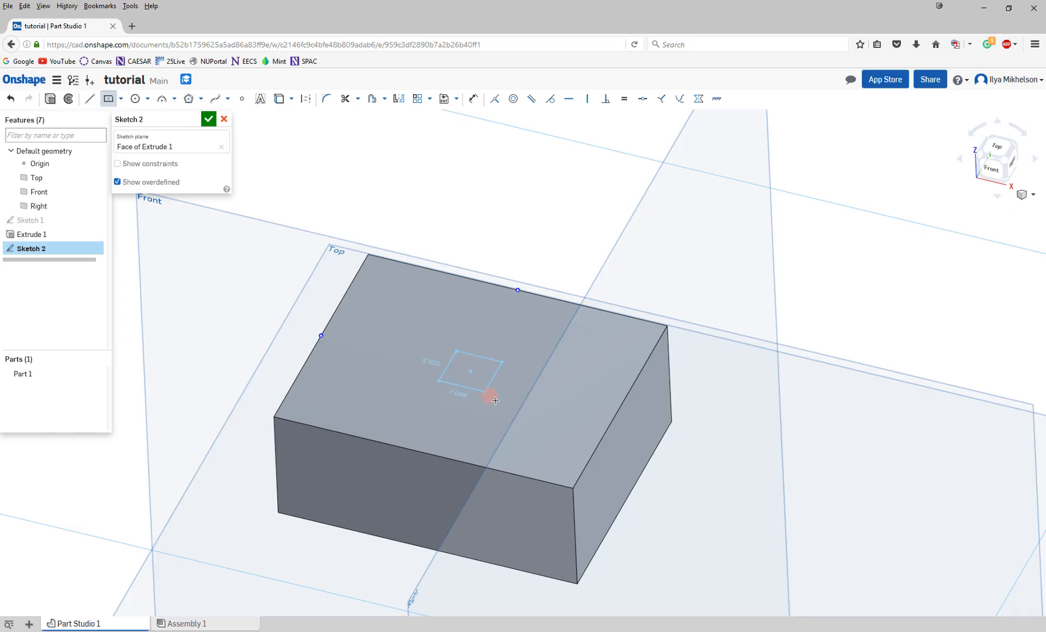
{"action": "left_click", "coordinate": [566, 480]}
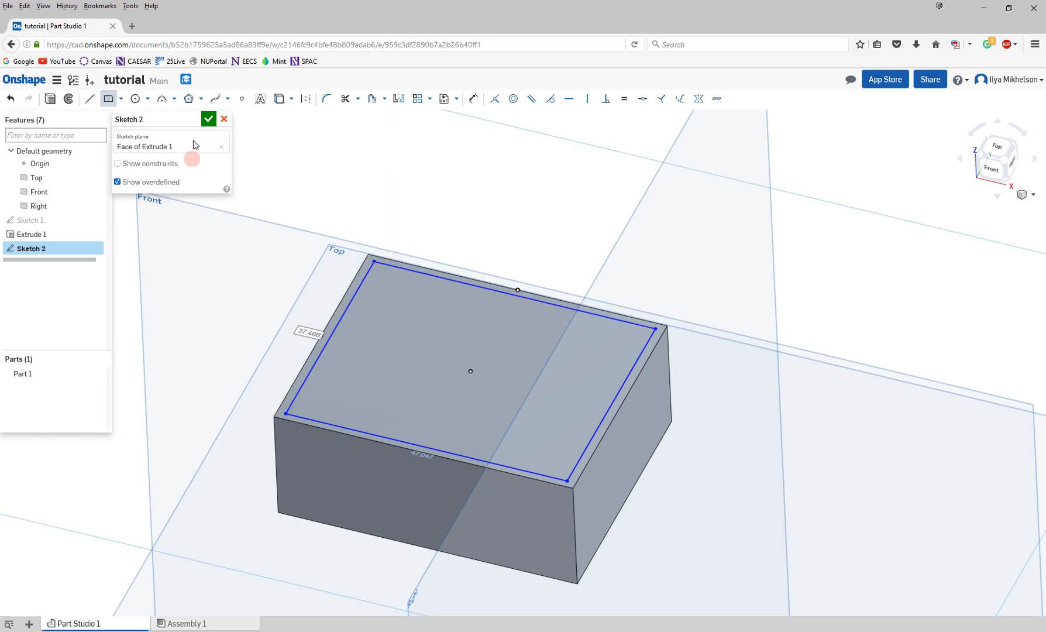
Dimension the centered rectangle to 48 mm long and 38 mm wide, and finish the sketch.
{"action": "left_click", "coordinate": [473, 99]}
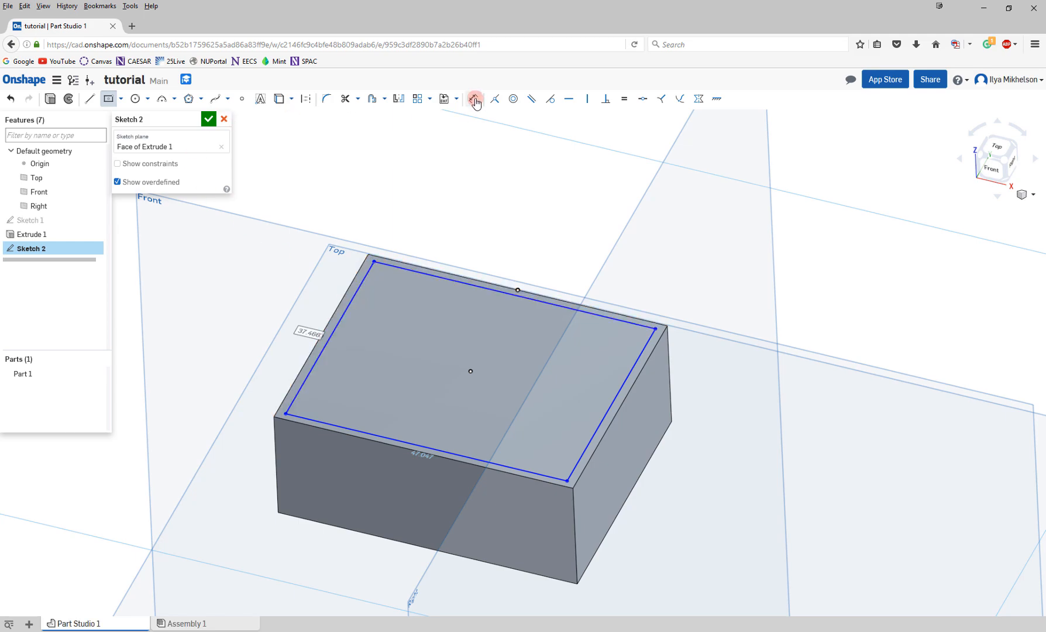
{"action": "left_click", "coordinate": [506, 309]}
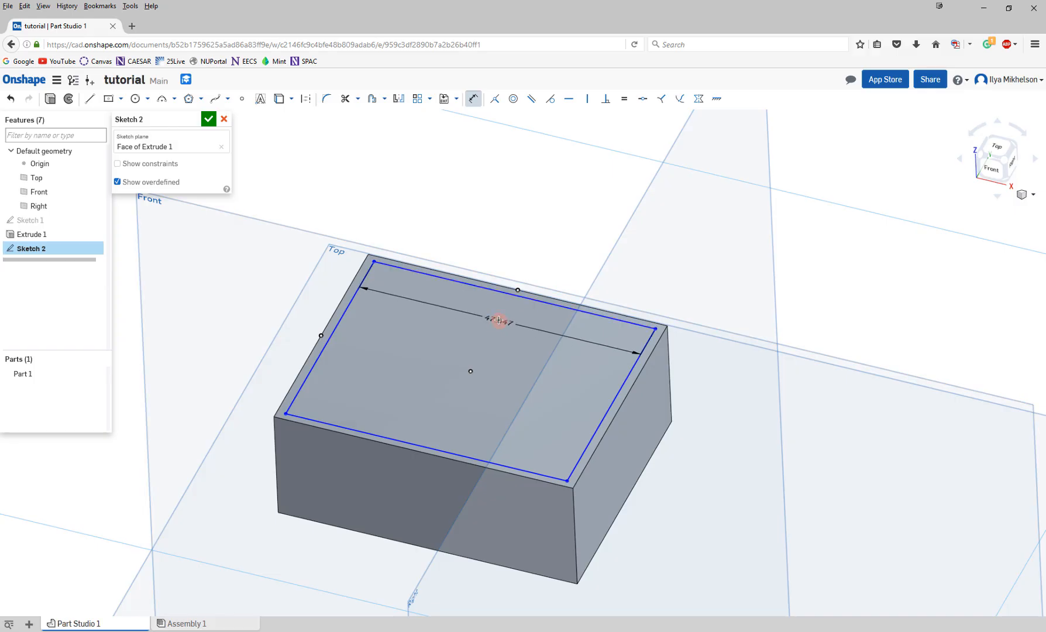
{"action": "left_click", "coordinate": [500, 320]}
{"action": "type", "text": "48"}
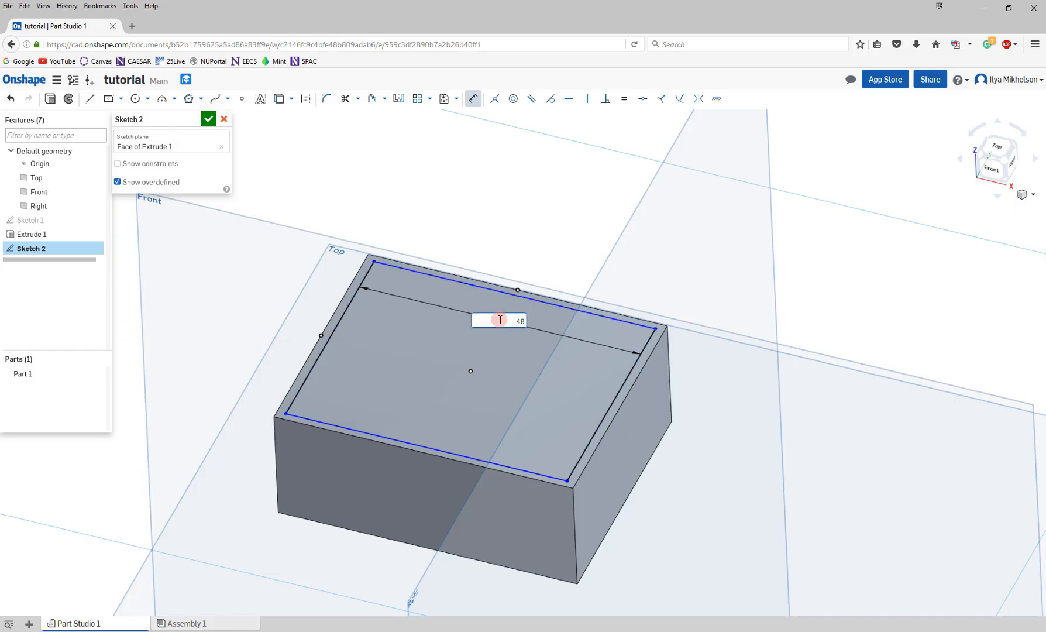
{"action": "key", "text": "Return"}
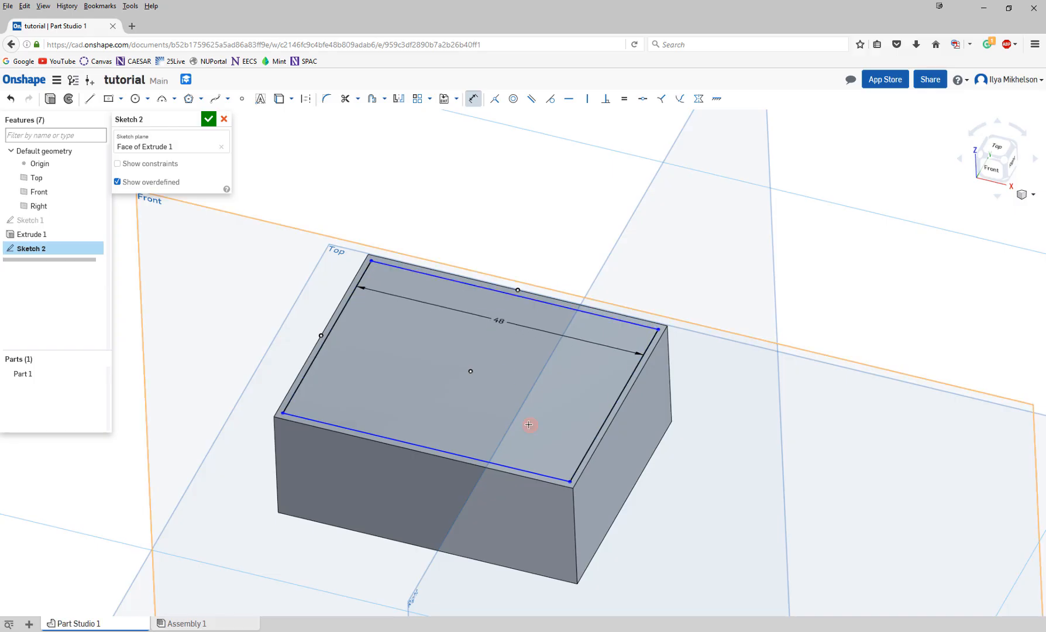
{"action": "left_click", "coordinate": [606, 422]}
{"action": "left_click", "coordinate": [569, 405]}
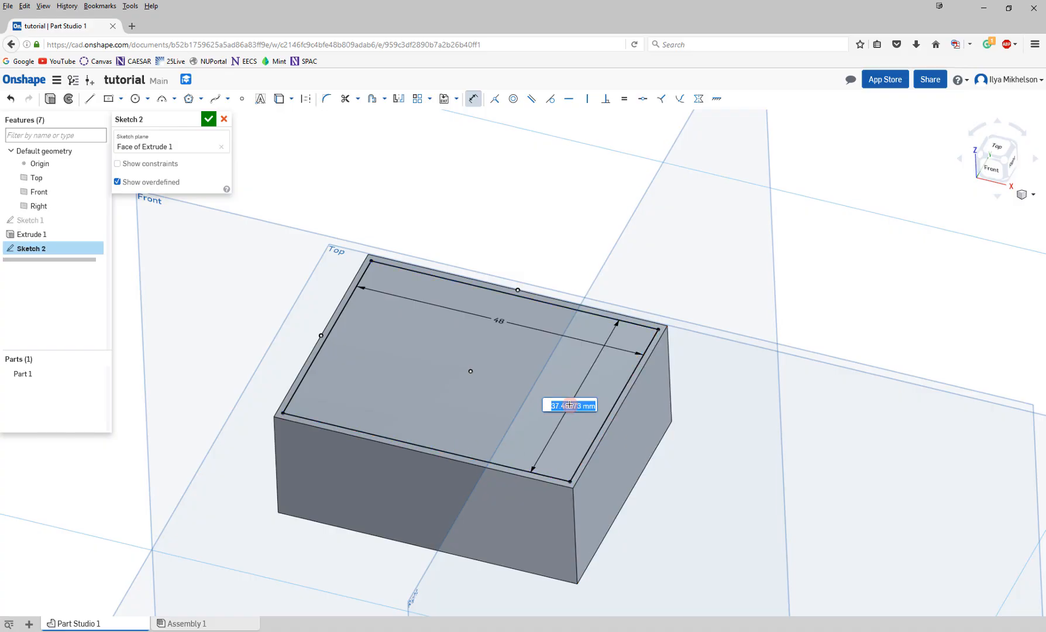
{"action": "type", "text": "38"}
{"action": "key", "text": "Return"}
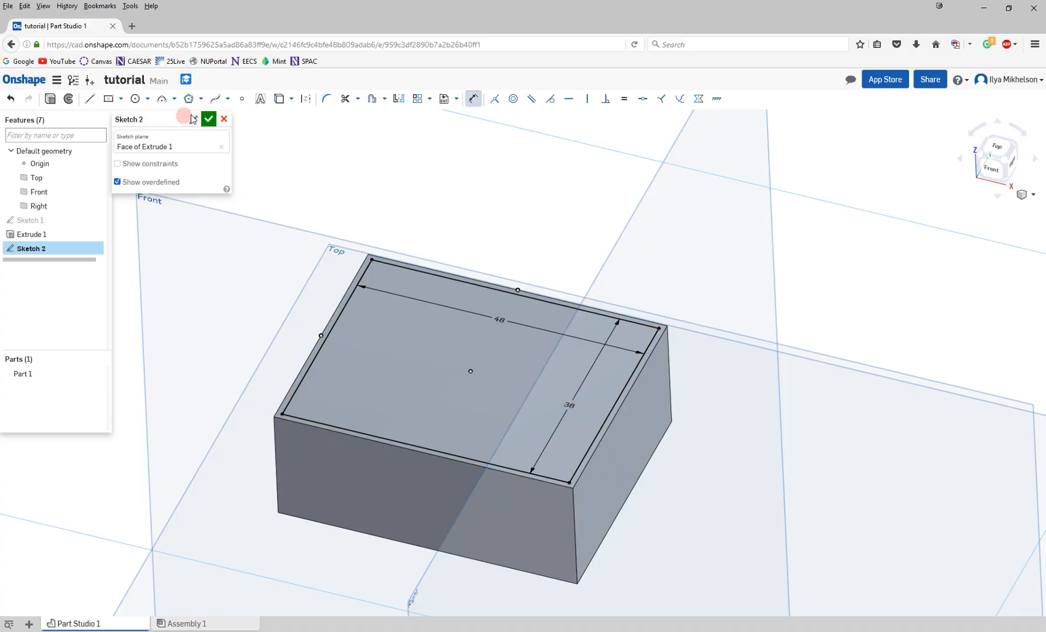
{"action": "left_click", "coordinate": [209, 120]}
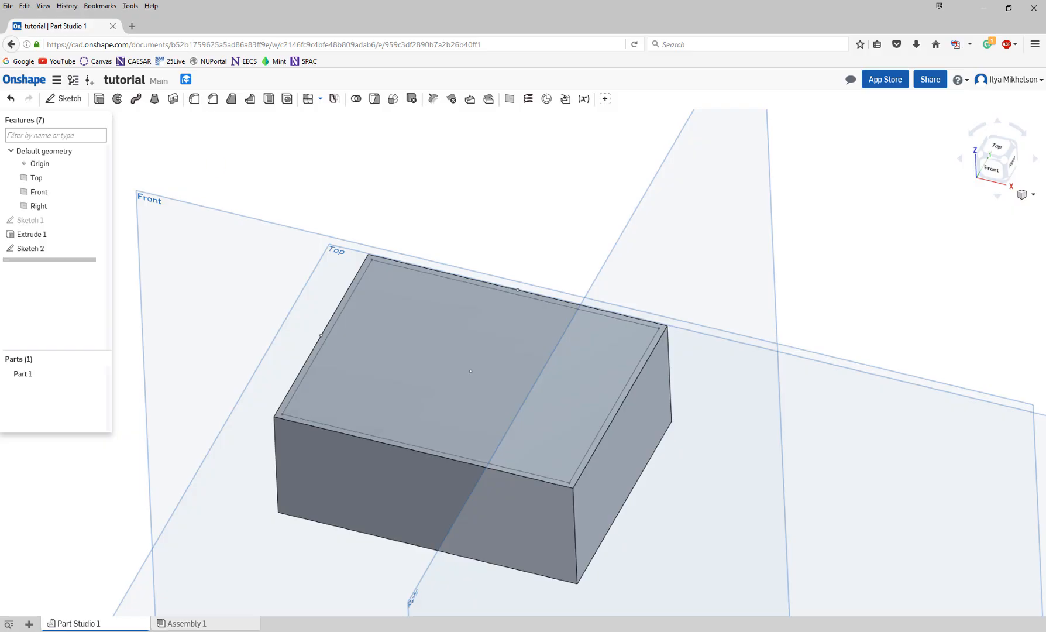
Extrude the centered rectangle as a Remove cut into the block with a Blind depth of 19 mm.
{"action": "left_click", "coordinate": [98, 99]}
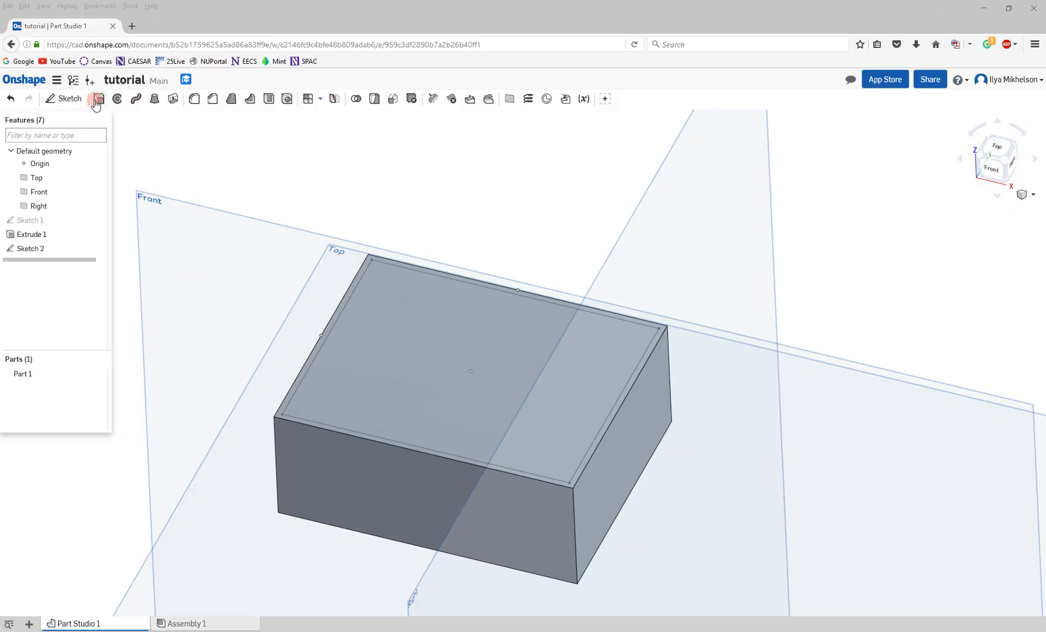
{"action": "left_click", "coordinate": [416, 354]}
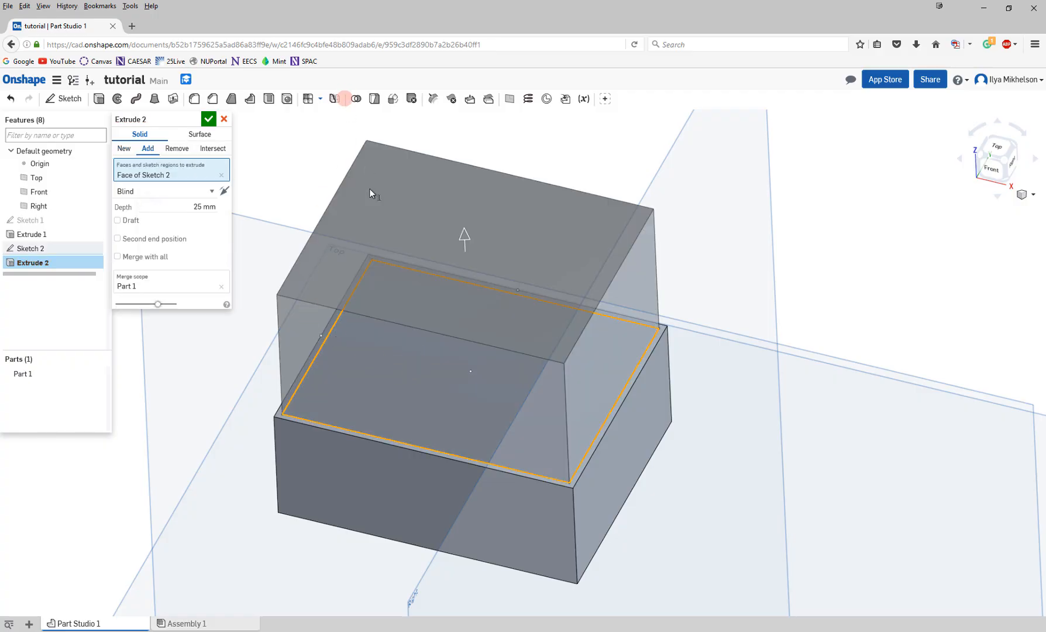
{"action": "left_click", "coordinate": [151, 148]}
{"action": "left_click", "coordinate": [174, 151]}
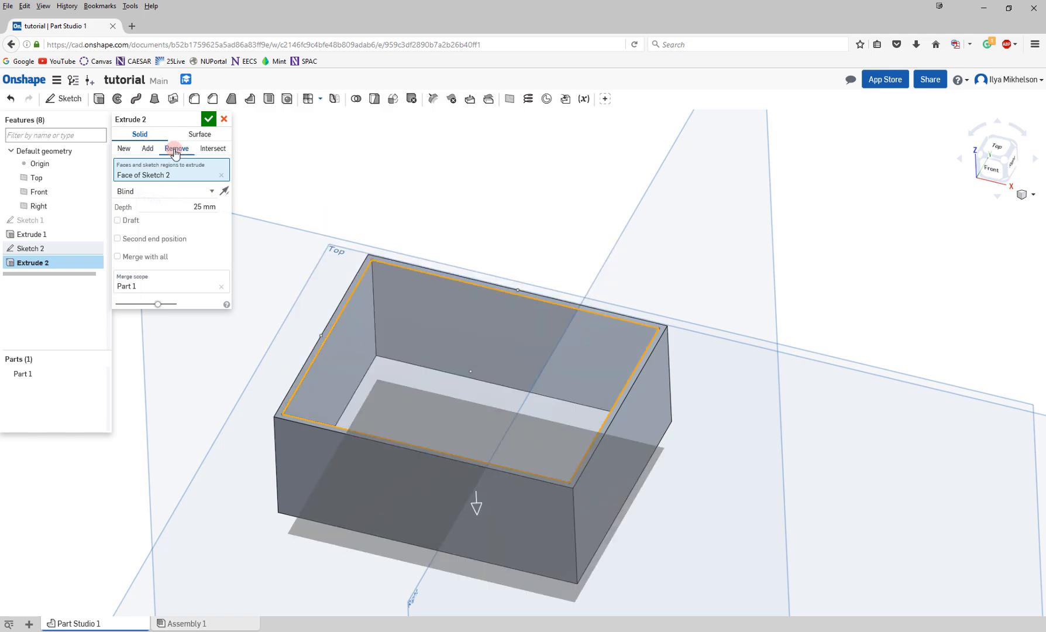
{"action": "left_click", "coordinate": [195, 207]}
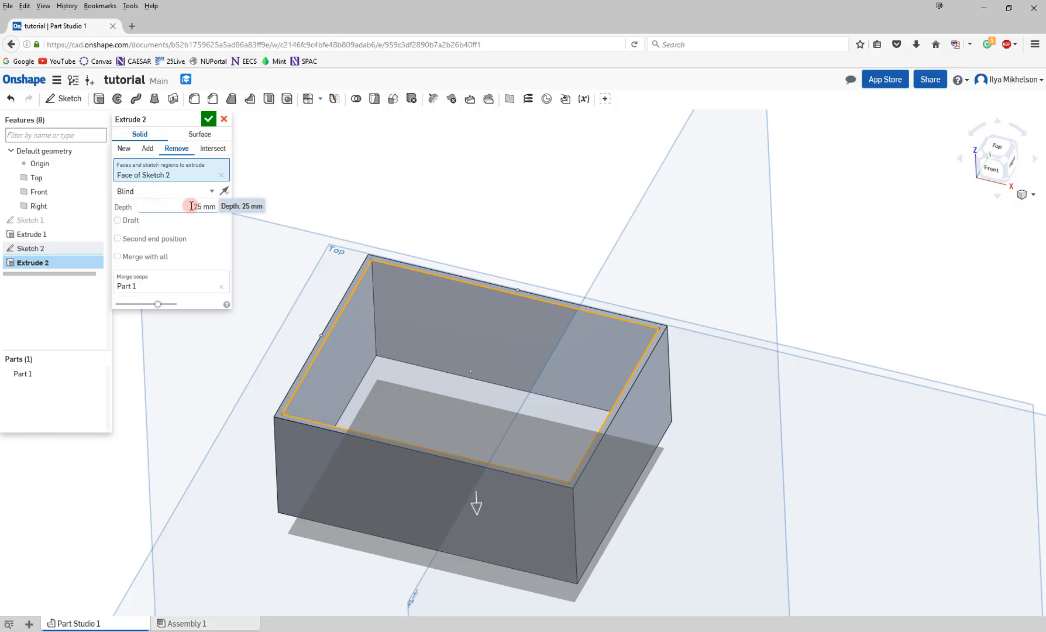
{"action": "double_click", "coordinate": [192, 206]}
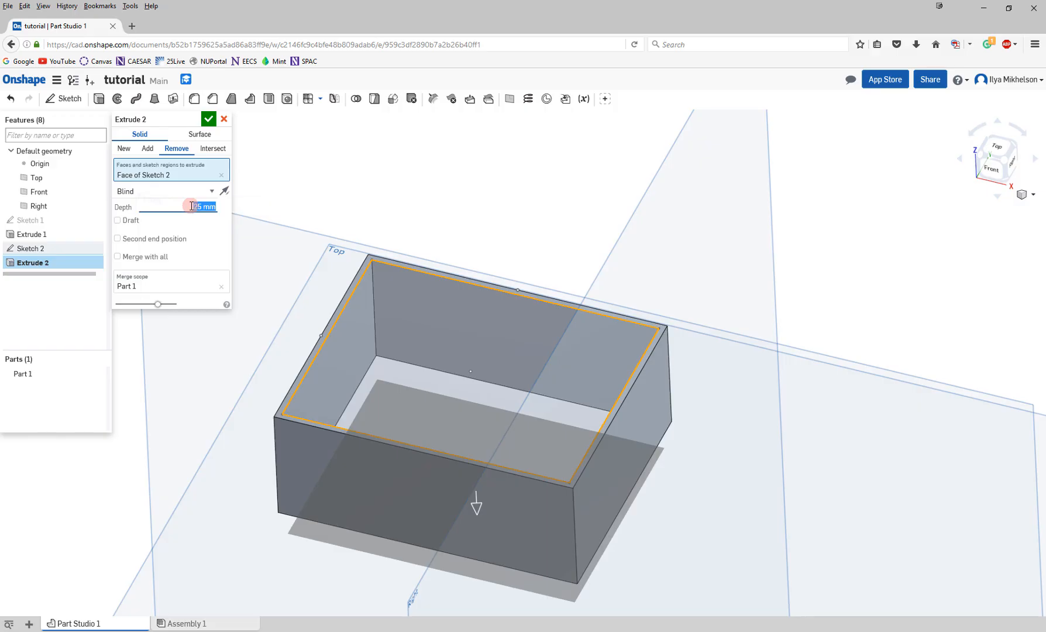
{"action": "type", "text": "19"}
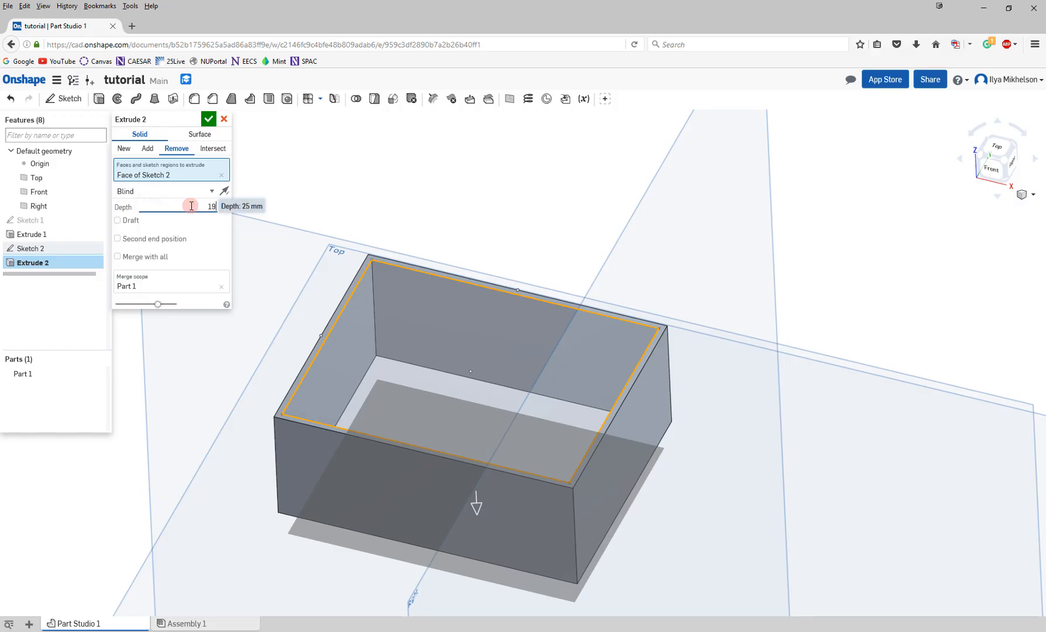
{"action": "key", "text": "Return"}
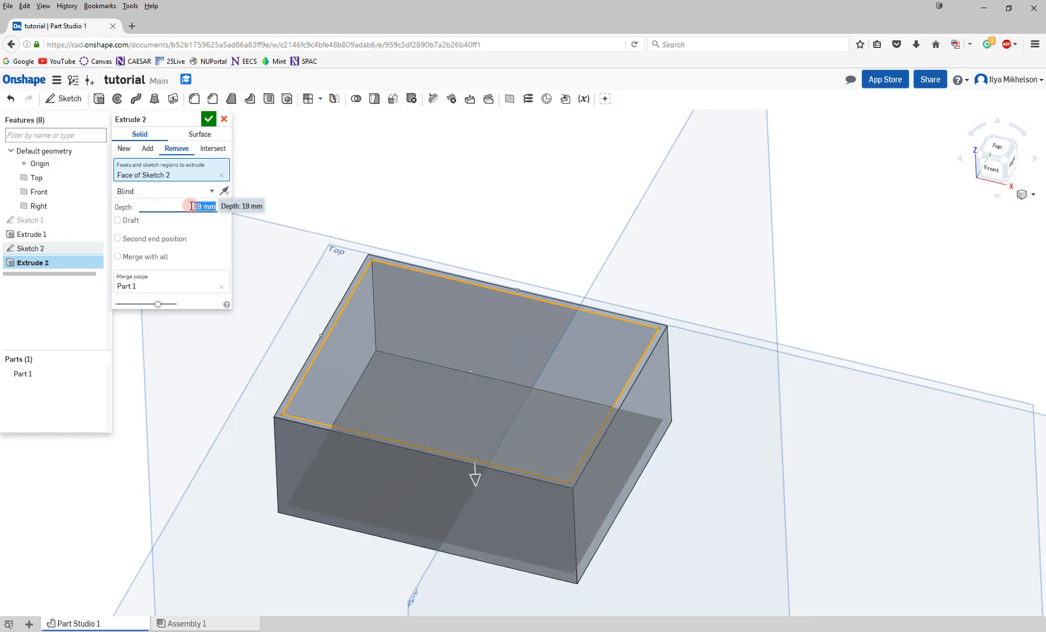
{"action": "left_click", "coordinate": [212, 120]}
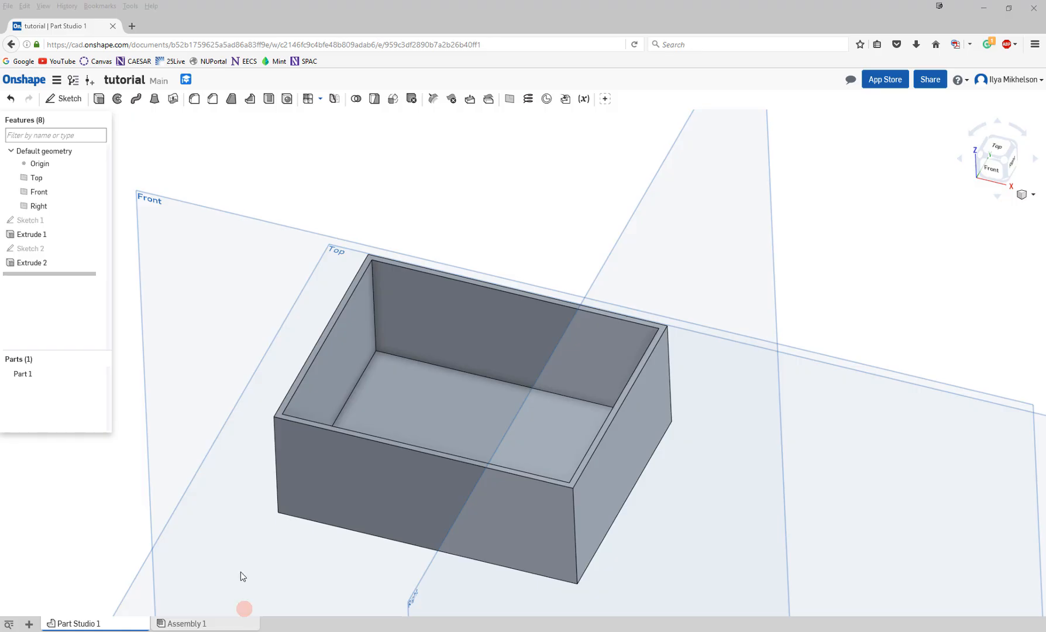
Start a sketch on the pocket's floor and draw a corner rectangle about 5 mm per side in the back-left corner.
{"action": "left_click", "coordinate": [396, 344]}
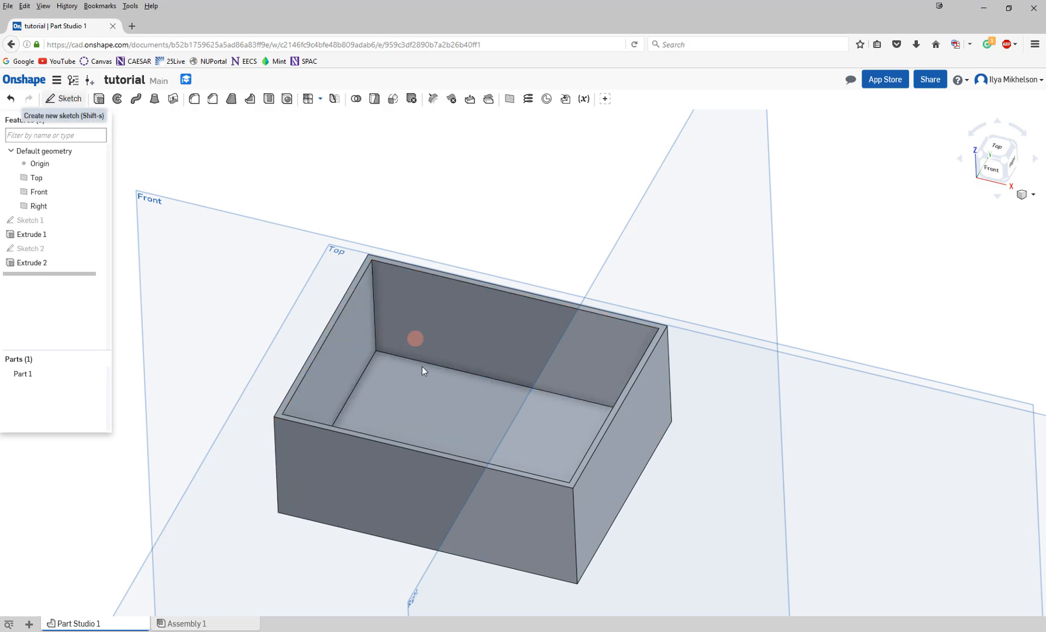
{"action": "key", "text": "shift+s"}
{"action": "left_click", "coordinate": [402, 379]}
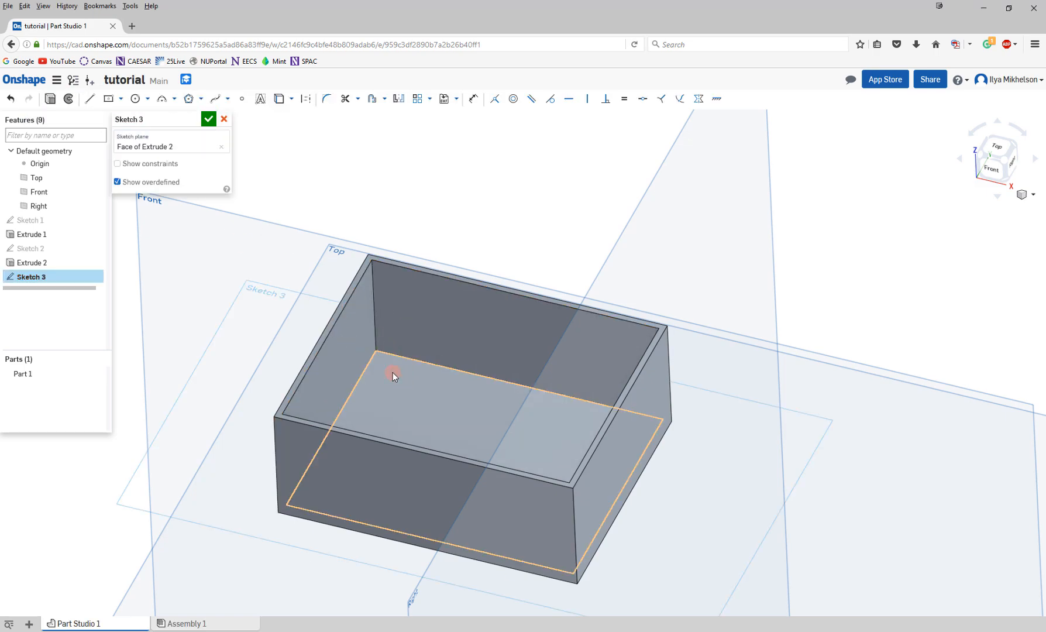
{"action": "right_click_drag", "start_coordinate": [398, 388], "coordinate": [394, 425]}
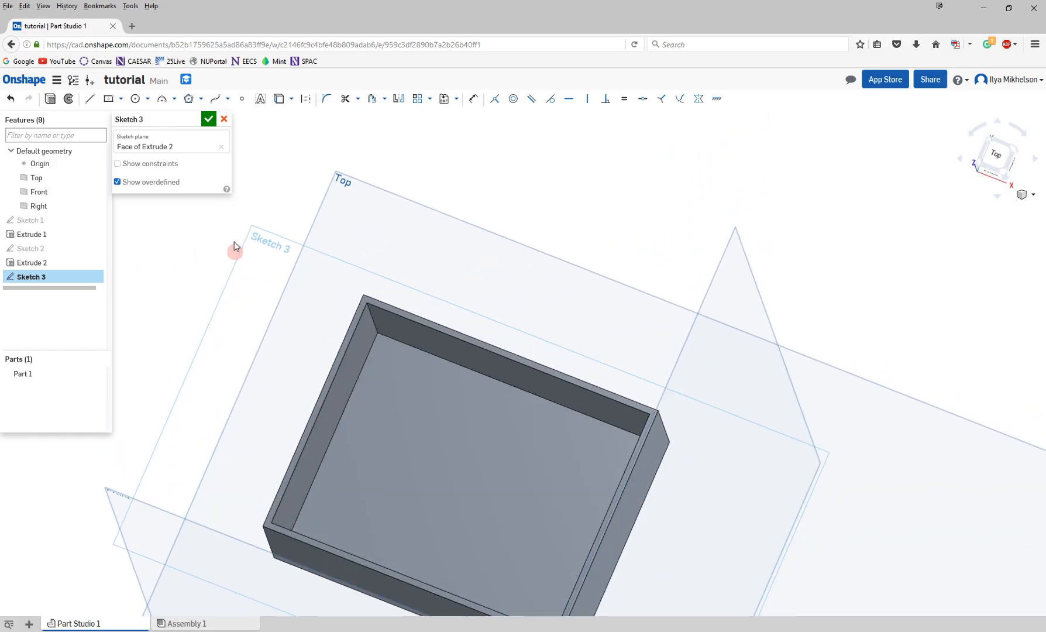
{"action": "left_click", "coordinate": [121, 98]}
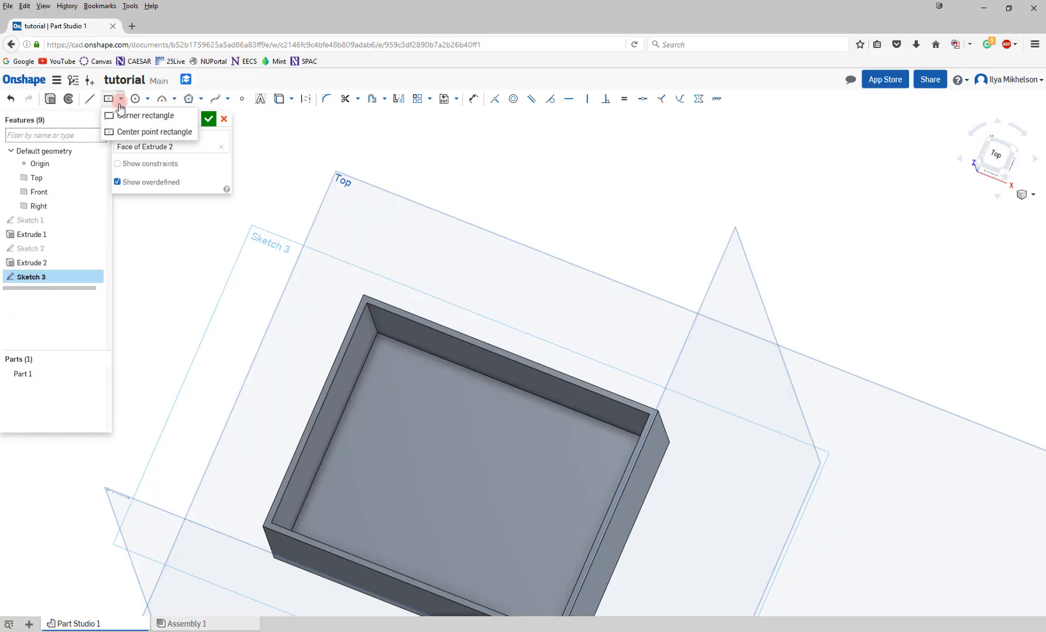
{"action": "left_click", "coordinate": [120, 116]}
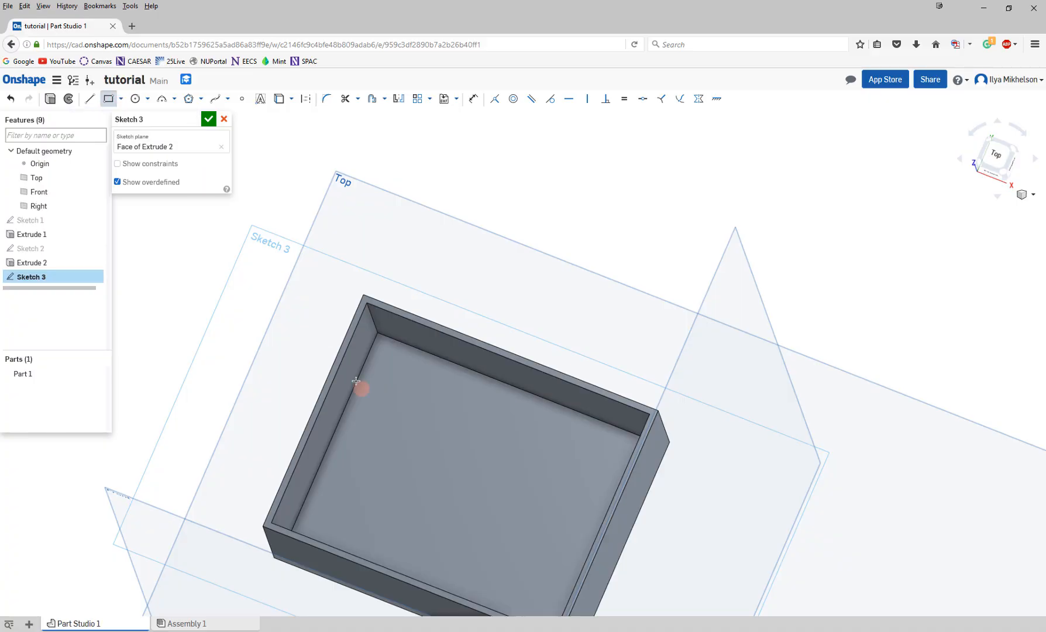
{"action": "left_click", "coordinate": [377, 333]}
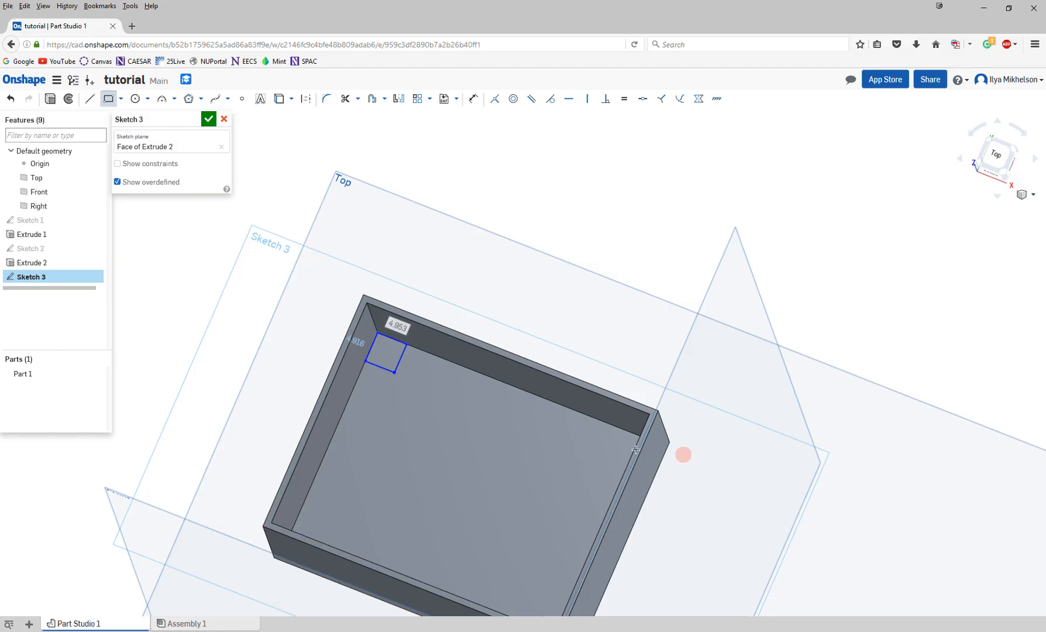
Draw corner rectangles about 5 mm in size in the remaining three corners of the pocket floor.
{"action": "left_click", "coordinate": [662, 444]}
{"action": "left_click", "coordinate": [623, 460]}
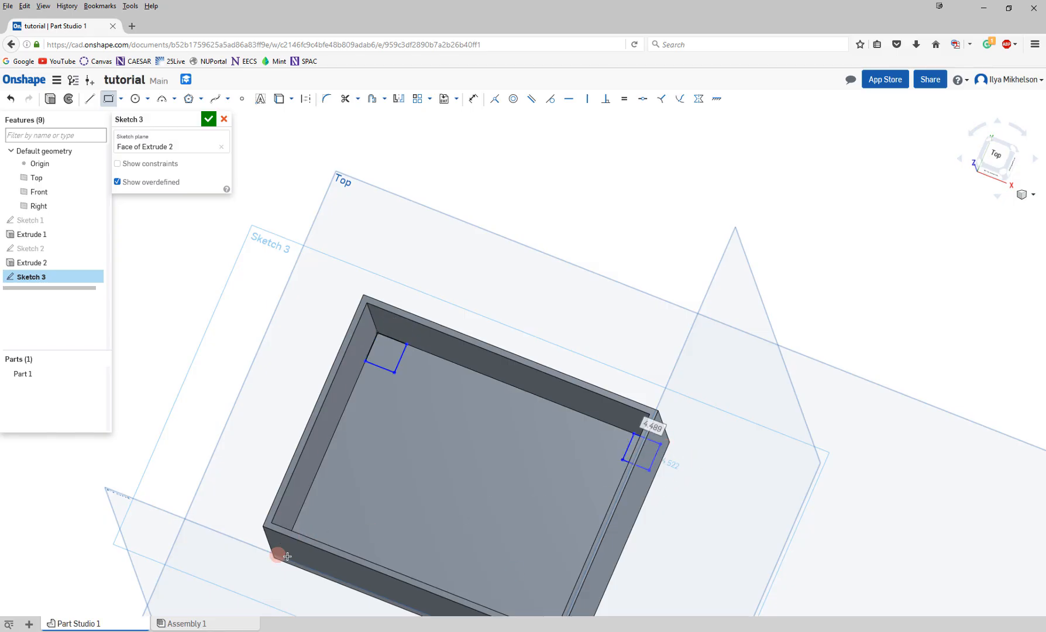
{"action": "left_click", "coordinate": [280, 556]}
{"action": "left_click", "coordinate": [321, 533]}
{"action": "middle_click_drag", "start_coordinate": [323, 533], "coordinate": [289, 461]}
{"action": "left_click", "coordinate": [533, 595]}
{"action": "left_click", "coordinate": [511, 550]}
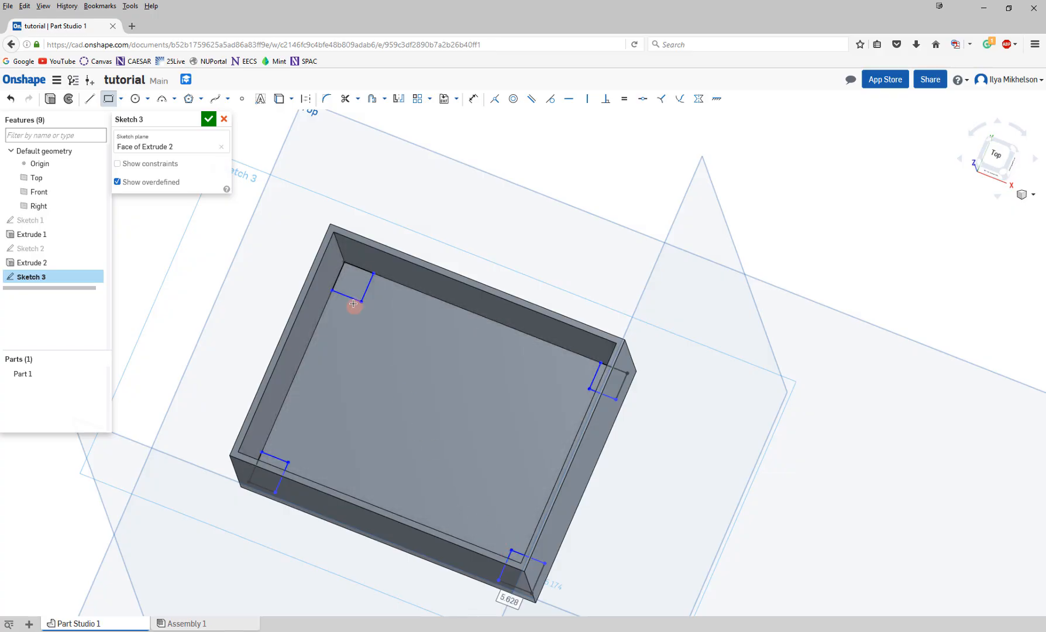
Dimension the back-left corner rectangle to 5 mm by 5 mm.
{"action": "left_click", "coordinate": [474, 100]}
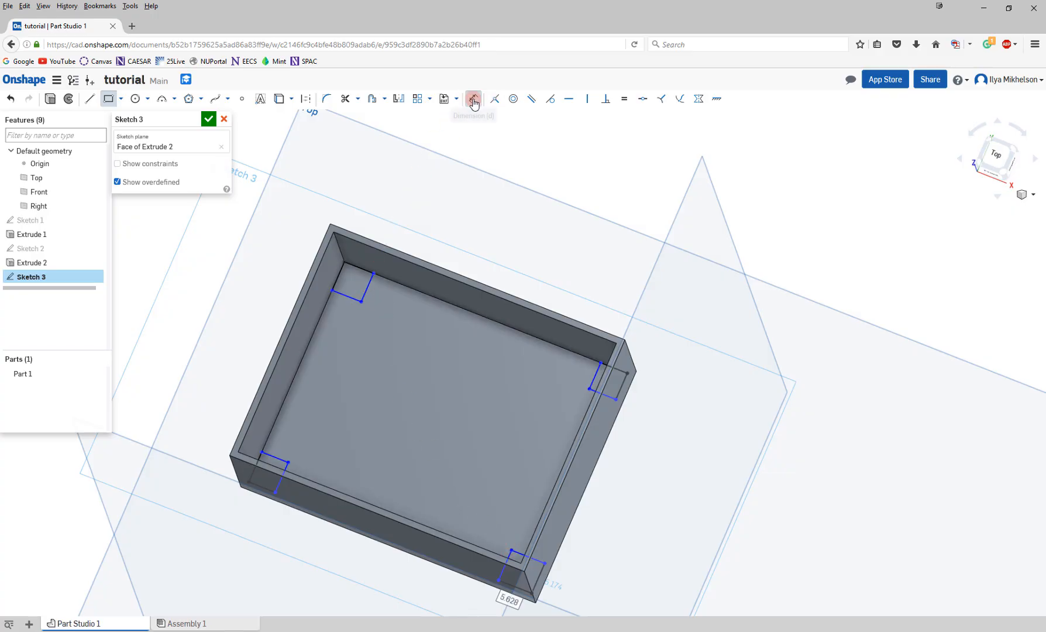
{"action": "left_click", "coordinate": [338, 320]}
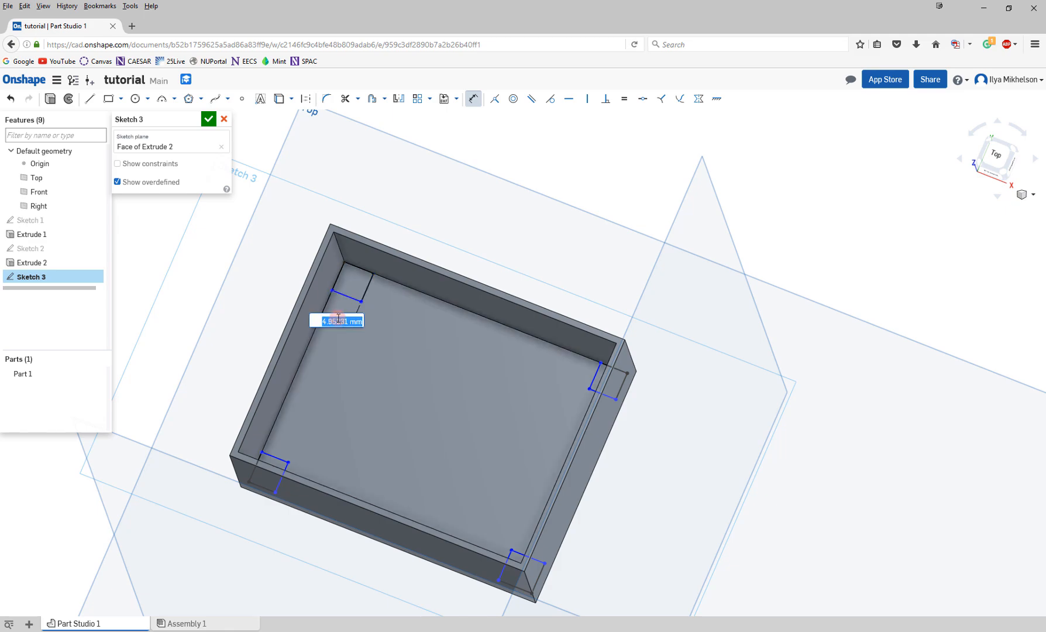
{"action": "type", "text": "5"}
{"action": "key", "text": "Return"}
{"action": "left_click", "coordinate": [368, 288]}
{"action": "left_click", "coordinate": [390, 297]}
{"action": "type", "text": "5"}
{"action": "key", "text": "Return"}
Dimension the back-right corner rectangle to 5 mm by 5 mm.
{"action": "left_click", "coordinate": [594, 377]}
{"action": "left_click", "coordinate": [592, 411]}
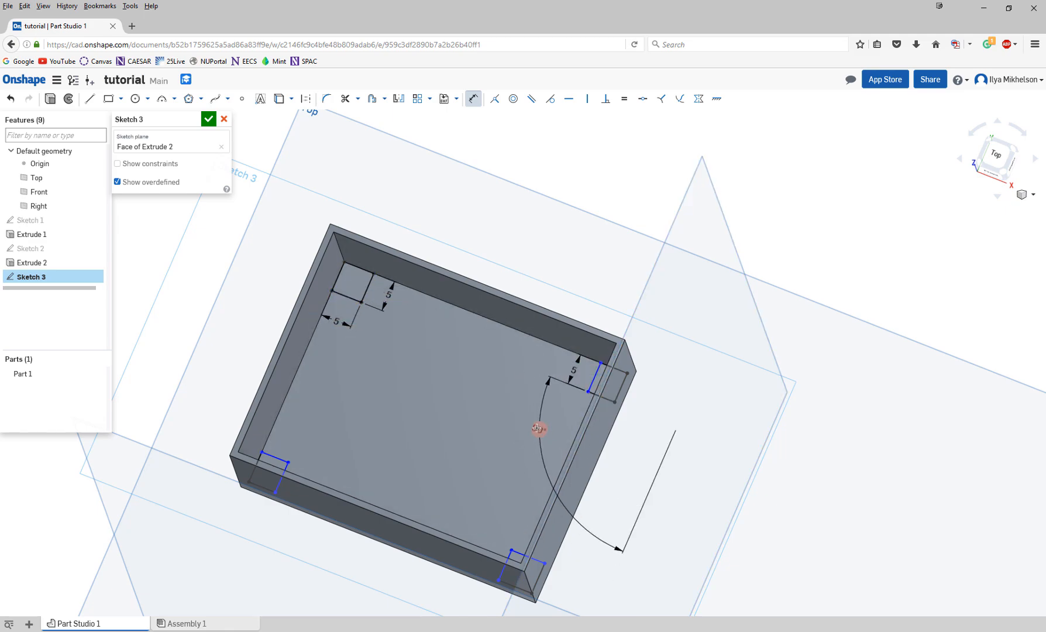
{"action": "left_click", "coordinate": [602, 403]}
{"action": "type", "text": "5"}
{"action": "key", "text": "Return"}
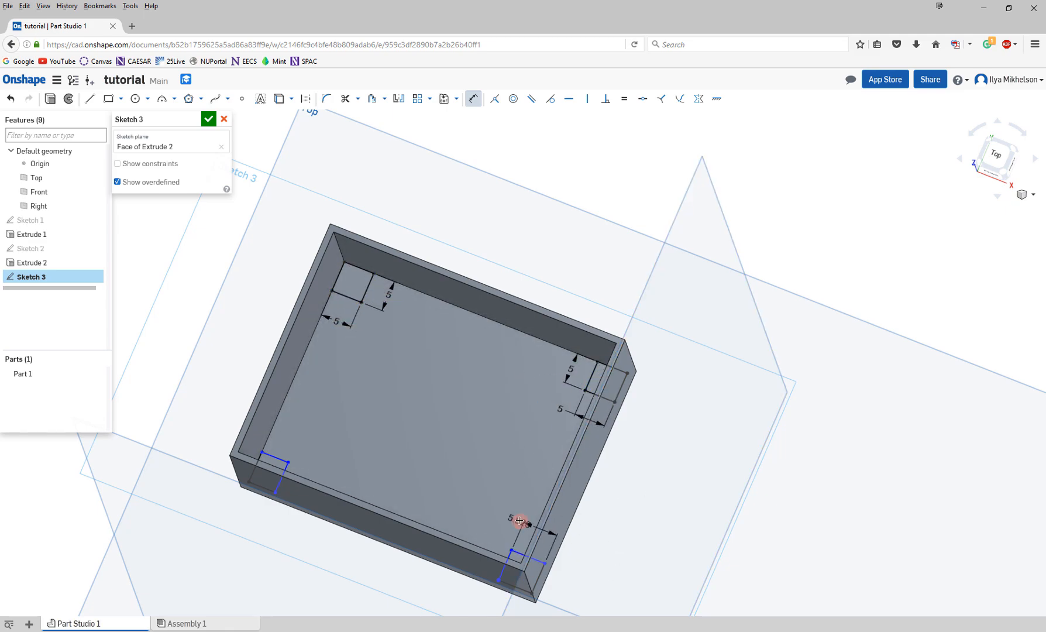
Dimension the front-right corner rectangle to 5 mm by 5 mm.
{"action": "left_click", "coordinate": [520, 521]}
{"action": "type", "text": "5"}
{"action": "key", "text": "Return"}
{"action": "left_click", "coordinate": [506, 564]}
{"action": "left_click", "coordinate": [498, 539]}
{"action": "type", "text": "5"}
{"action": "key", "text": "Return"}
Dimension the front-left corner rectangle to 5 mm by 5 mm.
{"action": "right_click_drag", "start_coordinate": [303, 462], "coordinate": [294, 487]}
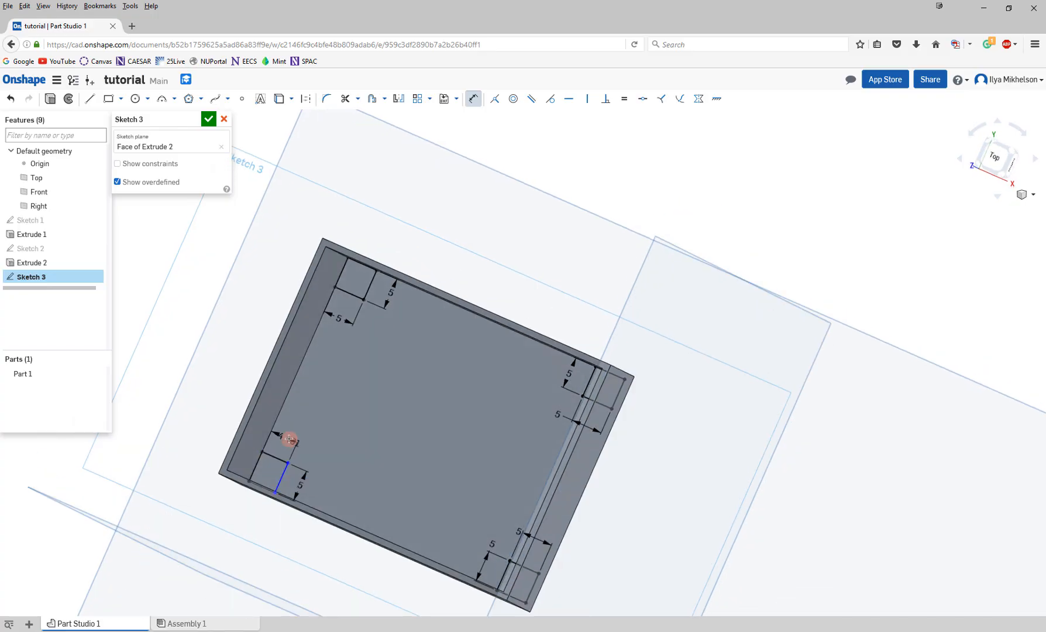
{"action": "left_click", "coordinate": [290, 439]}
{"action": "type", "text": "5"}
{"action": "key", "text": "Return"}
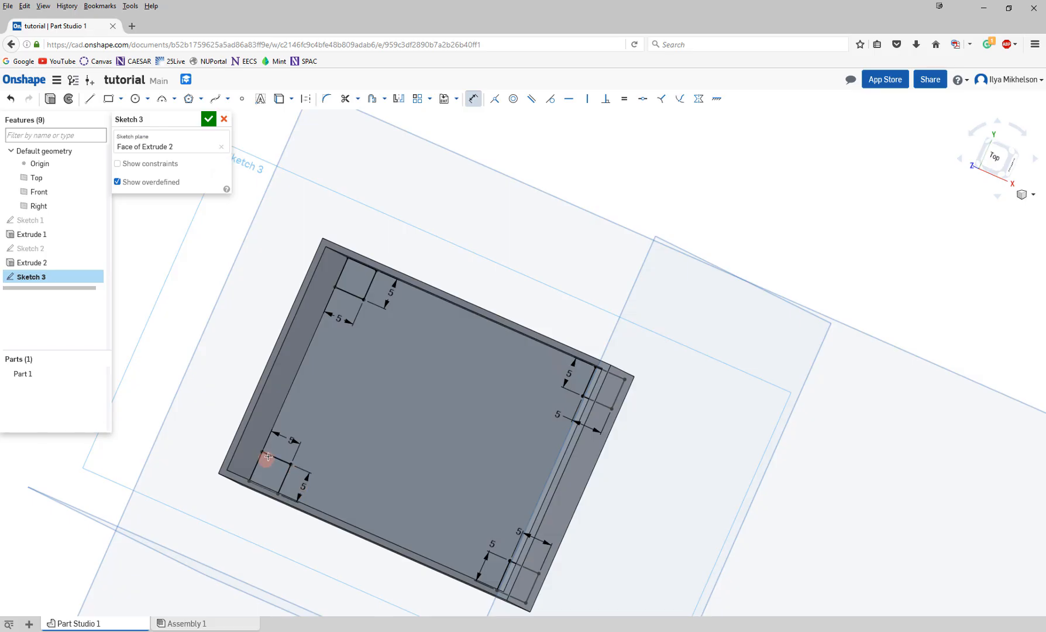
{"action": "left_click", "coordinate": [291, 440]}
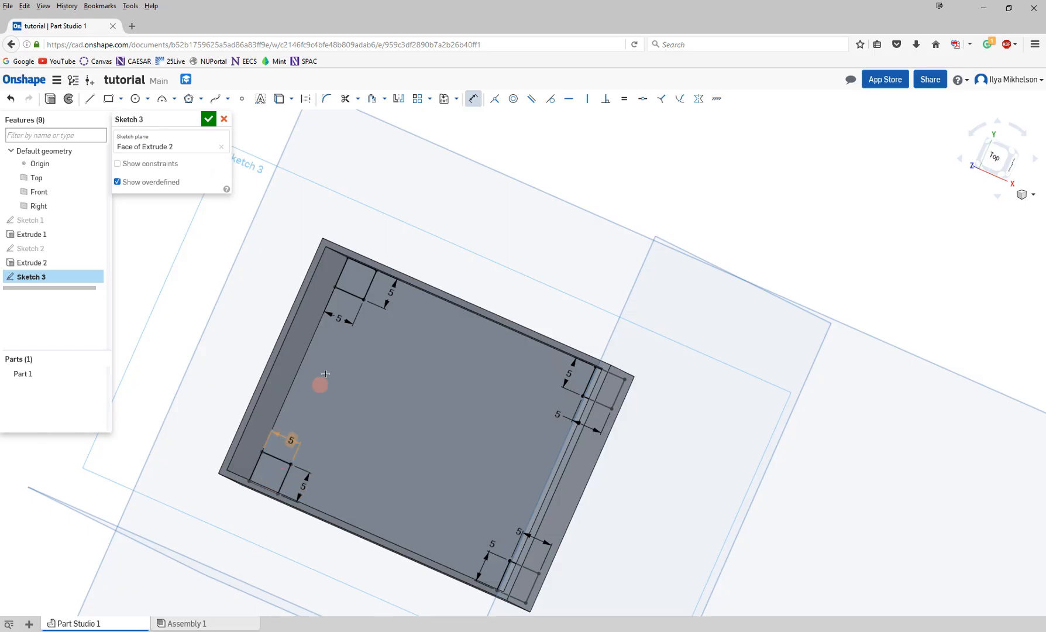
{"action": "left_click", "coordinate": [360, 290]}
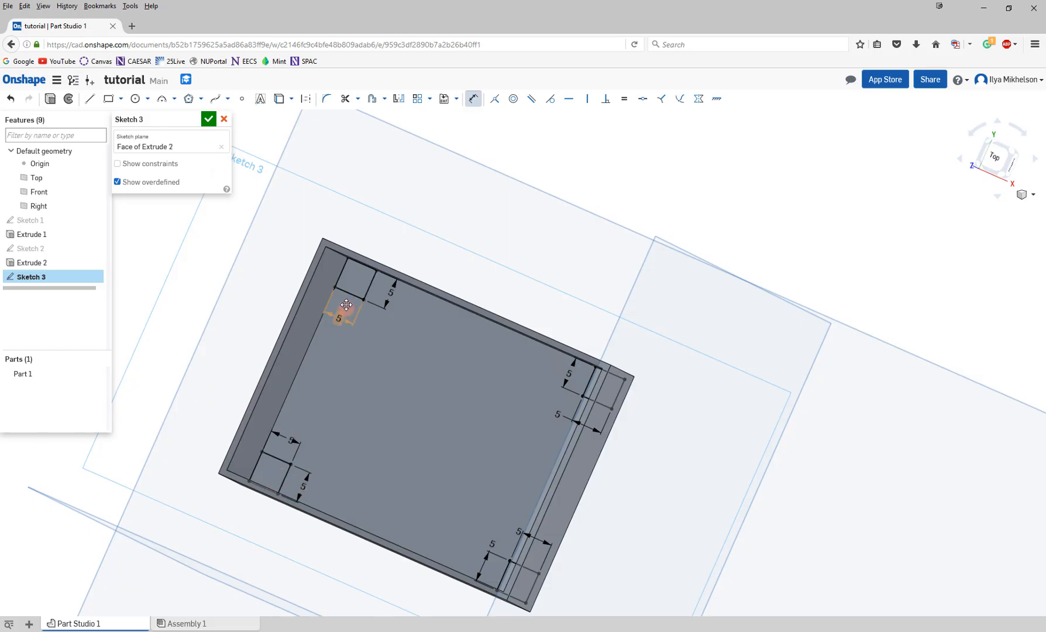
{"action": "left_click", "coordinate": [346, 296]}
{"action": "left_click", "coordinate": [339, 277]}
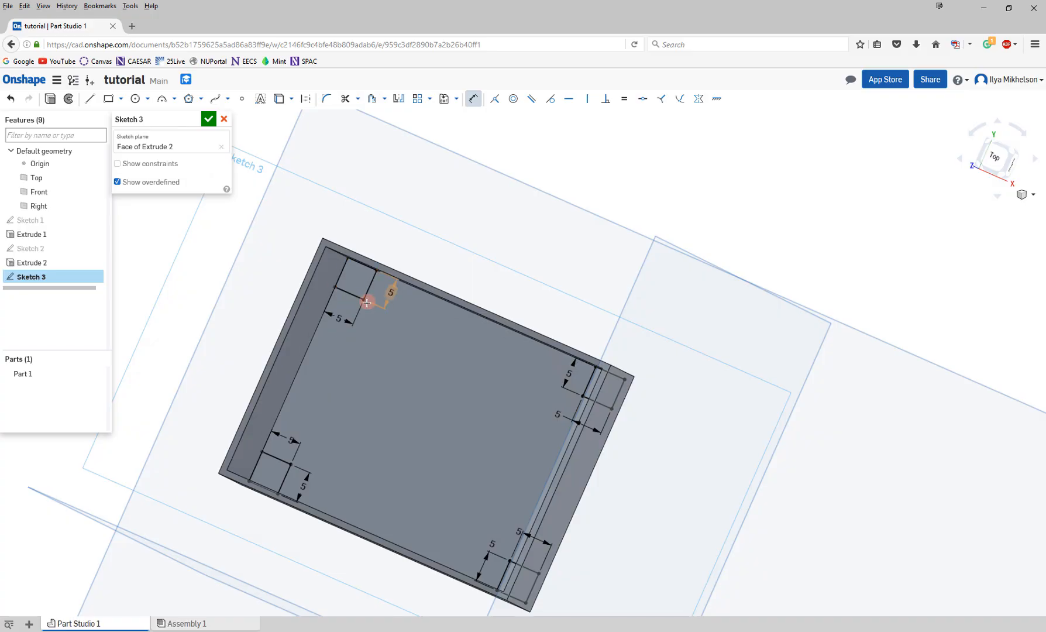
{"action": "left_click", "coordinate": [346, 297]}
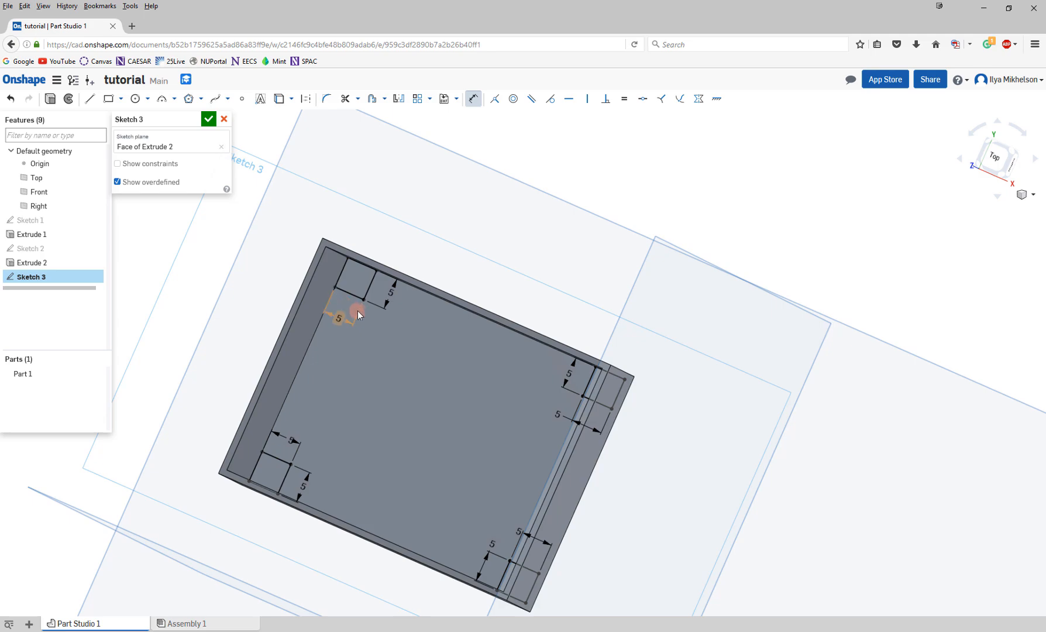
{"action": "left_click", "coordinate": [360, 300]}
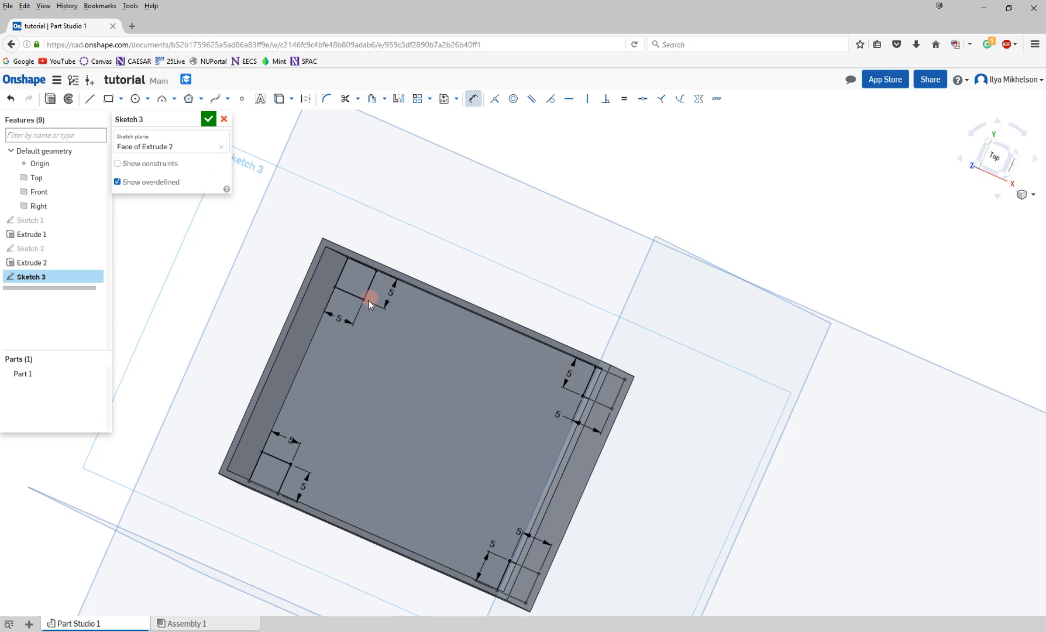
{"action": "left_click", "coordinate": [381, 356]}
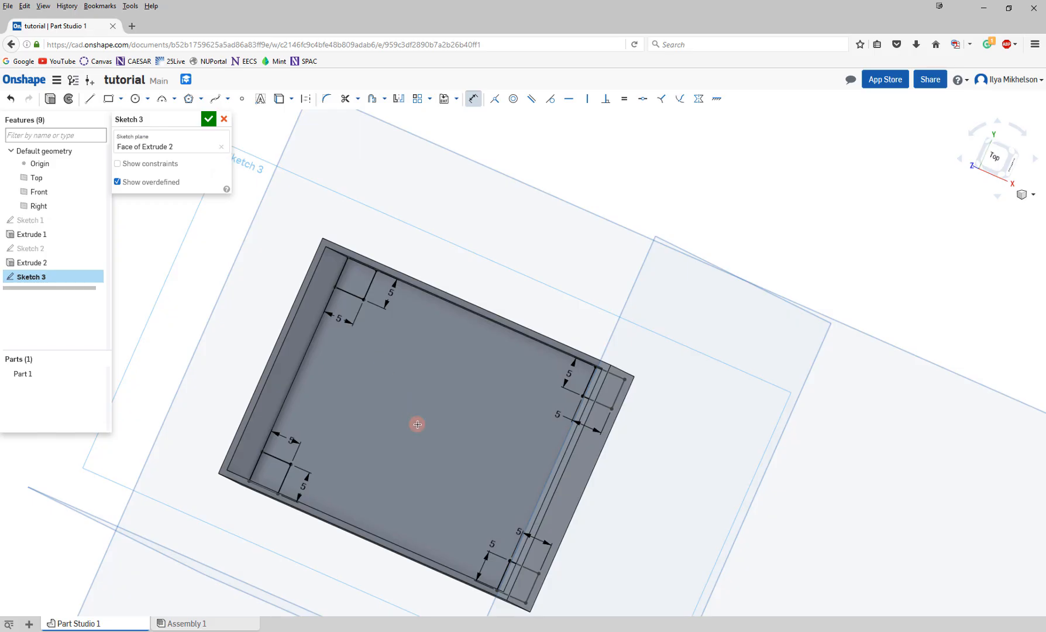
Finish the sketch and extrude its four corner squares 19 mm upward, adding them to the box as corner posts.
{"action": "right_click_drag", "start_coordinate": [418, 424], "coordinate": [432, 433]}
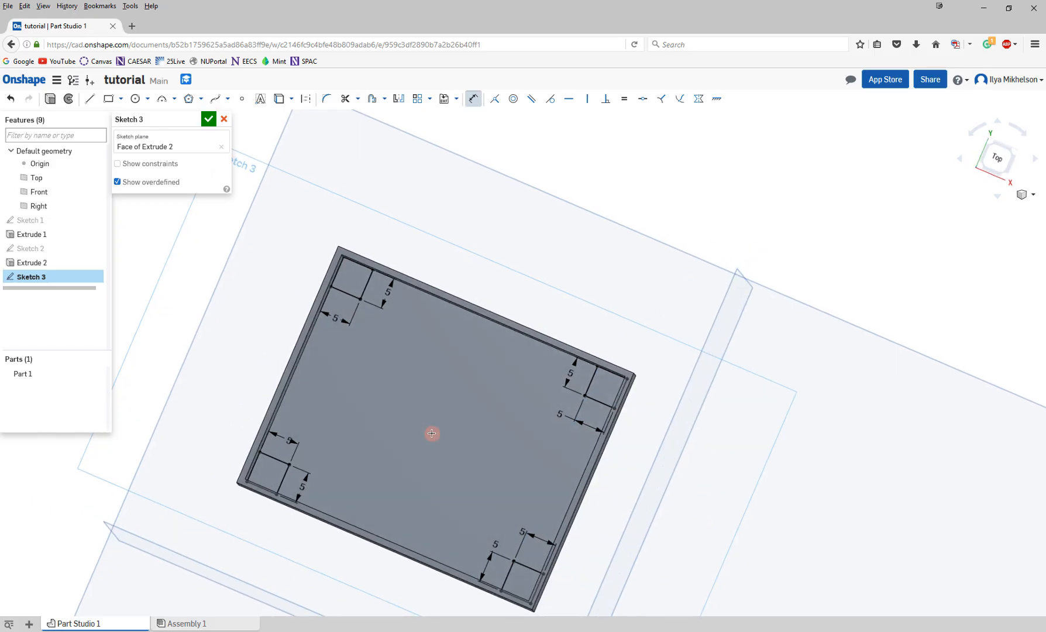
{"action": "left_click", "coordinate": [208, 119]}
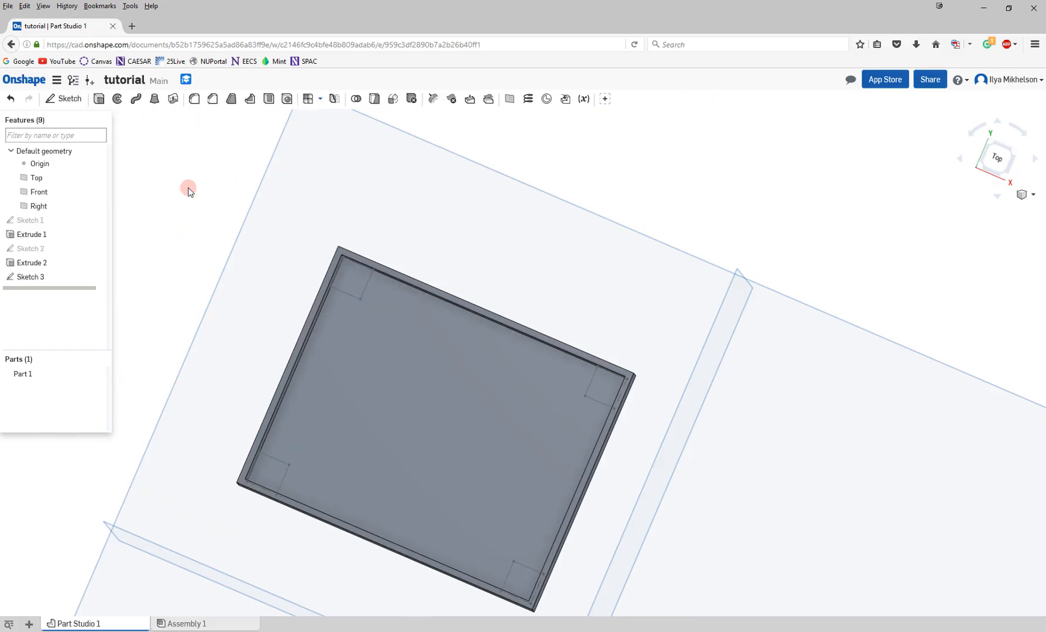
{"action": "left_click", "coordinate": [99, 98]}
{"action": "left_click", "coordinate": [350, 283]}
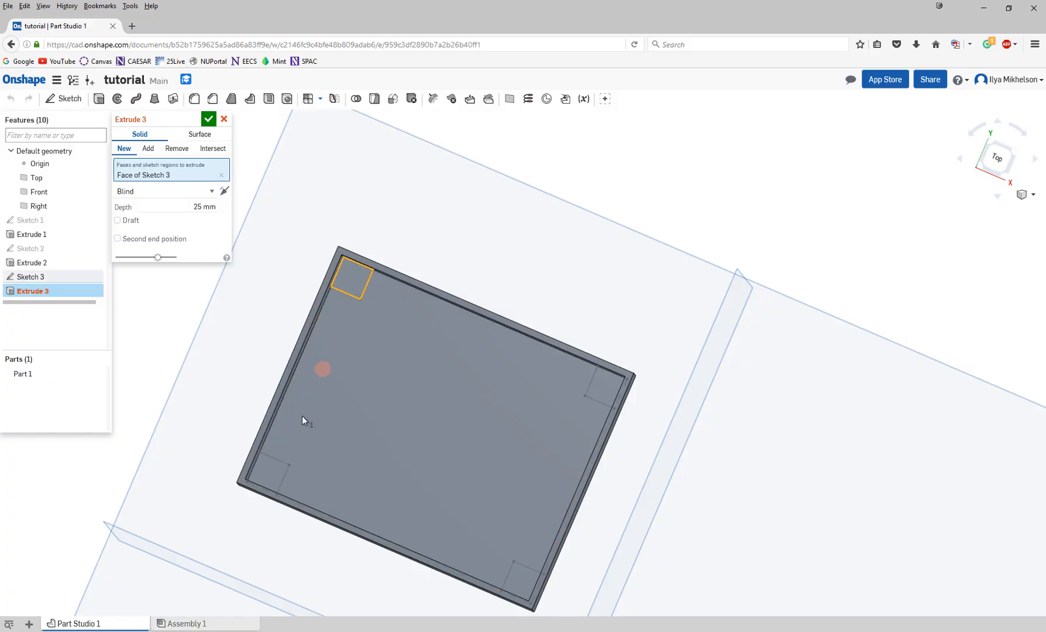
{"action": "left_click", "coordinate": [271, 473]}
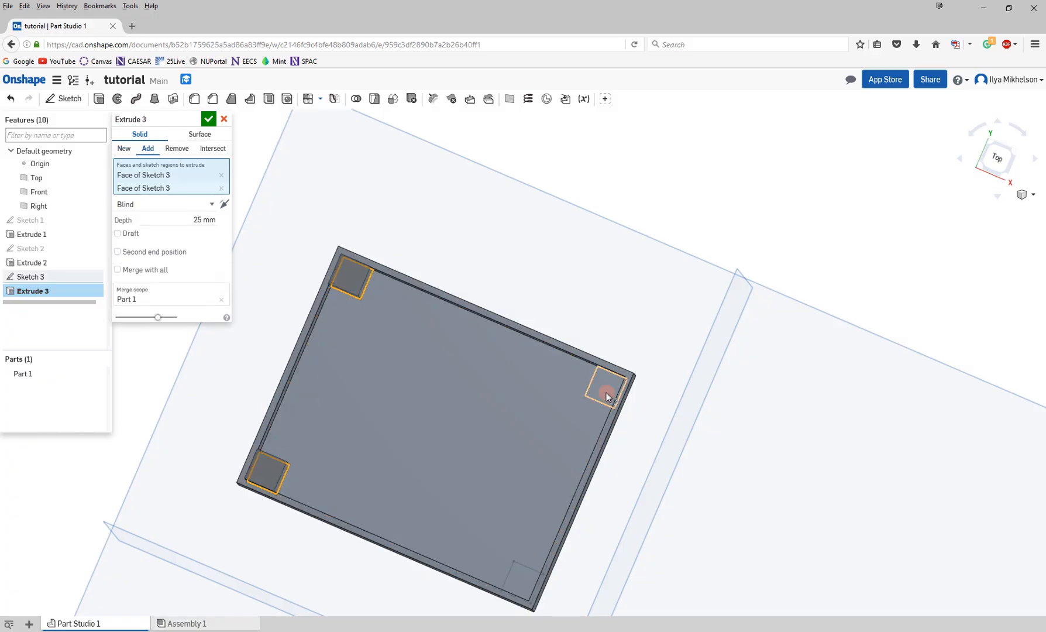
{"action": "left_click", "coordinate": [606, 392]}
{"action": "left_click", "coordinate": [523, 586]}
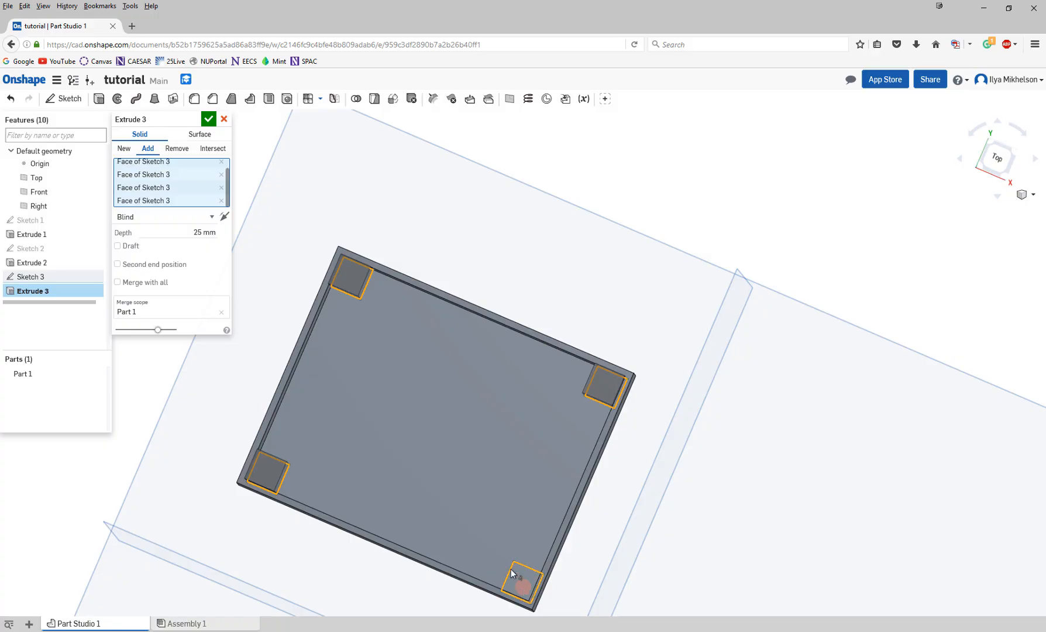
{"action": "mouse_move", "coordinate": [457, 526]}
{"action": "right_mouse_down"}
{"action": "mouse_move", "coordinate": [458, 489]}
{"action": "mouse_move", "coordinate": [387, 399]}
{"action": "right_mouse_up"}
{"action": "left_click", "coordinate": [200, 231]}
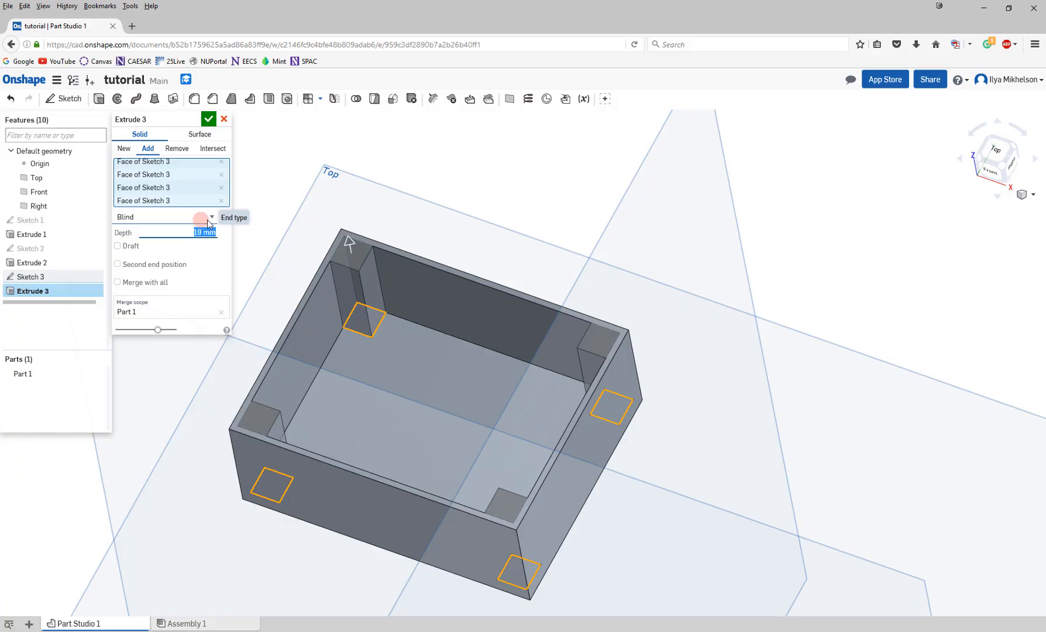
{"action": "left_click", "coordinate": [208, 119]}
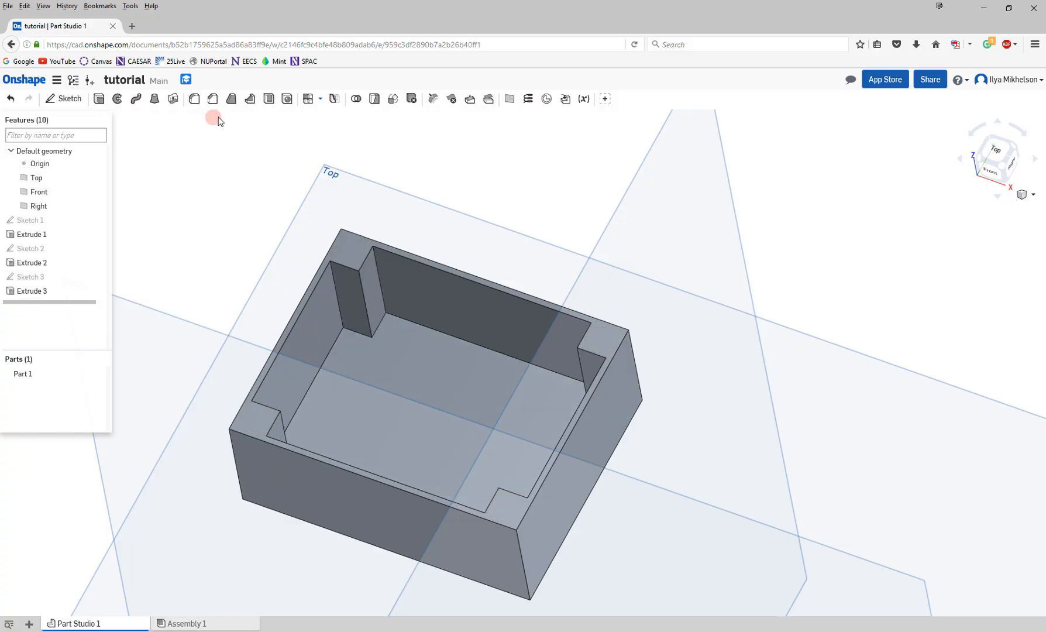
Start a sketch on the box's top face and draw a circle about 2.4 mm in diameter centred on the front-left post.
{"action": "mouse_move", "coordinate": [348, 345]}
{"action": "right_mouse_down"}
{"action": "mouse_move", "coordinate": [357, 372]}
{"action": "mouse_move", "coordinate": [353, 357]}
{"action": "right_mouse_up"}
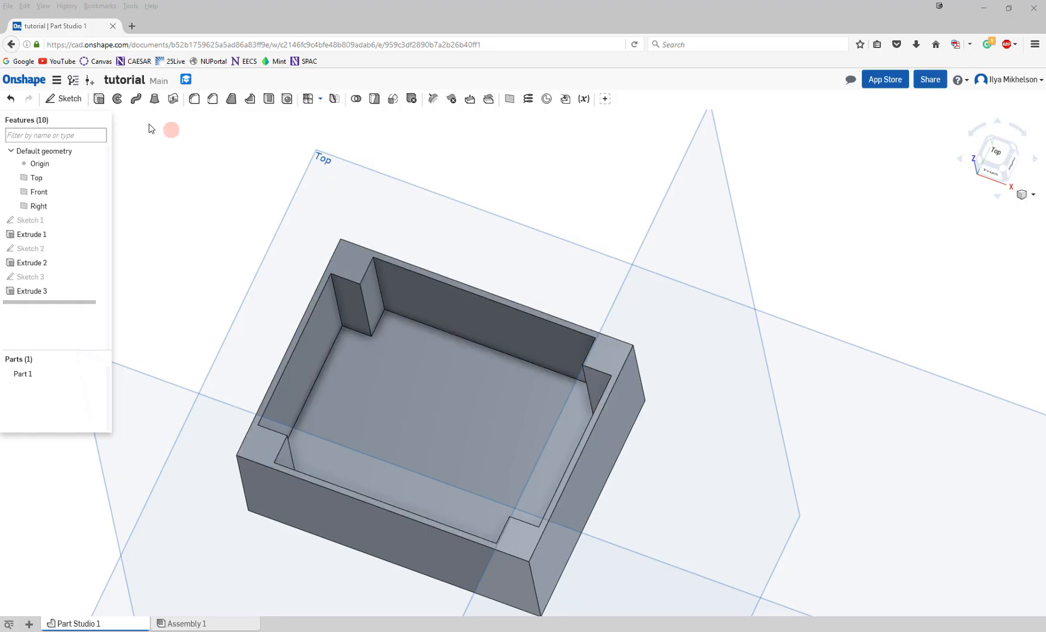
{"action": "left_click", "coordinate": [64, 98]}
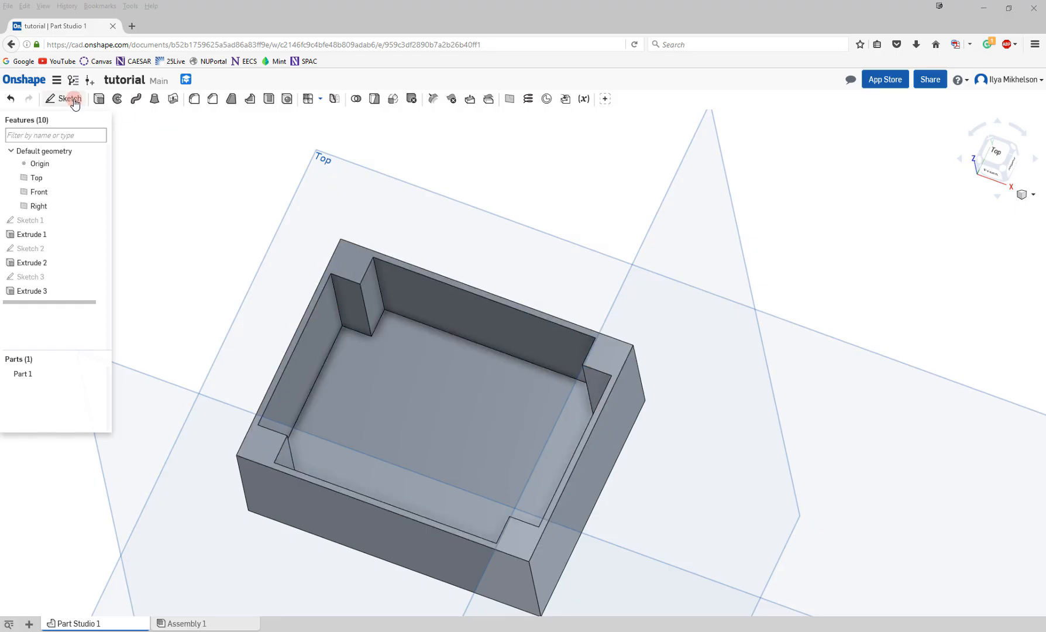
{"action": "left_click", "coordinate": [352, 266]}
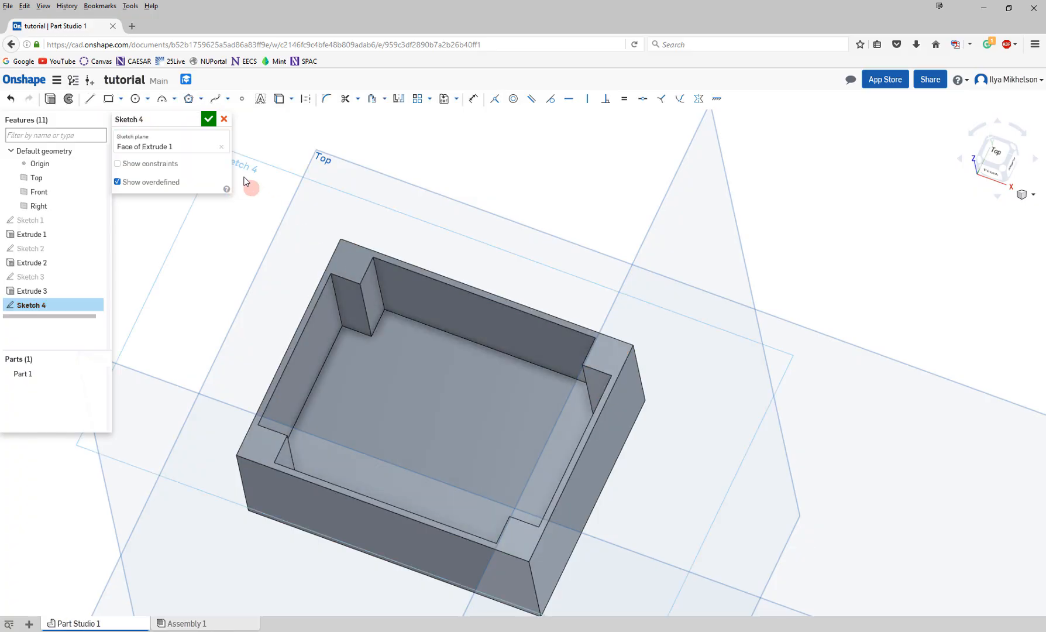
{"action": "left_click", "coordinate": [135, 99]}
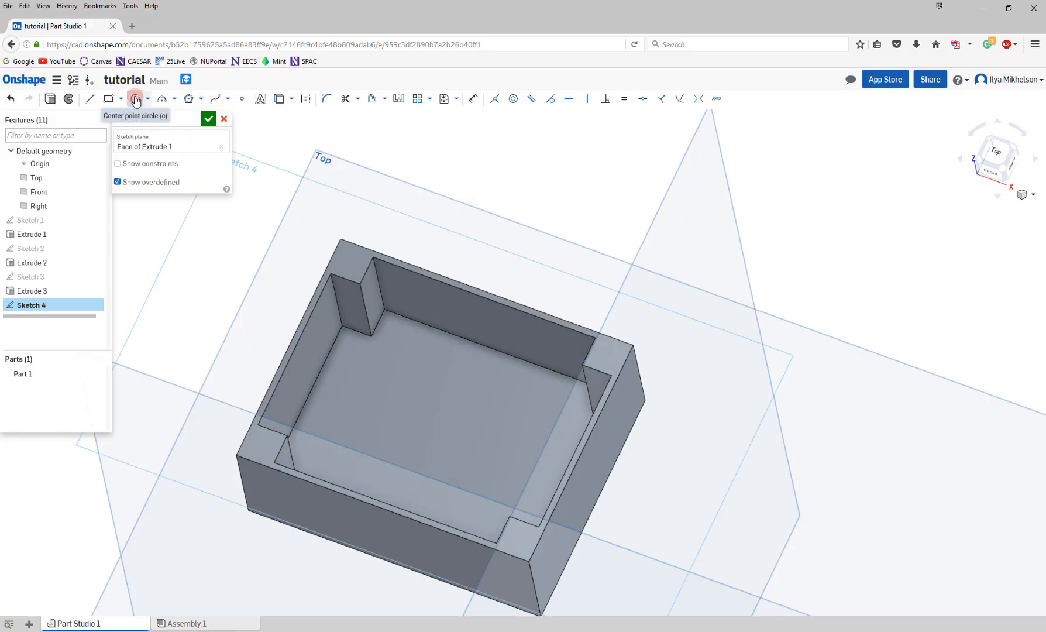
{"action": "scroll", "coordinate": [260, 445], "scroll_direction": "up", "scroll_amount": 8}
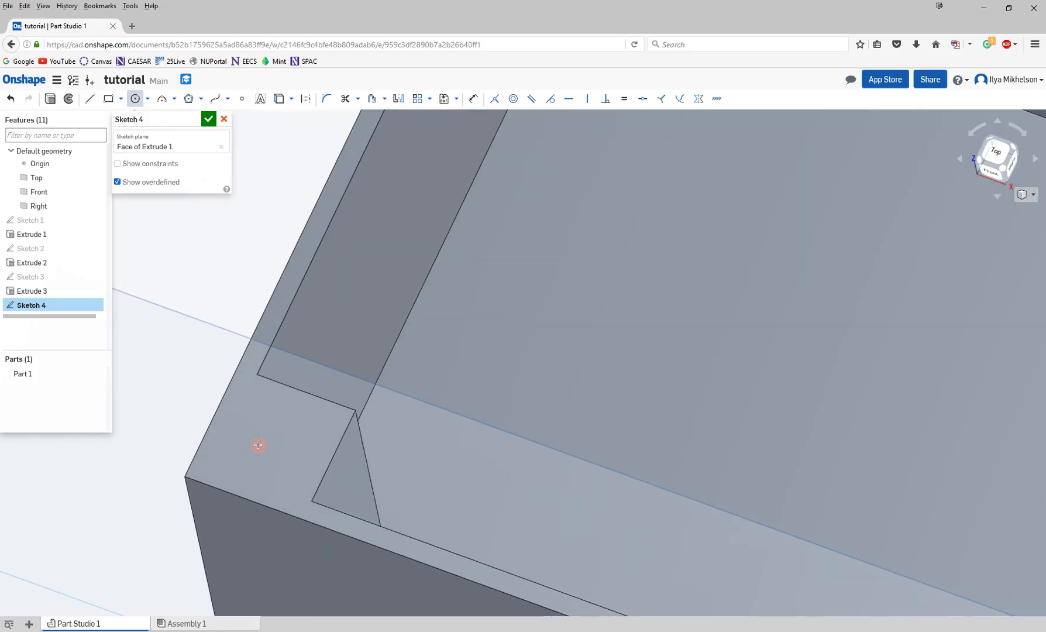
{"action": "scroll", "coordinate": [263, 436], "scroll_direction": "up", "scroll_amount": 3}
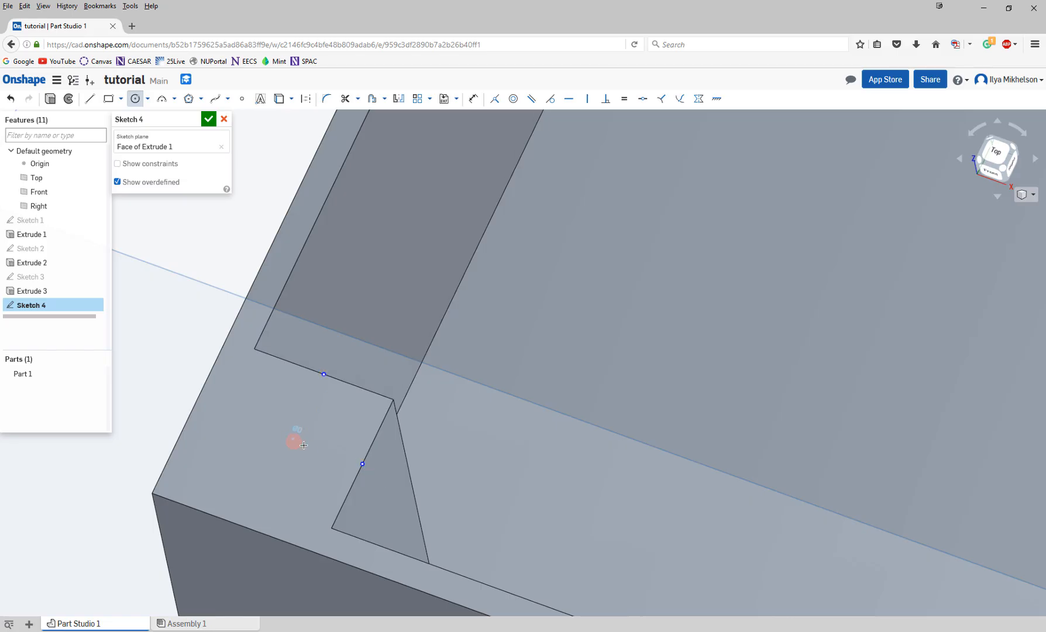
{"action": "left_click", "coordinate": [291, 438]}
{"action": "left_click", "coordinate": [328, 446]}
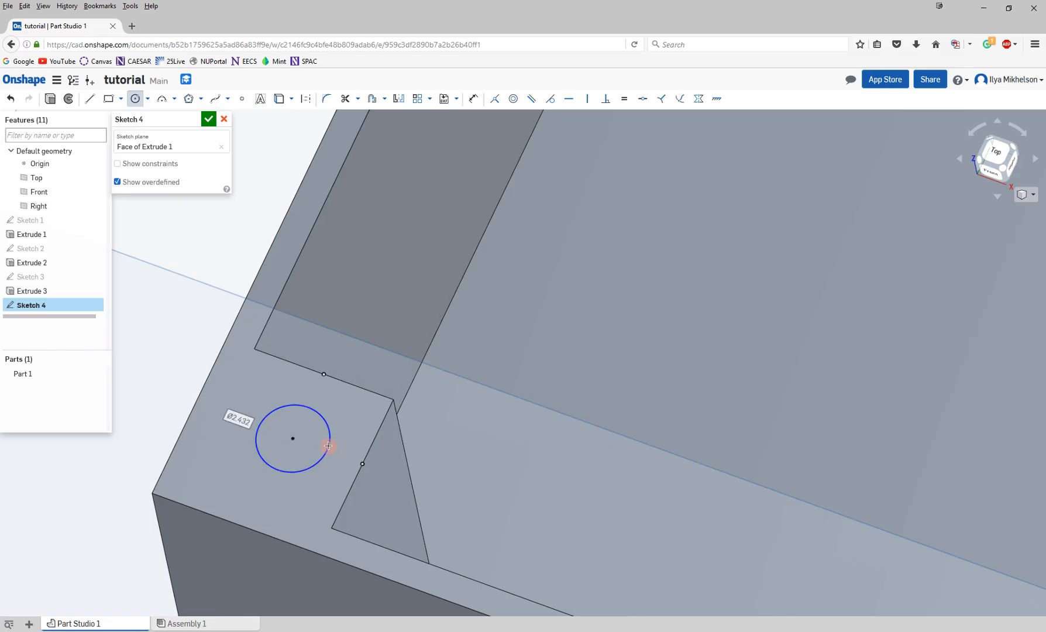
Dimension the front-left post's circle to a 3 mm diameter.
{"action": "left_click", "coordinate": [473, 99]}
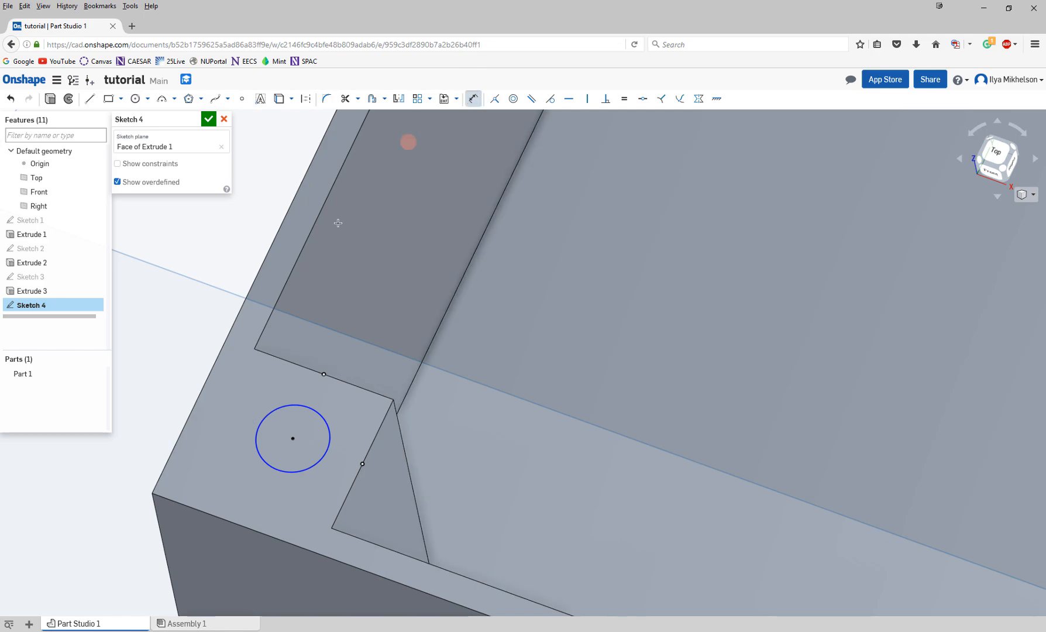
{"action": "left_click", "coordinate": [256, 427]}
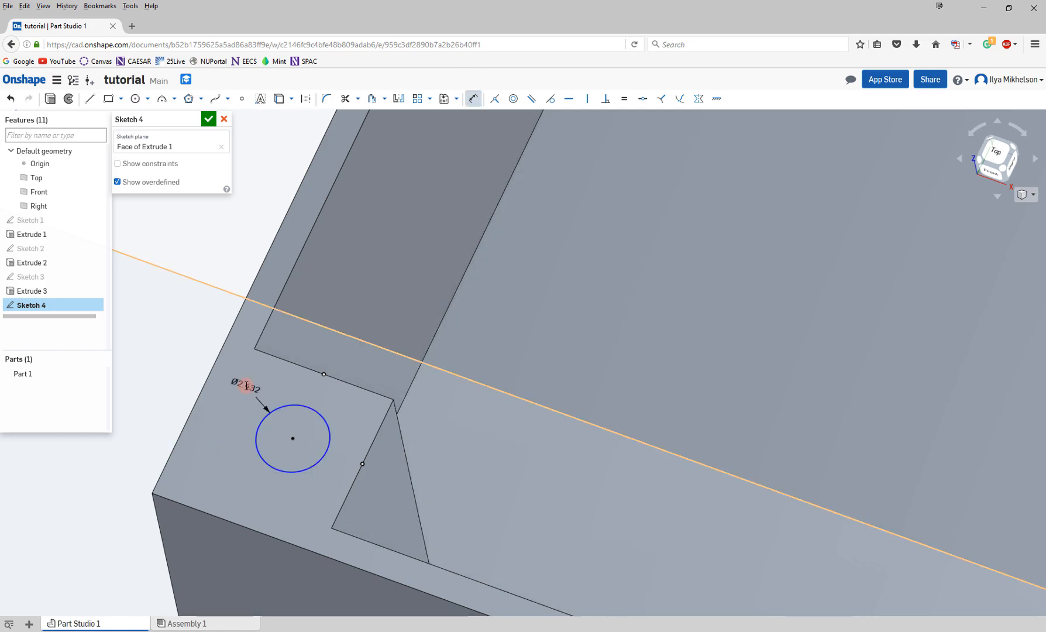
{"action": "left_click", "coordinate": [246, 385]}
{"action": "type", "text": "3"}
{"action": "key", "text": "Return"}
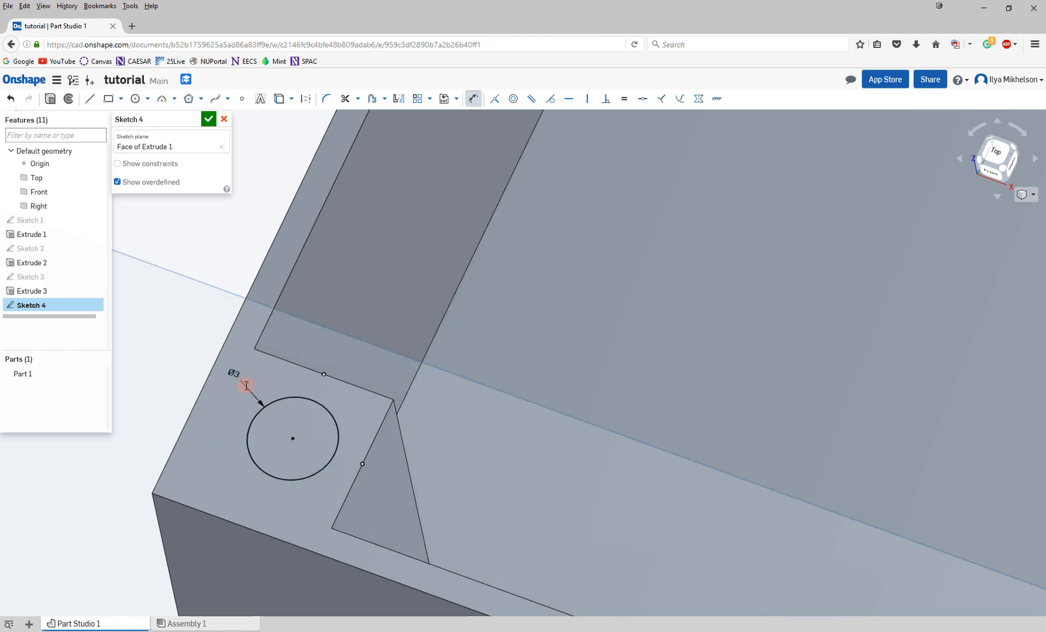
{"action": "left_click", "coordinate": [323, 399]}
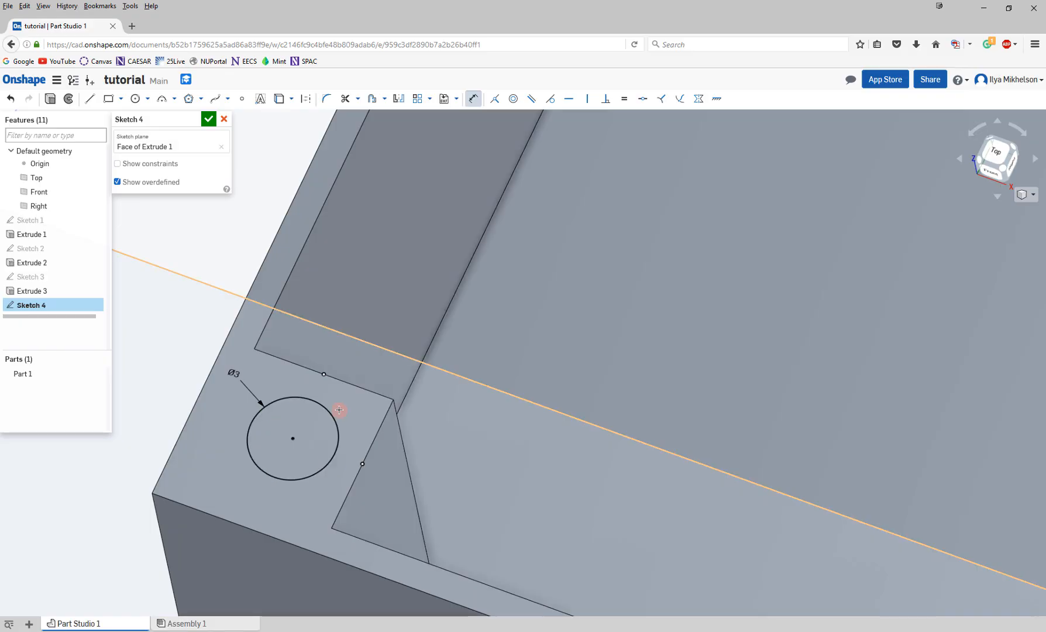
Draw center point circles a little over 3 mm in diameter on the front-right, back-right and back-left posts.
{"action": "scroll", "coordinate": [339, 410], "scroll_direction": "down", "scroll_amount": 5}
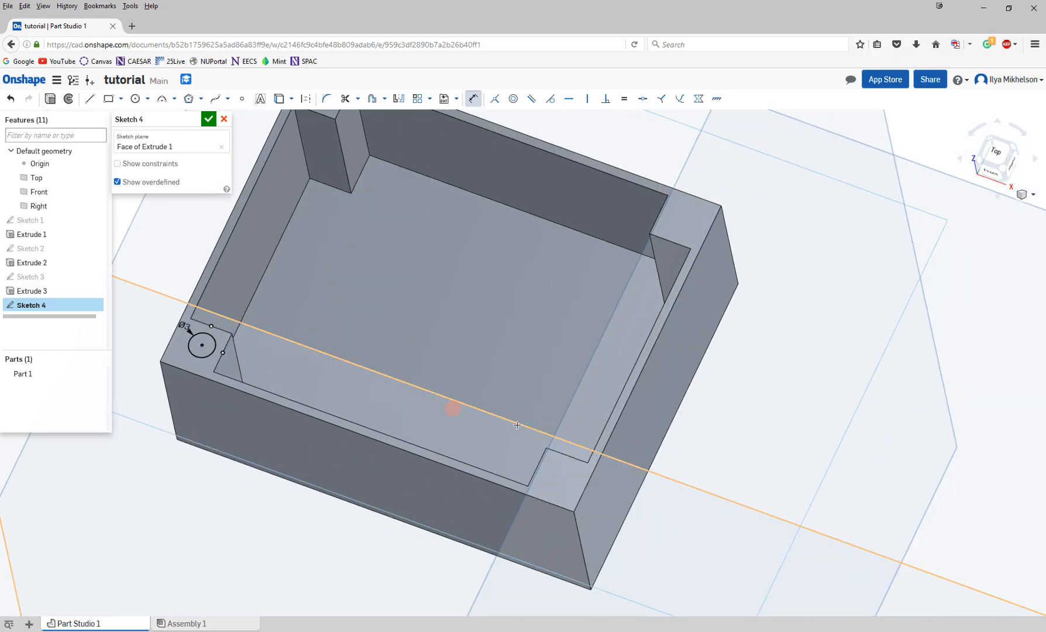
{"action": "key", "text": "c"}
{"action": "left_click", "coordinate": [558, 473]}
{"action": "left_click", "coordinate": [561, 488]}
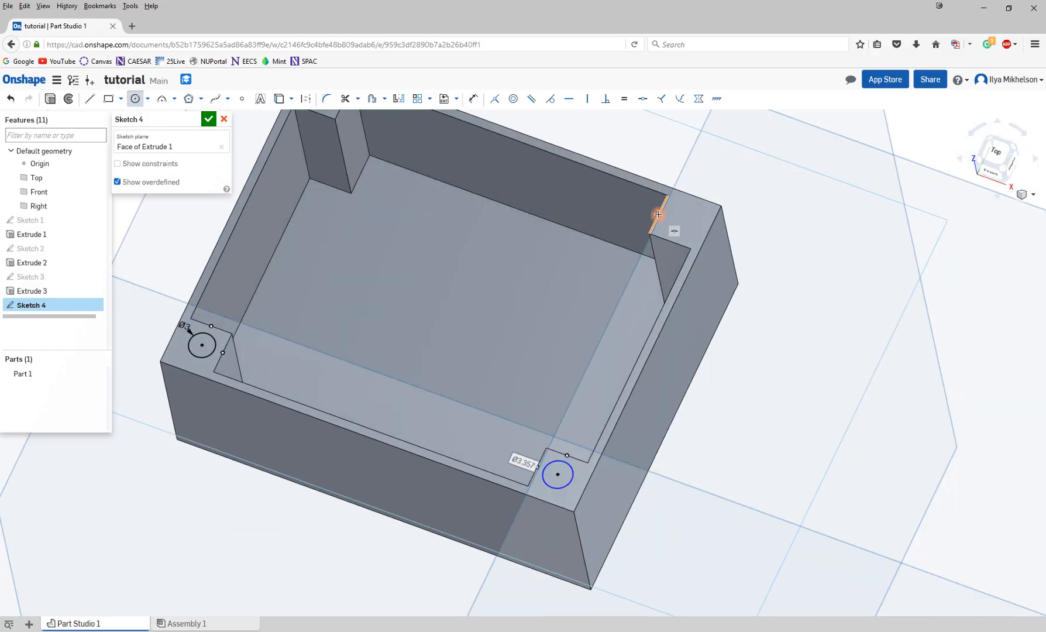
{"action": "left_click", "coordinate": [680, 223]}
{"action": "left_click", "coordinate": [688, 234]}
{"action": "middle_click_drag", "start_coordinate": [469, 172], "coordinate": [579, 255]}
{"action": "left_click", "coordinate": [434, 177]}
{"action": "left_click", "coordinate": [436, 163]}
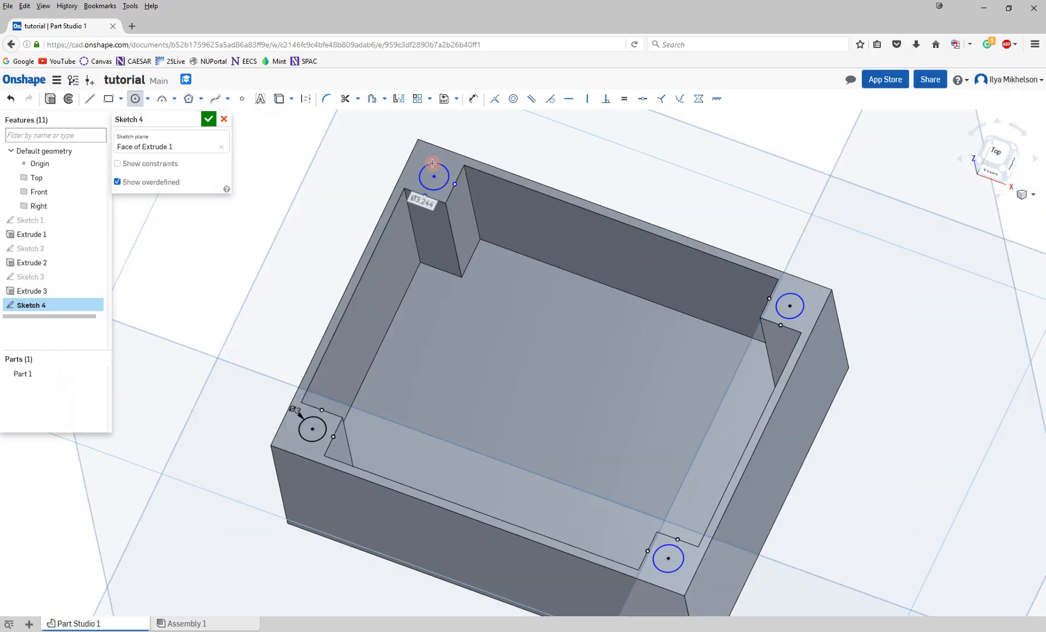
Dimension the circles on the back-left, back-right and front-right posts to a 3 mm diameter and finish the sketch.
{"action": "key", "text": "d"}
{"action": "left_click", "coordinate": [433, 163]}
{"action": "left_click", "coordinate": [428, 157]}
{"action": "left_click", "coordinate": [795, 316]}
{"action": "left_click", "coordinate": [803, 322]}
{"action": "left_click", "coordinate": [669, 561]}
{"action": "left_click", "coordinate": [678, 579]}
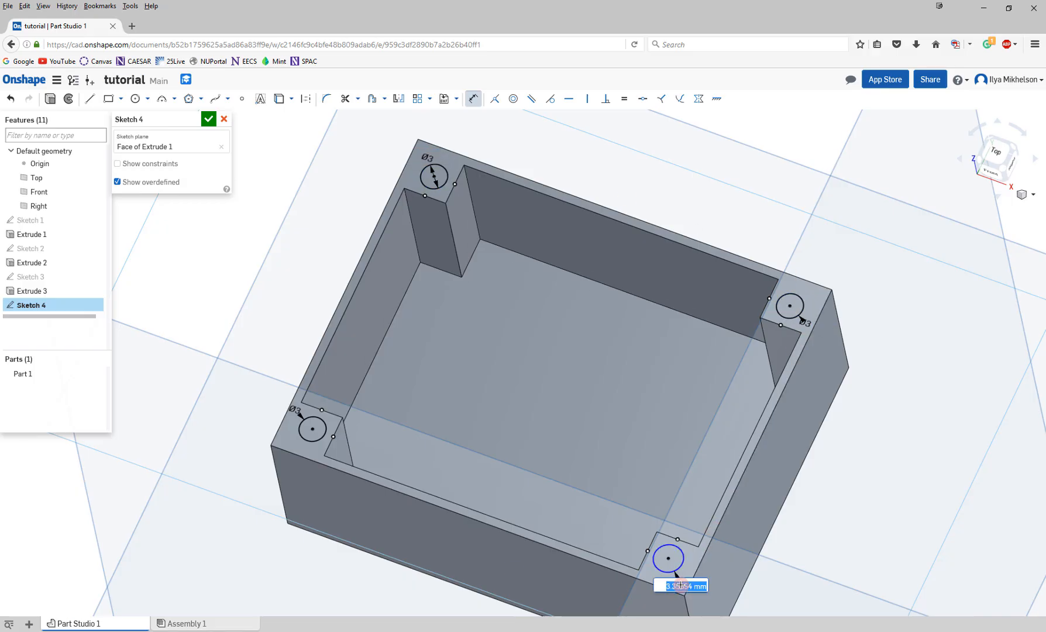
{"action": "left_click", "coordinate": [423, 513]}
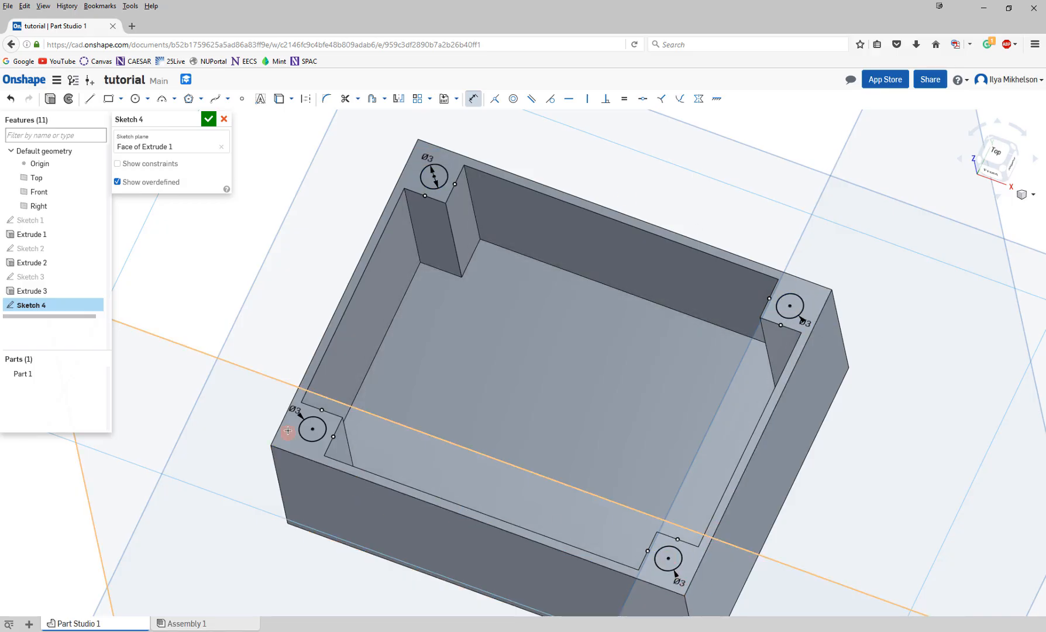
{"action": "left_click", "coordinate": [310, 434]}
{"action": "left_click", "coordinate": [180, 140]}
{"action": "left_click", "coordinate": [208, 120]}
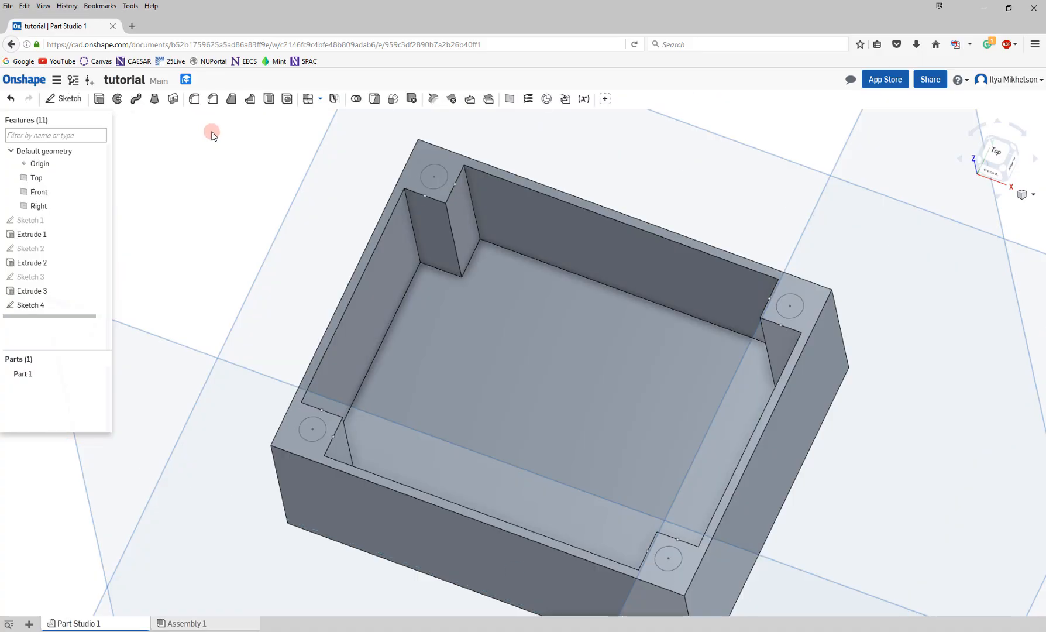
Extrude the four post circles as a Remove operation with a blind depth of 10 mm.
{"action": "left_click", "coordinate": [99, 98]}
{"action": "left_click", "coordinate": [325, 435]}
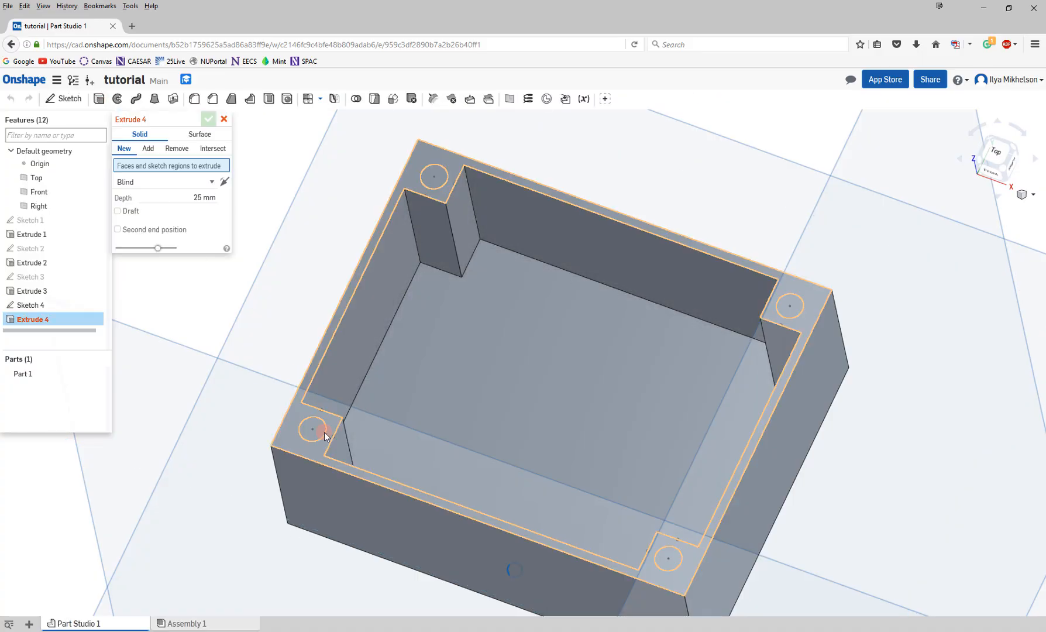
{"action": "left_click", "coordinate": [436, 178]}
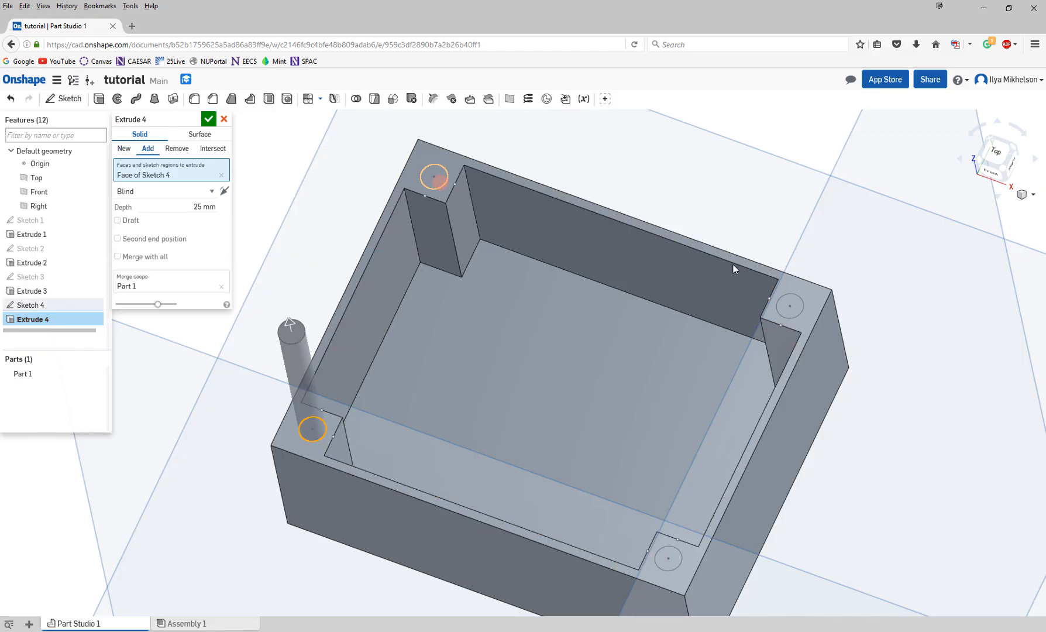
{"action": "left_click", "coordinate": [790, 305]}
{"action": "left_click", "coordinate": [670, 555]}
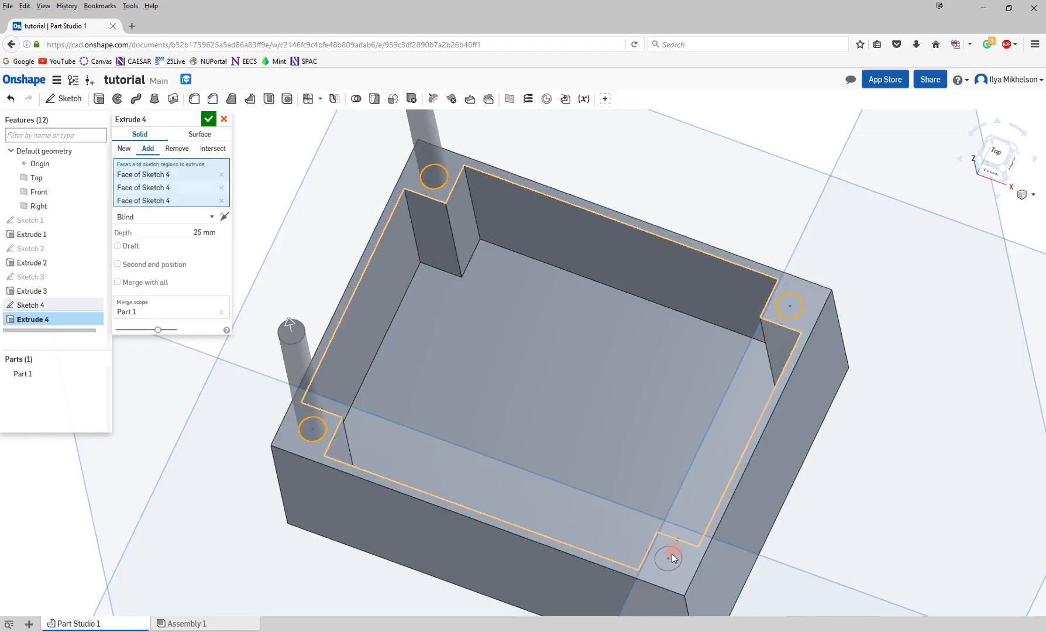
{"action": "left_click", "coordinate": [176, 148]}
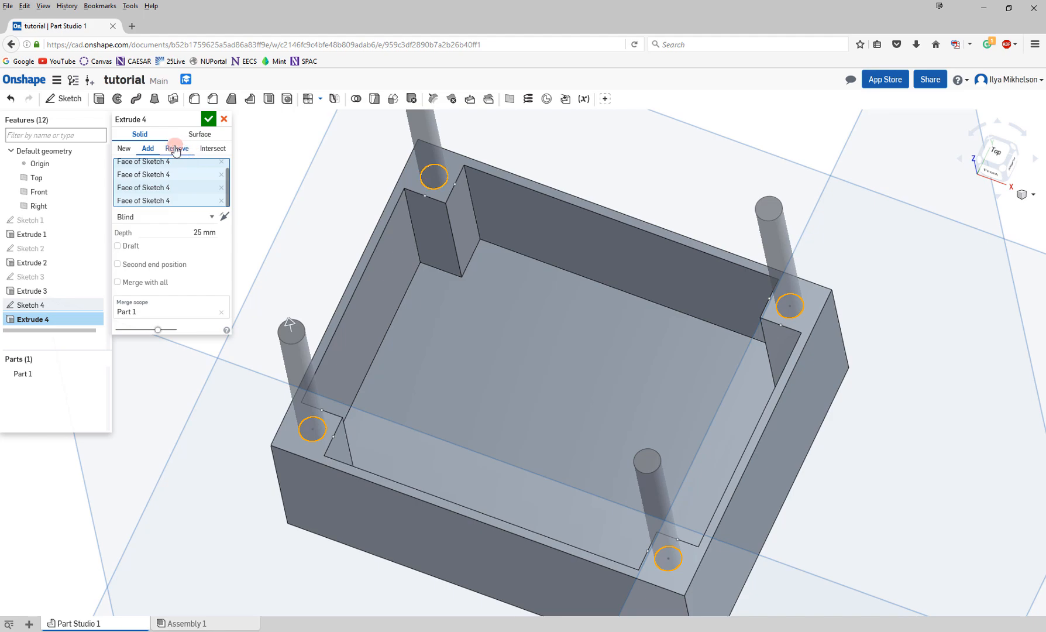
{"action": "left_click", "coordinate": [198, 232]}
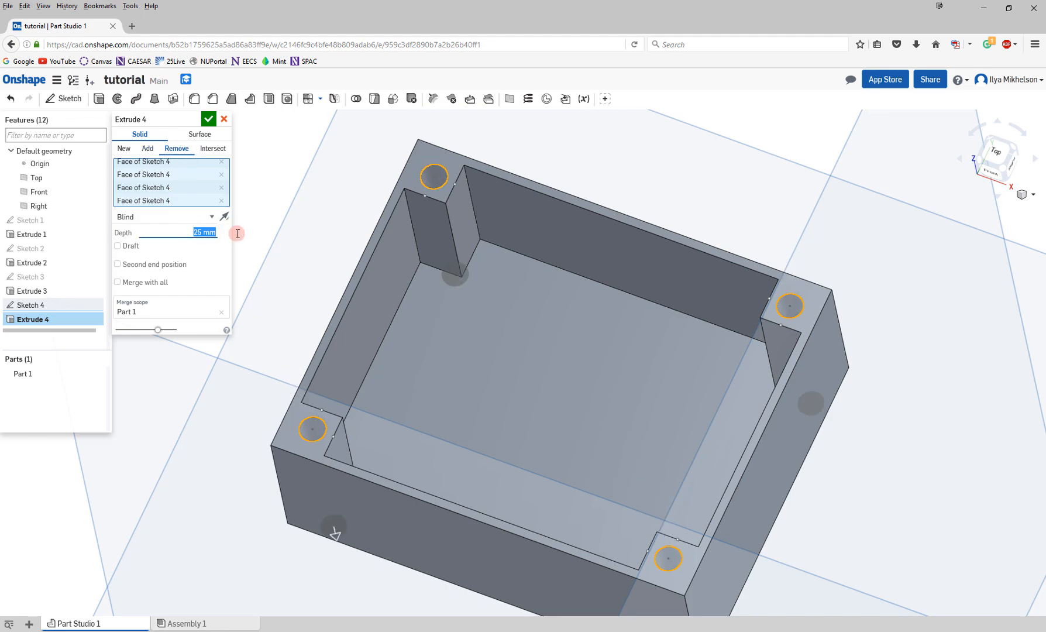
{"action": "key", "text": "Return"}
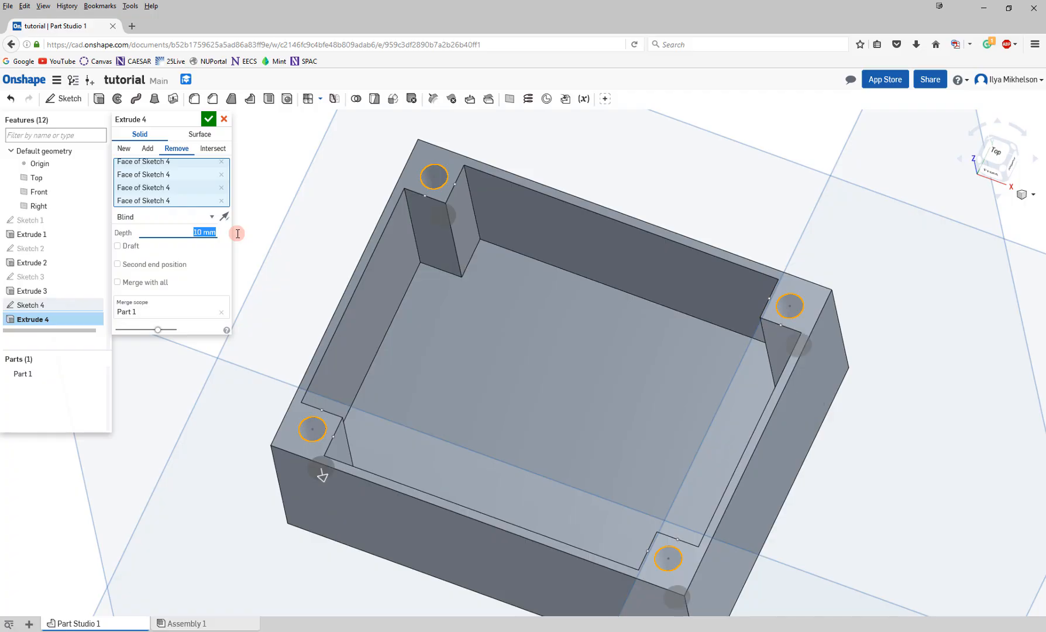
{"action": "left_click", "coordinate": [209, 120]}
Start a sketch on the box's inner floor and draw two separate center point circles about 3.8 mm and 5 mm in diameter.
{"action": "right_click_drag", "start_coordinate": [389, 277], "coordinate": [373, 314]}
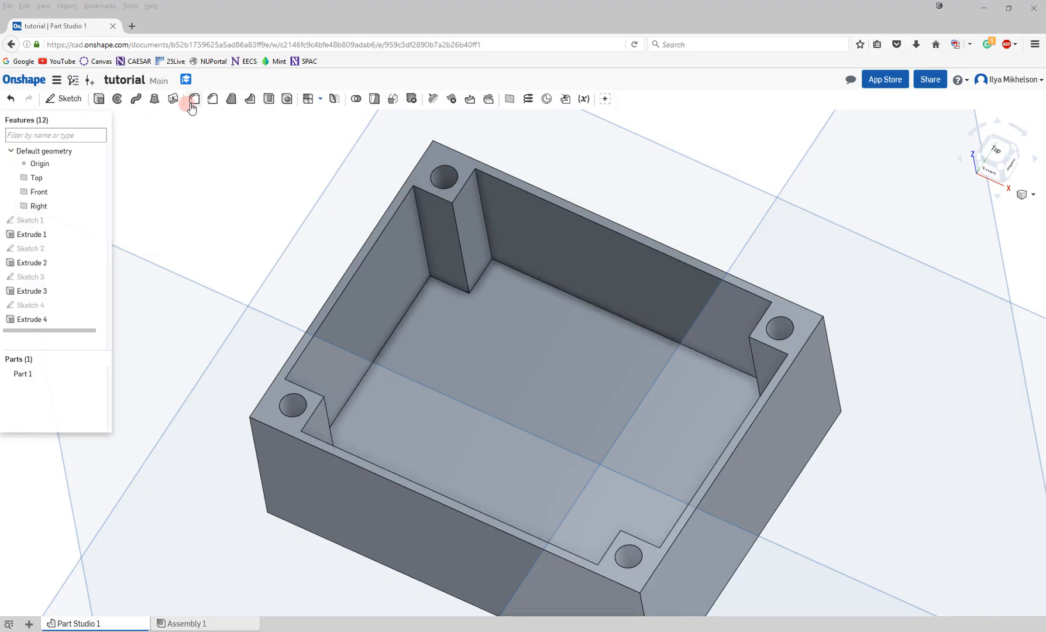
{"action": "left_click", "coordinate": [68, 99]}
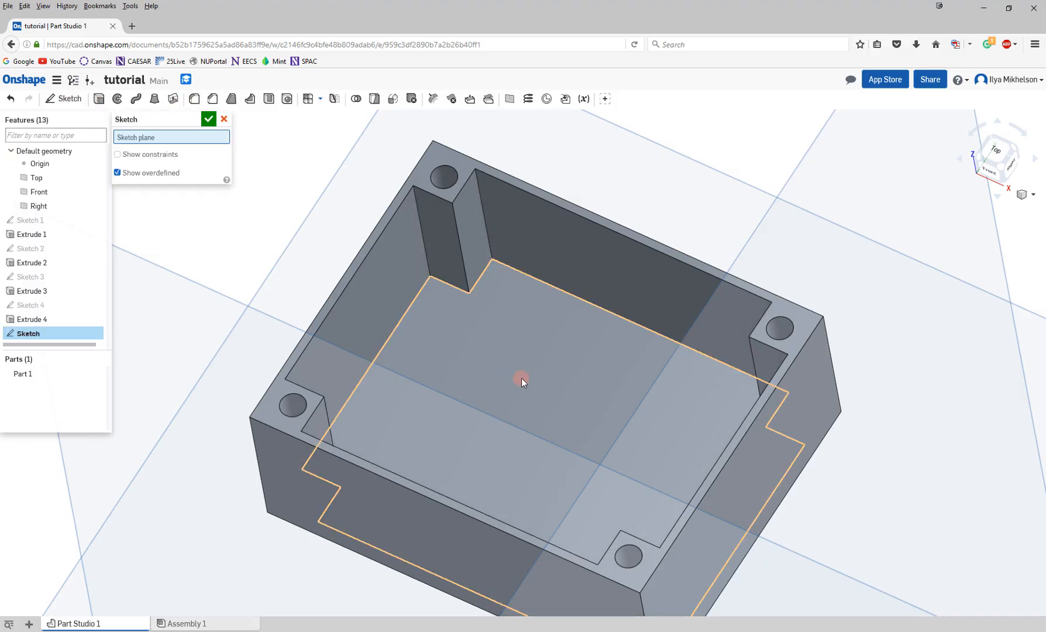
{"action": "left_click", "coordinate": [520, 379]}
{"action": "left_click", "coordinate": [398, 322]}
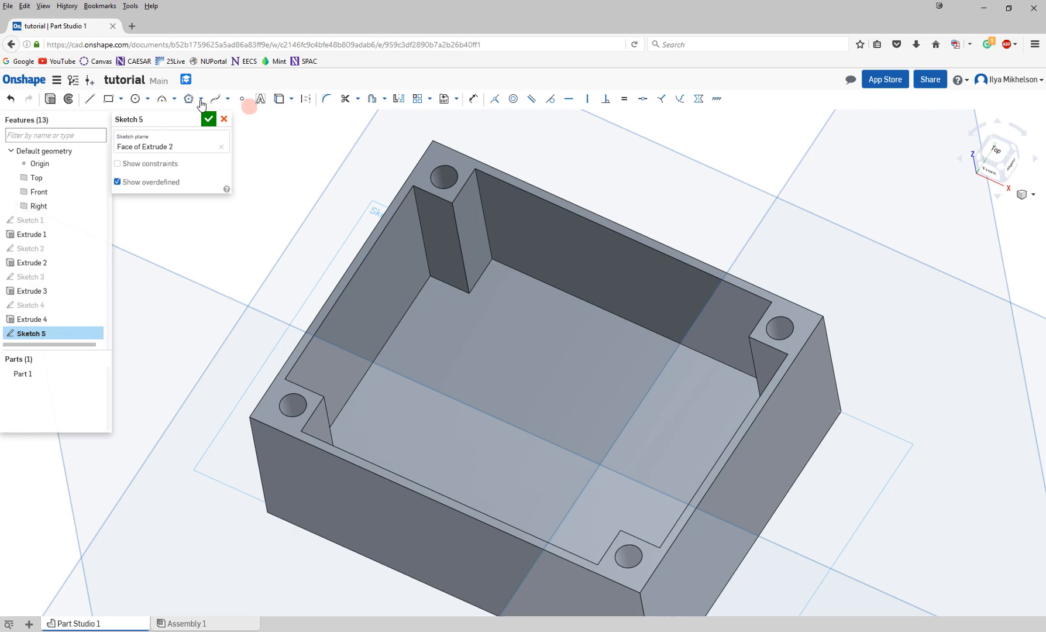
{"action": "left_click", "coordinate": [136, 99]}
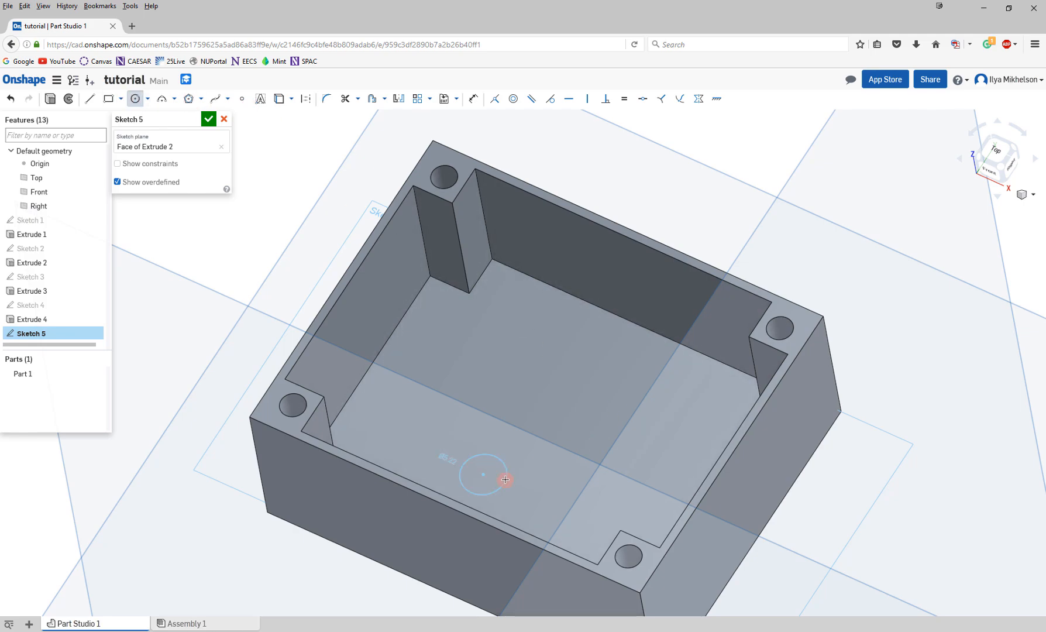
{"action": "left_click_drag", "start_coordinate": [504, 479], "coordinate": [499, 478]}
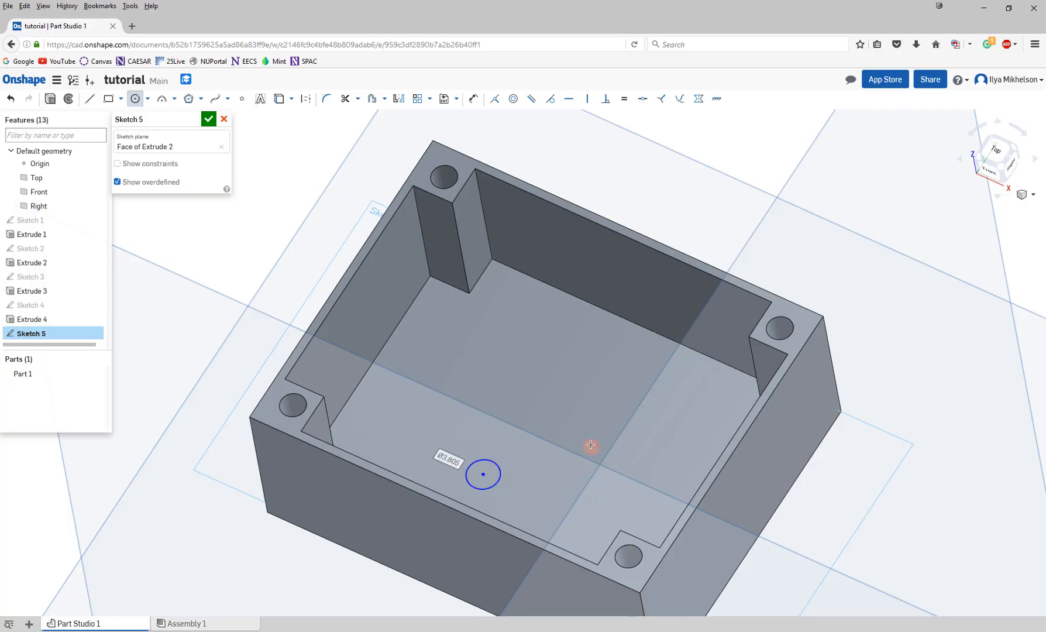
{"action": "left_click_drag", "start_coordinate": [591, 445], "coordinate": [610, 454]}
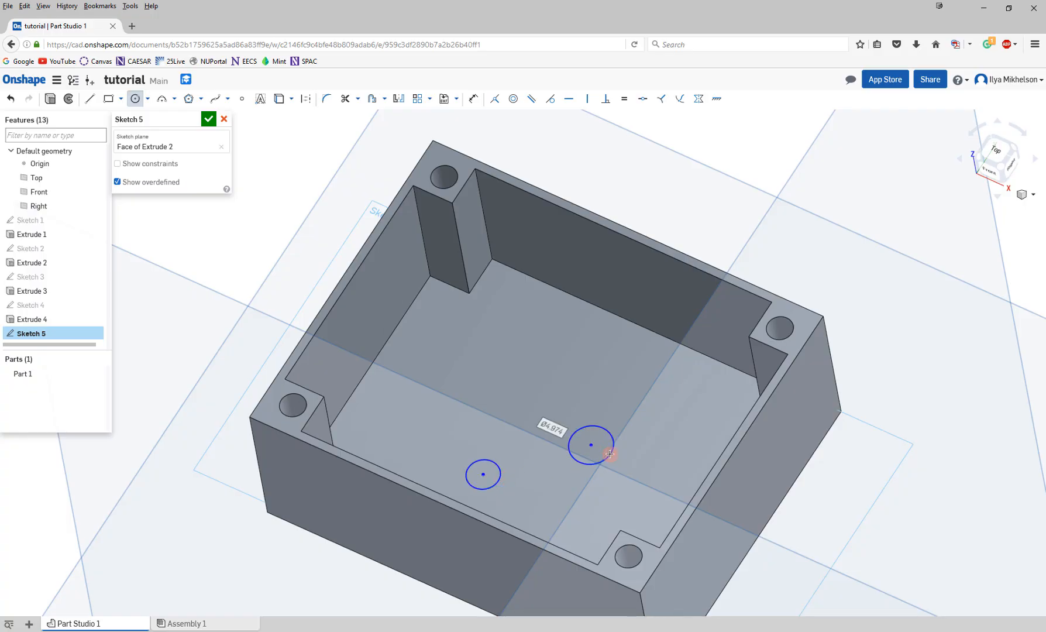
Dimension both circles on the box floor to a 5 mm diameter.
{"action": "scroll", "coordinate": [542, 479], "scroll_direction": "up", "scroll_amount": 5}
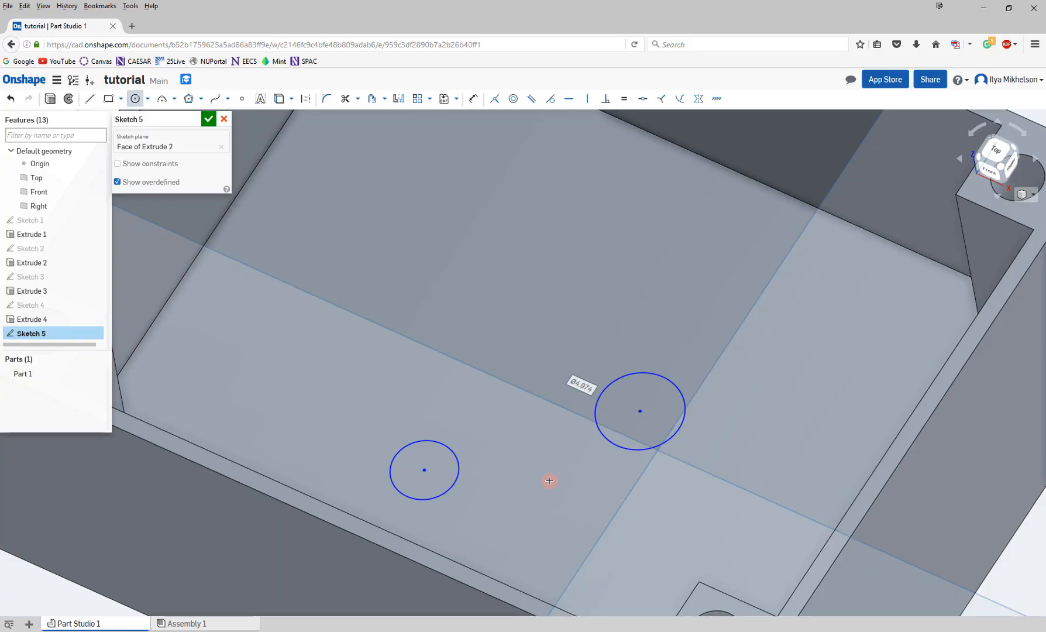
{"action": "left_click", "coordinate": [474, 99]}
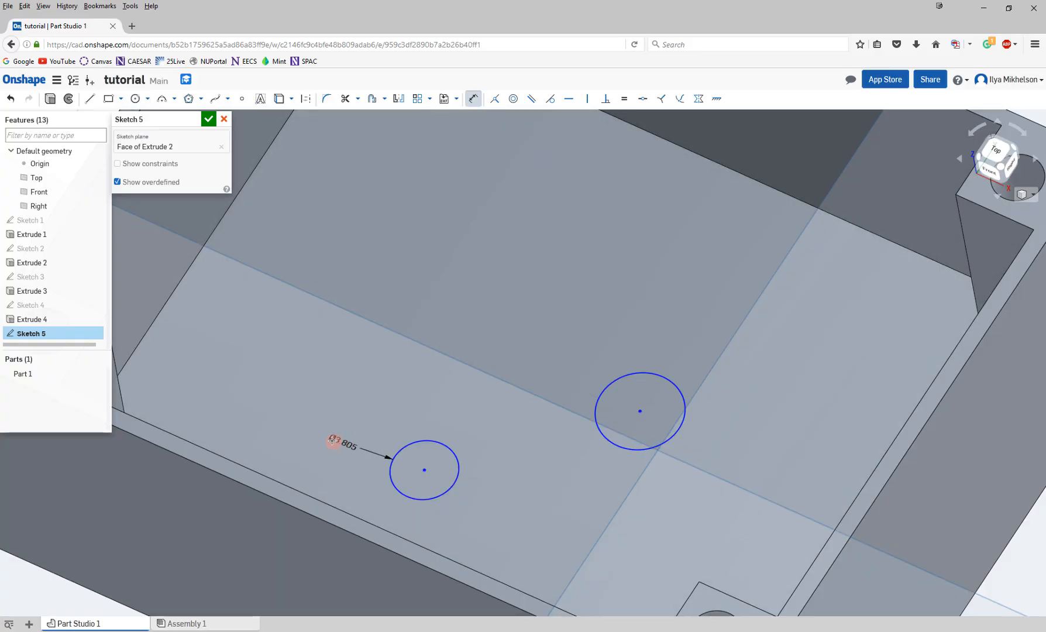
{"action": "left_click", "coordinate": [331, 442]}
{"action": "key", "text": "Return"}
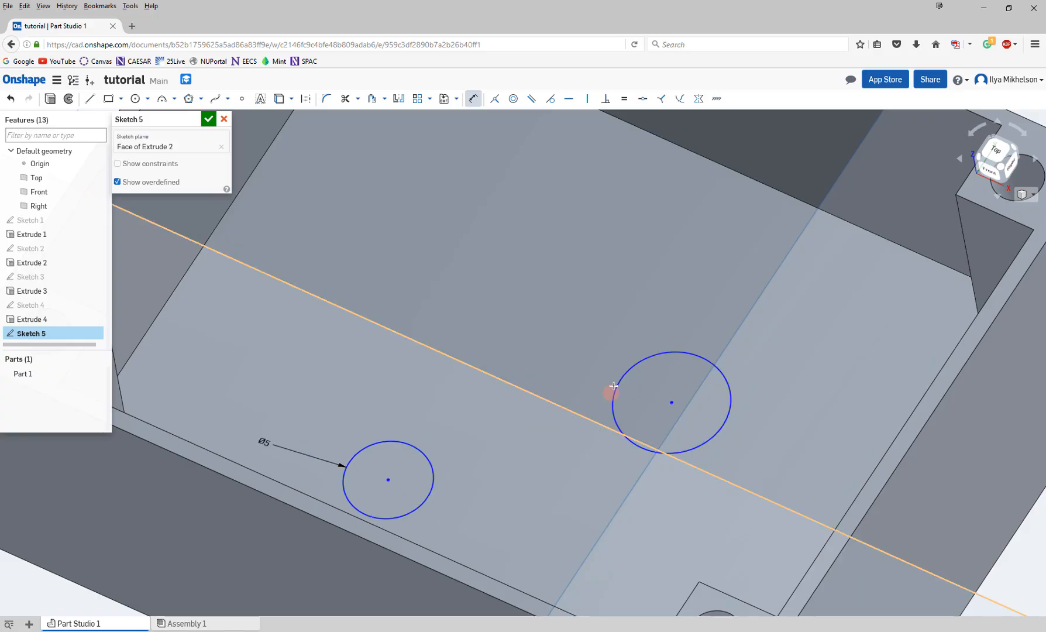
{"action": "left_click", "coordinate": [613, 380]}
{"action": "left_click", "coordinate": [587, 316]}
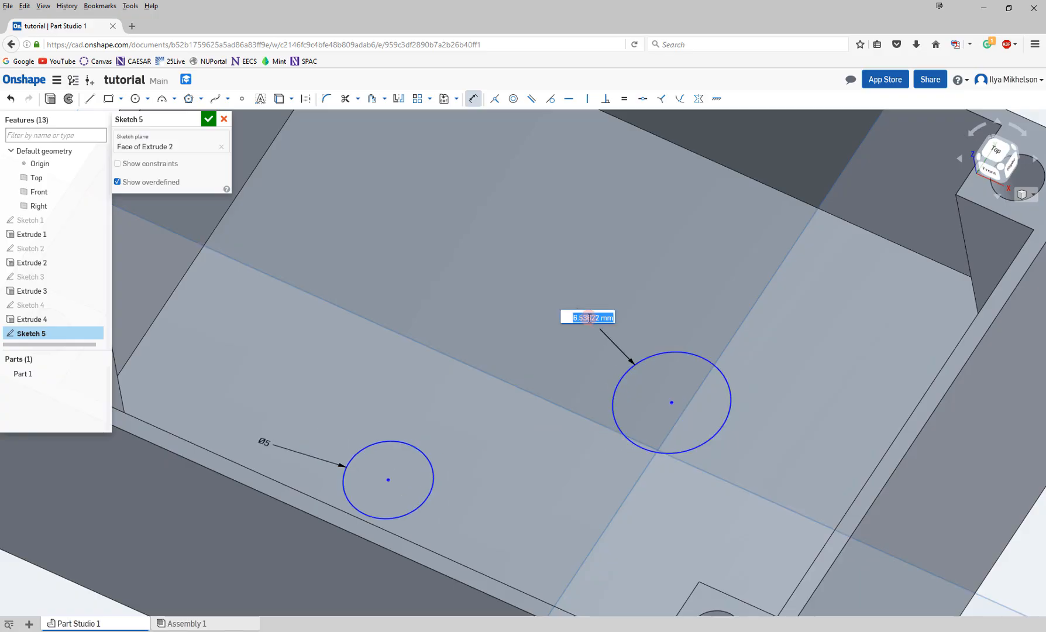
{"action": "type", "text": "5"}
{"action": "key", "text": "Return"}
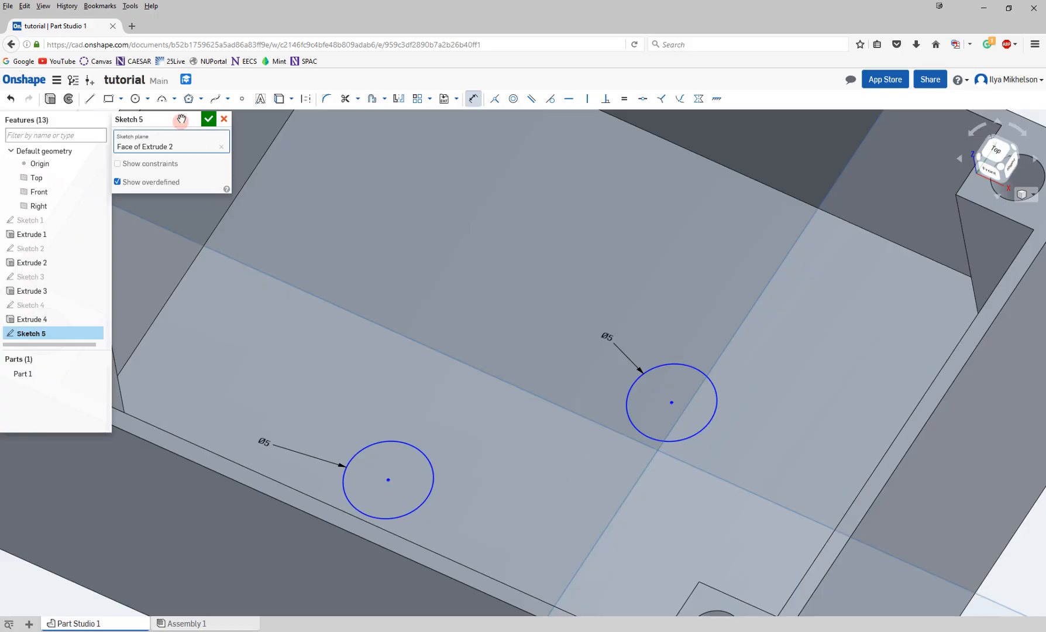
Draw a concentric circle inside each 5 mm circle, about 2.8 mm and 2.7 mm in diameter.
{"action": "left_click", "coordinate": [135, 98]}
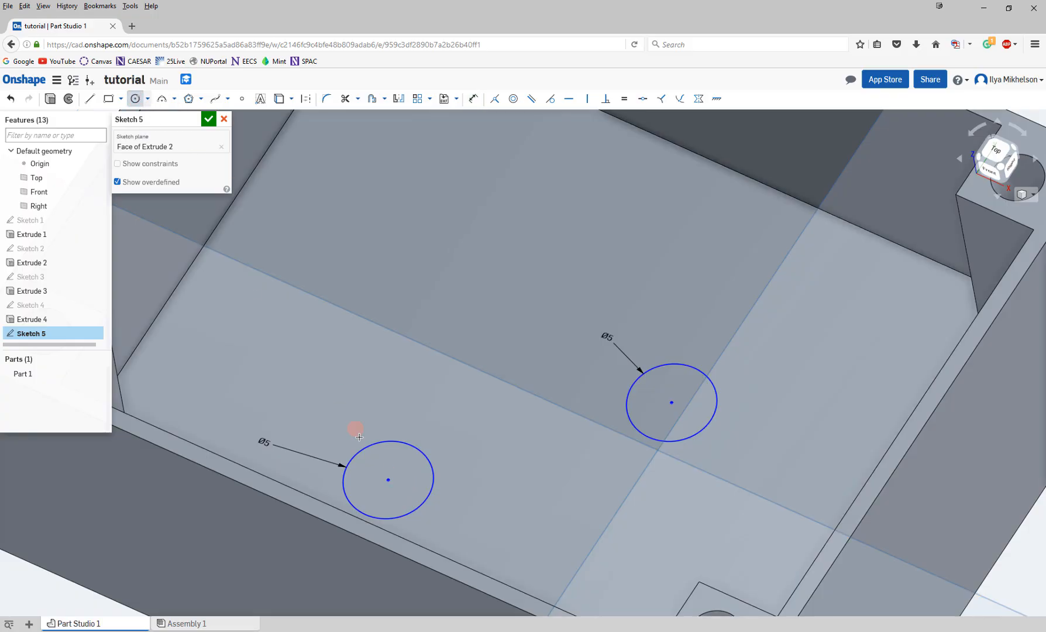
{"action": "left_click", "coordinate": [402, 487]}
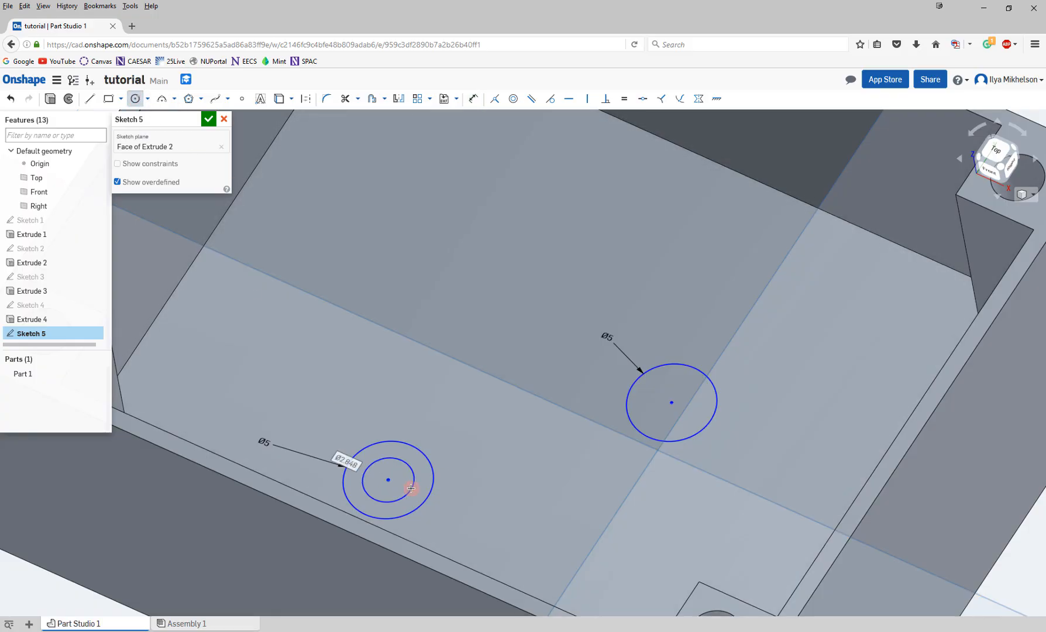
{"action": "left_click", "coordinate": [674, 403]}
{"action": "left_click", "coordinate": [650, 412]}
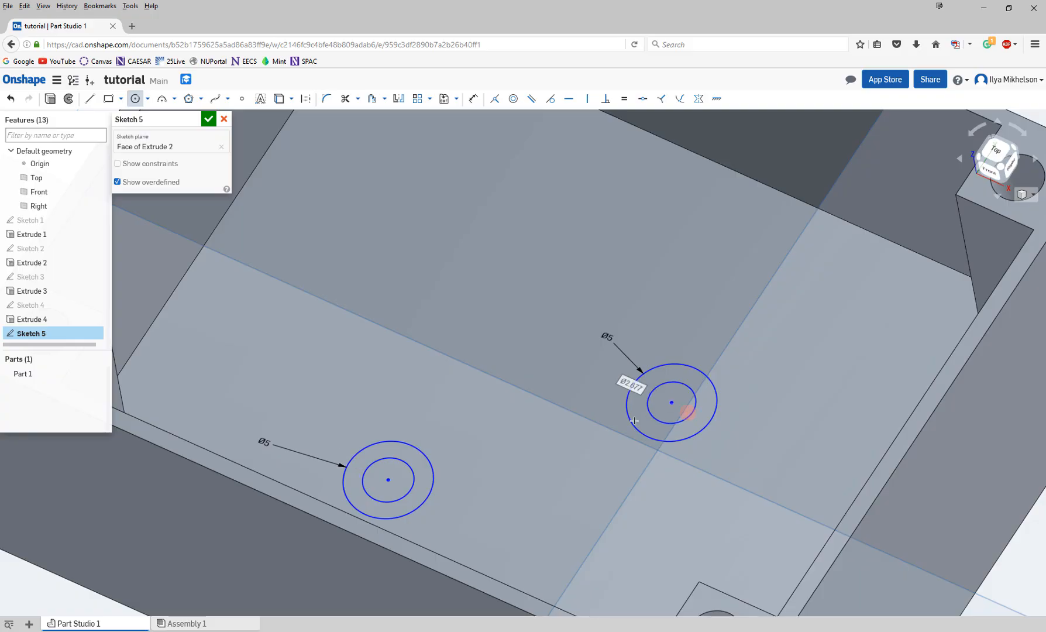
Dimension both inner concentric circles to a 3 mm diameter.
{"action": "left_click", "coordinate": [473, 99]}
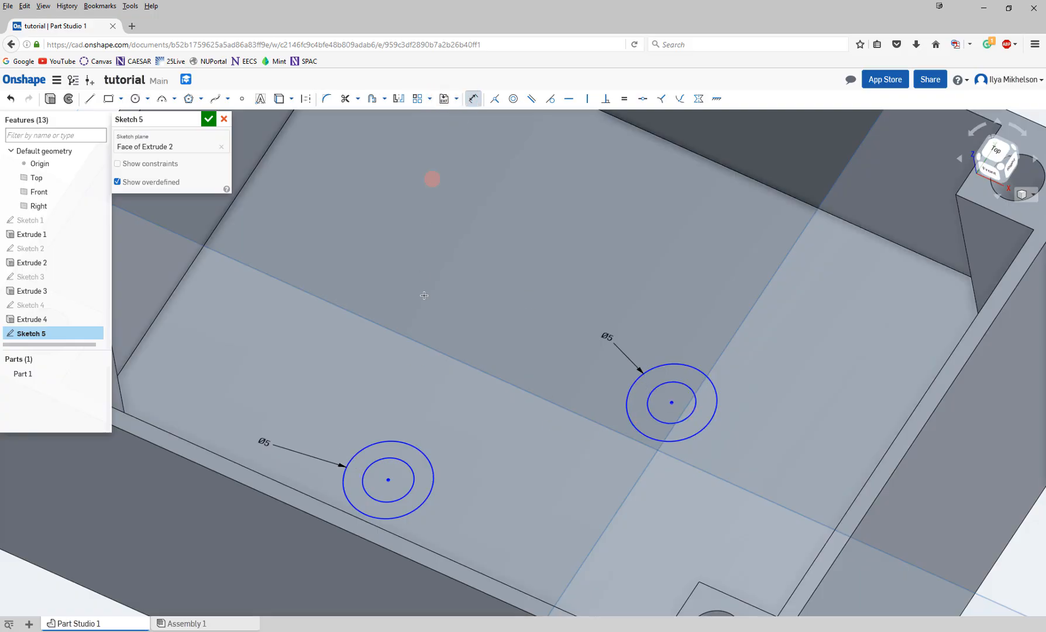
{"action": "left_click", "coordinate": [414, 476]}
{"action": "left_click", "coordinate": [471, 467]}
{"action": "type", "text": "3"}
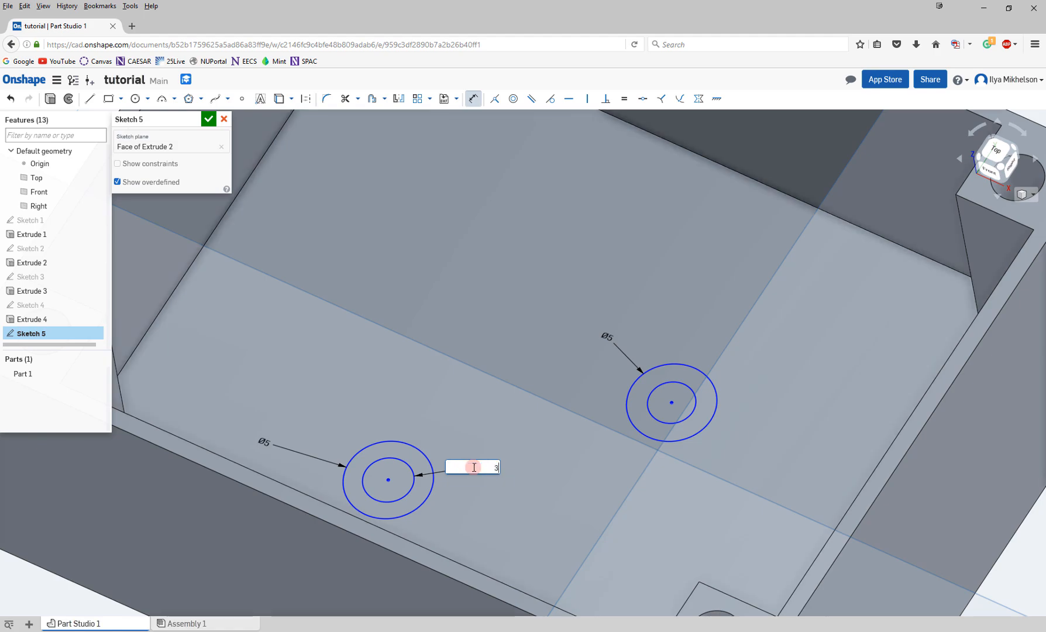
{"action": "key", "text": "Return"}
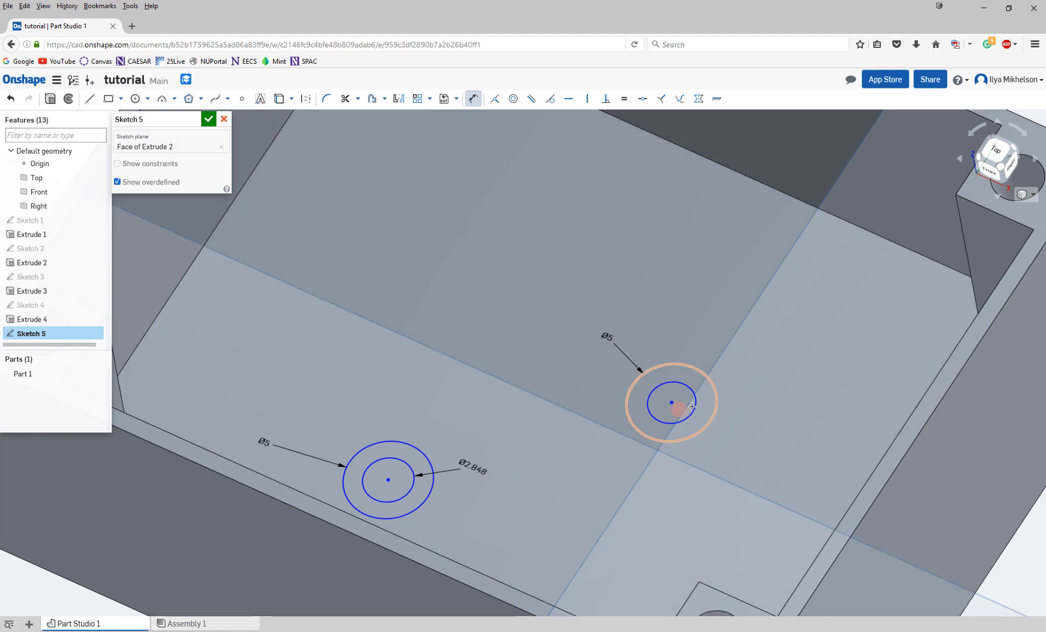
{"action": "left_click", "coordinate": [723, 408]}
{"action": "left_click", "coordinate": [739, 417]}
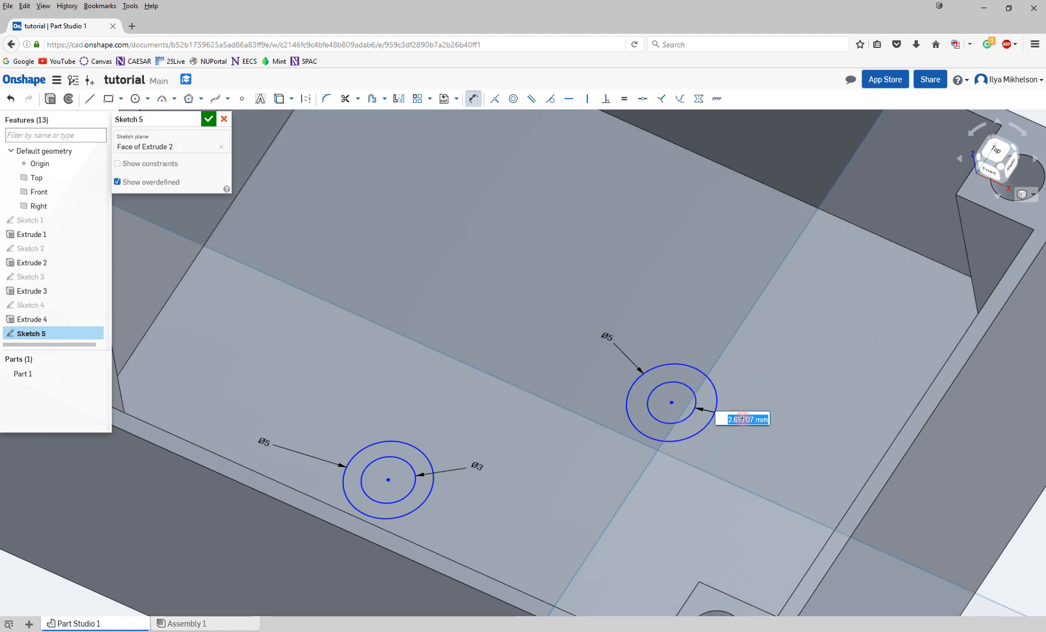
{"action": "type", "text": "3"}
{"action": "key", "text": "Return"}
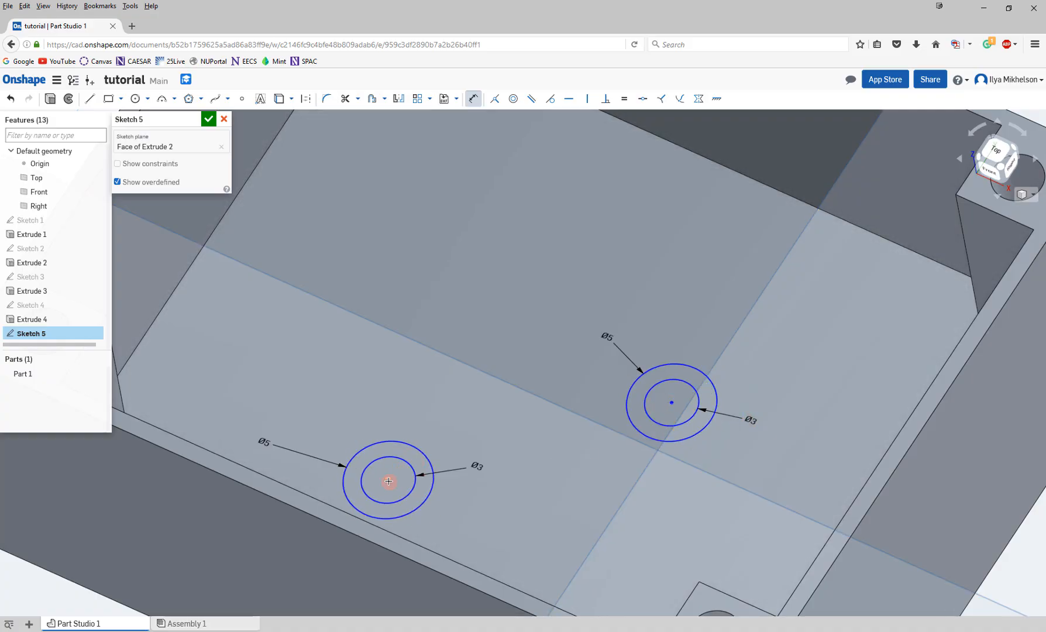
Dimension the distance between the two circle centres parallel to the box's short side to 10 mm.
{"action": "scroll", "coordinate": [475, 446], "scroll_direction": "down", "scroll_amount": 10}
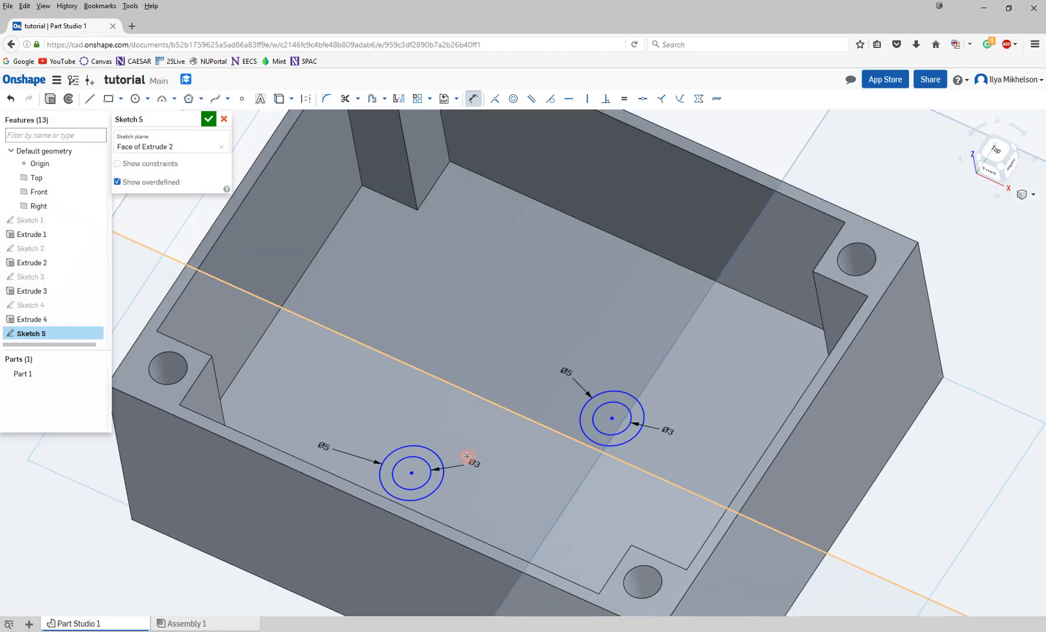
{"action": "right_click_drag", "start_coordinate": [451, 445], "coordinate": [545, 448]}
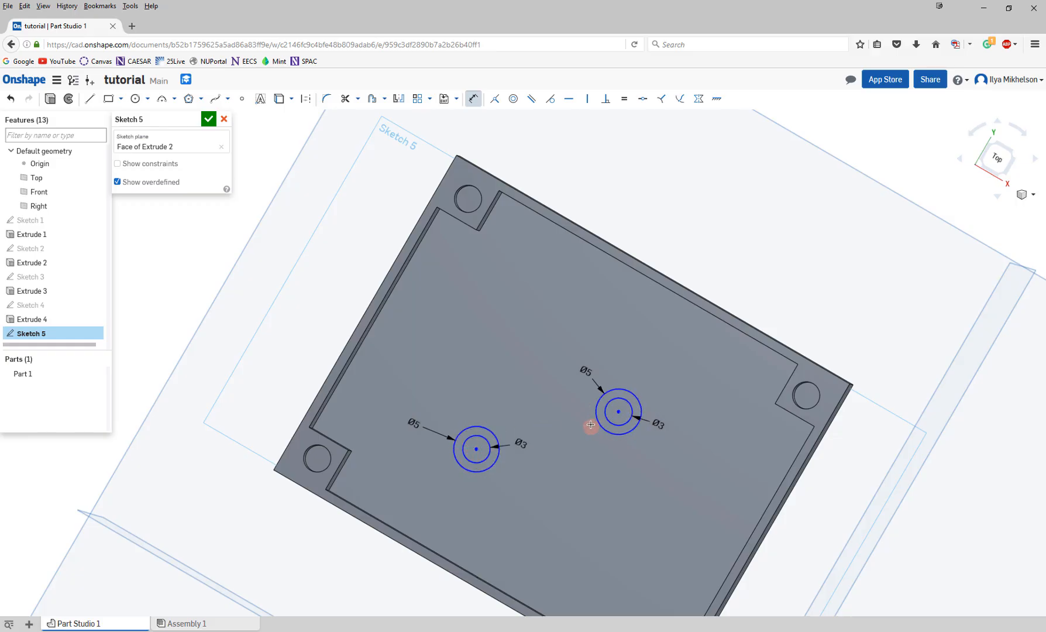
{"action": "right_click_drag", "start_coordinate": [592, 422], "coordinate": [527, 237]}
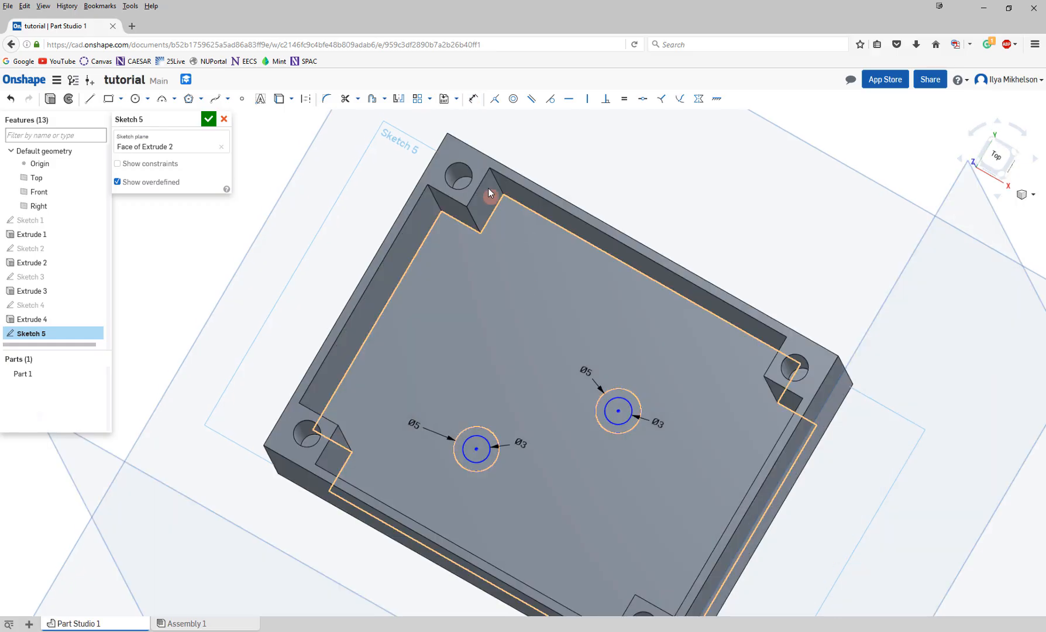
{"action": "left_click", "coordinate": [474, 99]}
{"action": "left_click", "coordinate": [552, 454]}
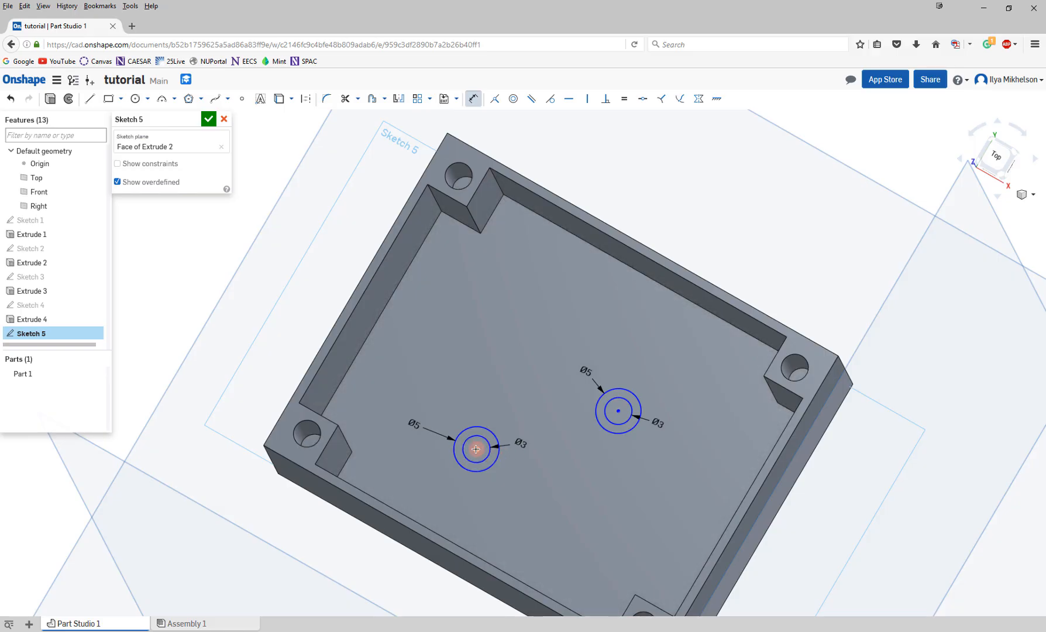
{"action": "left_click", "coordinate": [552, 455]}
{"action": "left_click", "coordinate": [554, 421]}
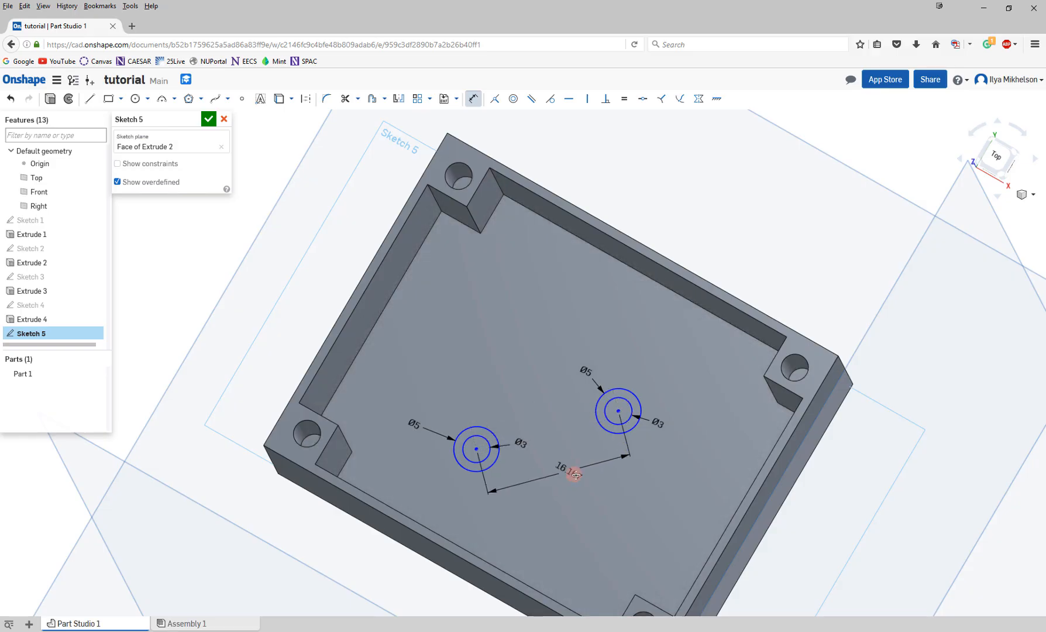
{"action": "left_click", "coordinate": [528, 384]}
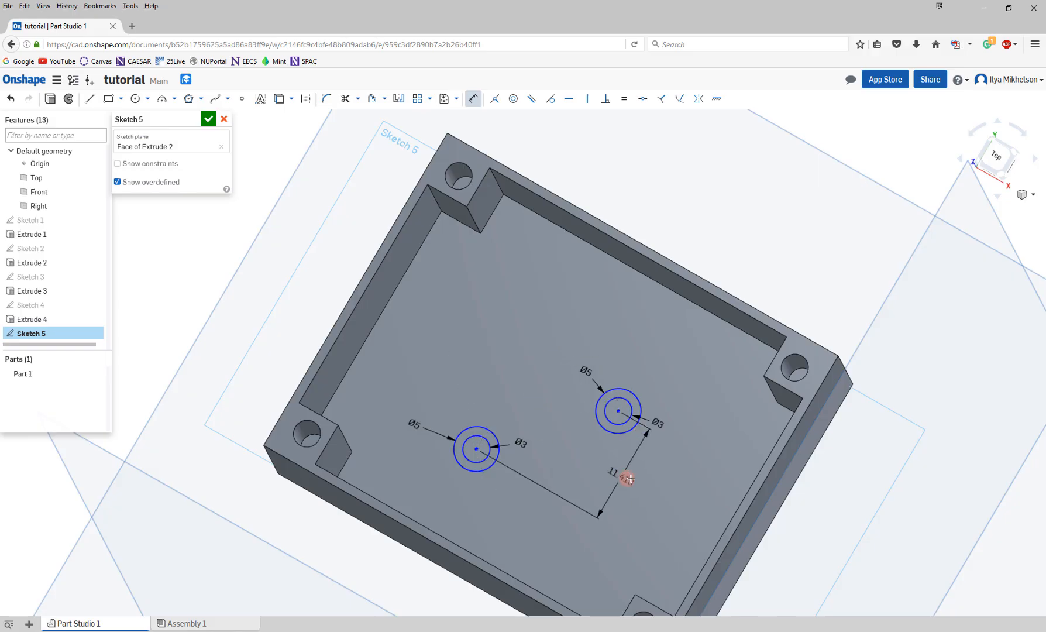
{"action": "left_click", "coordinate": [630, 479]}
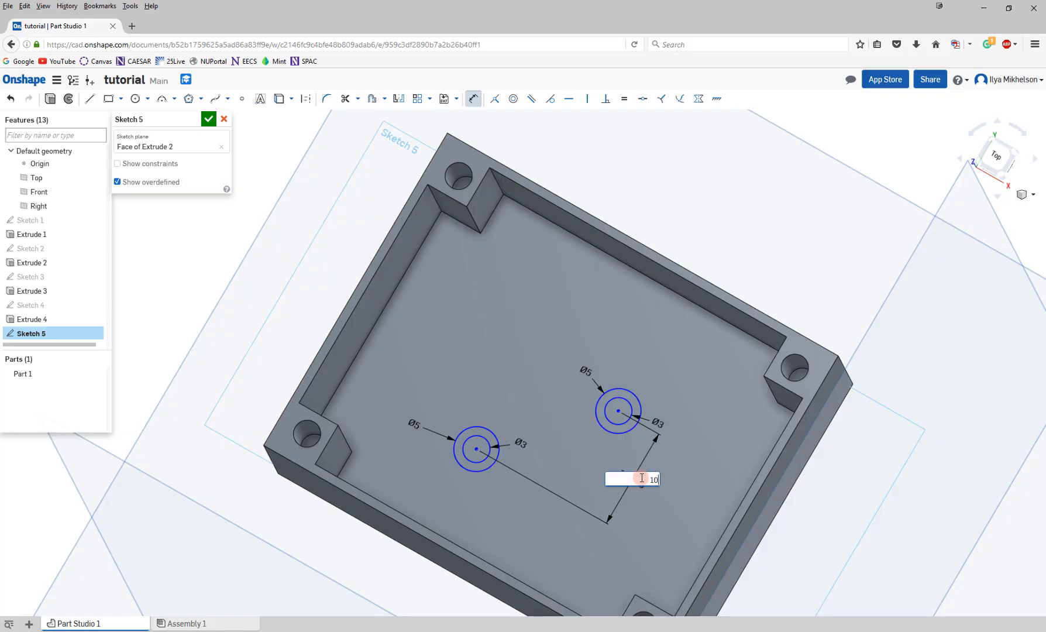
{"action": "type", "text": "10"}
{"action": "key", "text": "Return"}
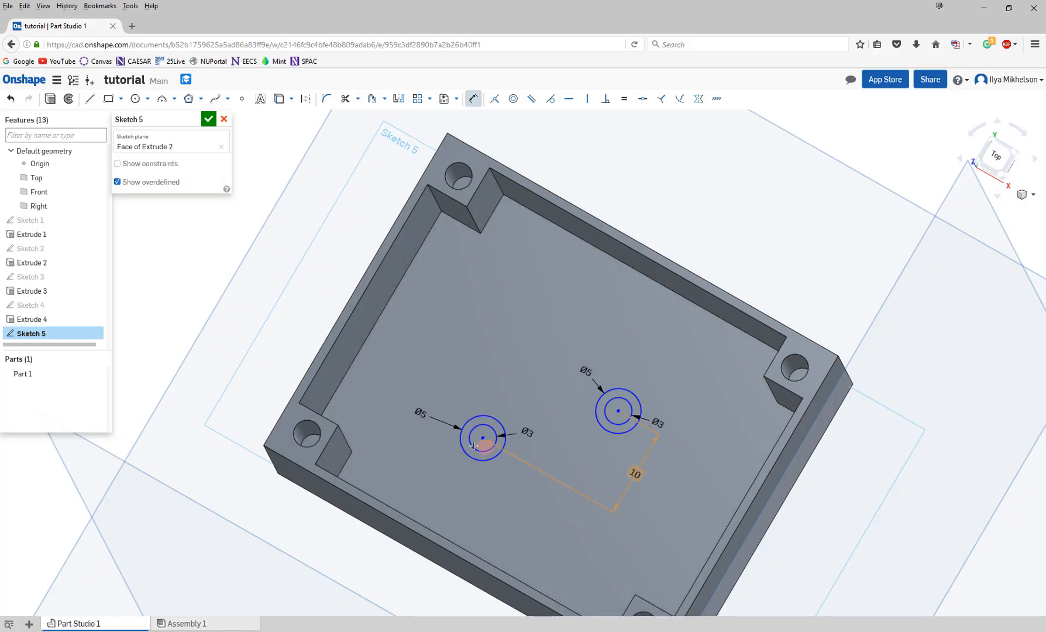
Dimension the distance between the two circle centres parallel to the box's long side to 15 mm.
{"action": "left_click", "coordinate": [618, 410]}
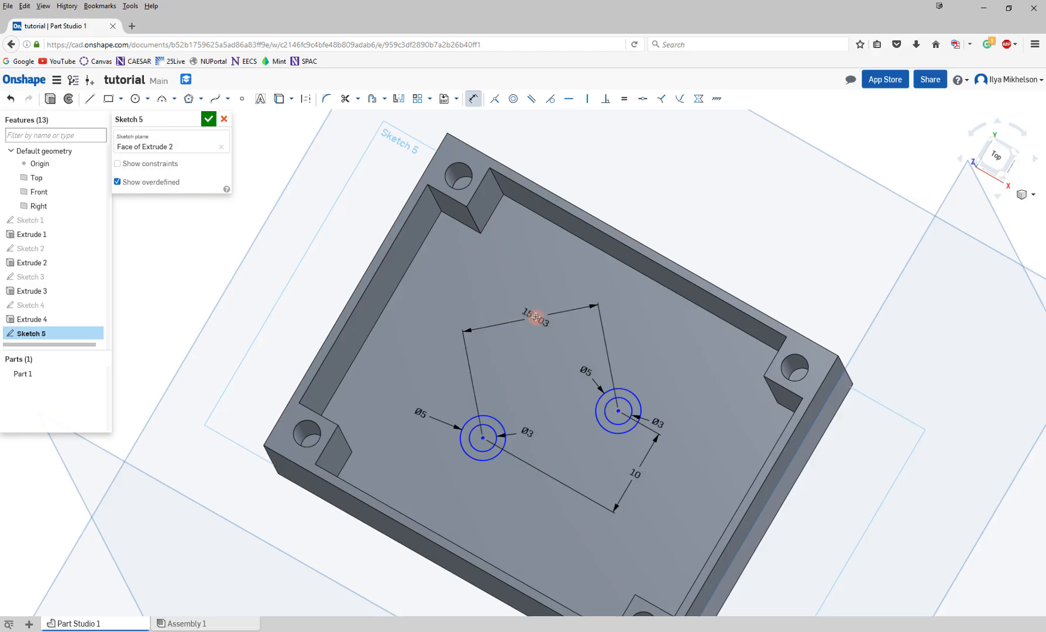
{"action": "left_click", "coordinate": [614, 335]}
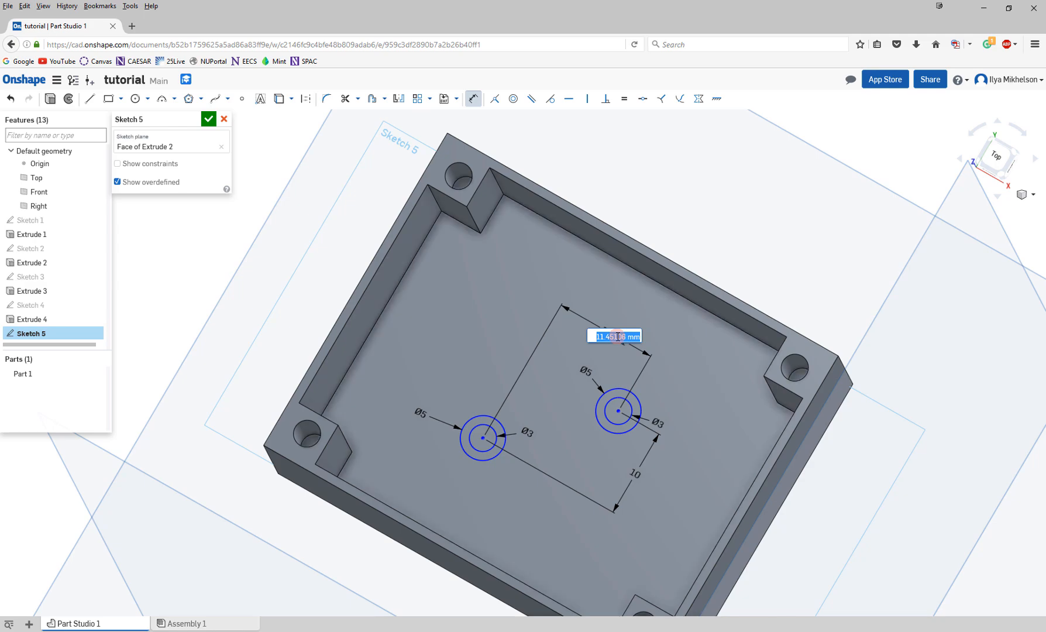
{"action": "key", "text": "Return"}
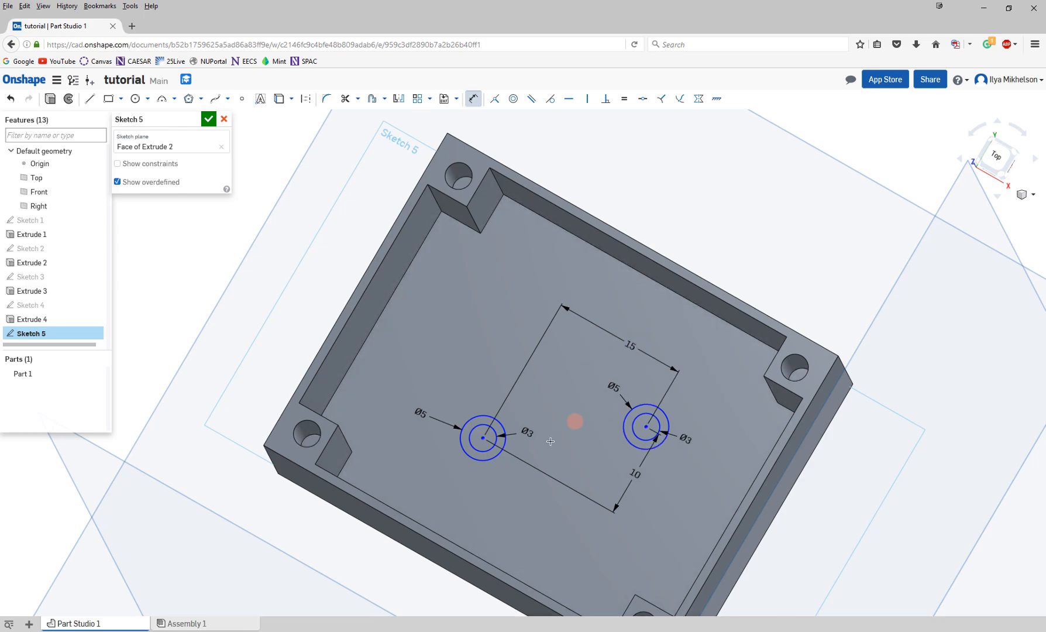
Dimension the left circle pair's centre 15 mm from the inner floor edge of the front long wall.
{"action": "scroll", "coordinate": [515, 464], "scroll_direction": "up", "scroll_amount": 4}
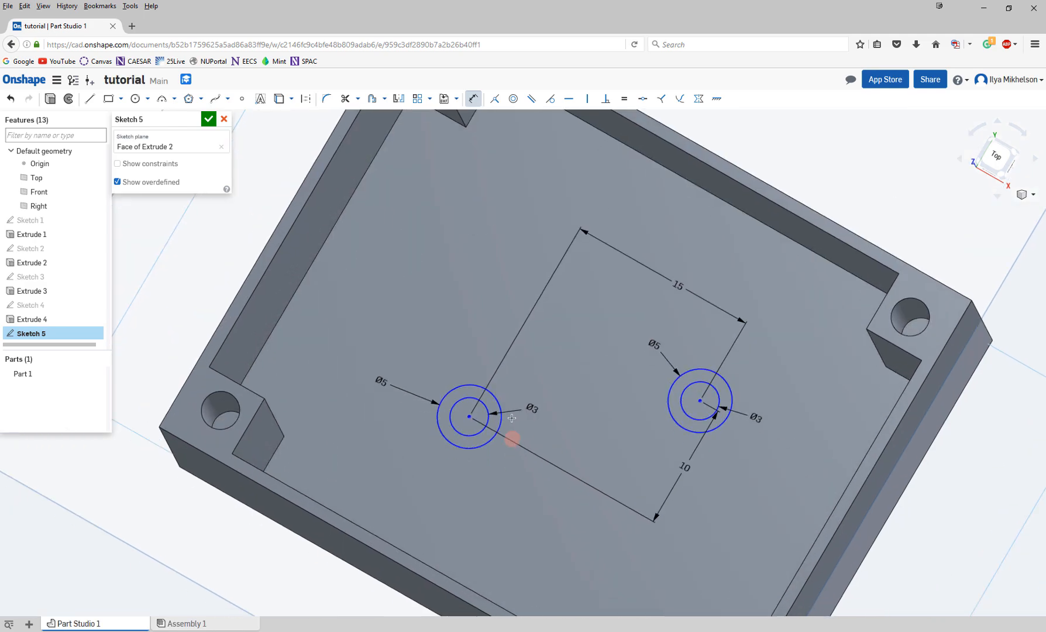
{"action": "left_click", "coordinate": [467, 373]}
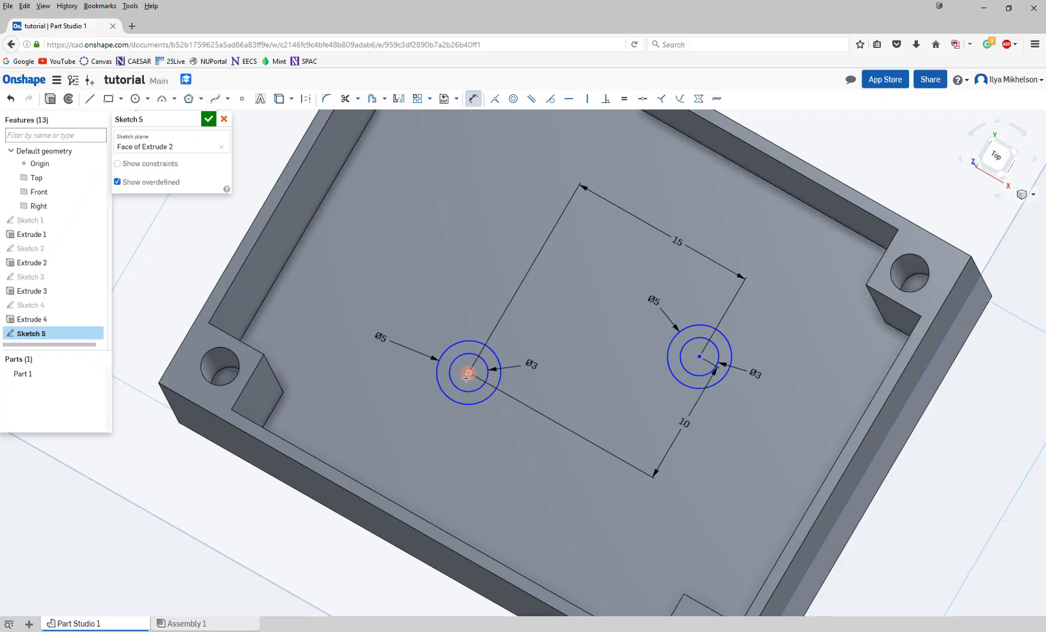
{"action": "right_click_drag", "start_coordinate": [417, 444], "coordinate": [392, 483]}
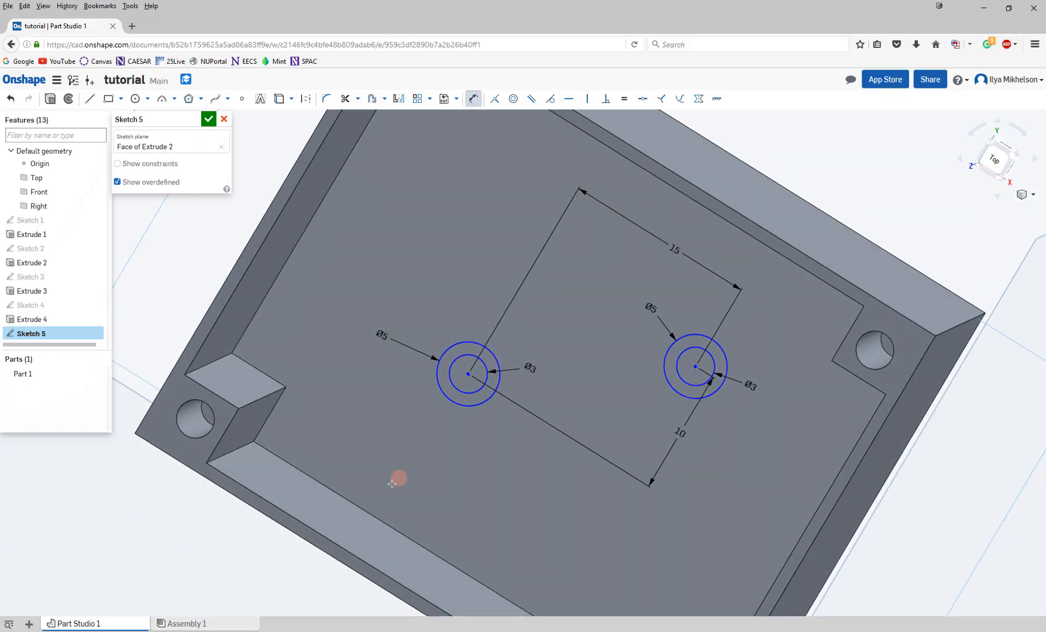
{"action": "left_click", "coordinate": [371, 511]}
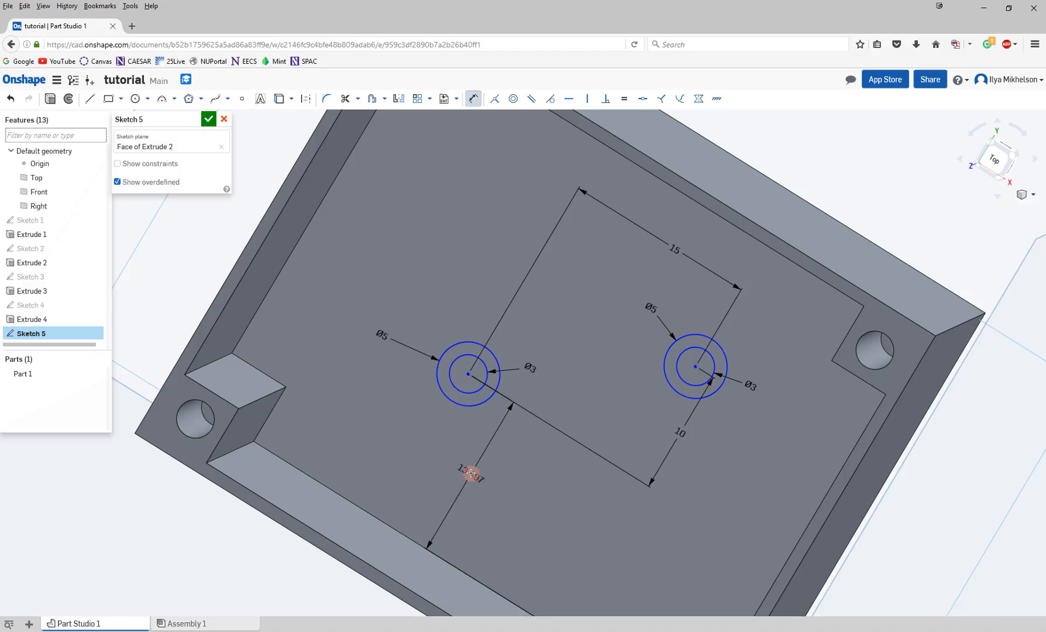
{"action": "left_click", "coordinate": [471, 473]}
{"action": "type", "text": "5"}
{"action": "key", "text": "Return"}
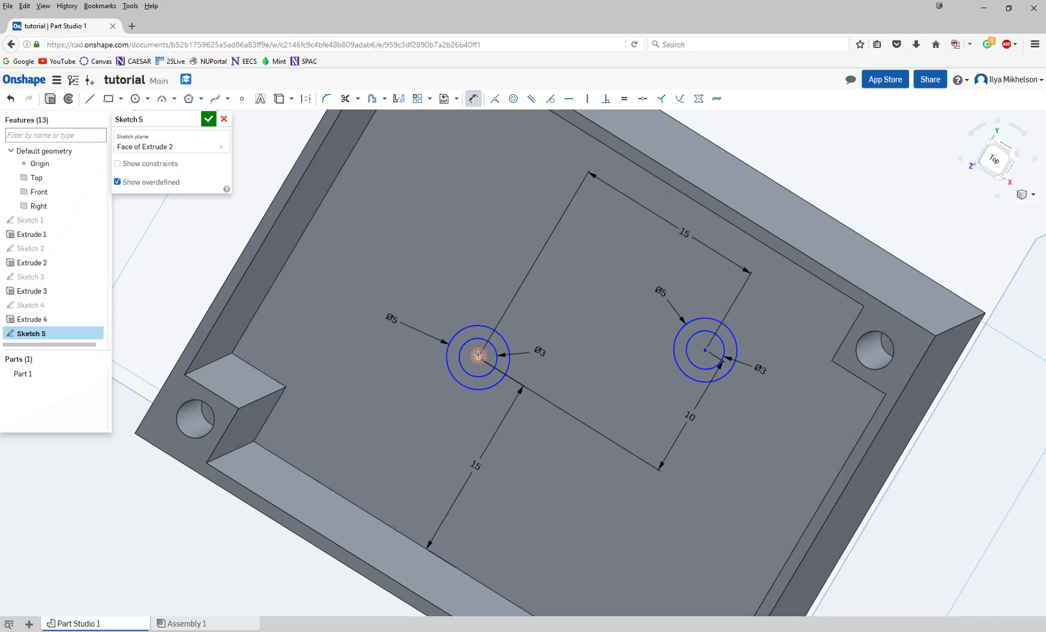
Dimension the left circle pair's centre 20 mm from the inner edge of the left short wall and finish the sketch.
{"action": "left_click", "coordinate": [294, 246]}
{"action": "left_click", "coordinate": [402, 246]}
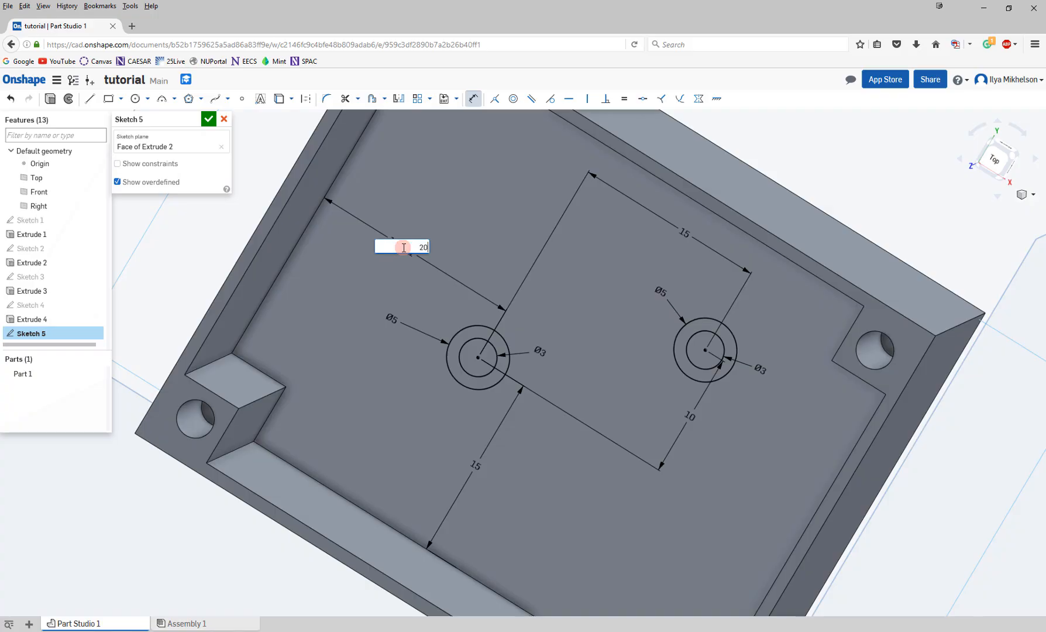
{"action": "type", "text": "20"}
{"action": "key", "text": "Return"}
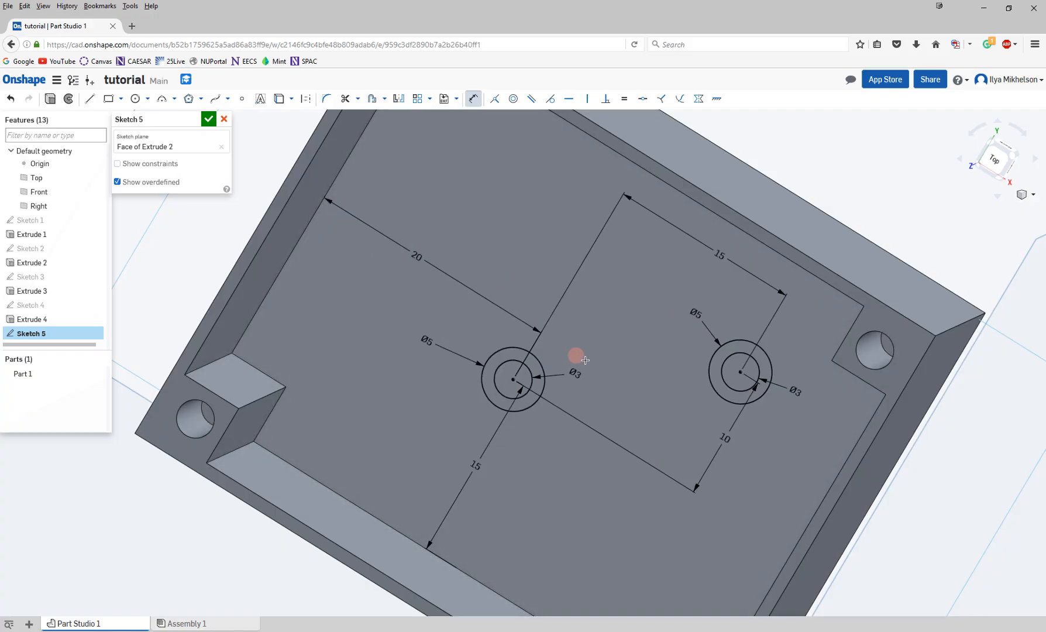
{"action": "mouse_move", "coordinate": [600, 357]}
{"action": "right_mouse_down"}
{"action": "mouse_move", "coordinate": [615, 351]}
{"action": "mouse_move", "coordinate": [597, 359]}
{"action": "mouse_move", "coordinate": [609, 359]}
{"action": "mouse_move", "coordinate": [598, 350]}
{"action": "right_mouse_up"}
{"action": "scroll", "coordinate": [597, 353], "scroll_direction": "down", "scroll_amount": 3}
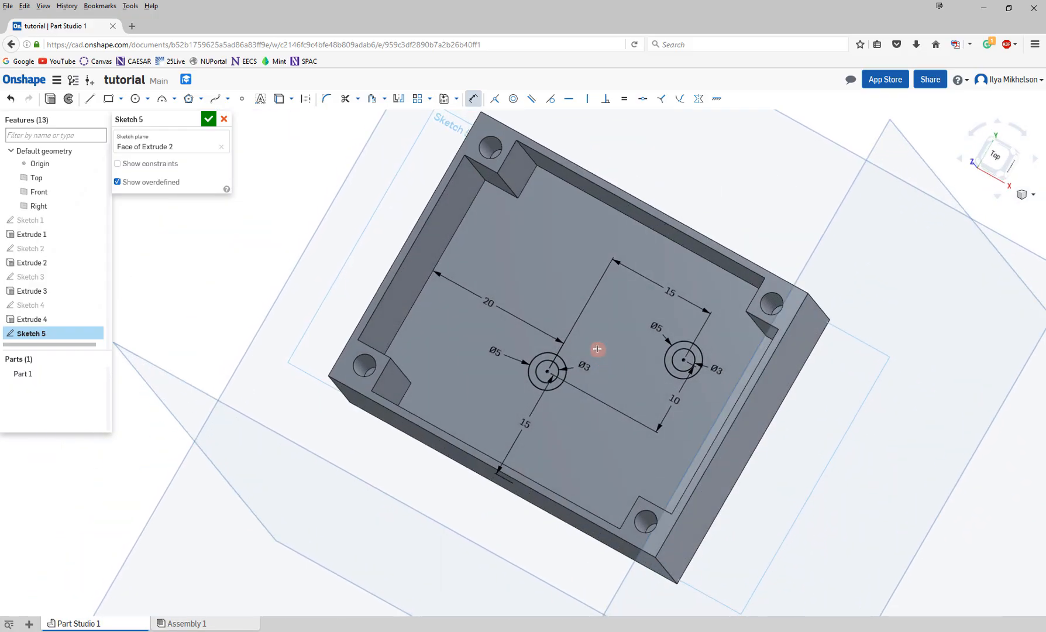
{"action": "left_click", "coordinate": [208, 120]}
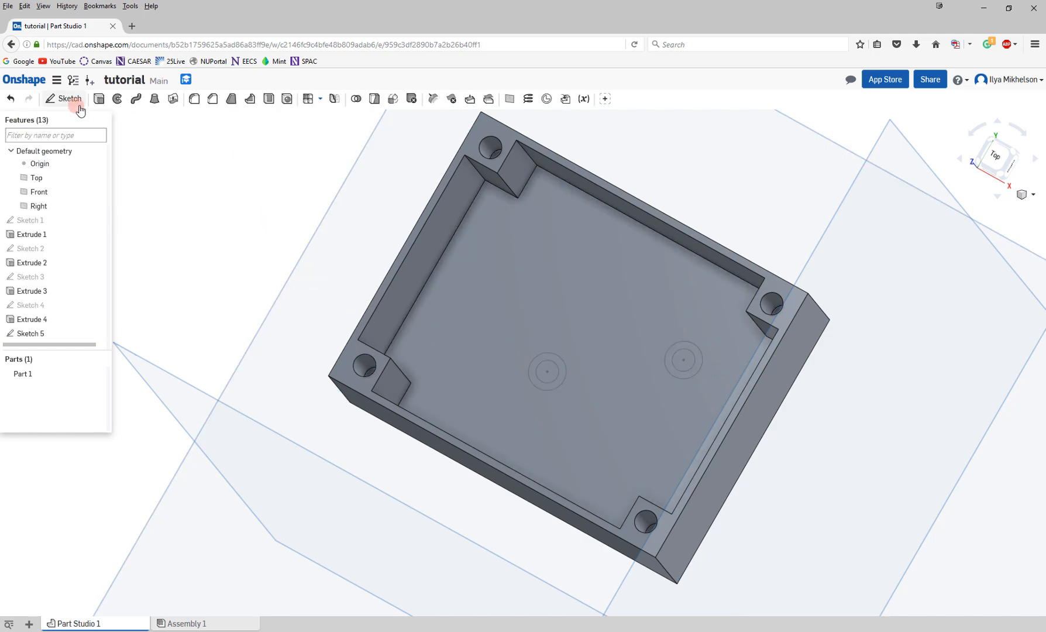
Extrude the two ring regions between the 5 mm and 3 mm circles 5 mm upward, adding them to the box.
{"action": "left_click", "coordinate": [98, 99]}
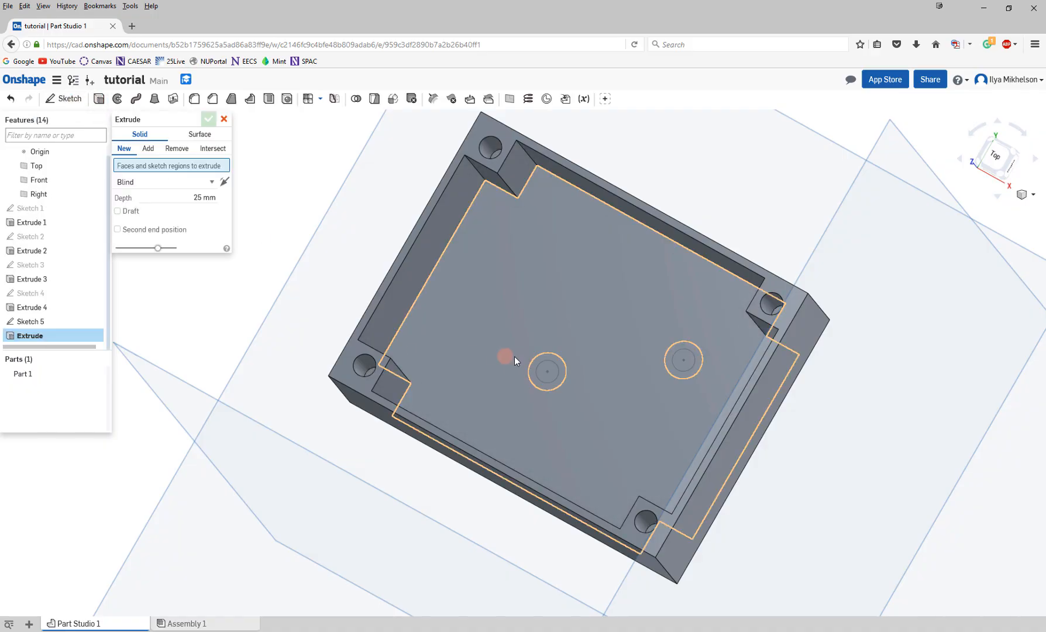
{"action": "left_click", "coordinate": [562, 376]}
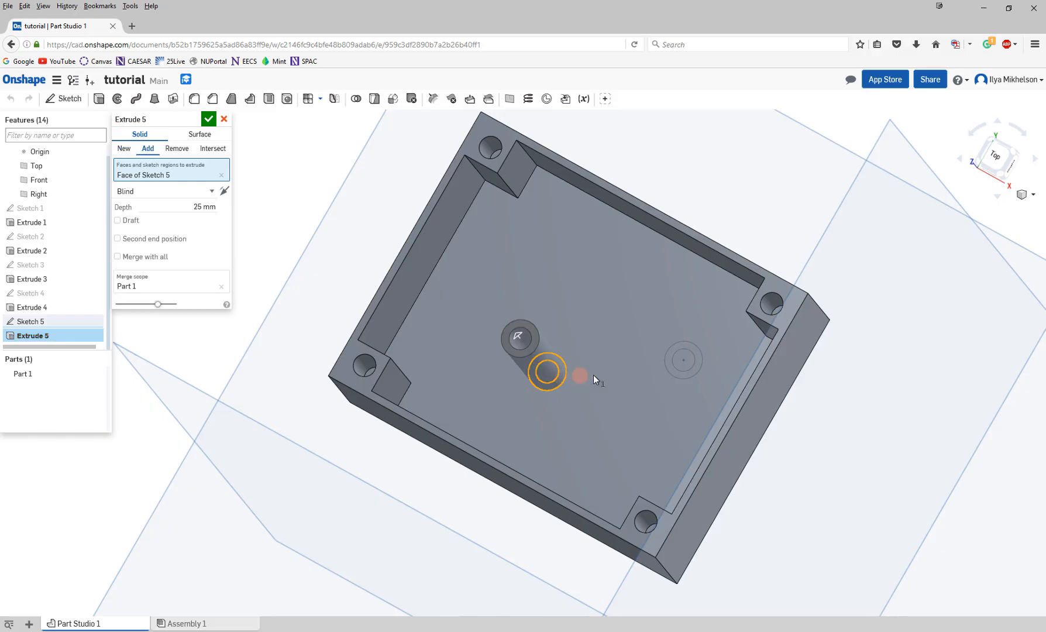
{"action": "left_click", "coordinate": [670, 368]}
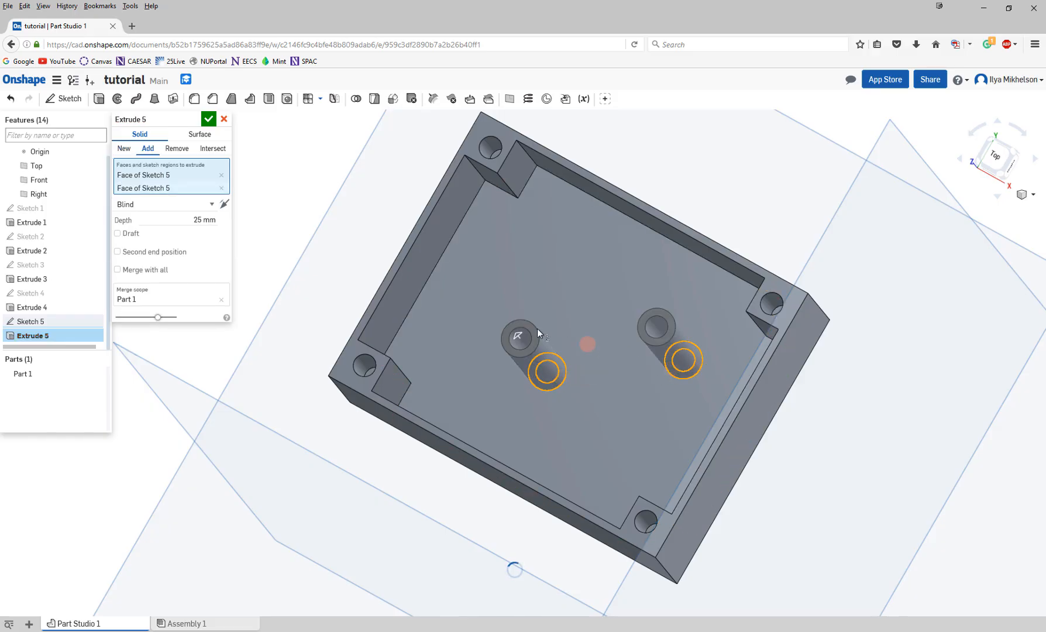
{"action": "left_click", "coordinate": [187, 217]}
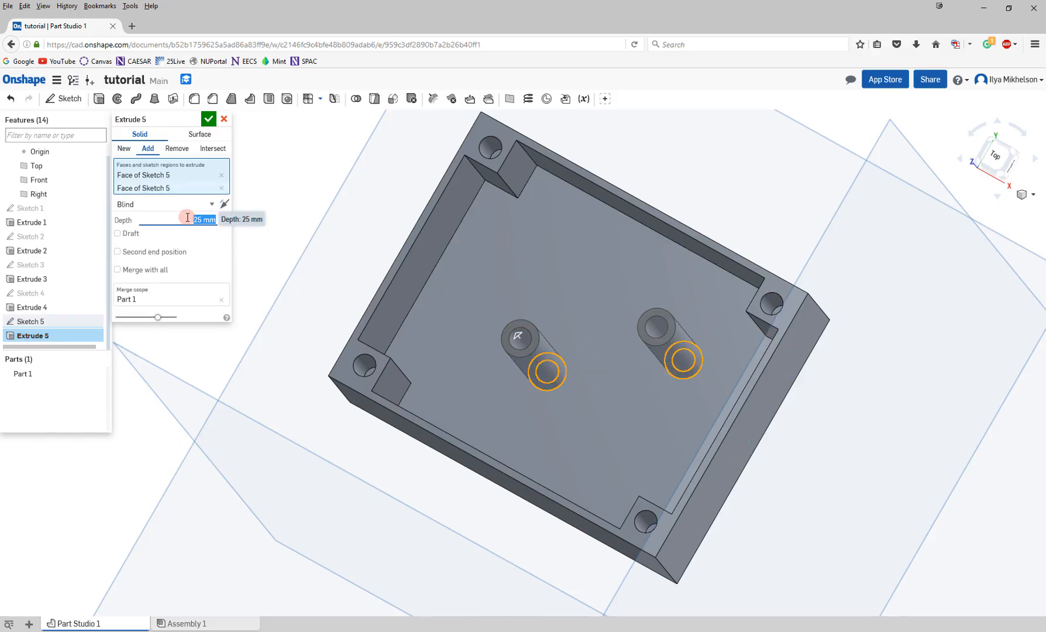
{"action": "type", "text": "5"}
{"action": "key", "text": "Return"}
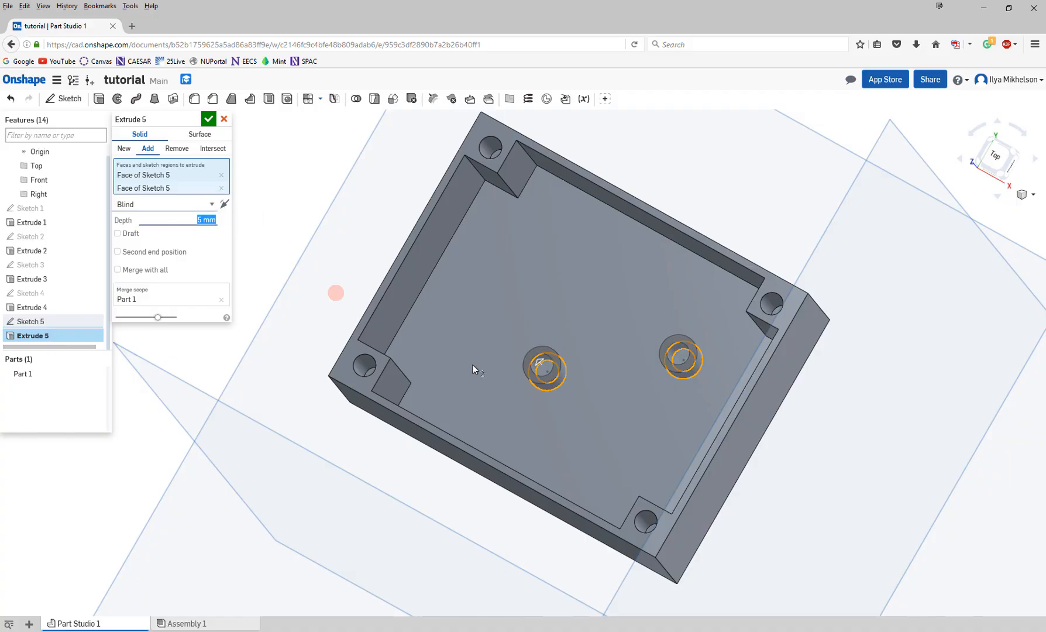
{"action": "left_click", "coordinate": [209, 119]}
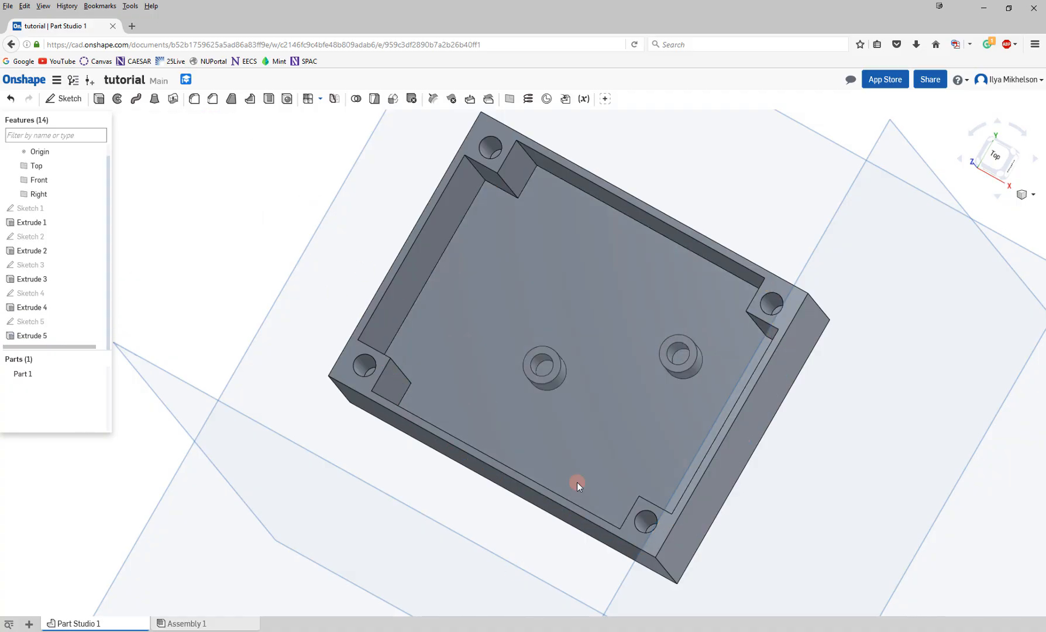
Extrude the floor faces inside both hollow standoffs as a 2 mm deep Remove cut.
{"action": "mouse_move", "coordinate": [562, 420]}
{"action": "right_mouse_down"}
{"action": "mouse_move", "coordinate": [562, 403]}
{"action": "mouse_move", "coordinate": [585, 406]}
{"action": "right_mouse_up"}
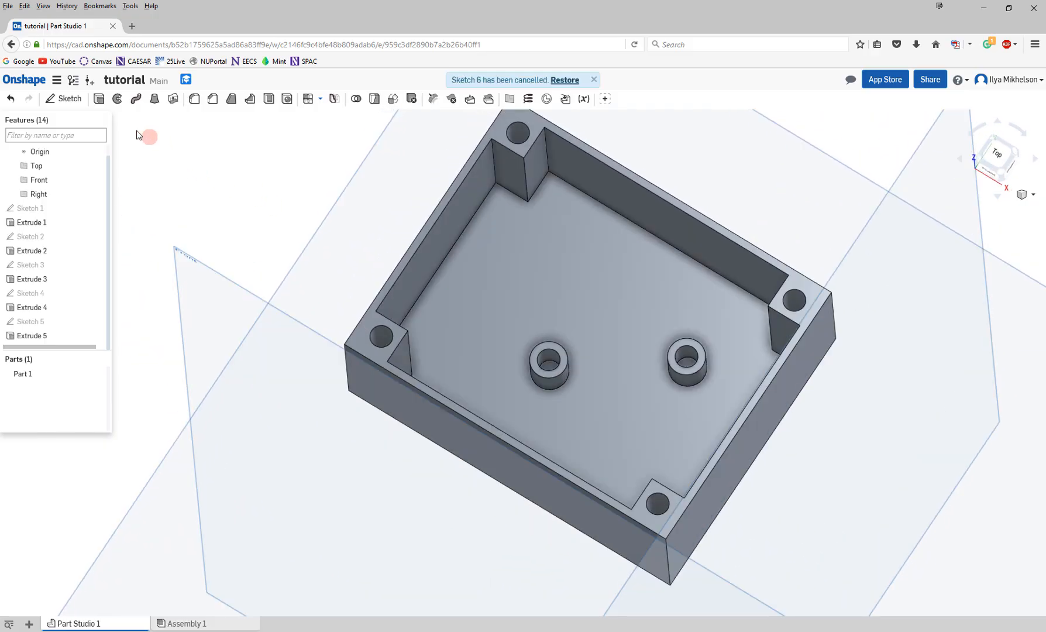
{"action": "left_click", "coordinate": [104, 105]}
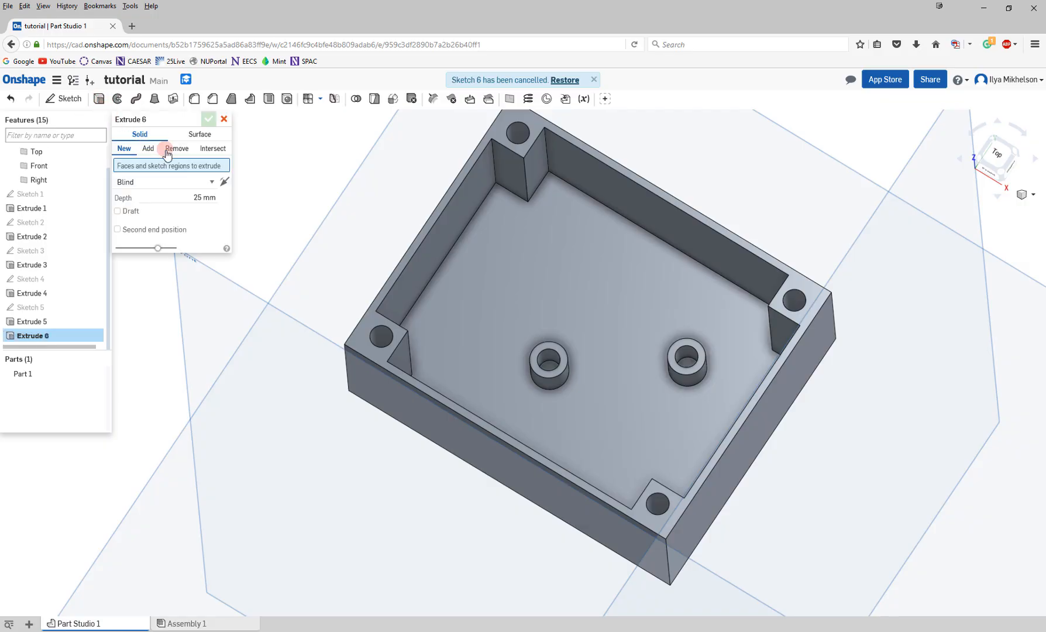
{"action": "left_click", "coordinate": [186, 164]}
{"action": "left_click", "coordinate": [551, 370]}
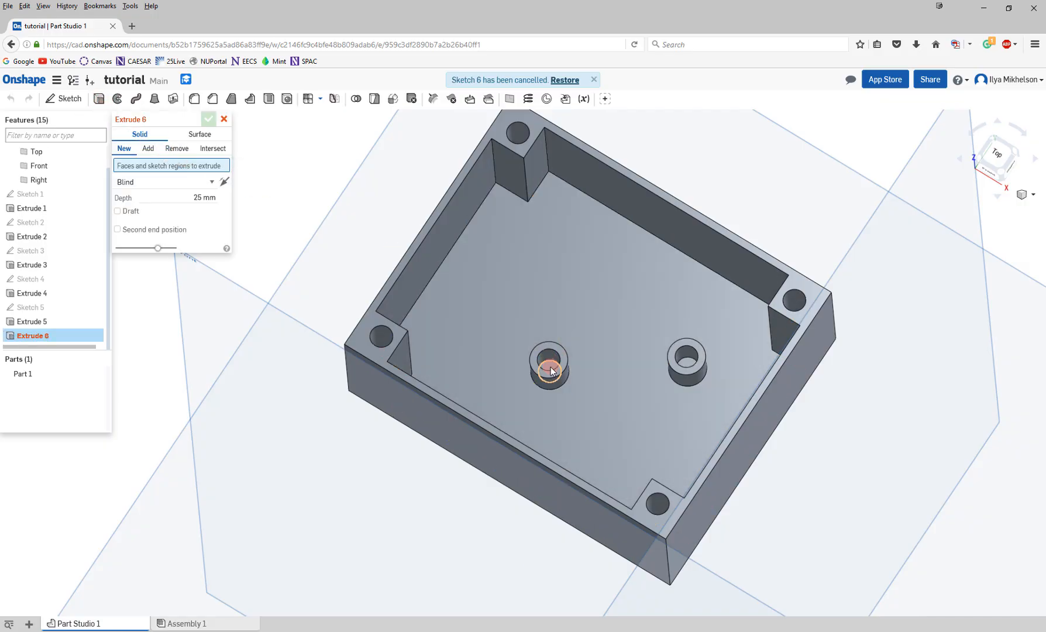
{"action": "left_click", "coordinate": [692, 368]}
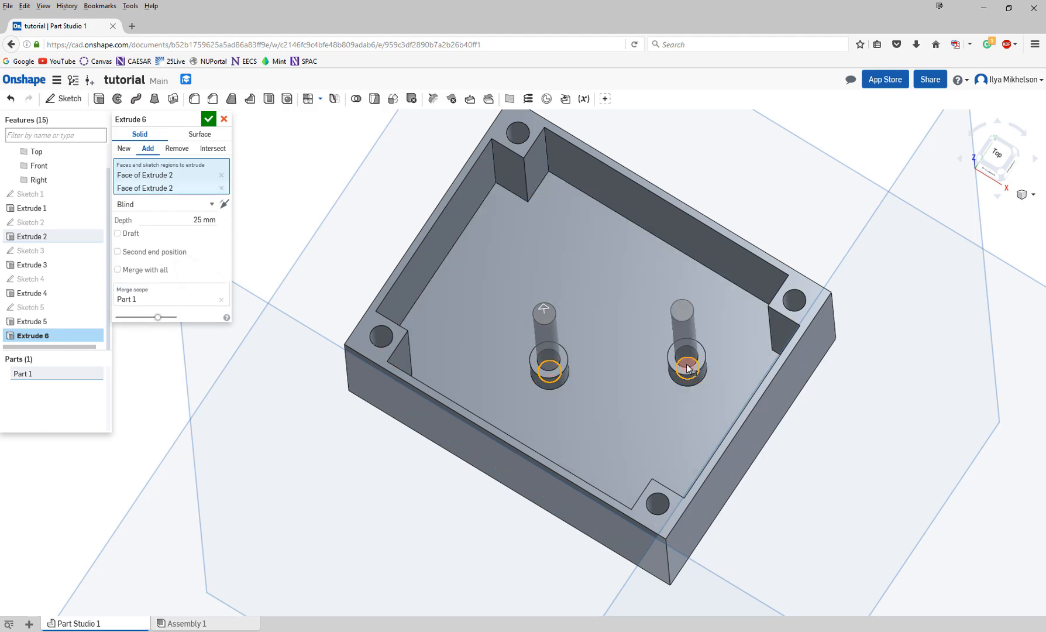
{"action": "left_click", "coordinate": [177, 148]}
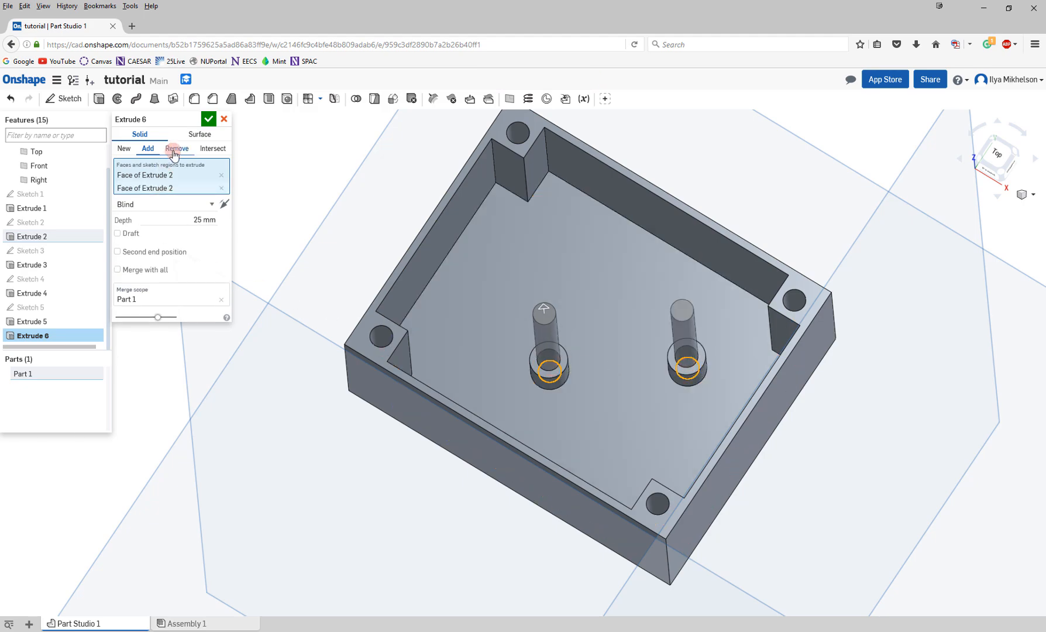
{"action": "left_click", "coordinate": [196, 220]}
{"action": "left_click_drag", "start_coordinate": [195, 219], "coordinate": [207, 210]}
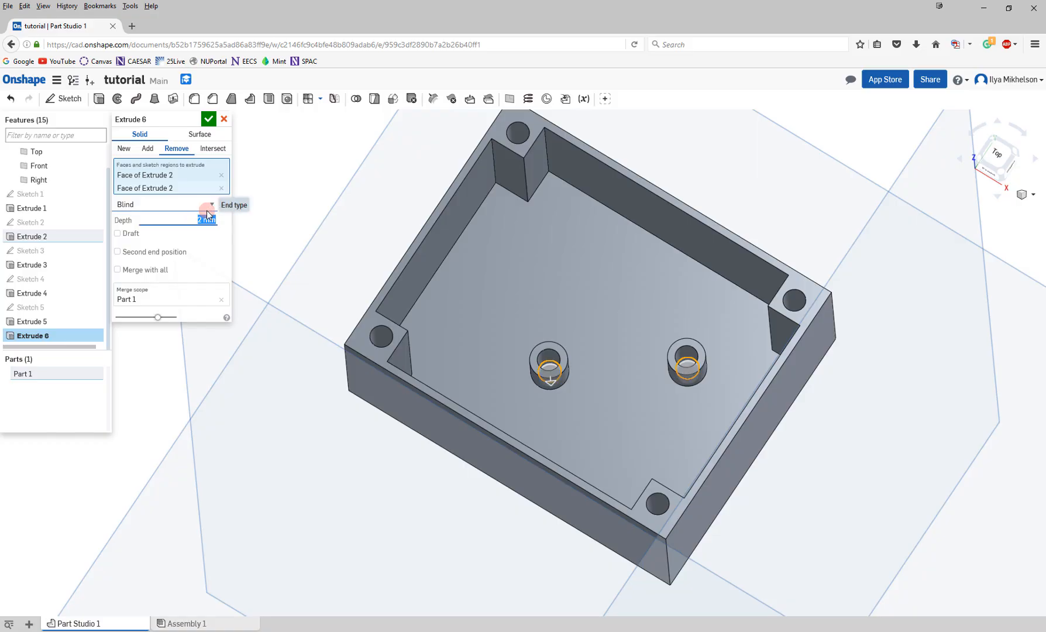
{"action": "key", "text": "Return"}
{"action": "mouse_move", "coordinate": [554, 462]}
{"action": "right_mouse_down"}
{"action": "mouse_move", "coordinate": [583, 408]}
{"action": "mouse_move", "coordinate": [534, 460]}
{"action": "right_mouse_up"}
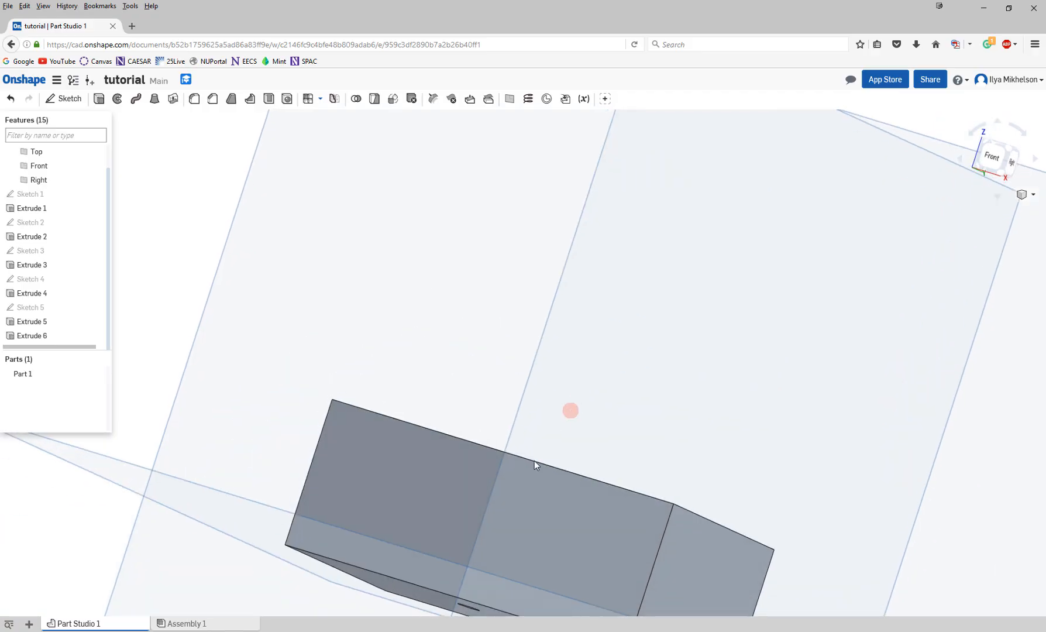
{"action": "right_click_drag", "start_coordinate": [556, 422], "coordinate": [507, 498]}
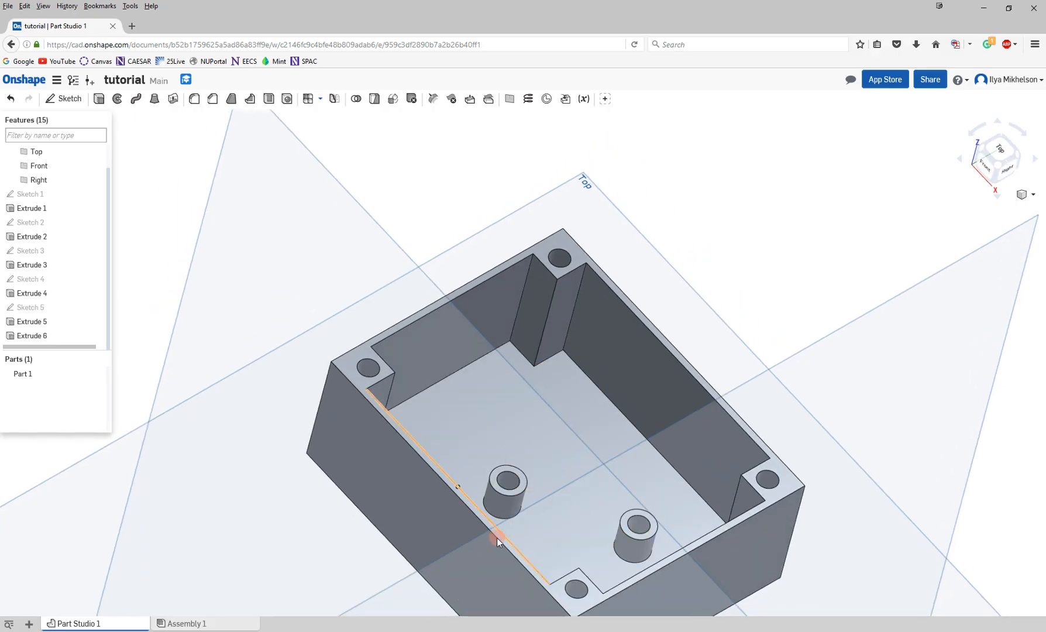
{"action": "scroll", "coordinate": [526, 526], "scroll_direction": "down", "scroll_amount": 5}
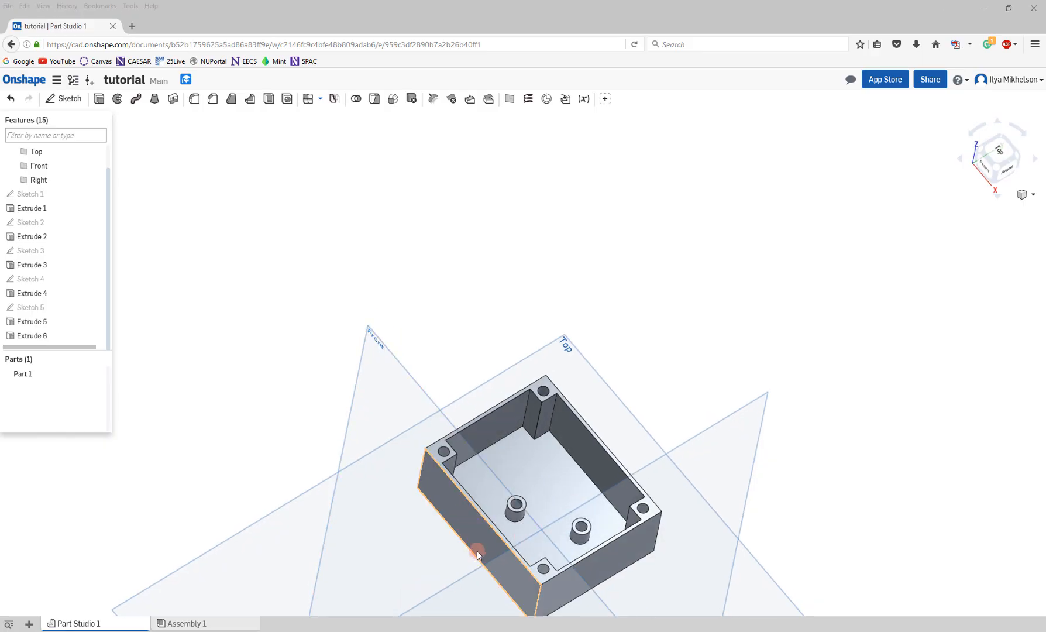
{"action": "mouse_move", "coordinate": [476, 550]}
{"action": "right_mouse_down"}
{"action": "mouse_move", "coordinate": [525, 461]}
{"action": "mouse_move", "coordinate": [515, 493]}
{"action": "mouse_move", "coordinate": [522, 487]}
{"action": "mouse_move", "coordinate": [475, 550]}
{"action": "mouse_move", "coordinate": [485, 534]}
{"action": "right_mouse_up"}
{"action": "scroll", "coordinate": [517, 523], "scroll_direction": "up", "scroll_amount": 5}
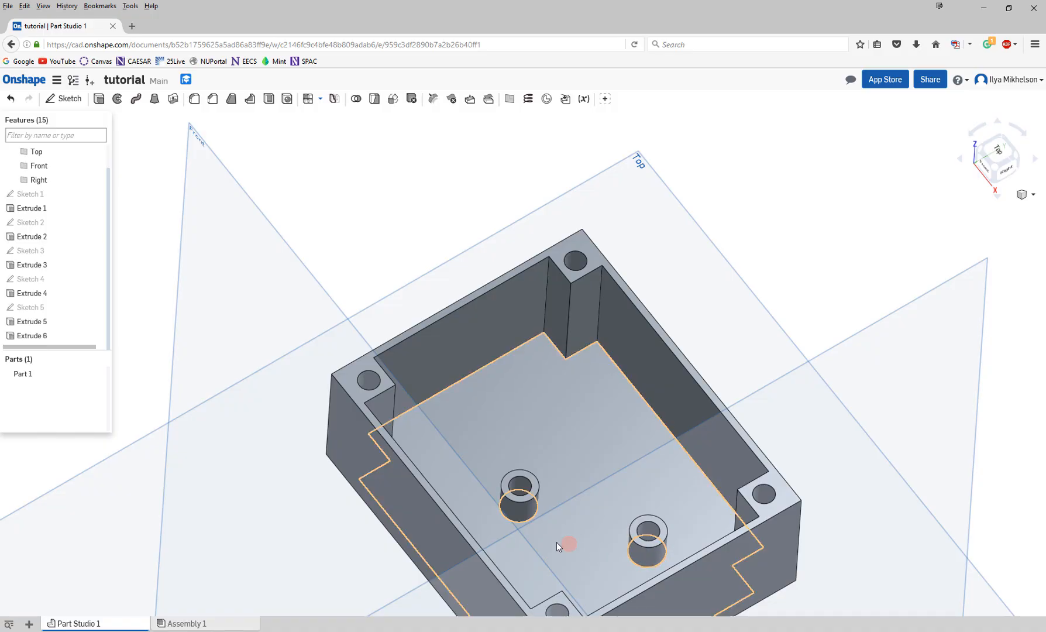
On the box's inner floor face, sketch circles about 10.6 mm and 10.2 mm in diameter, each centred on one standoff.
{"action": "left_click", "coordinate": [63, 98]}
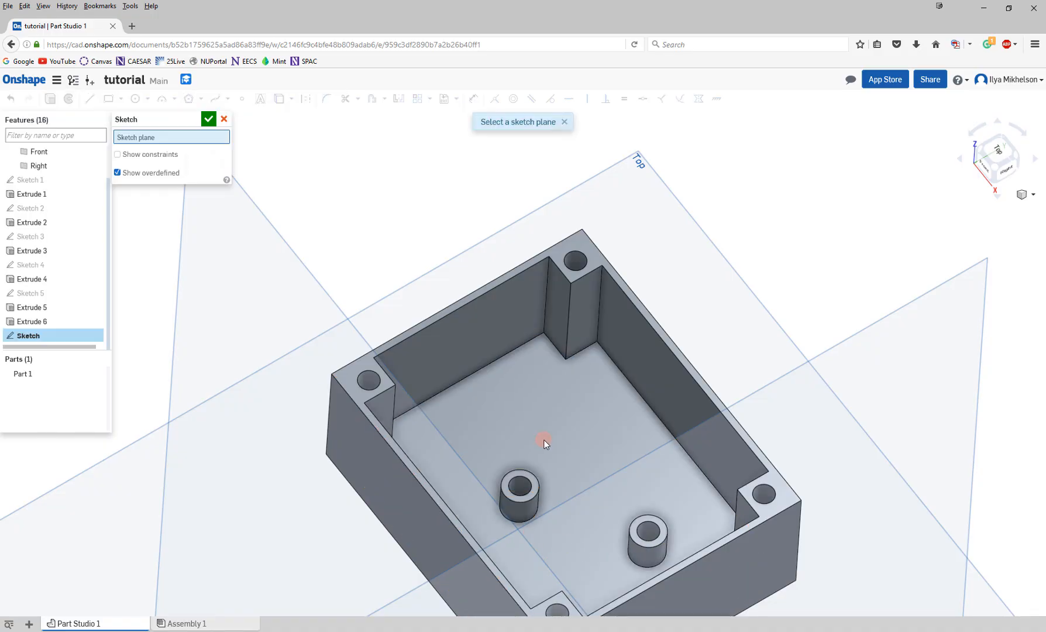
{"action": "left_click", "coordinate": [550, 435]}
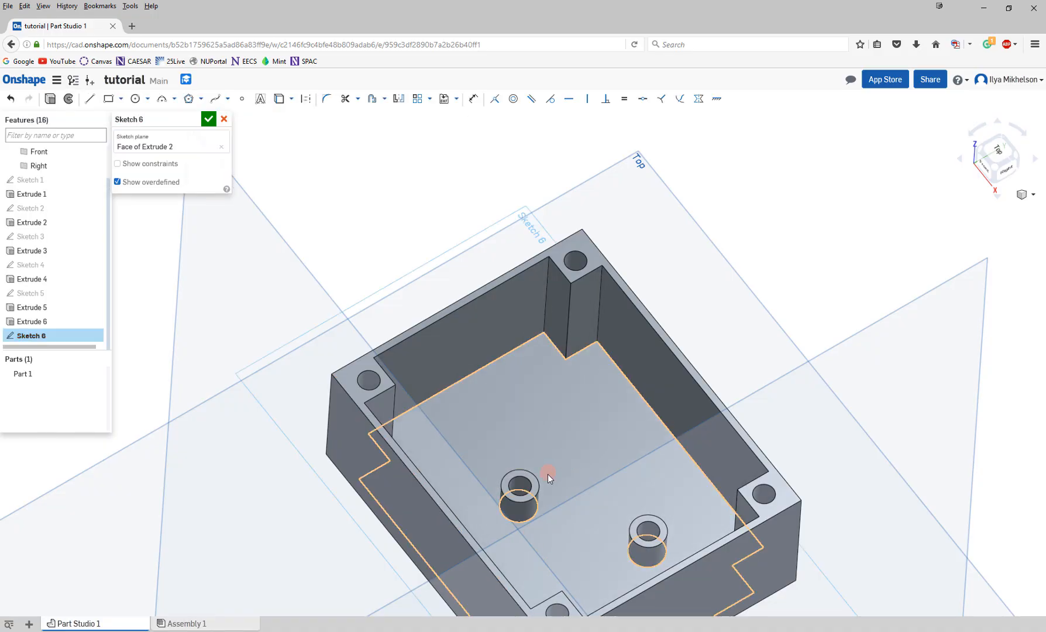
{"action": "right_click_drag", "start_coordinate": [547, 474], "coordinate": [547, 501]}
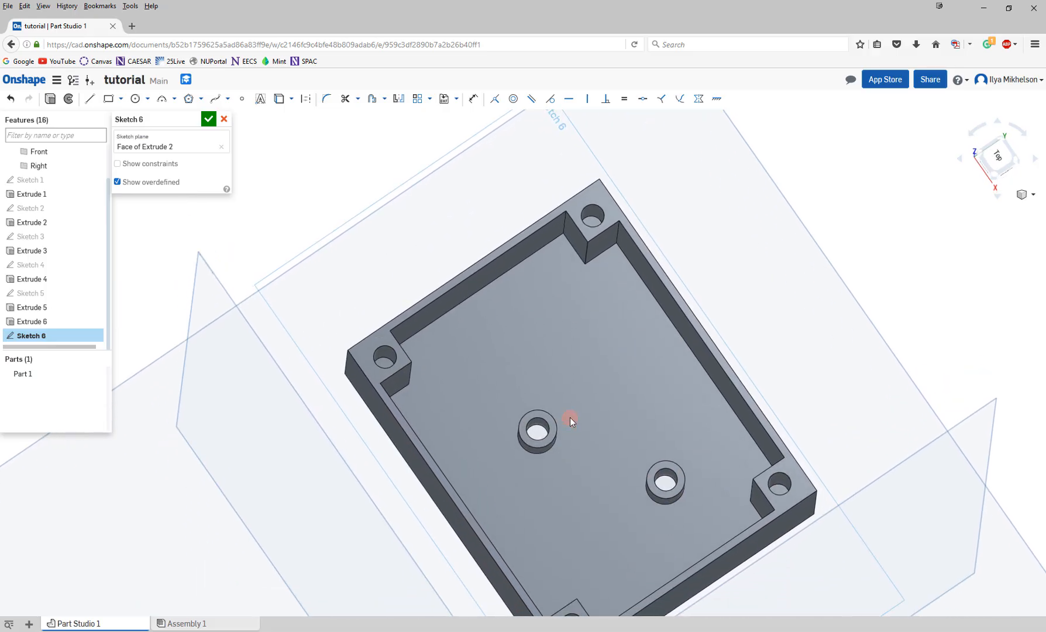
{"action": "scroll", "coordinate": [558, 434], "scroll_direction": "up", "scroll_amount": 3}
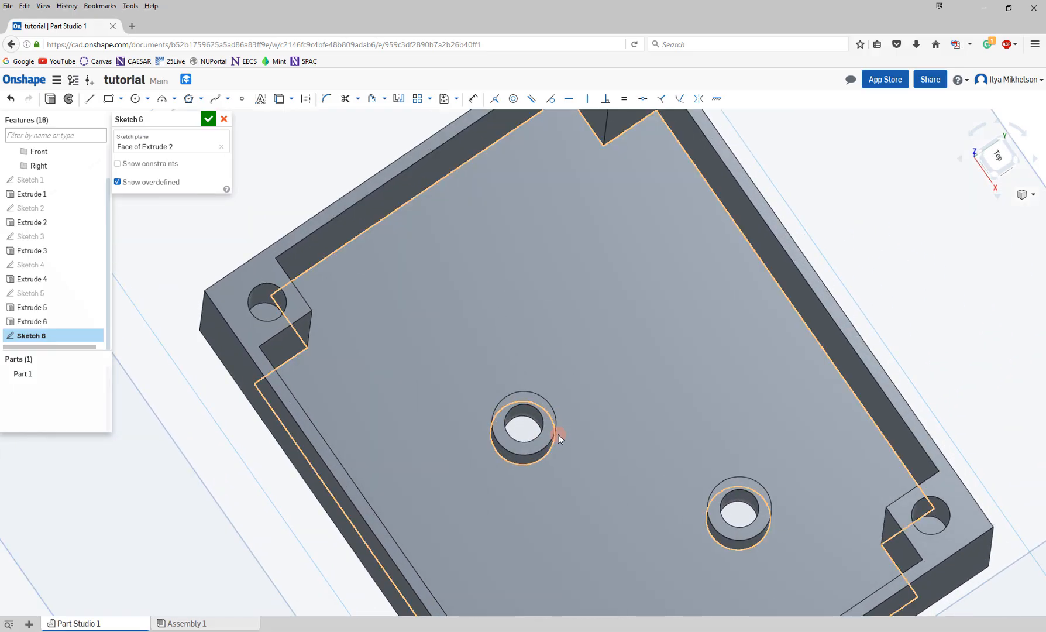
{"action": "left_click", "coordinate": [133, 98]}
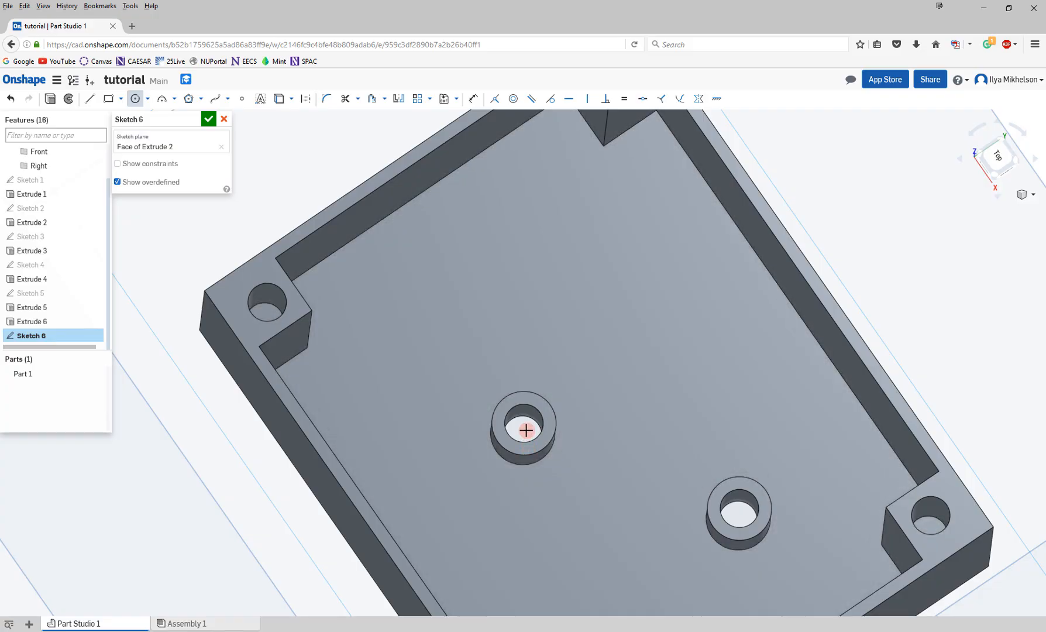
{"action": "scroll", "coordinate": [522, 435], "scroll_direction": "up", "scroll_amount": 3}
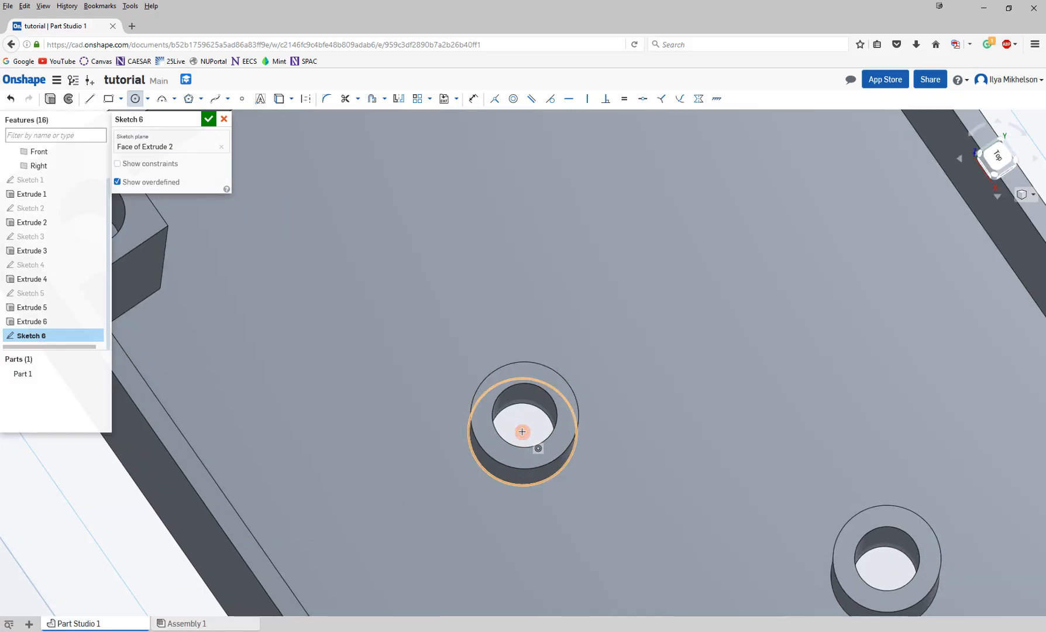
{"action": "left_click", "coordinate": [523, 434]}
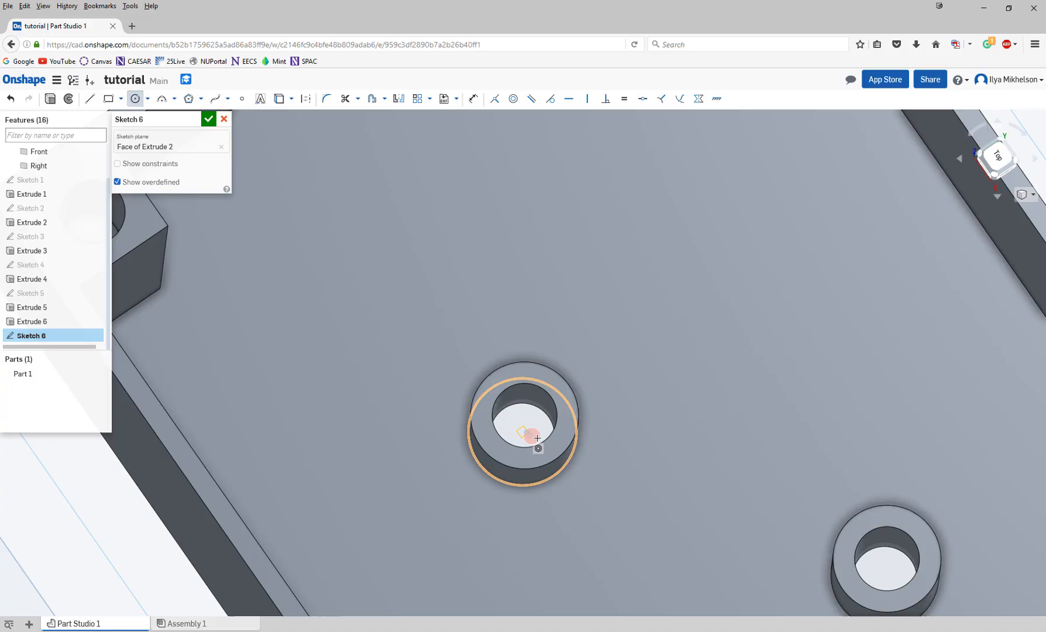
{"action": "left_click", "coordinate": [907, 576]}
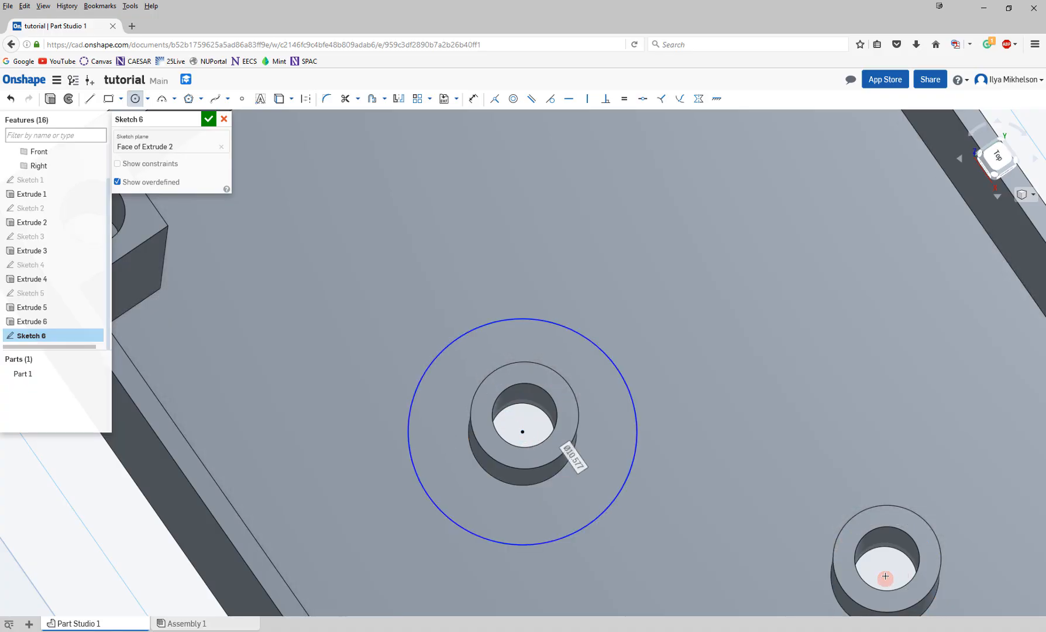
{"action": "left_click", "coordinate": [886, 576]}
{"action": "left_click", "coordinate": [830, 483]}
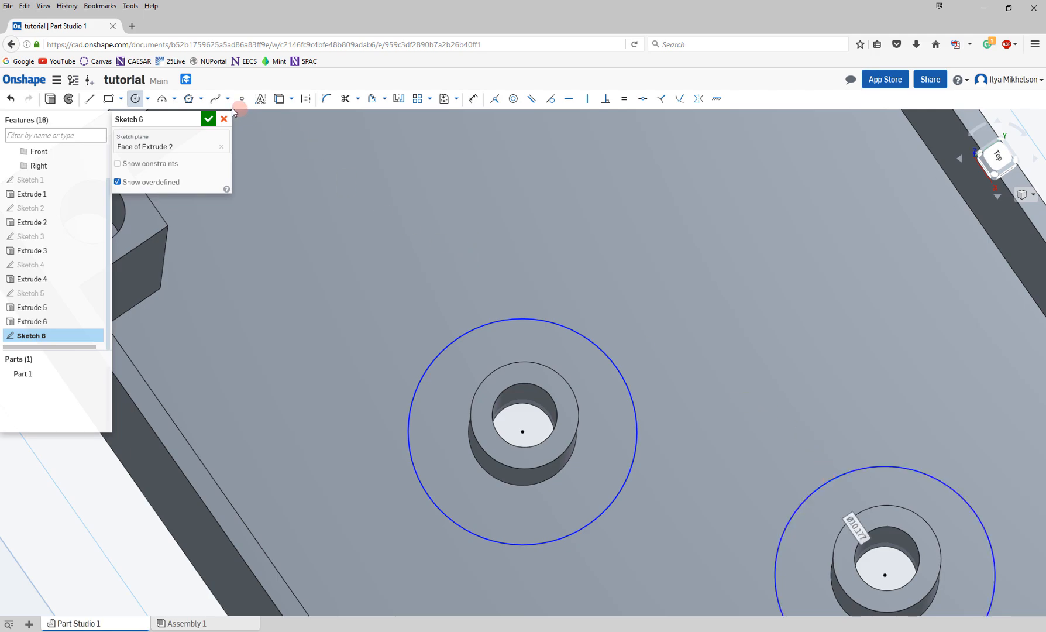
Dimension both circles around the standoffs to 10 mm in diameter and finish the sketch.
{"action": "left_click", "coordinate": [473, 98]}
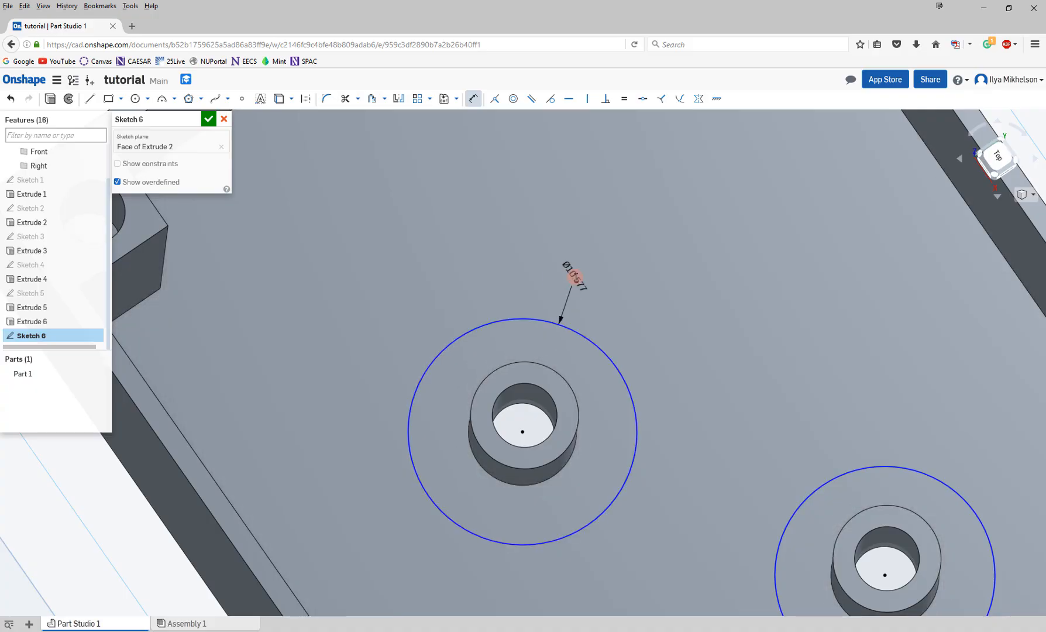
{"action": "double_click", "coordinate": [576, 277]}
{"action": "type", "text": "10"}
{"action": "key", "text": "Return"}
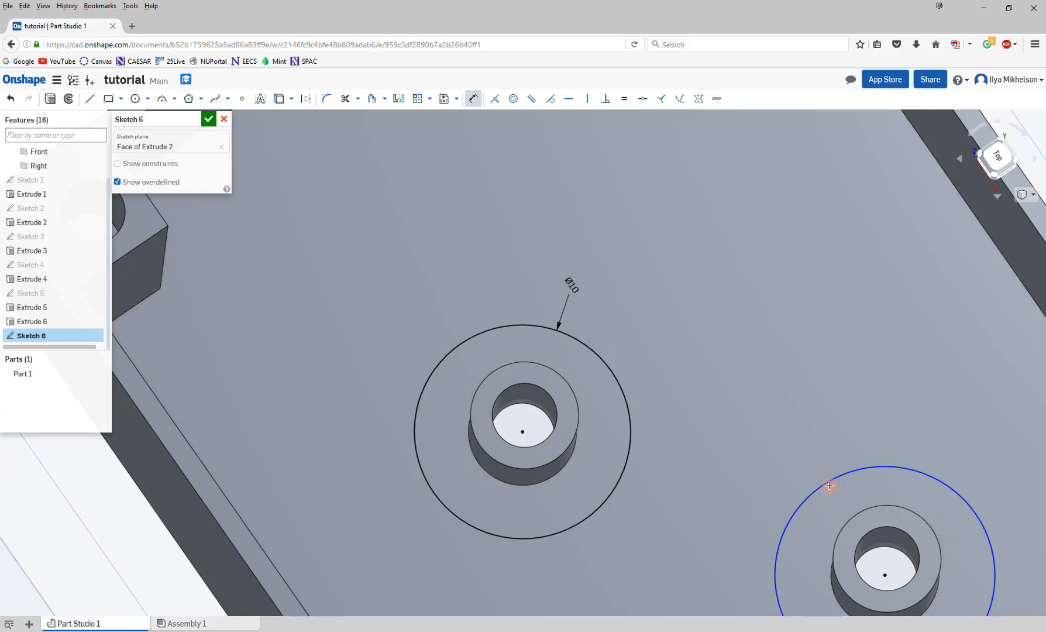
{"action": "left_click", "coordinate": [830, 478]}
{"action": "left_click", "coordinate": [804, 437]}
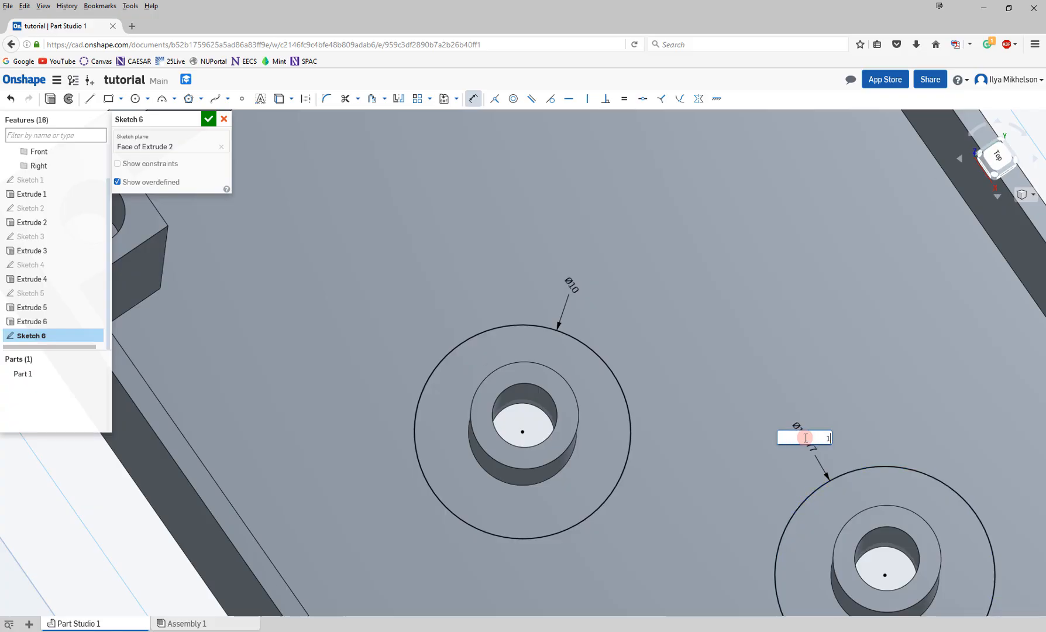
{"action": "type", "text": "10"}
{"action": "key", "text": "Return"}
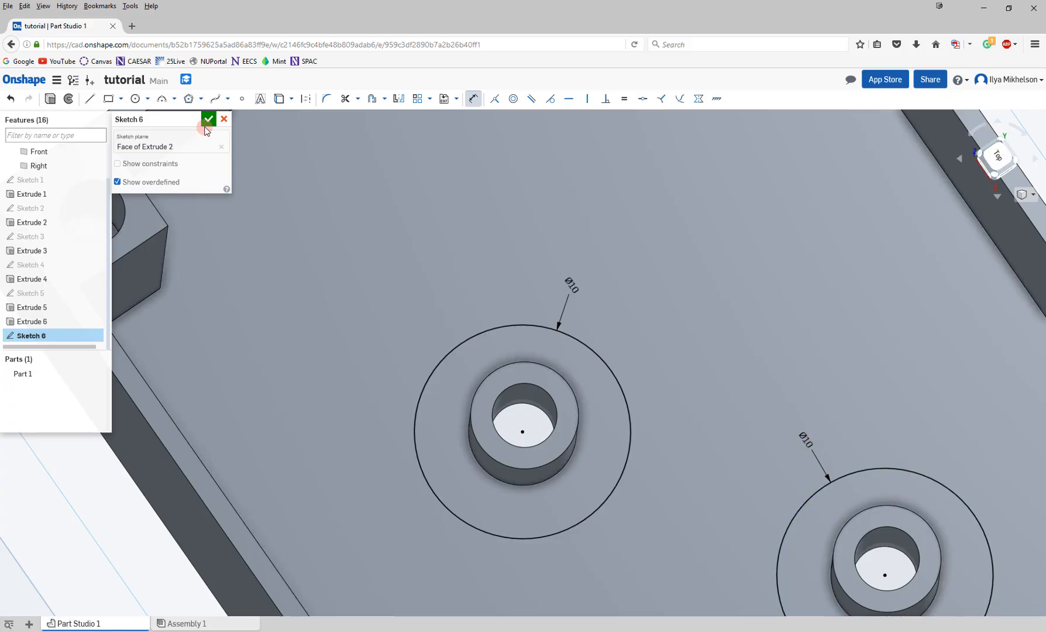
{"action": "left_click", "coordinate": [209, 118]}
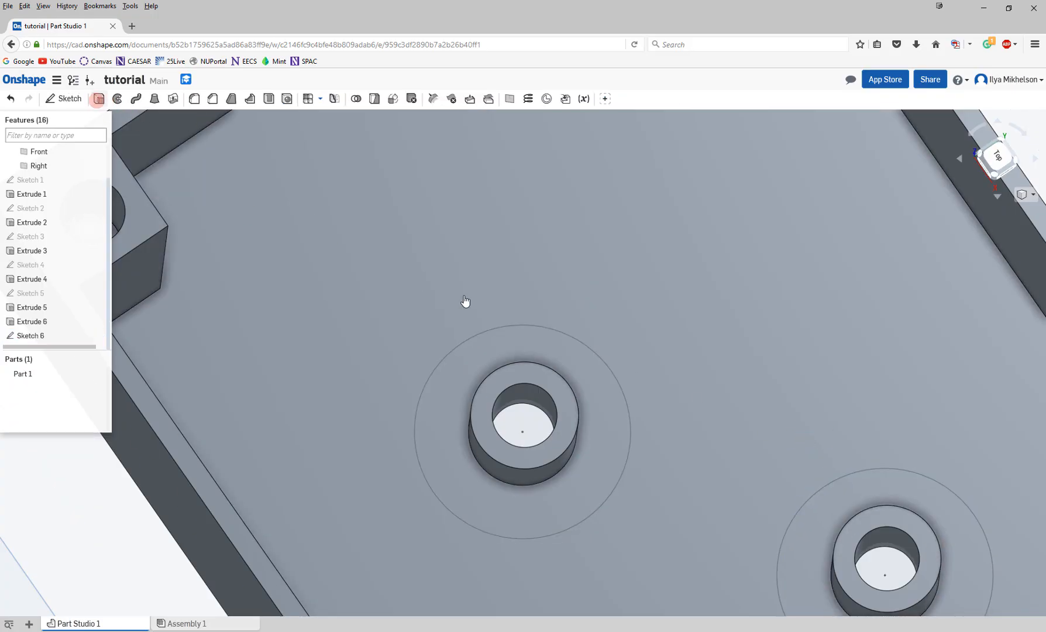
Extrude the two ring regions around the standoffs 2 mm upward, adding them to the box.
{"action": "left_click", "coordinate": [541, 340]}
{"action": "left_click", "coordinate": [195, 205]}
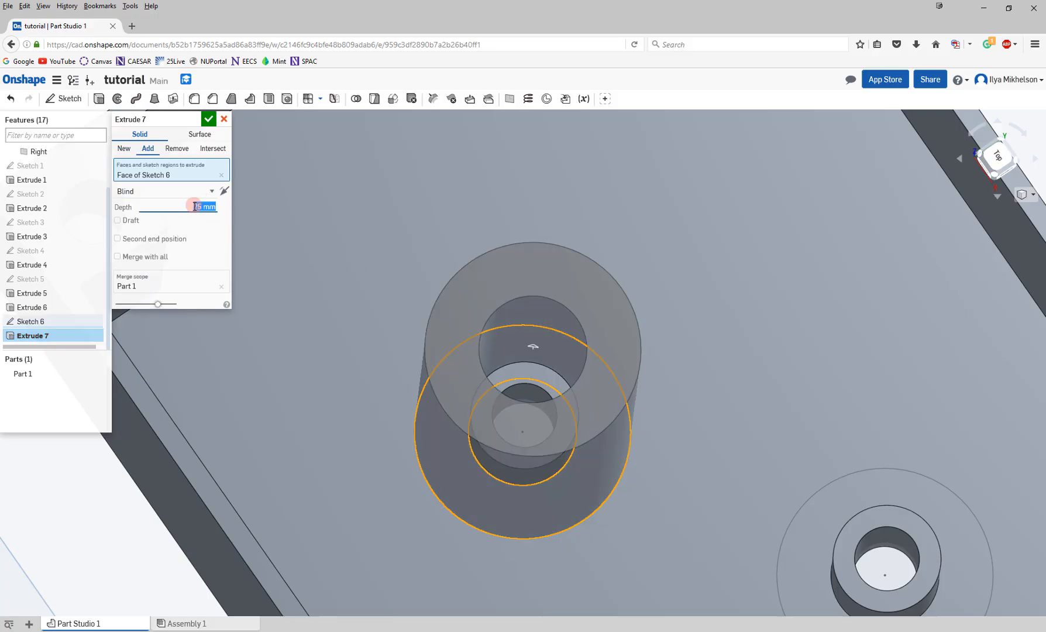
{"action": "type", "text": "2"}
{"action": "key", "text": "Return"}
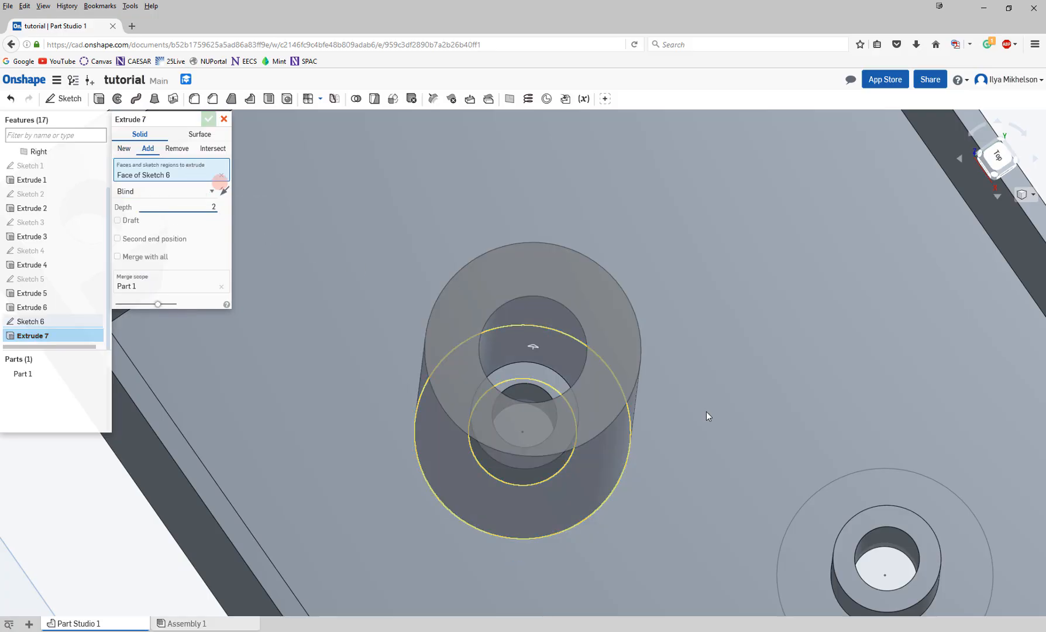
{"action": "left_click", "coordinate": [876, 484]}
{"action": "left_click", "coordinate": [211, 118]}
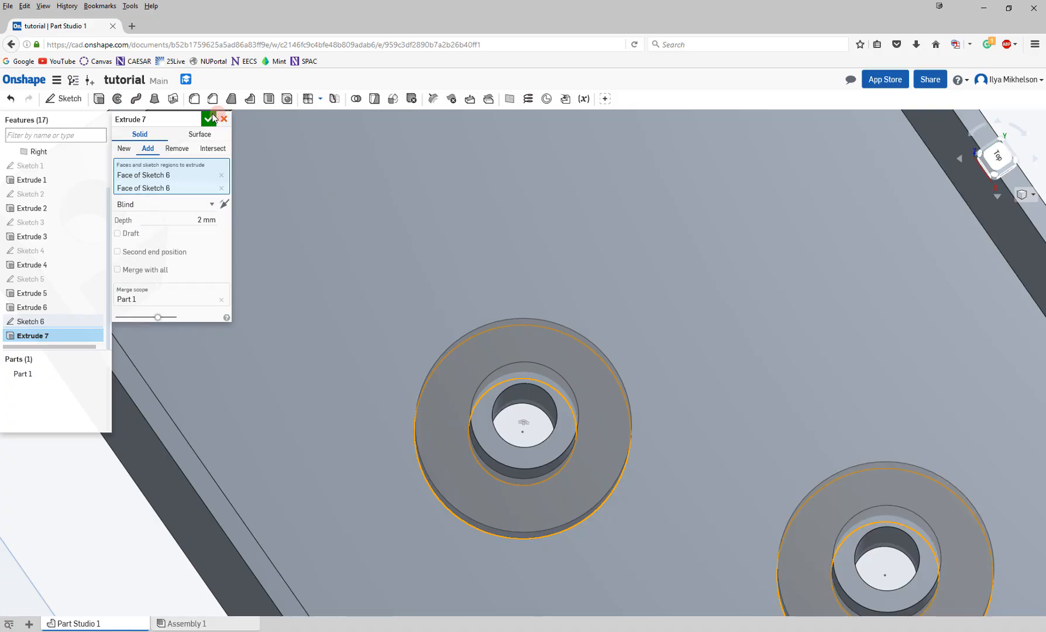
Start a new sketch on the outer bottom face of the box, where the two standoff holes exit.
{"action": "left_click", "coordinate": [597, 455]}
{"action": "key", "text": "shift+7"}
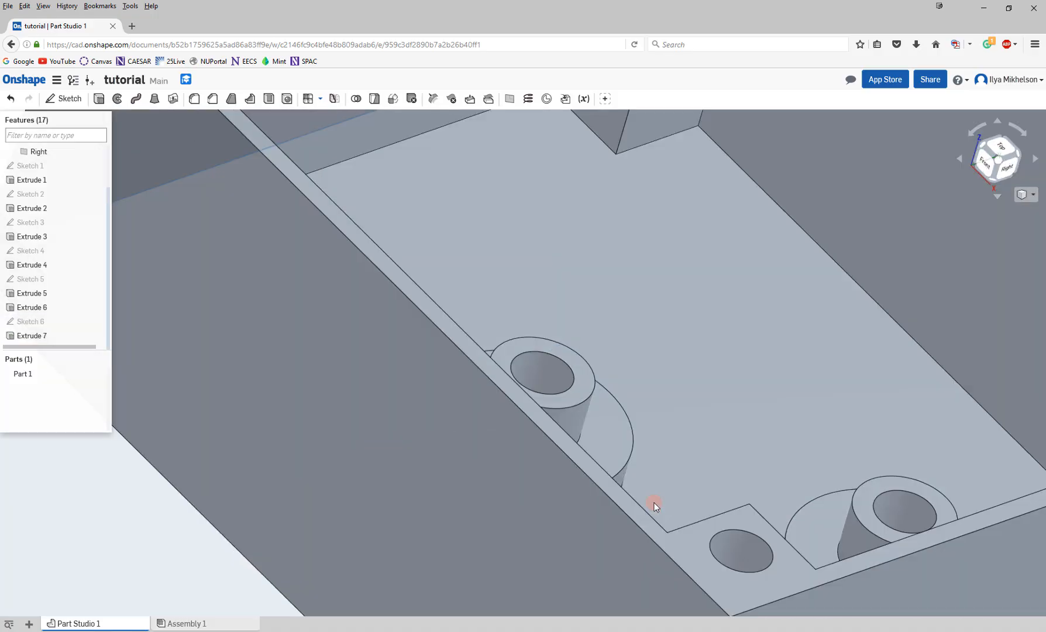
{"action": "scroll", "coordinate": [643, 507], "scroll_direction": "up", "scroll_amount": 5}
{"action": "mouse_move", "coordinate": [587, 521]}
{"action": "right_mouse_down"}
{"action": "mouse_move", "coordinate": [754, 386]}
{"action": "mouse_move", "coordinate": [565, 495]}
{"action": "mouse_move", "coordinate": [658, 390]}
{"action": "mouse_move", "coordinate": [581, 472]}
{"action": "right_mouse_up"}
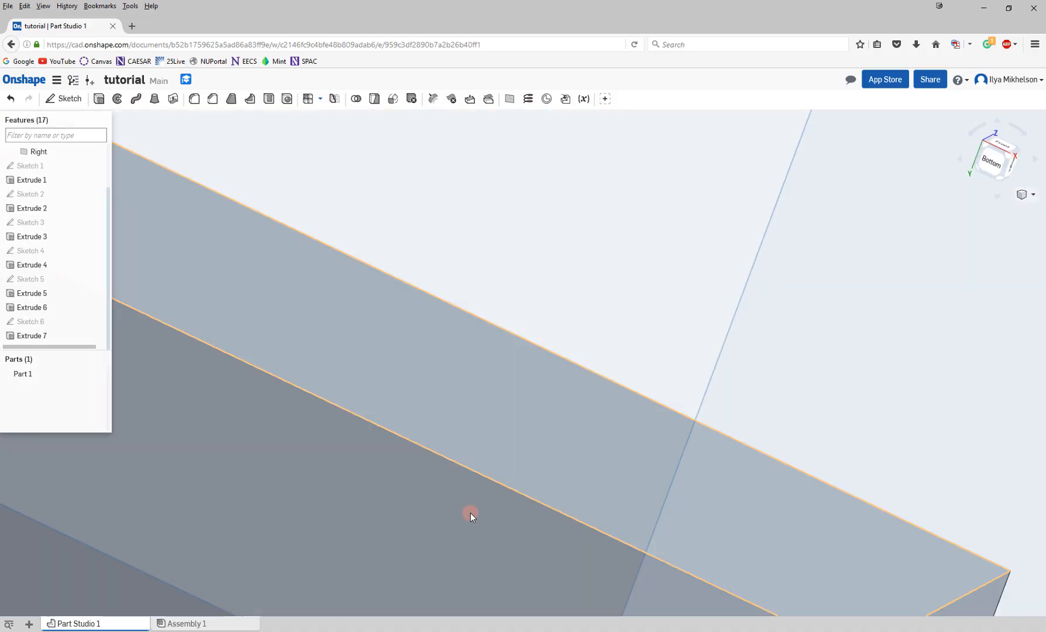
{"action": "mouse_move", "coordinate": [471, 514]}
{"action": "right_mouse_down"}
{"action": "mouse_move", "coordinate": [621, 336]}
{"action": "mouse_move", "coordinate": [657, 273]}
{"action": "right_mouse_up"}
{"action": "middle_click_drag", "start_coordinate": [465, 478], "coordinate": [666, 278]}
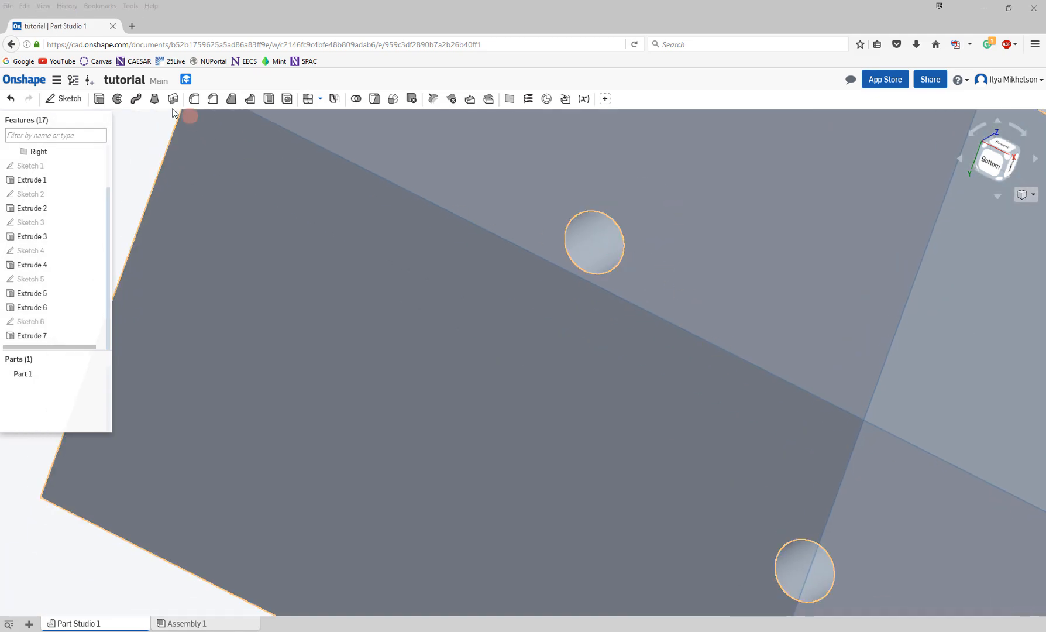
{"action": "left_click", "coordinate": [64, 98]}
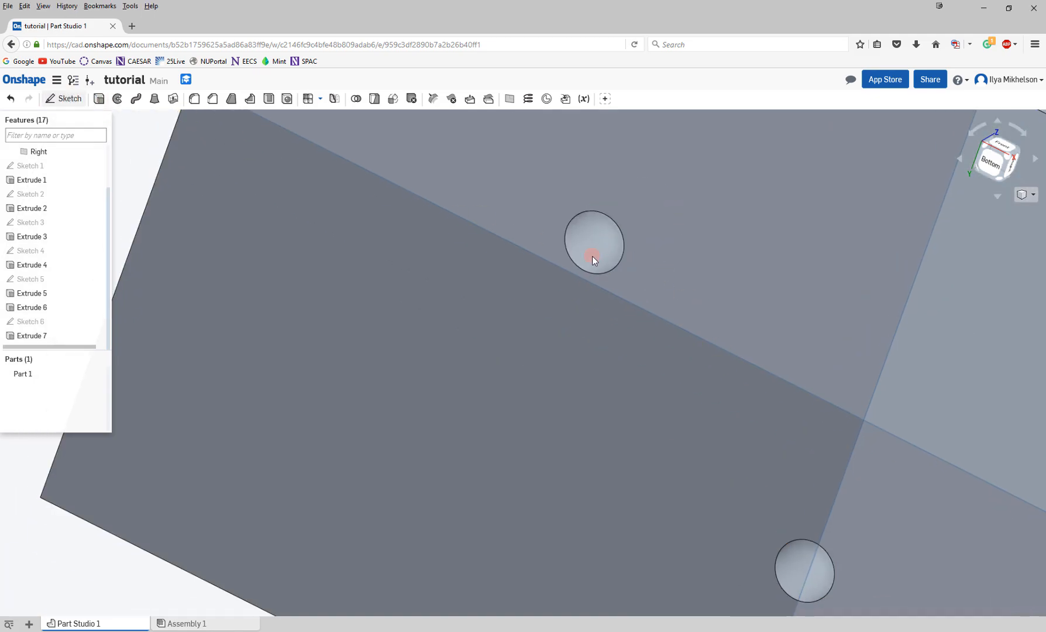
{"action": "left_click", "coordinate": [516, 284]}
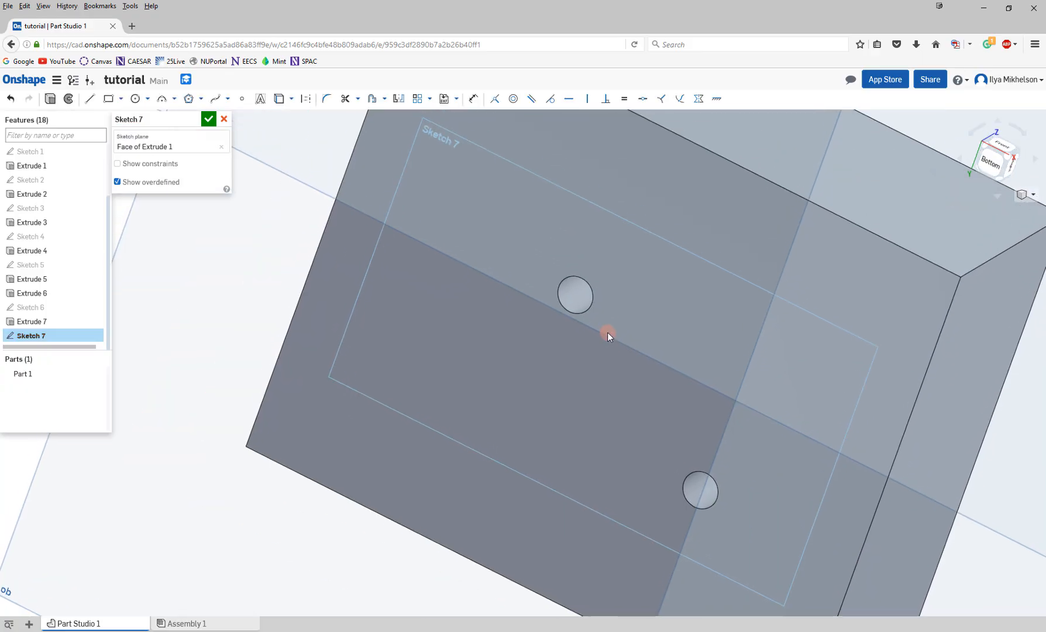
Sketch two circles about 7.8 mm and 7.2 mm in diameter, each centred on one through hole in the bottom face.
{"action": "left_click", "coordinate": [135, 99]}
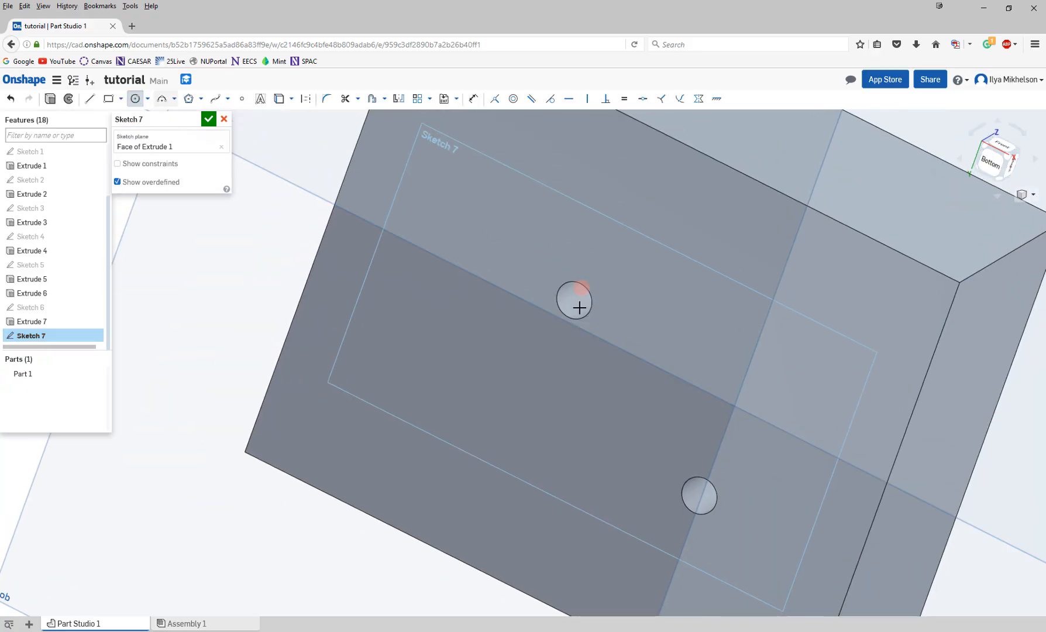
{"action": "left_click", "coordinate": [573, 300]}
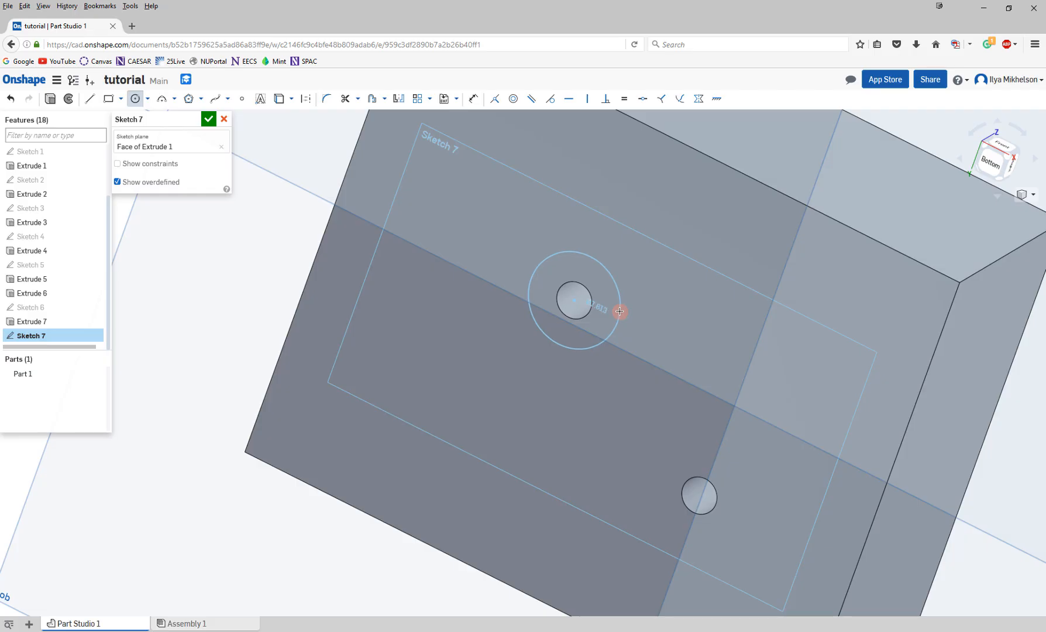
{"action": "left_click", "coordinate": [620, 311]}
{"action": "left_click", "coordinate": [699, 495]}
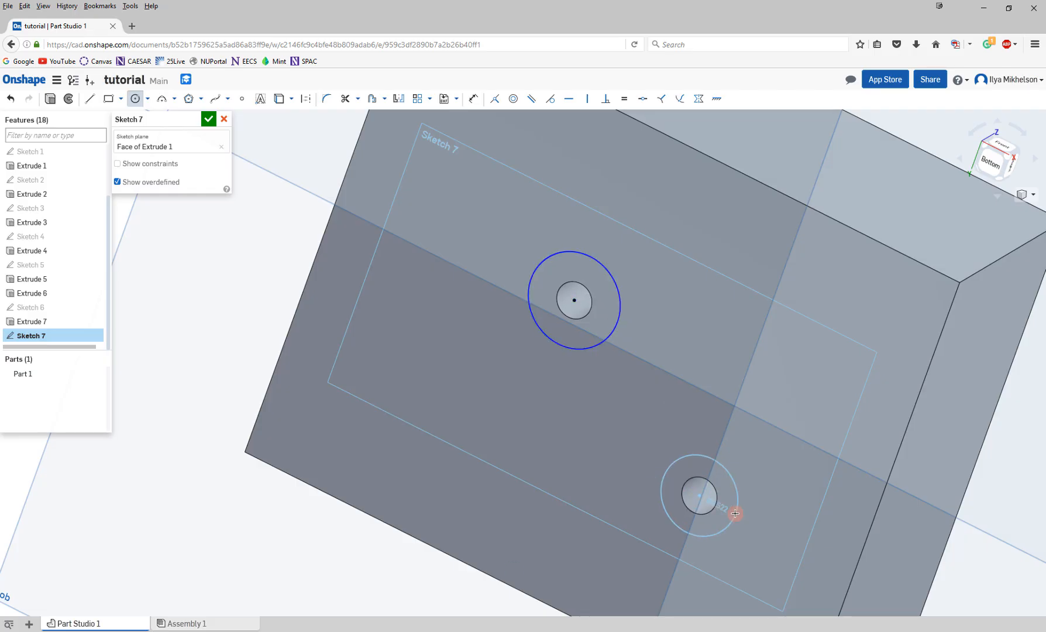
{"action": "left_click", "coordinate": [720, 493]}
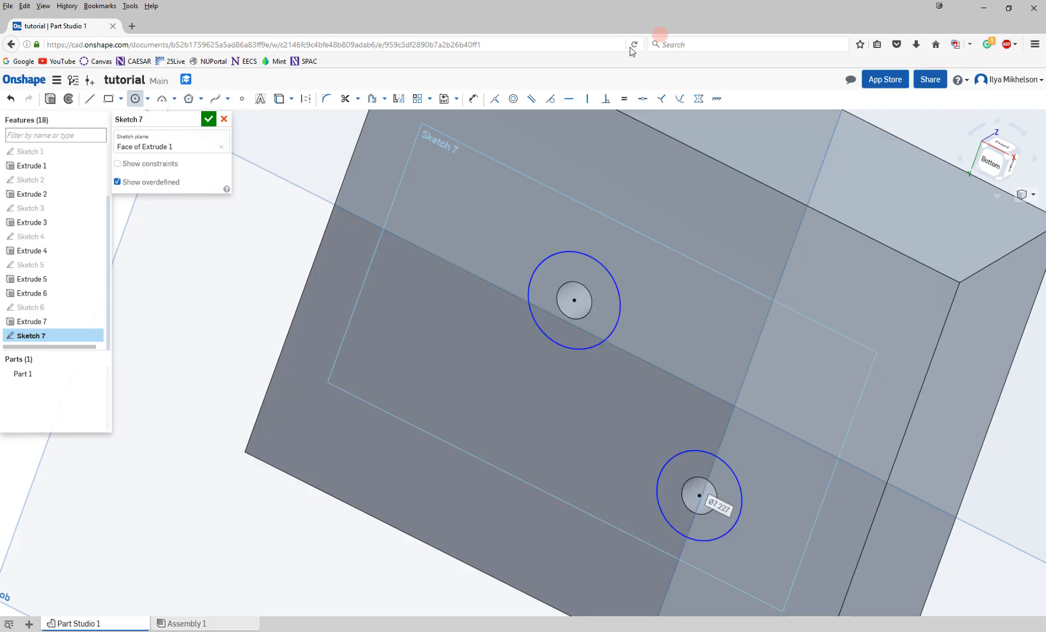
{"action": "left_click", "coordinate": [474, 98]}
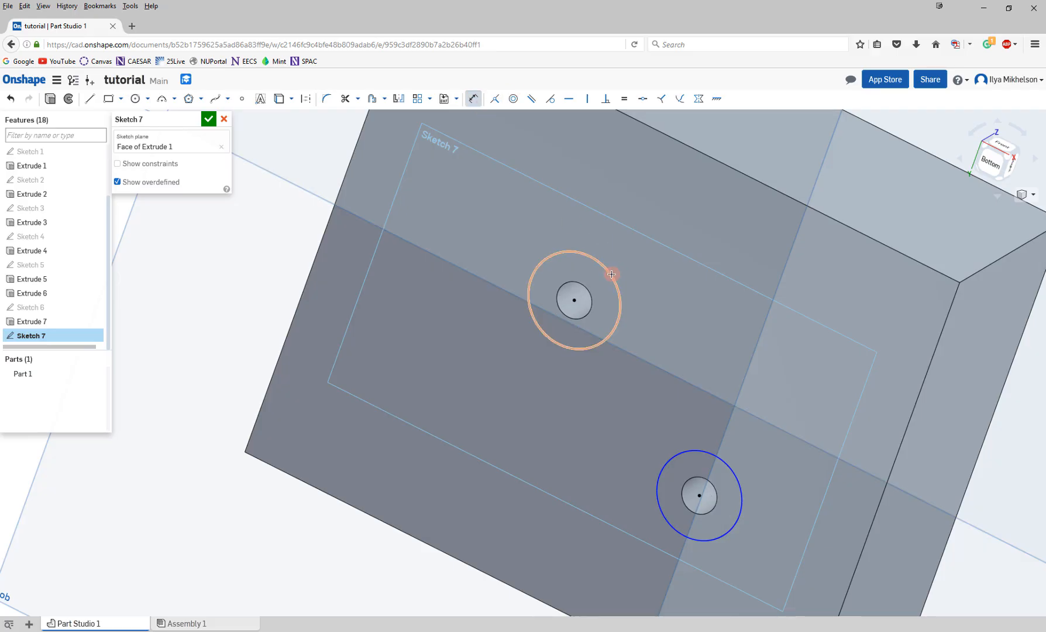
{"action": "left_click", "coordinate": [660, 274]}
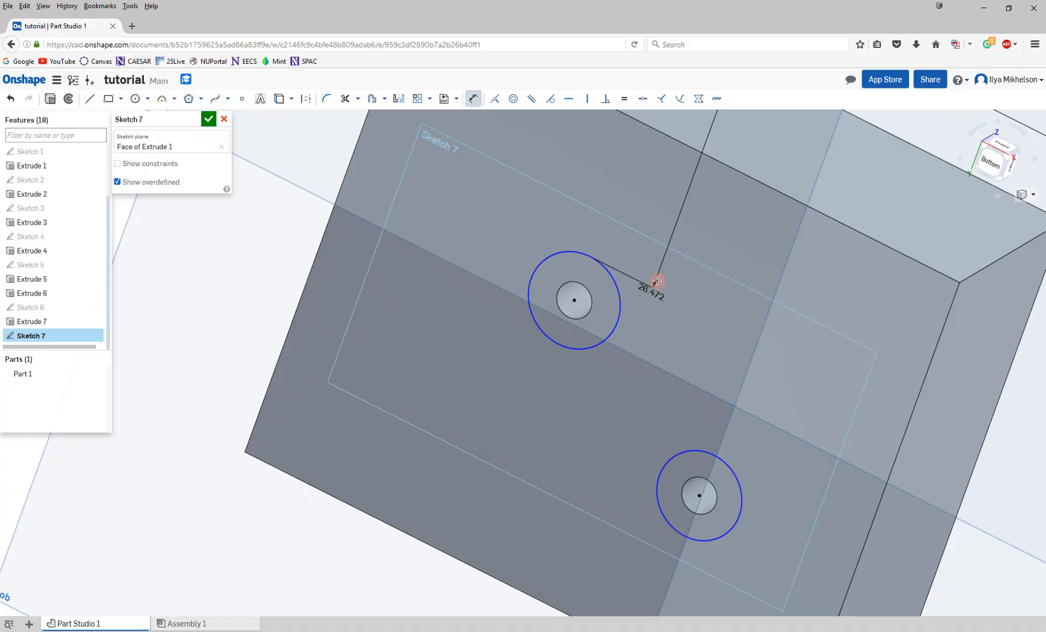
{"action": "key", "text": "Escape"}
Dimension both circles around the through holes on the bottom face to 6 mm in diameter.
{"action": "left_click", "coordinate": [473, 98]}
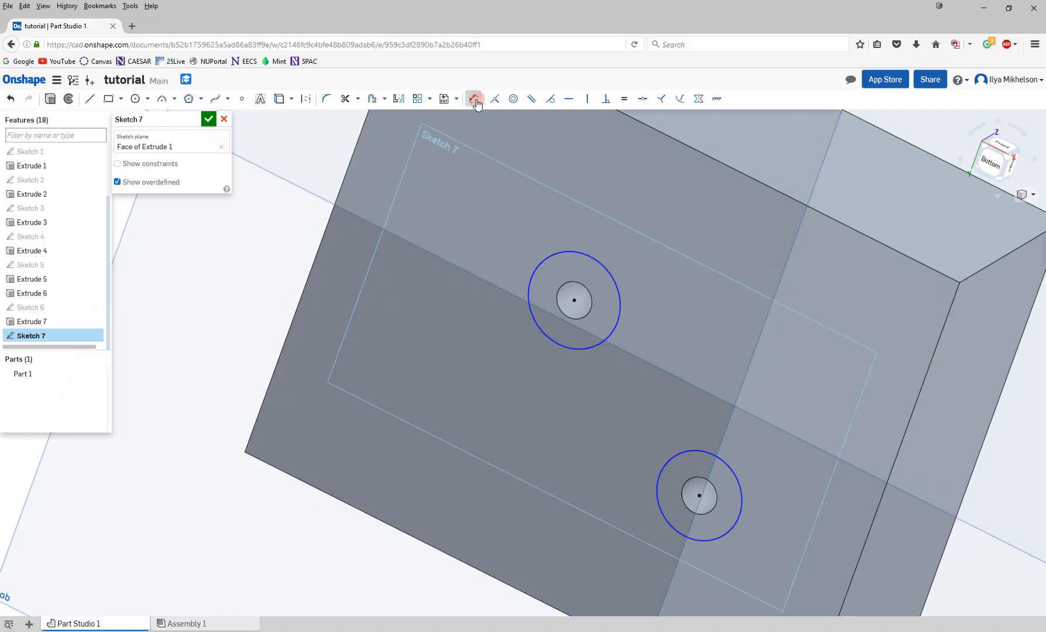
{"action": "left_click", "coordinate": [618, 318]}
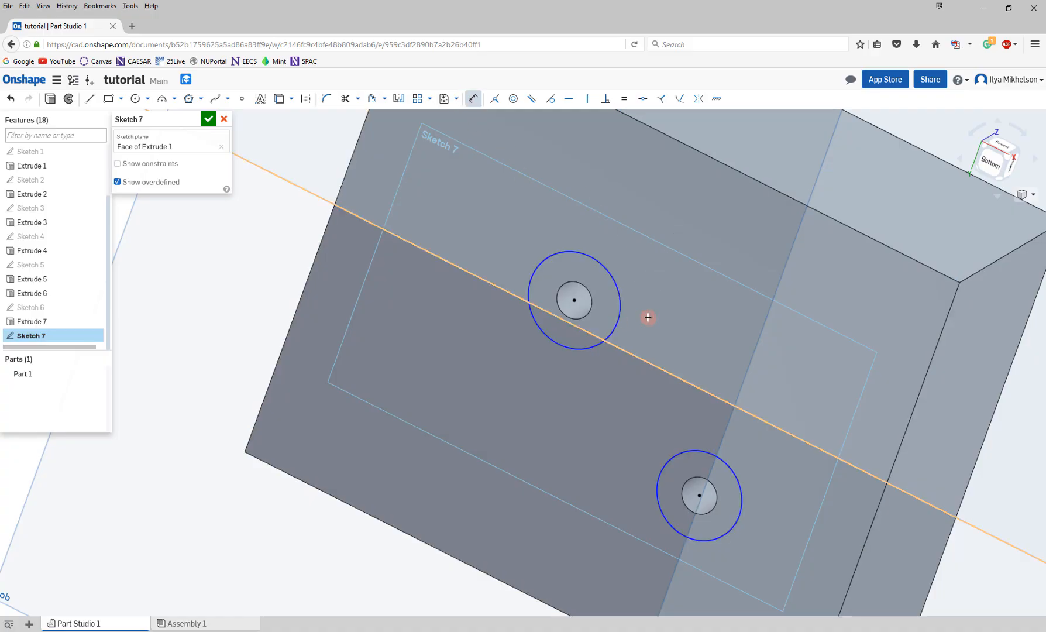
{"action": "left_click", "coordinate": [654, 272]}
{"action": "type", "text": "6"}
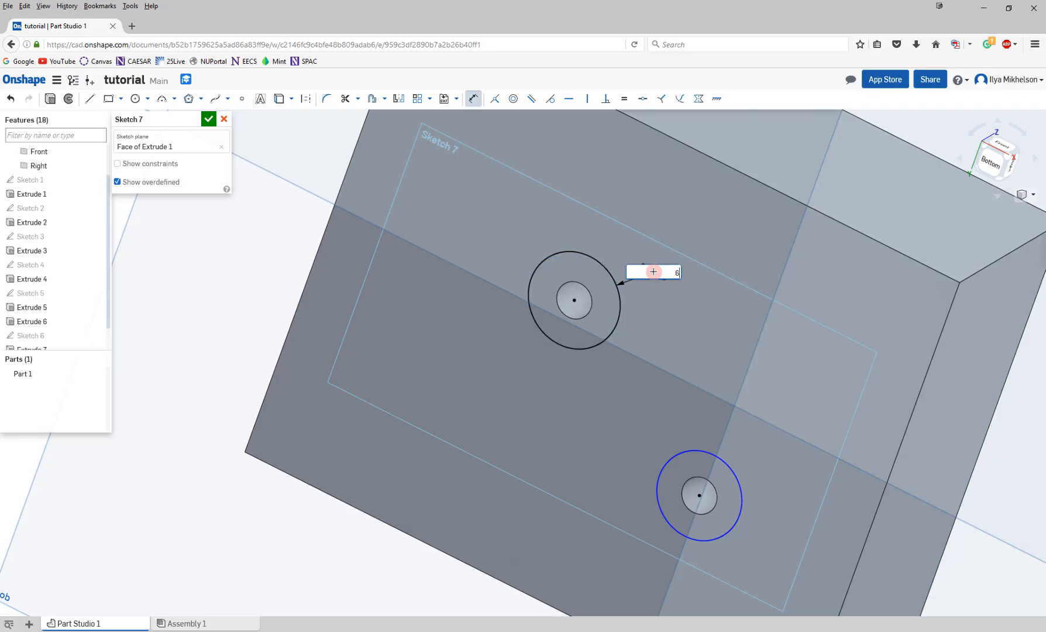
{"action": "key", "text": "Return"}
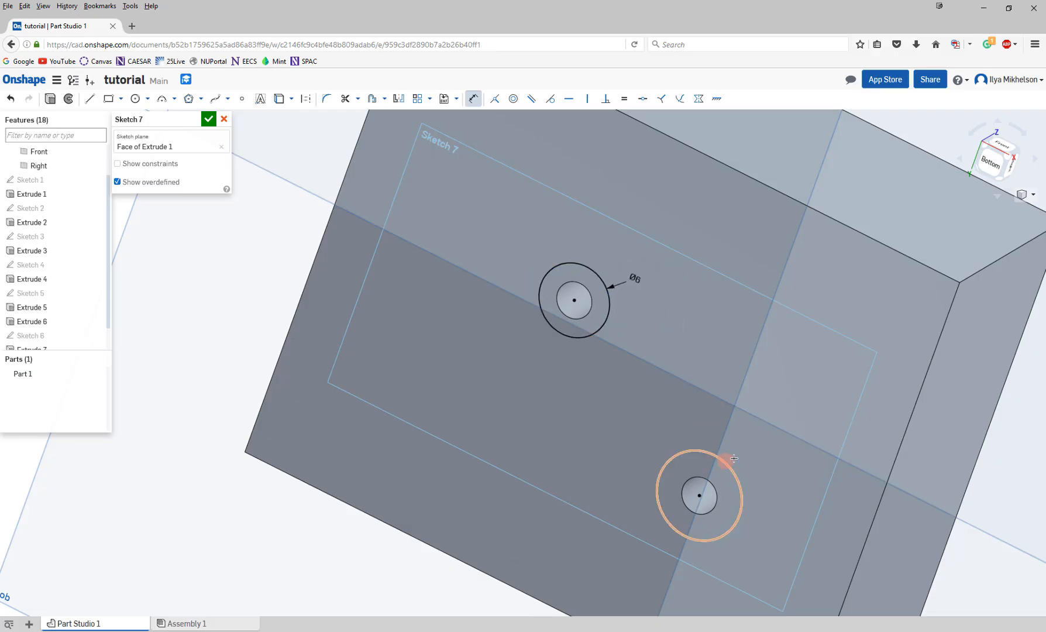
{"action": "left_click", "coordinate": [734, 458]}
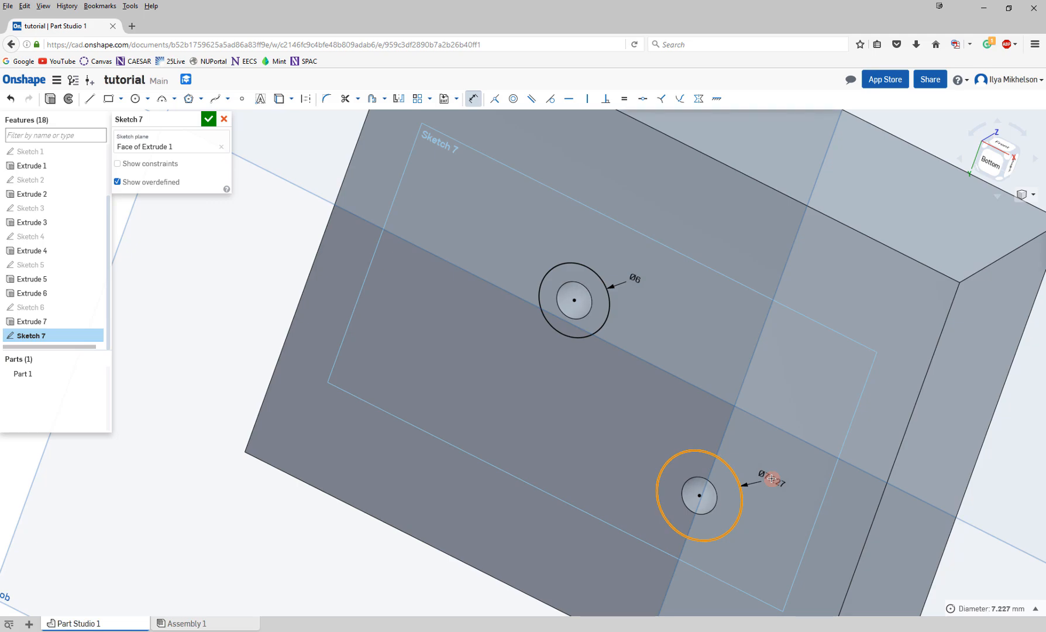
{"action": "left_click", "coordinate": [772, 479]}
{"action": "type", "text": "6"}
{"action": "key", "text": "Return"}
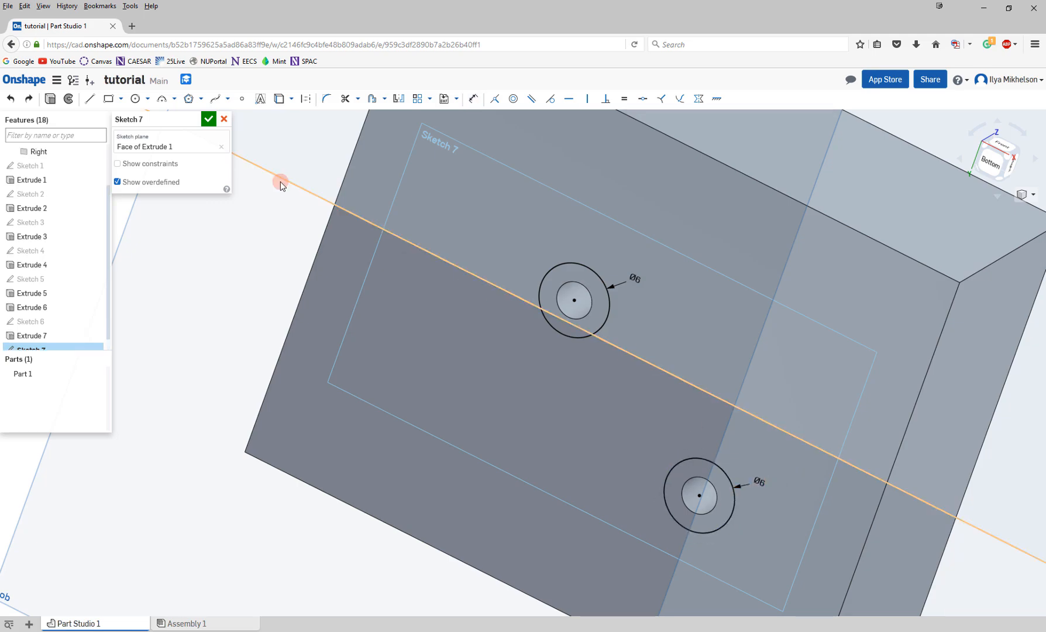
Sketch a six-sided circumscribed polygon centred on each of the two through holes, with its corners on the 6 mm circle.
{"action": "left_click", "coordinate": [190, 99]}
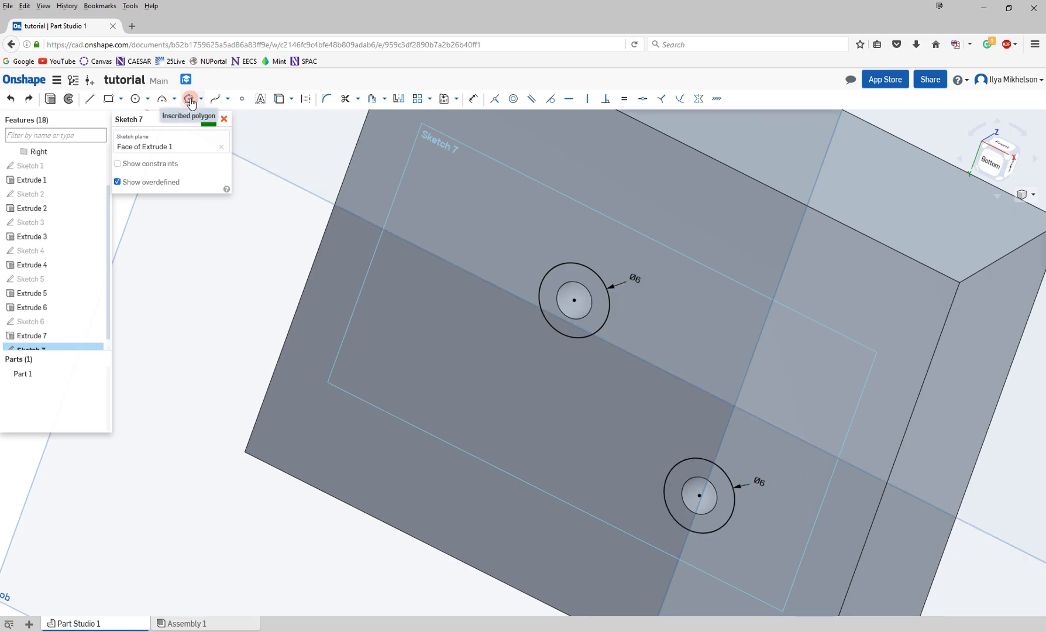
{"action": "left_click", "coordinate": [200, 99]}
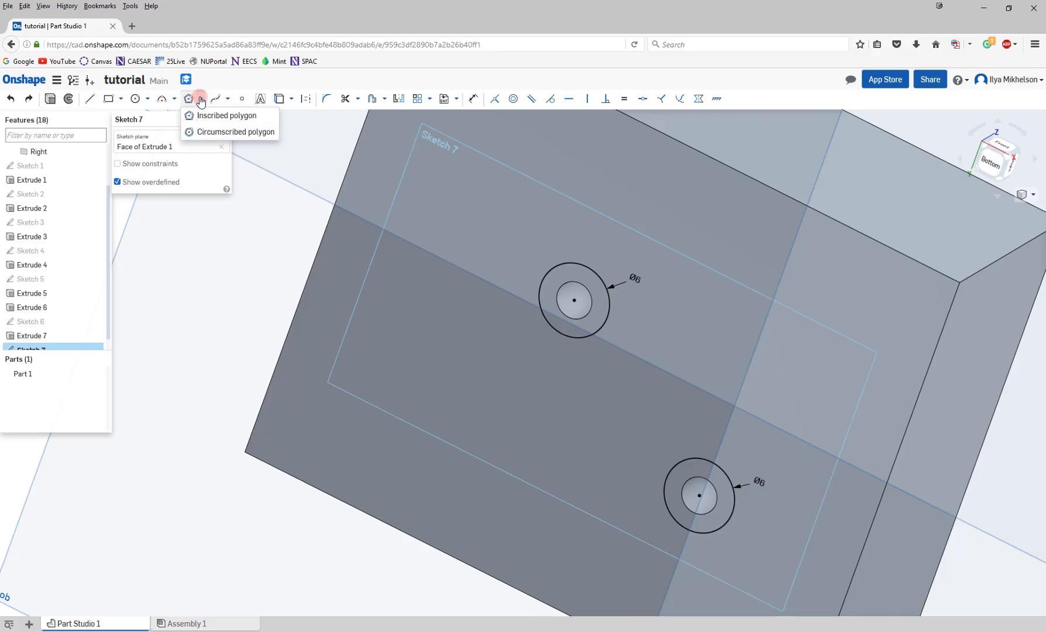
{"action": "left_click", "coordinate": [214, 134]}
{"action": "left_click", "coordinate": [214, 136]}
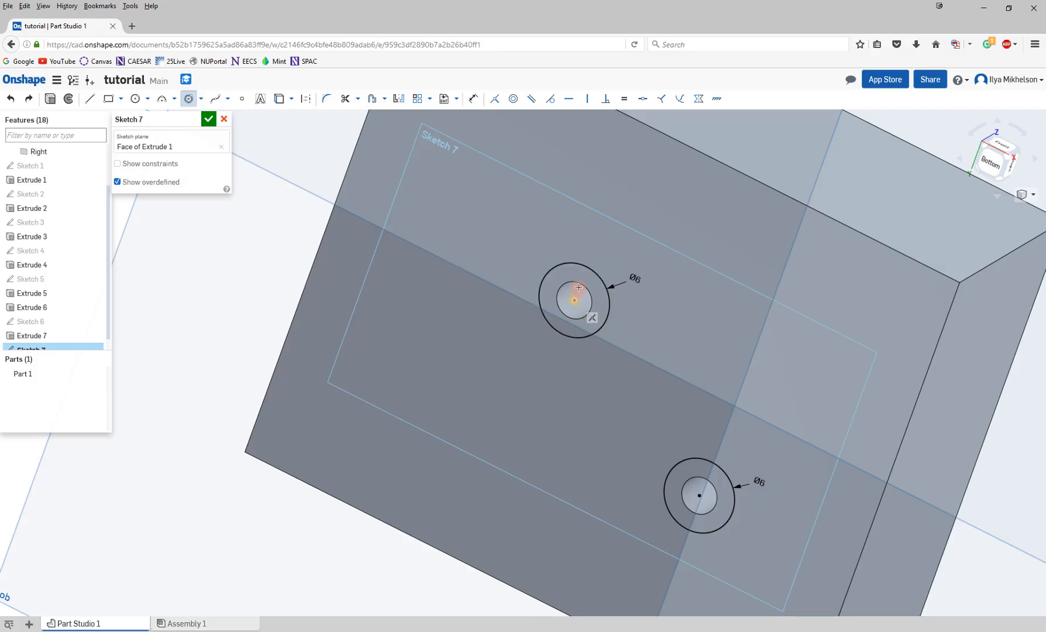
{"action": "left_click", "coordinate": [579, 287]}
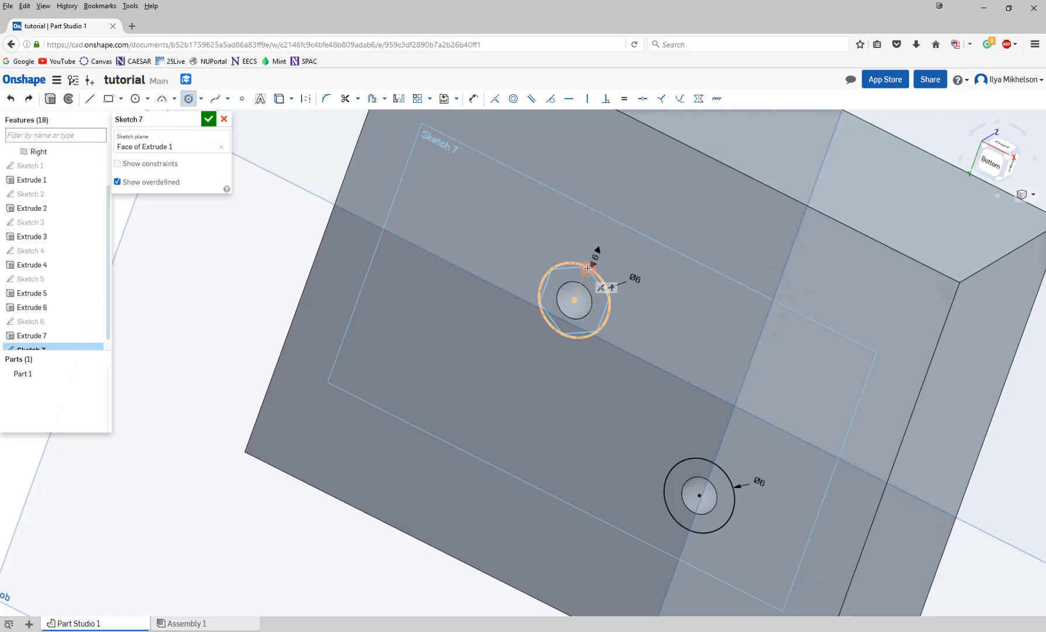
{"action": "left_click", "coordinate": [587, 268]}
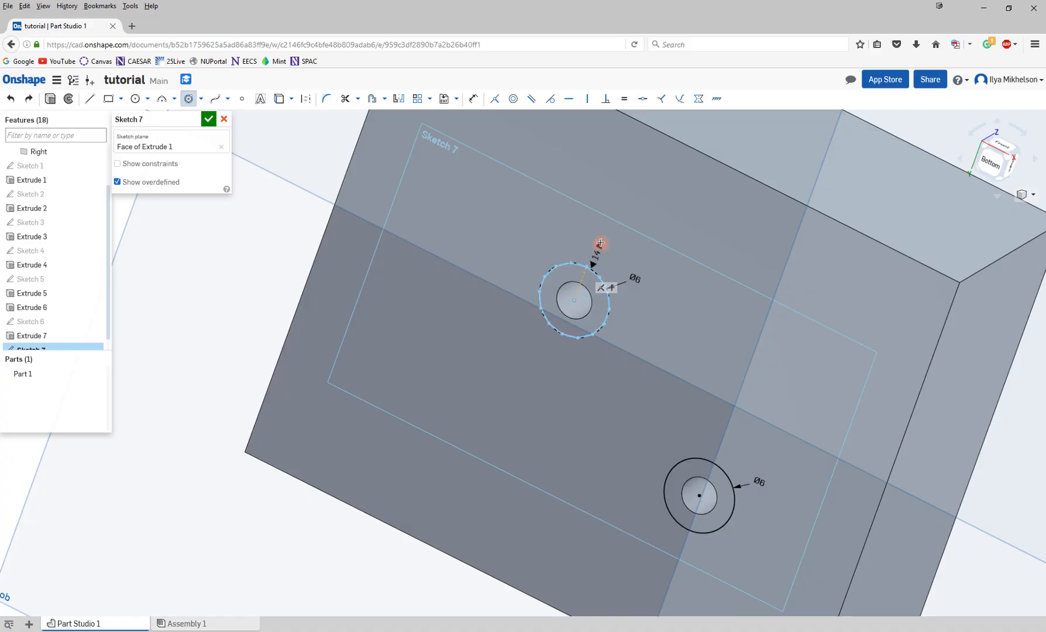
{"action": "scroll", "coordinate": [590, 260], "scroll_direction": "down", "scroll_amount": 10}
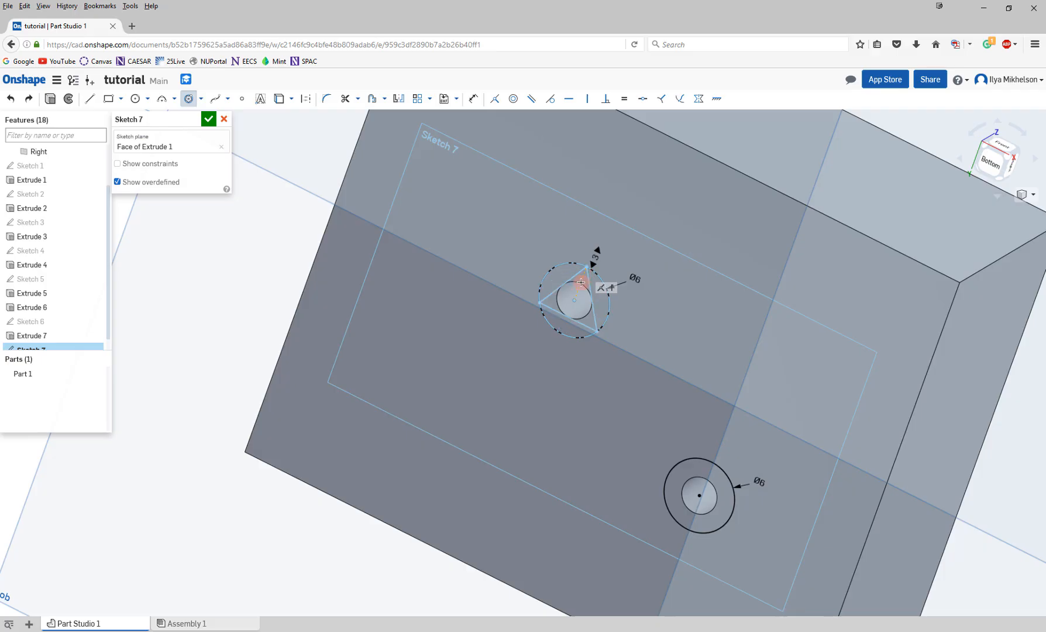
{"action": "scroll", "coordinate": [589, 269], "scroll_direction": "up", "scroll_amount": 1}
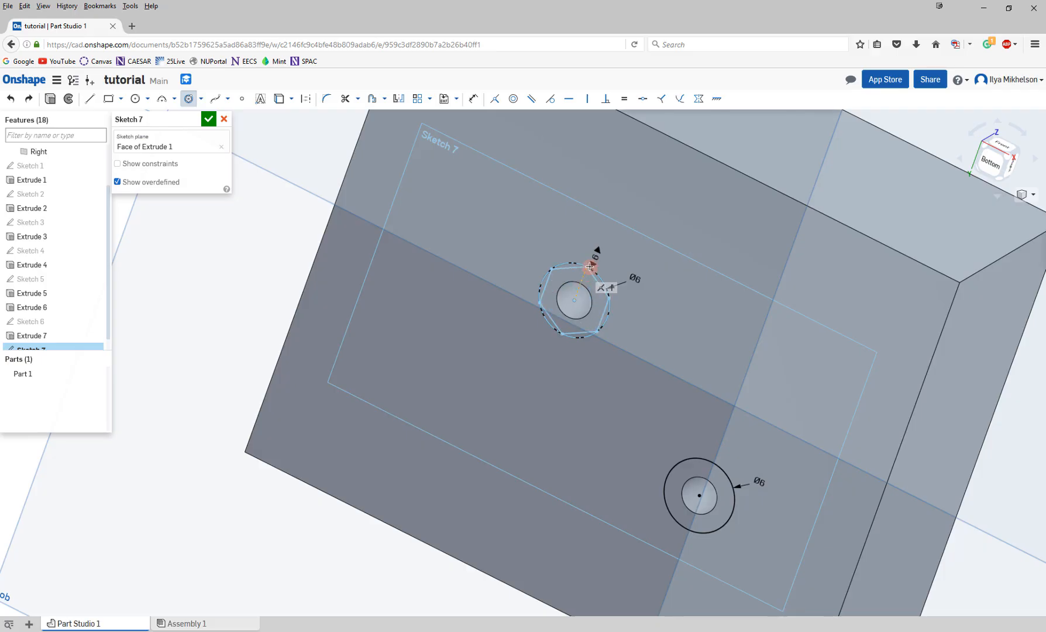
{"action": "left_click", "coordinate": [590, 267]}
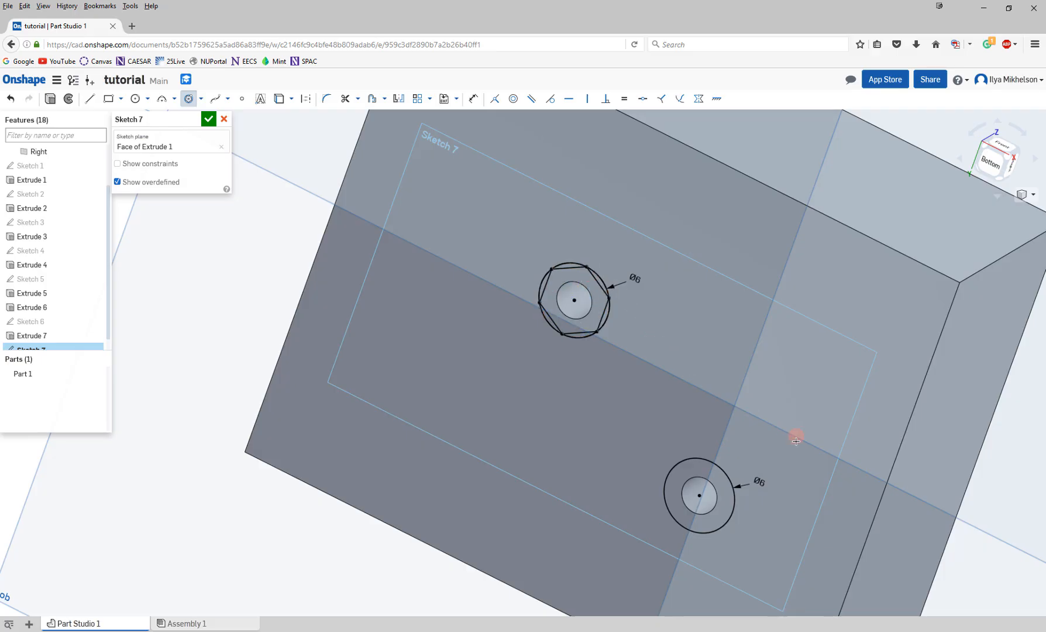
{"action": "left_click", "coordinate": [700, 494]}
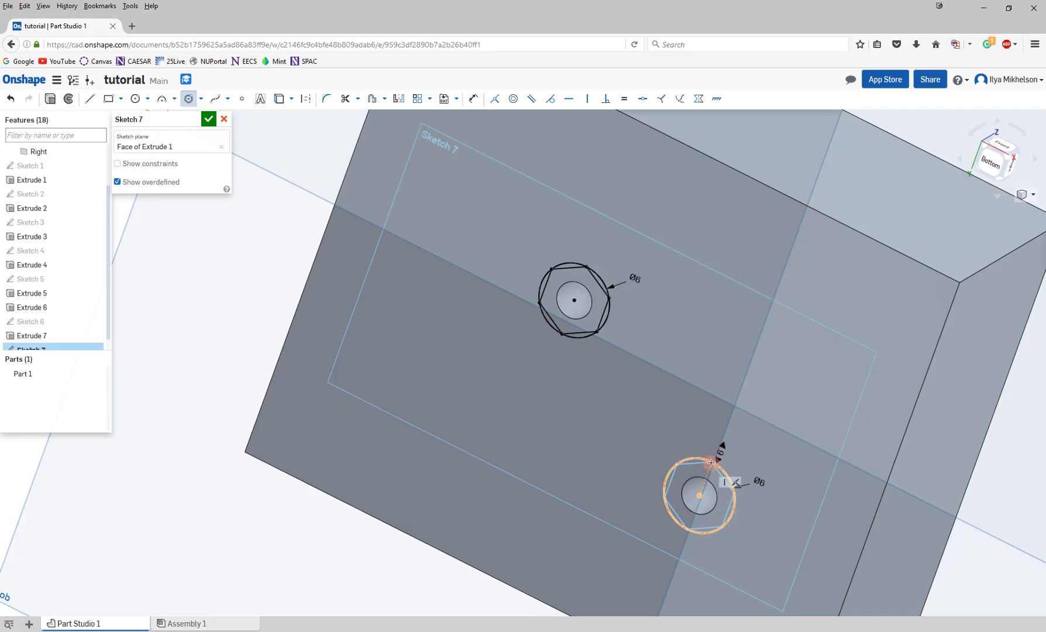
{"action": "left_click", "coordinate": [711, 462]}
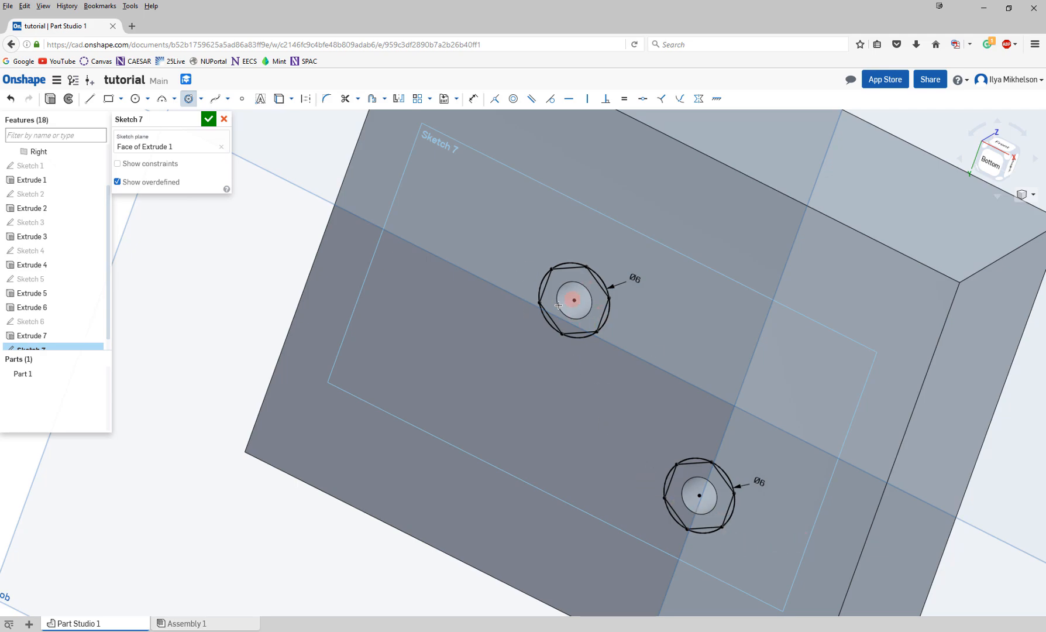
Finish the hexagon sketch and extrude both hexagonal regions around the screw holes as a 2 mm deep removal into the bottom face.
{"action": "left_click", "coordinate": [209, 120]}
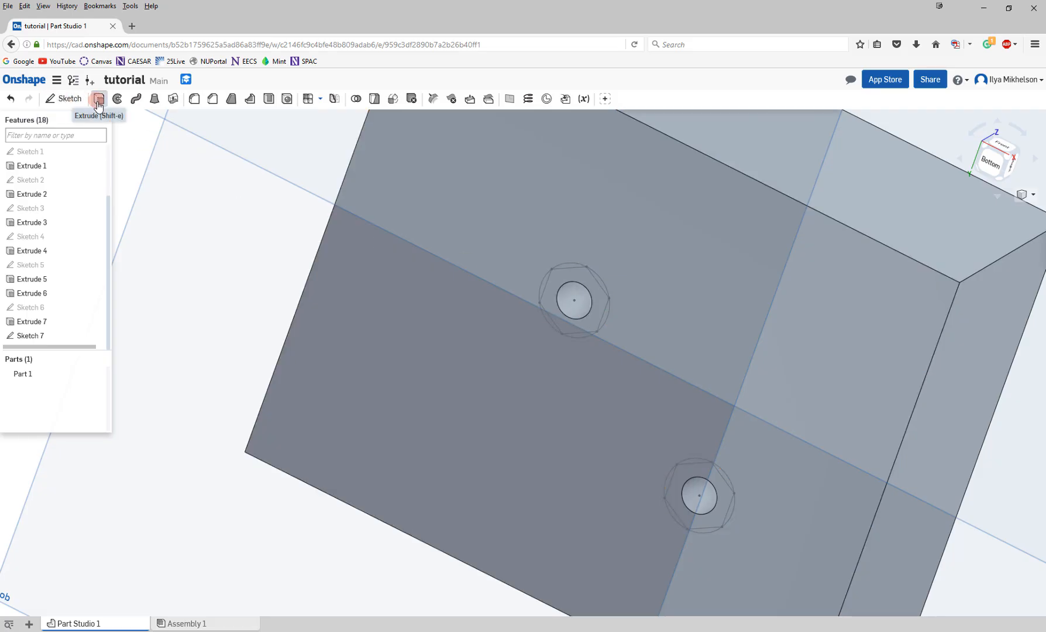
{"action": "left_click", "coordinate": [98, 104]}
{"action": "left_click", "coordinate": [582, 280]}
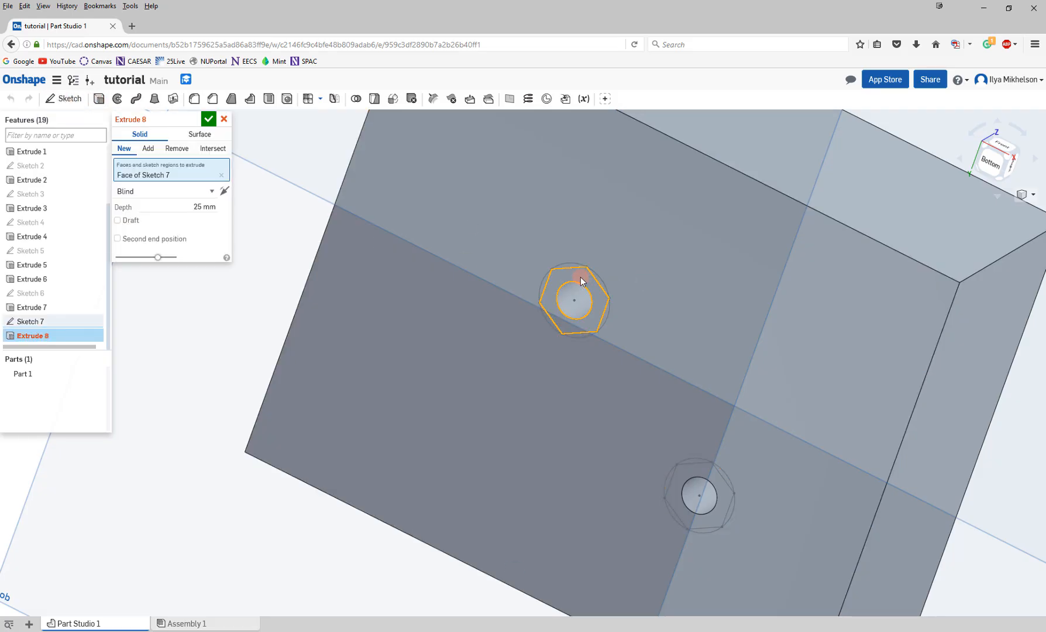
{"action": "left_click", "coordinate": [175, 149]}
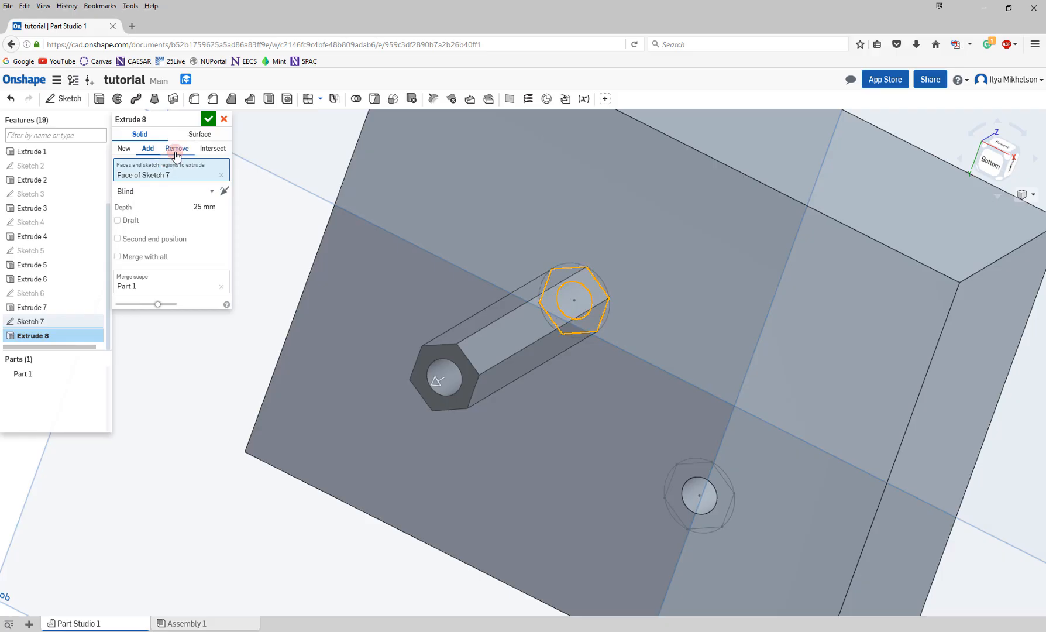
{"action": "left_click", "coordinate": [193, 212]}
{"action": "type", "text": "2"}
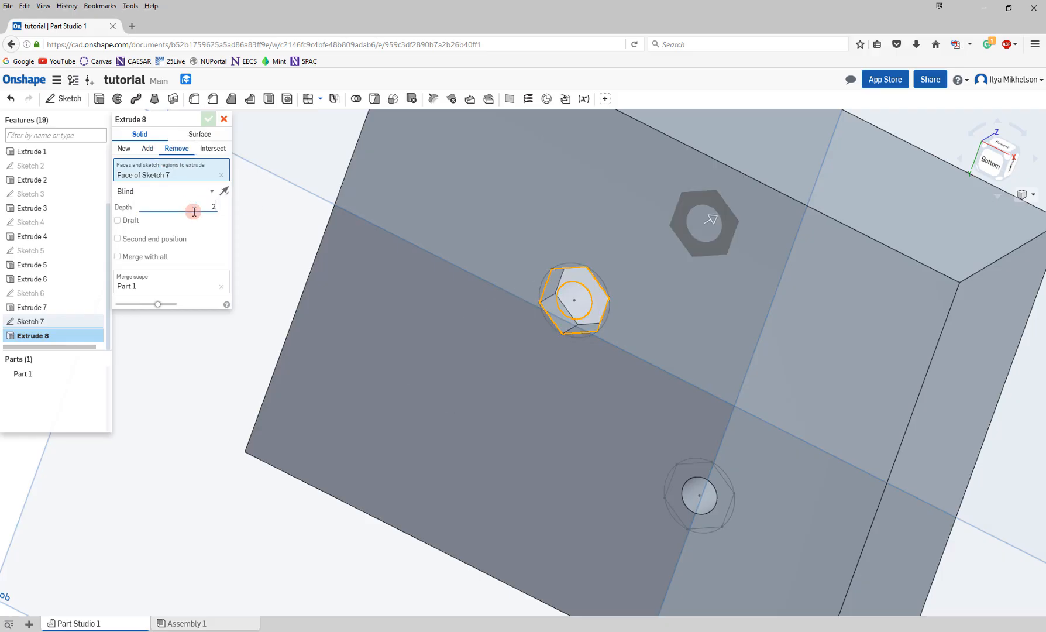
{"action": "key", "text": "Return"}
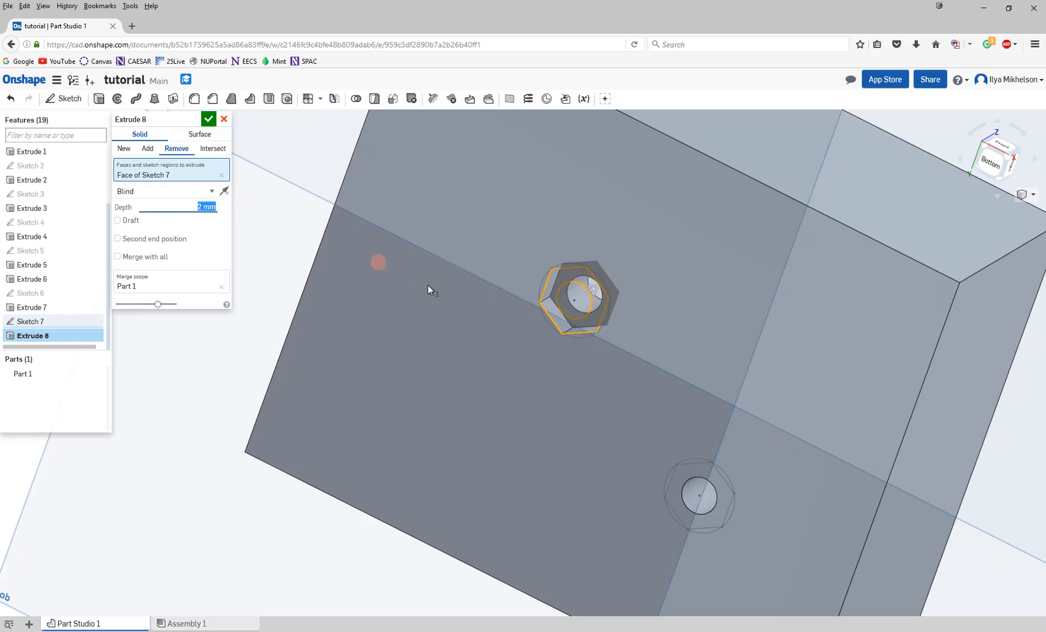
{"action": "left_click", "coordinate": [702, 474]}
{"action": "left_click", "coordinate": [209, 118]}
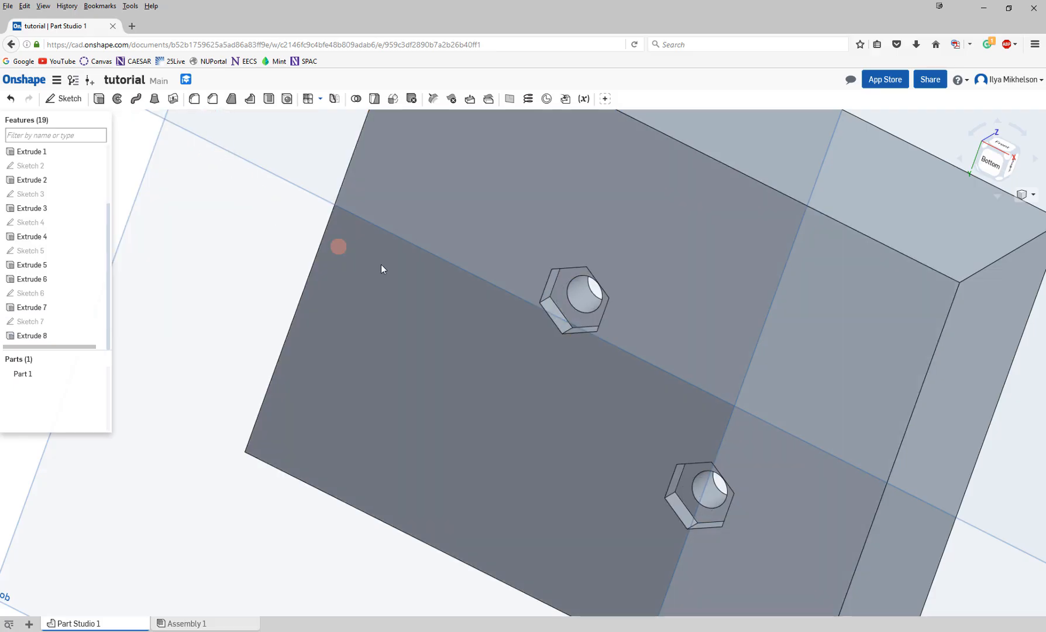
Roll the feature history back to just after Extrude 2.
{"action": "right_click_drag", "start_coordinate": [631, 373], "coordinate": [526, 459]}
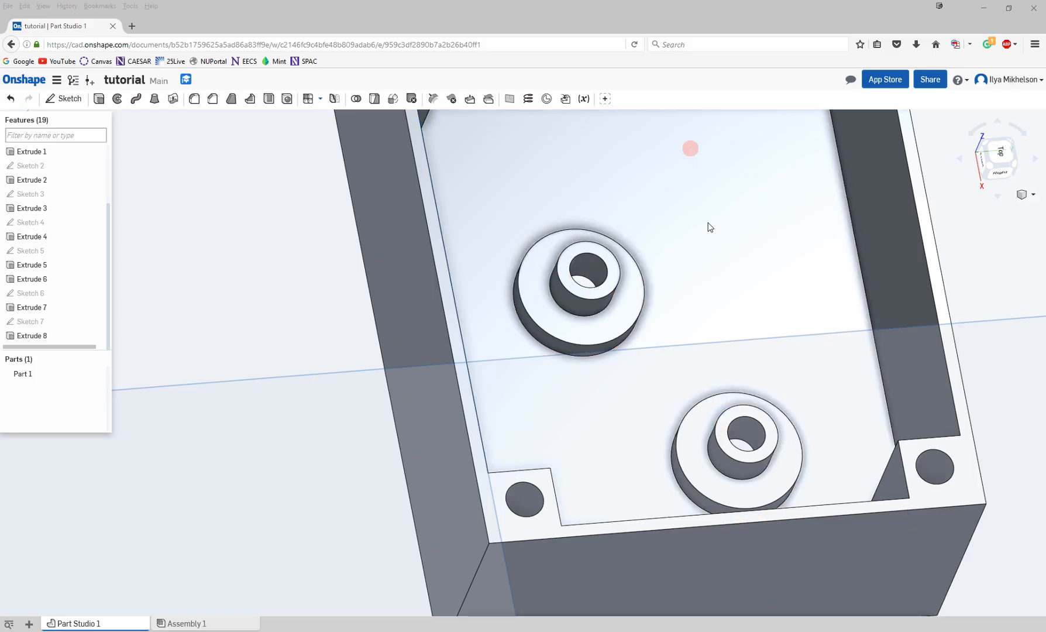
{"action": "scroll", "coordinate": [717, 273], "scroll_direction": "down", "scroll_amount": 5}
{"action": "middle_click_drag", "start_coordinate": [655, 319], "coordinate": [640, 329]}
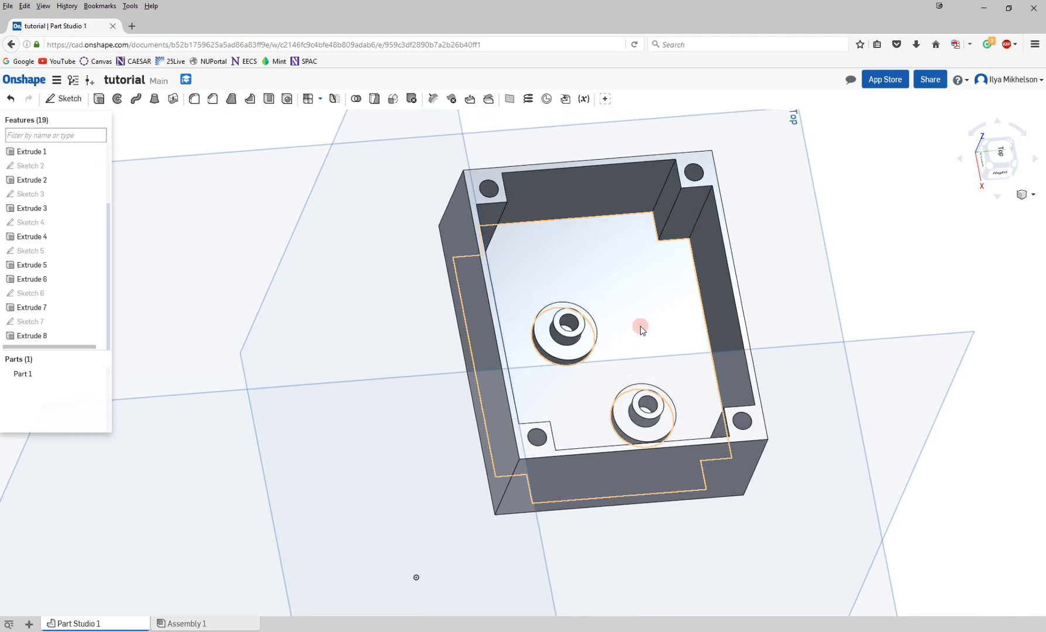
{"action": "middle_click_drag", "start_coordinate": [638, 328], "coordinate": [588, 328]}
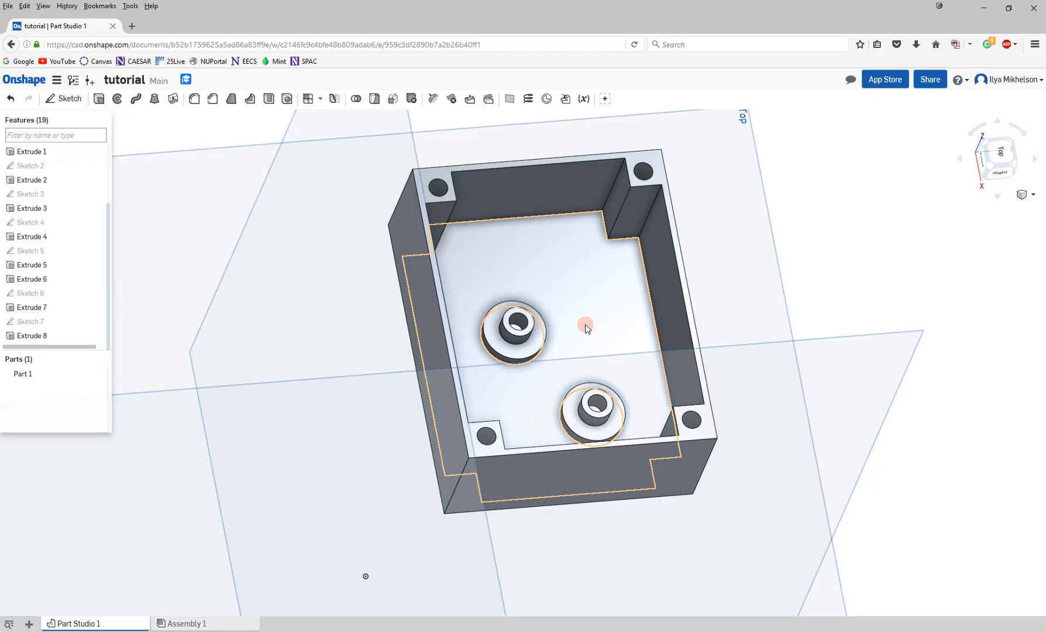
{"action": "left_click", "coordinate": [73, 349]}
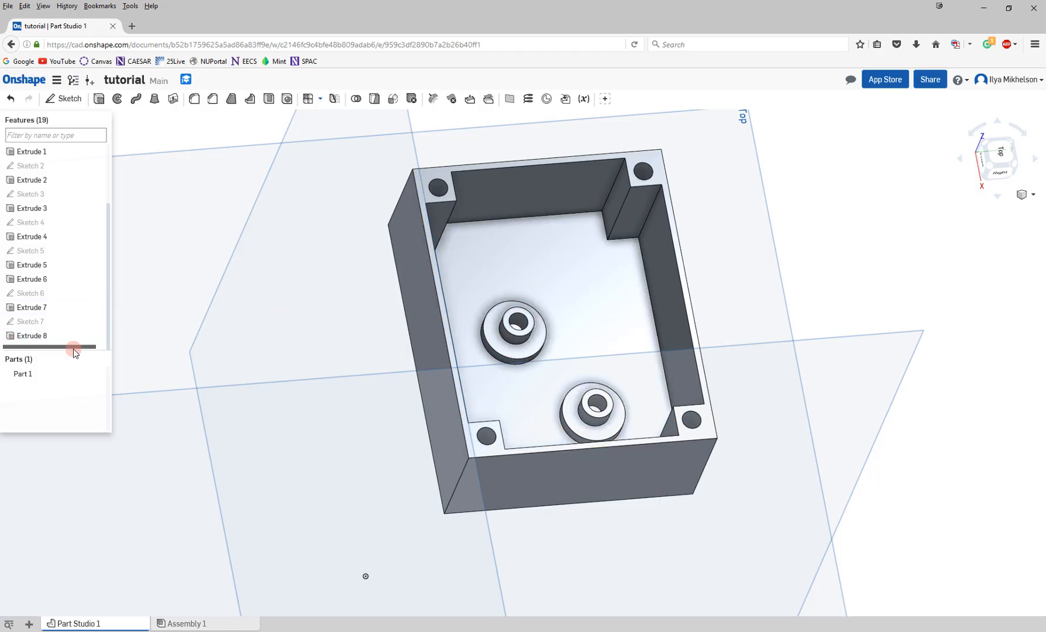
{"action": "left_click_drag", "start_coordinate": [72, 349], "coordinate": [62, 201]}
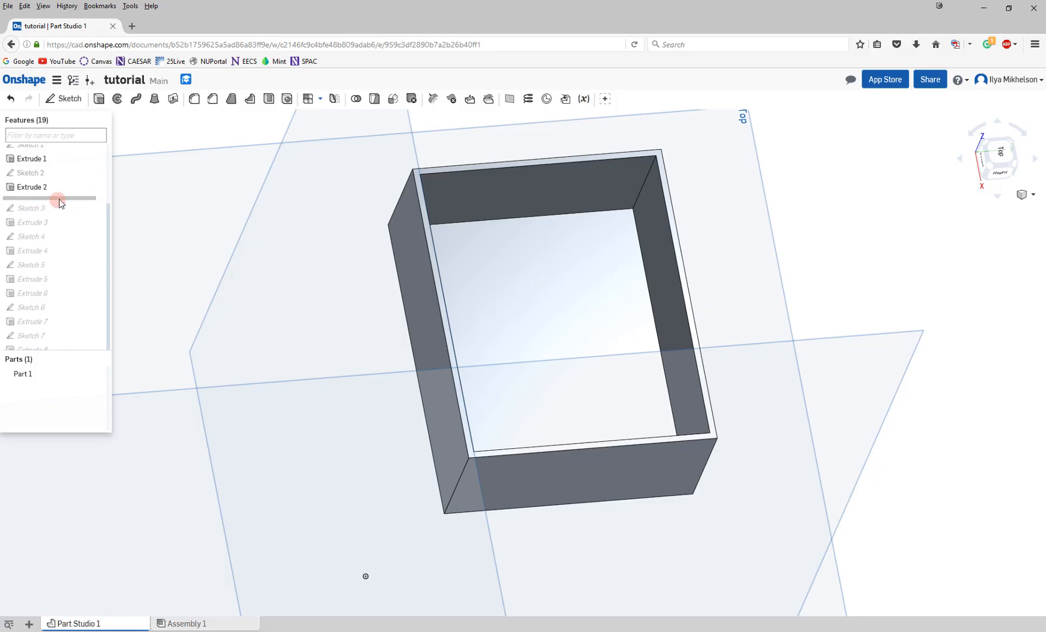
{"action": "left_click_drag", "start_coordinate": [110, 226], "coordinate": [109, 236]}
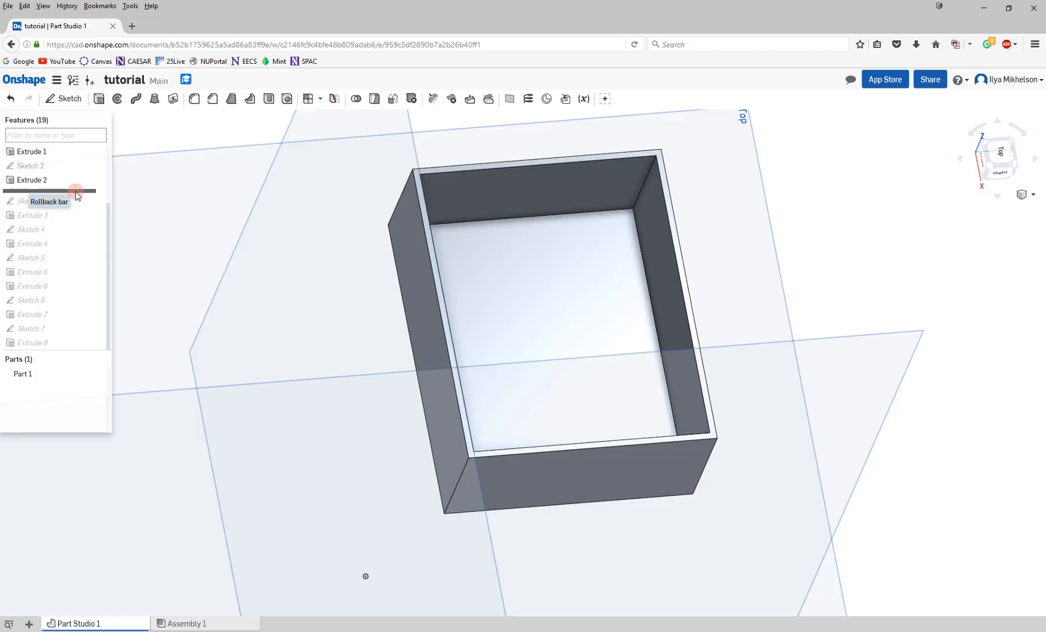
{"action": "mouse_move", "coordinate": [75, 191]}
{"action": "left_mouse_down"}
{"action": "mouse_move", "coordinate": [66, 141]}
{"action": "mouse_move", "coordinate": [66, 201]}
{"action": "left_mouse_up"}
{"action": "scroll", "coordinate": [66, 201], "scroll_direction": "up", "scroll_amount": 2}
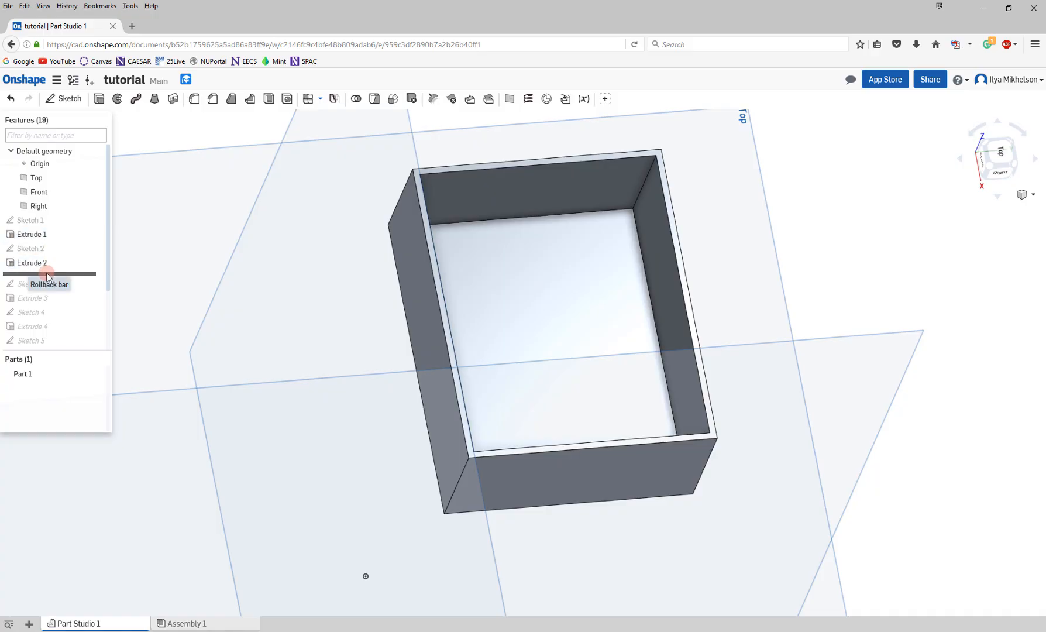
{"action": "mouse_move", "coordinate": [57, 275]}
{"action": "left_mouse_down"}
{"action": "mouse_move", "coordinate": [66, 295]}
{"action": "mouse_move", "coordinate": [72, 274]}
{"action": "left_mouse_up"}
Create a variable named screw_diam with the value 3 and roll the feature history forward to the end.
{"action": "left_click", "coordinate": [587, 103]}
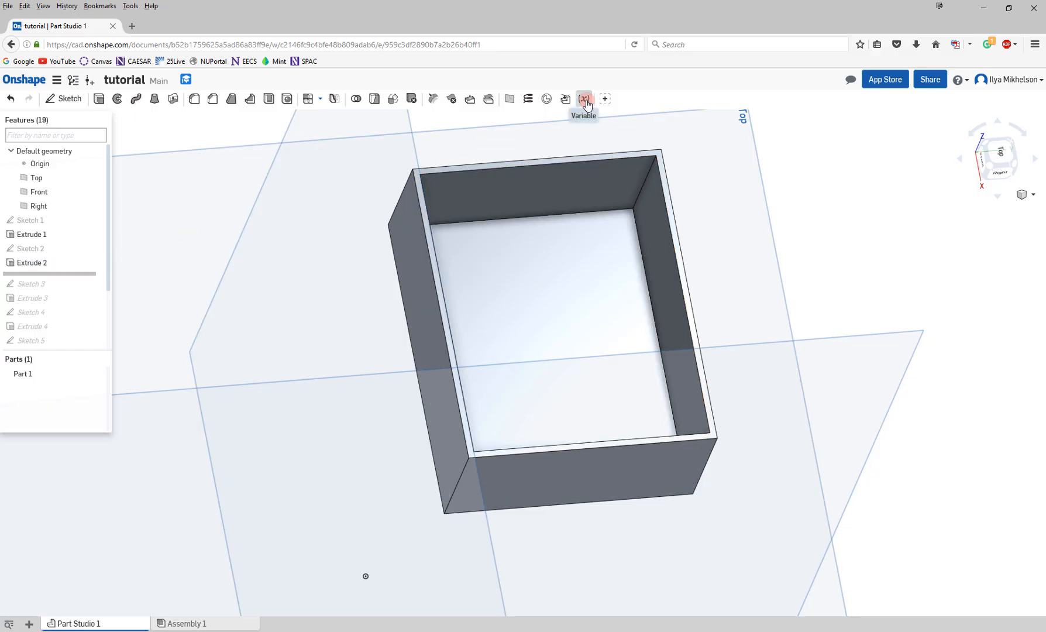
{"action": "left_click", "coordinate": [194, 134]}
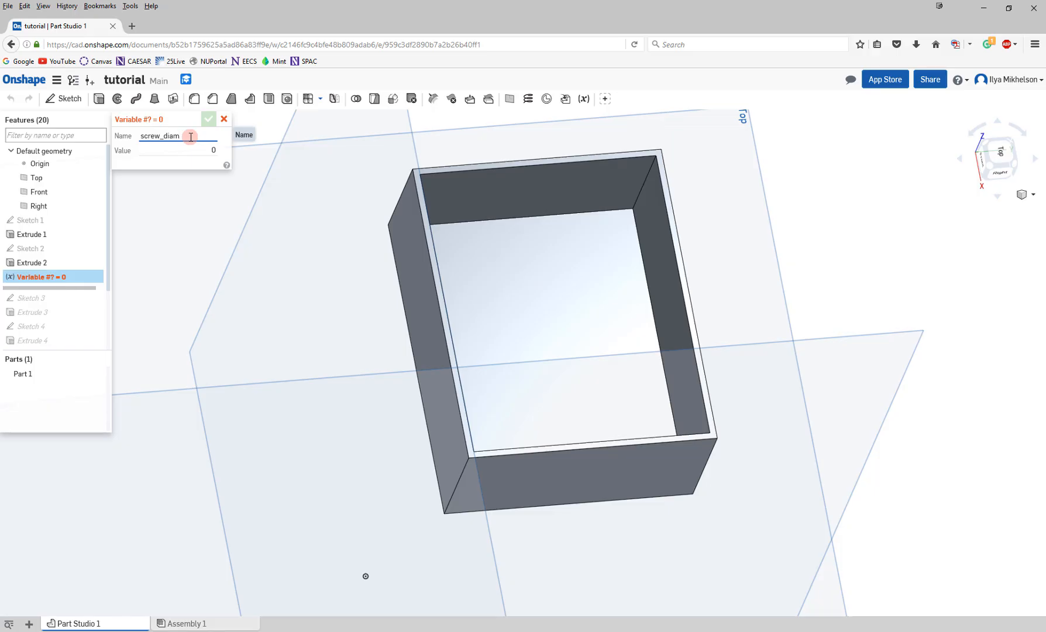
{"action": "key", "text": "Tab"}
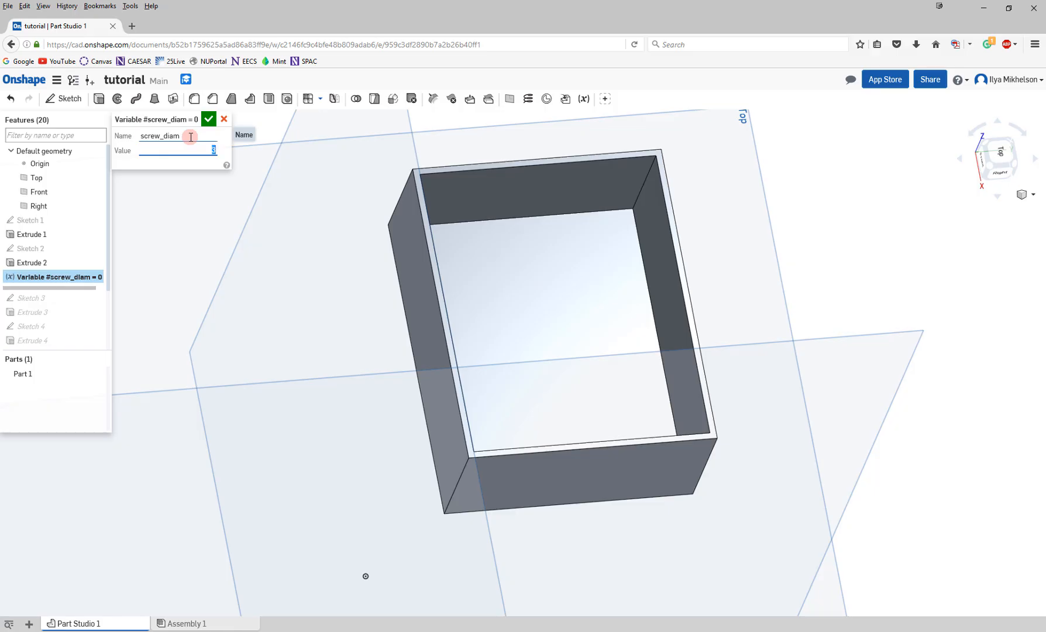
{"action": "left_click", "coordinate": [170, 153]}
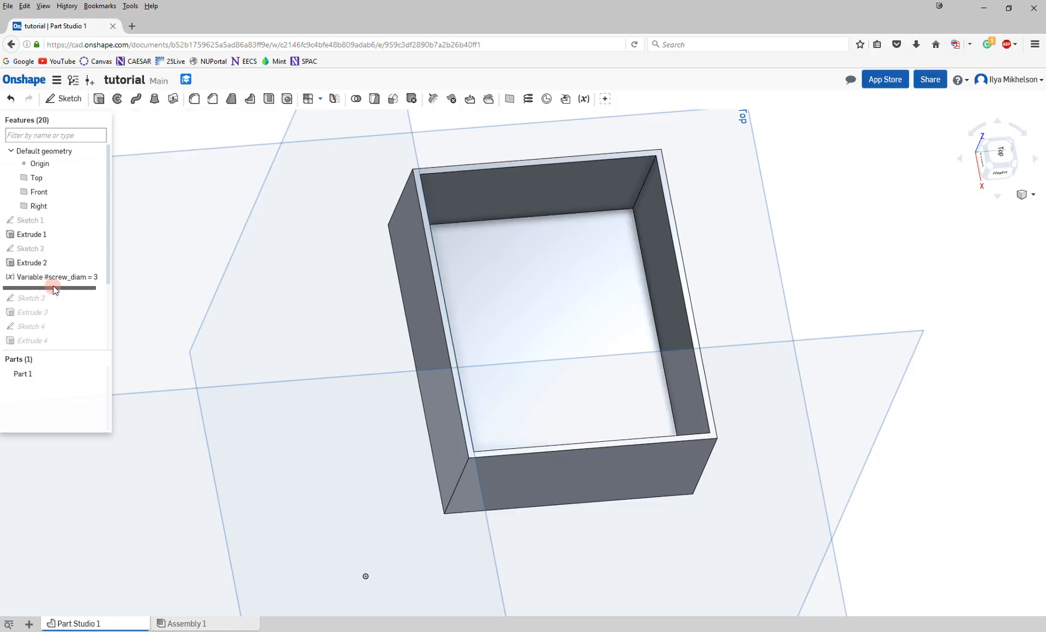
{"action": "mouse_move", "coordinate": [53, 294]}
{"action": "left_mouse_down"}
{"action": "mouse_move", "coordinate": [61, 363]}
{"action": "mouse_move", "coordinate": [74, 344]}
{"action": "left_mouse_up"}
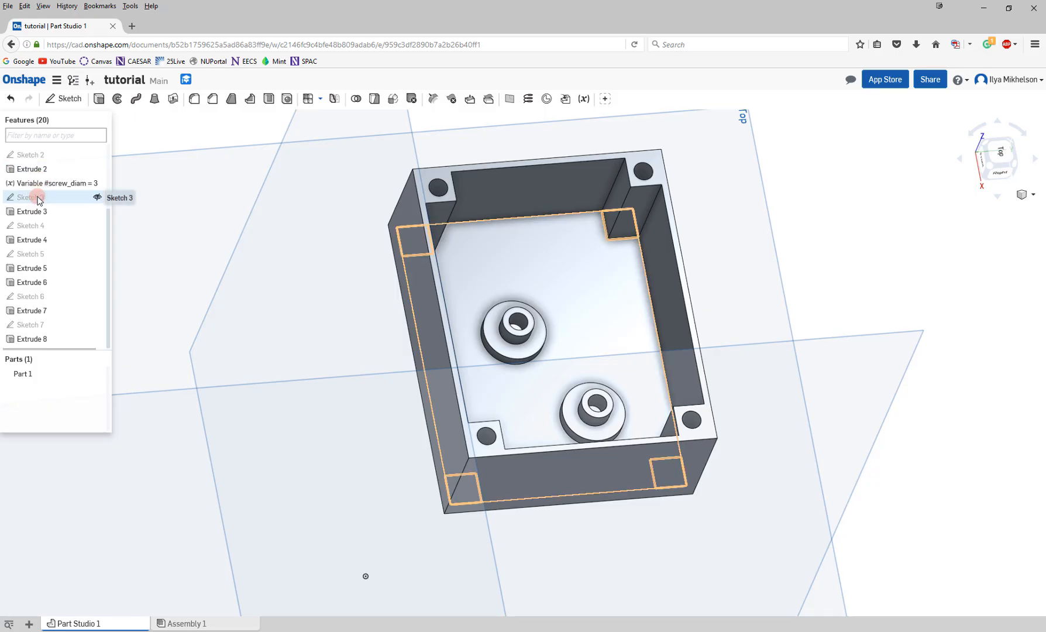
Edit Sketch 4 and set the diameter of the first corner screw hole to #screw_diam.
{"action": "double_click", "coordinate": [37, 227]}
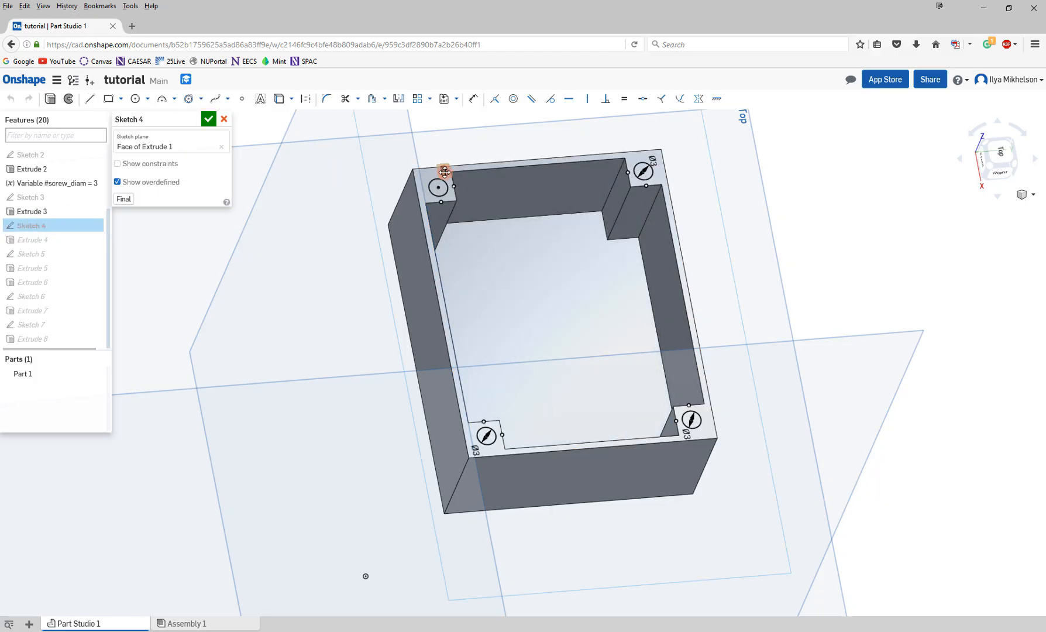
{"action": "scroll", "coordinate": [446, 171], "scroll_direction": "down", "scroll_amount": 3}
{"action": "scroll", "coordinate": [440, 199], "scroll_direction": "down", "scroll_amount": 5}
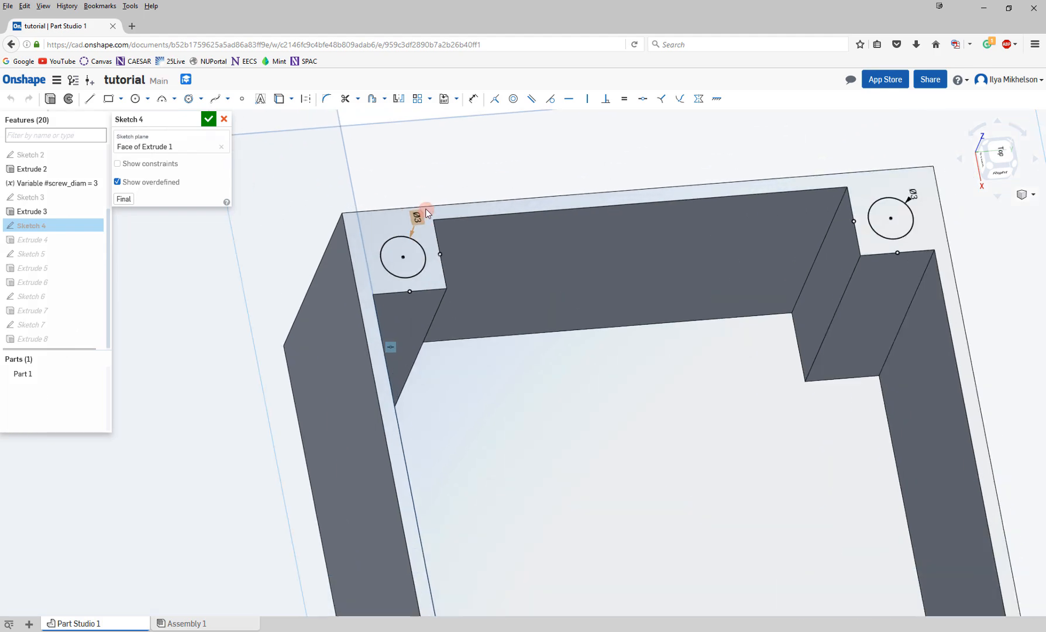
{"action": "double_click", "coordinate": [410, 224]}
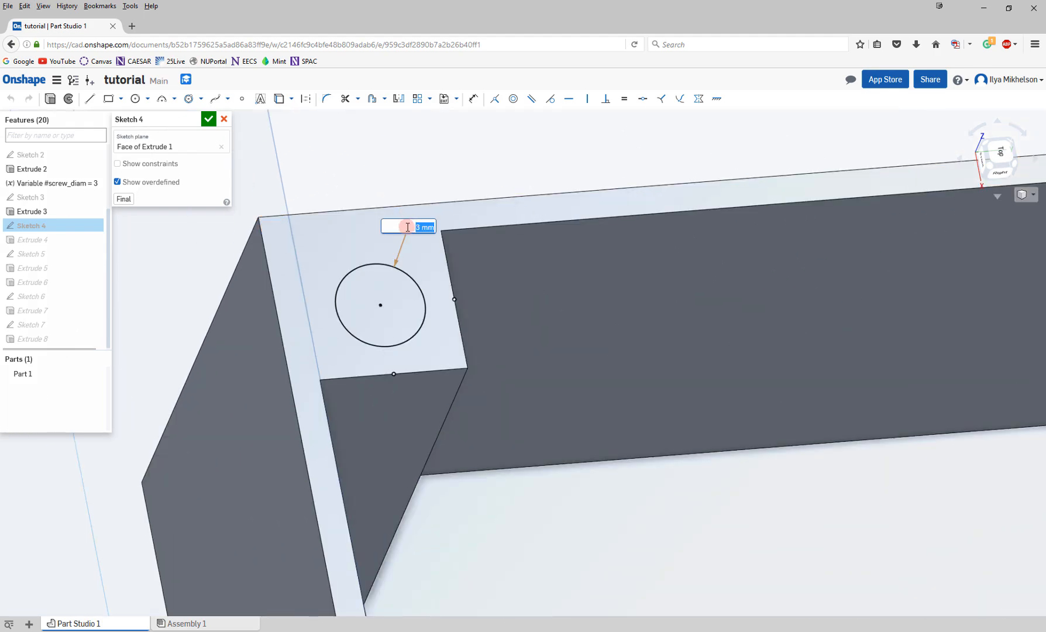
{"action": "type", "text": "#screw_diam"}
{"action": "left_click_drag", "start_coordinate": [387, 227], "coordinate": [460, 228]}
{"action": "key", "text": "Return"}
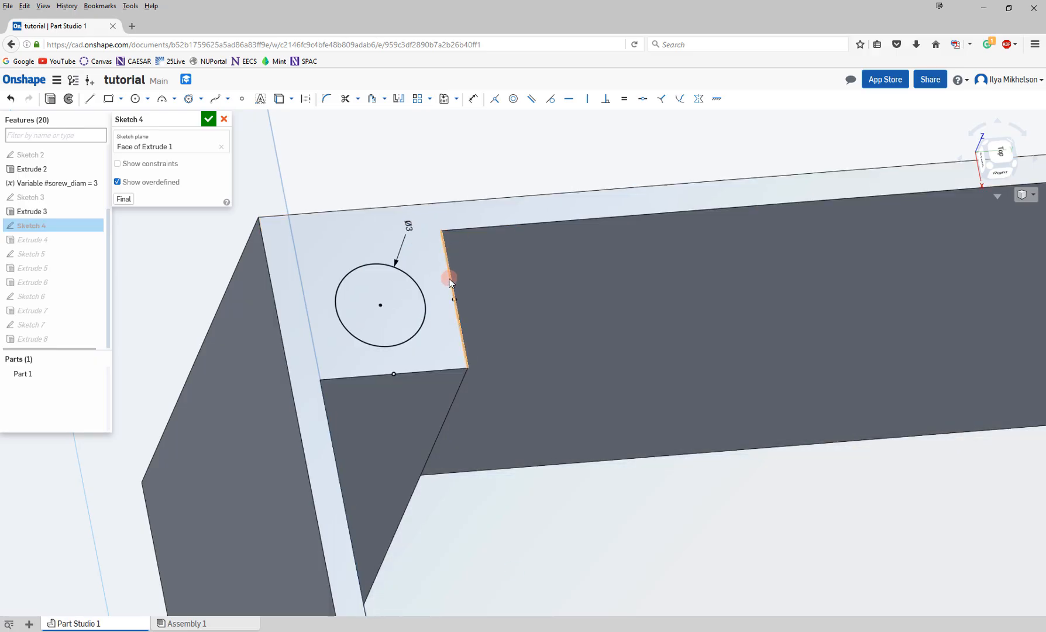
{"action": "scroll", "coordinate": [447, 278], "scroll_direction": "down", "scroll_amount": 4}
{"action": "double_click", "coordinate": [431, 253]}
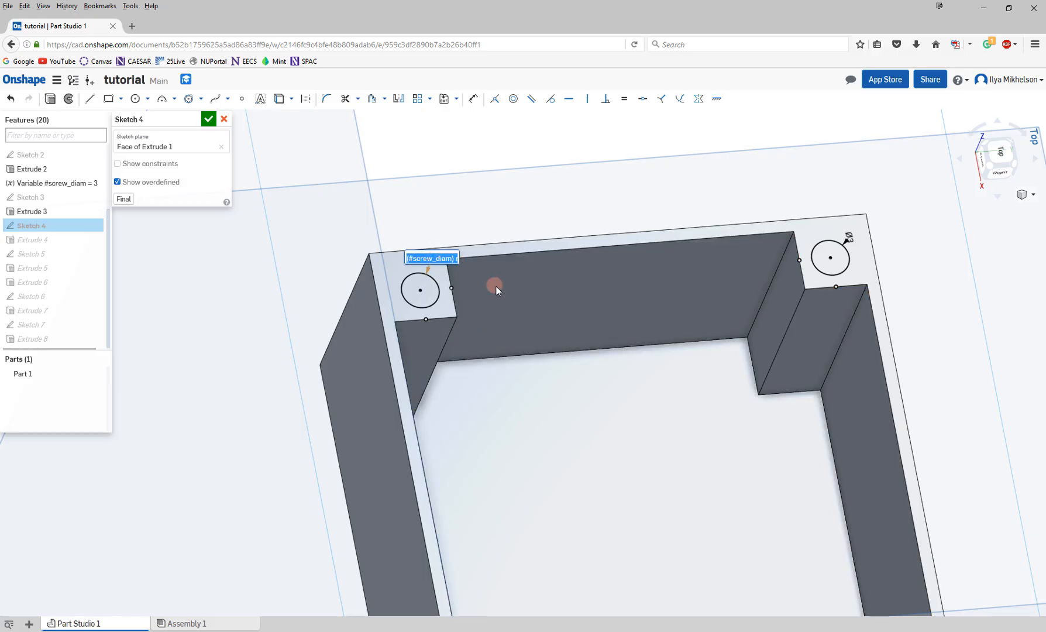
{"action": "key", "text": "Return"}
{"action": "scroll", "coordinate": [494, 379], "scroll_direction": "down", "scroll_amount": 2}
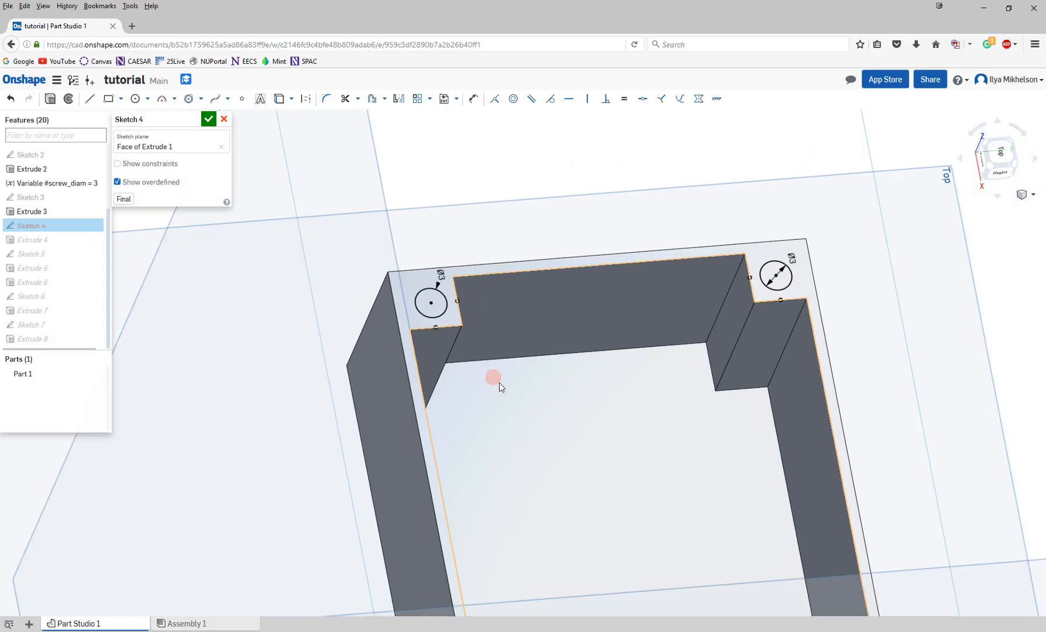
Set the diameters of the other three corner screw holes to #screw_diam and finish Sketch 4.
{"action": "middle_click_drag", "start_coordinate": [490, 330], "coordinate": [445, 148]}
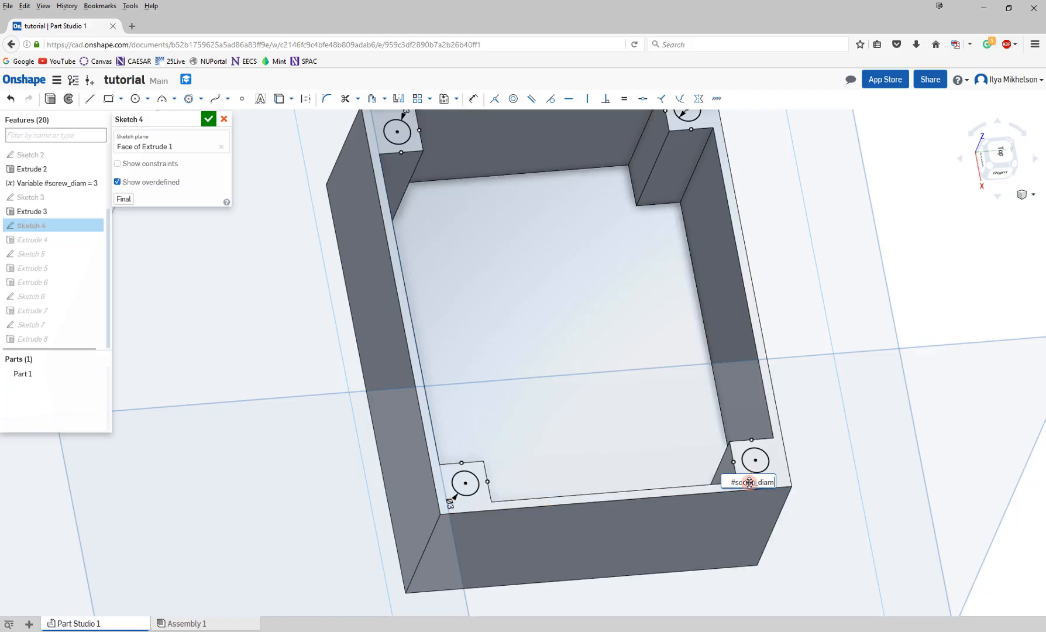
{"action": "middle_click_drag", "start_coordinate": [714, 209], "coordinate": [708, 256]}
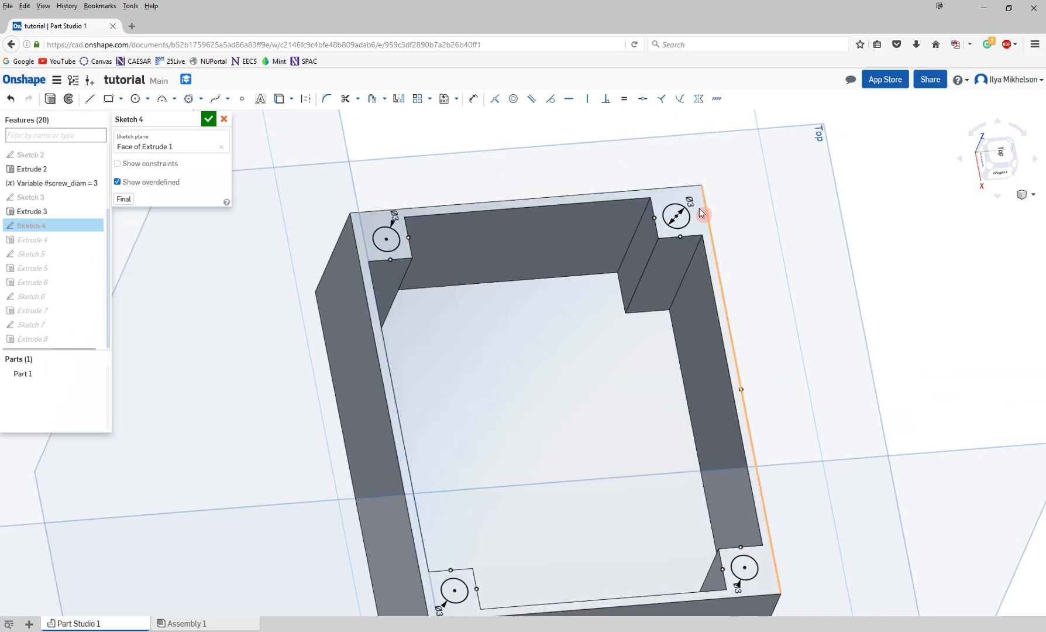
{"action": "double_click", "coordinate": [690, 201]}
{"action": "type", "text": "#screw_diam"}
{"action": "key", "text": "Return"}
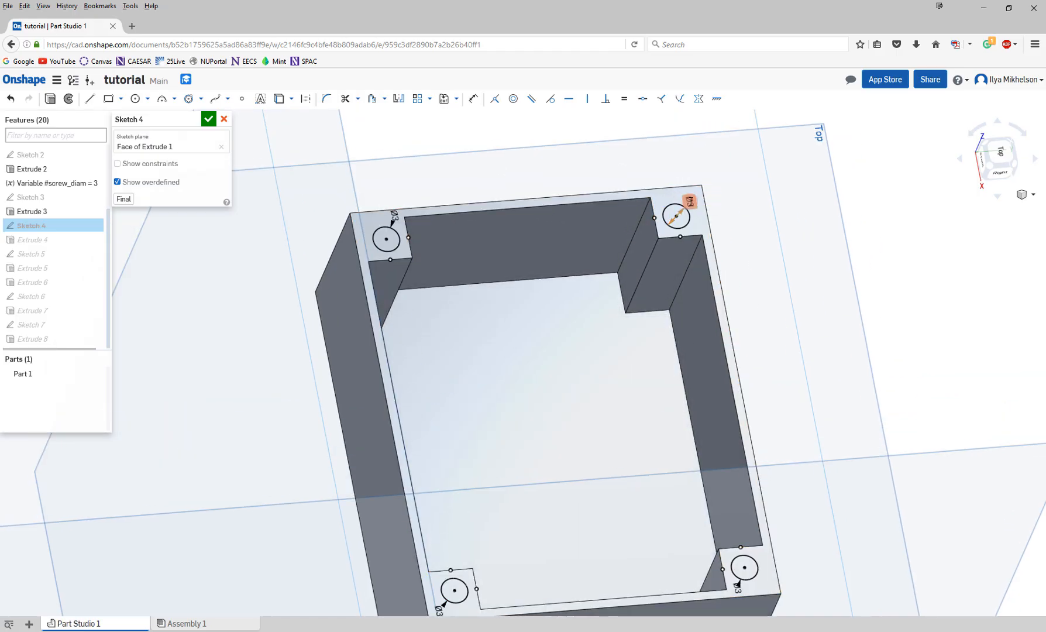
{"action": "left_click", "coordinate": [208, 120]}
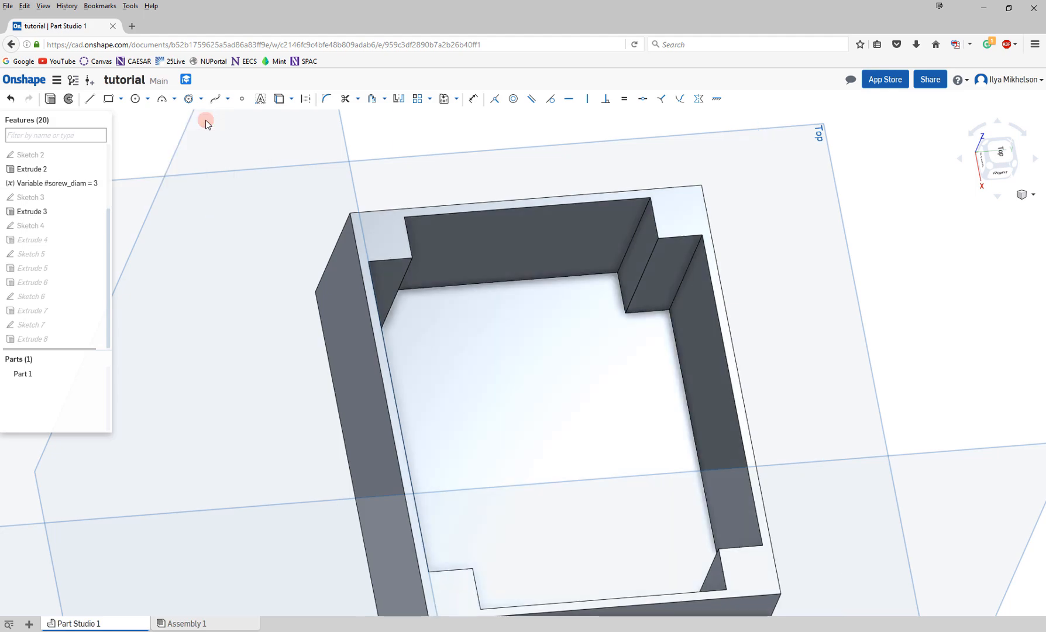
{"action": "left_click", "coordinate": [483, 381]}
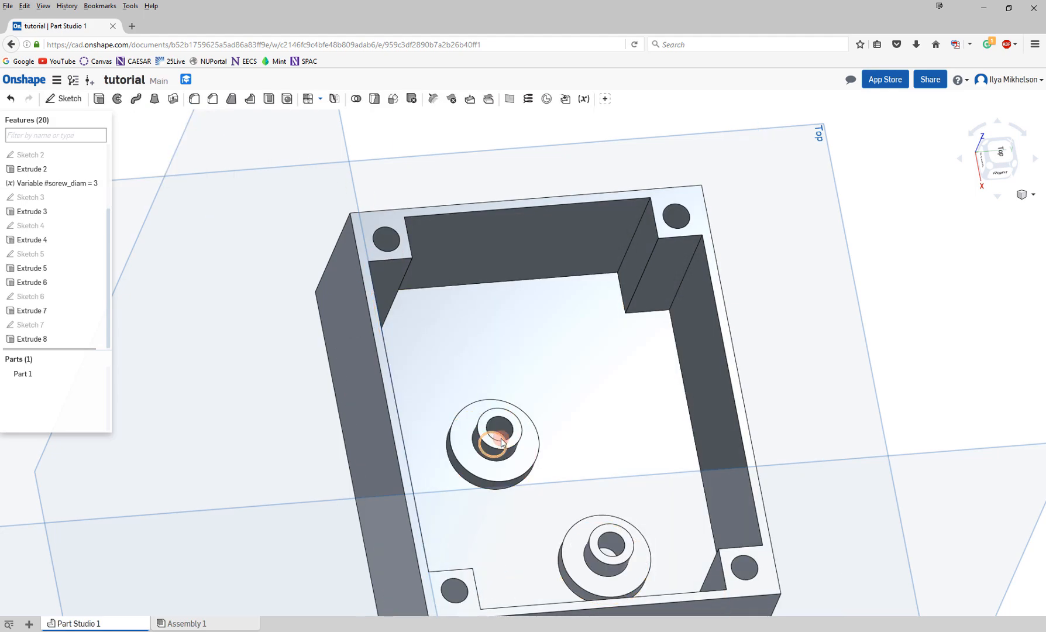
Edit Sketch 5, set the diameters of both inner standoff circles to #screw_diam, and finish the sketch.
{"action": "double_click", "coordinate": [49, 259]}
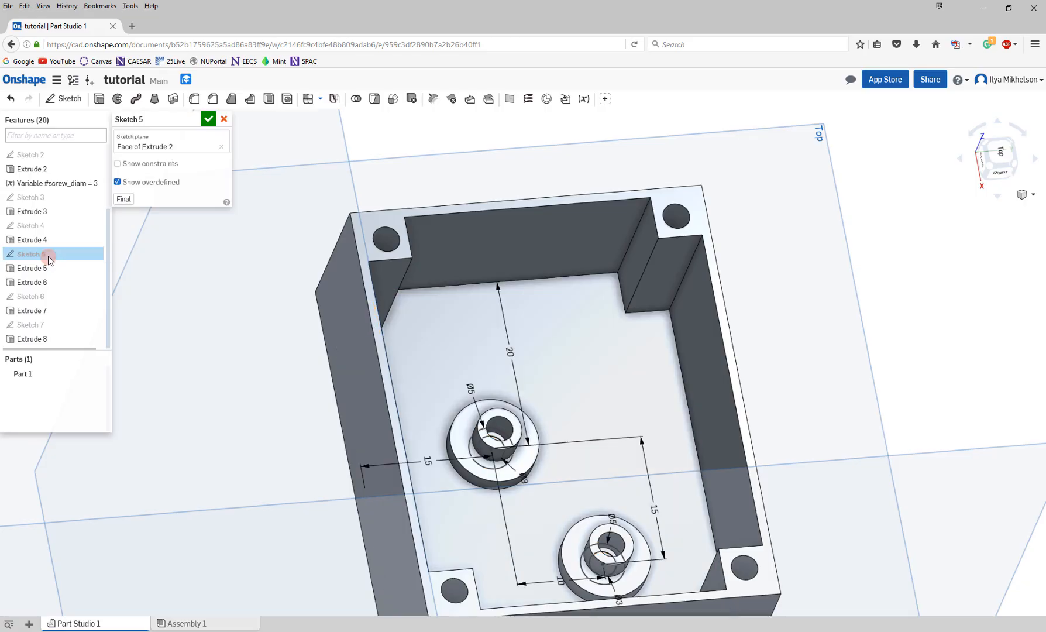
{"action": "scroll", "coordinate": [497, 455], "scroll_direction": "up", "scroll_amount": 5}
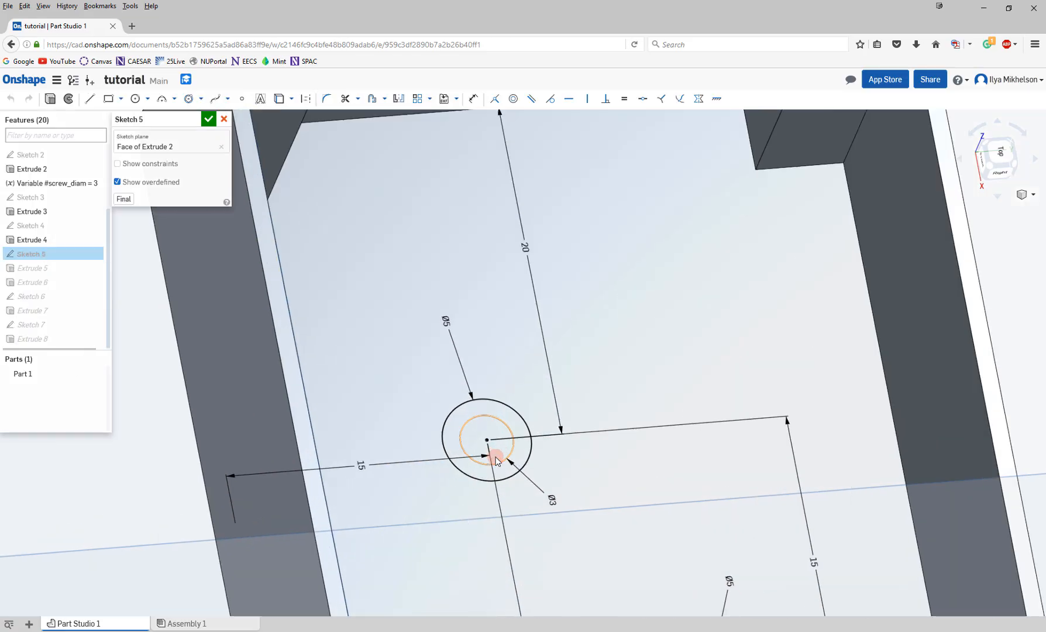
{"action": "double_click", "coordinate": [554, 500]}
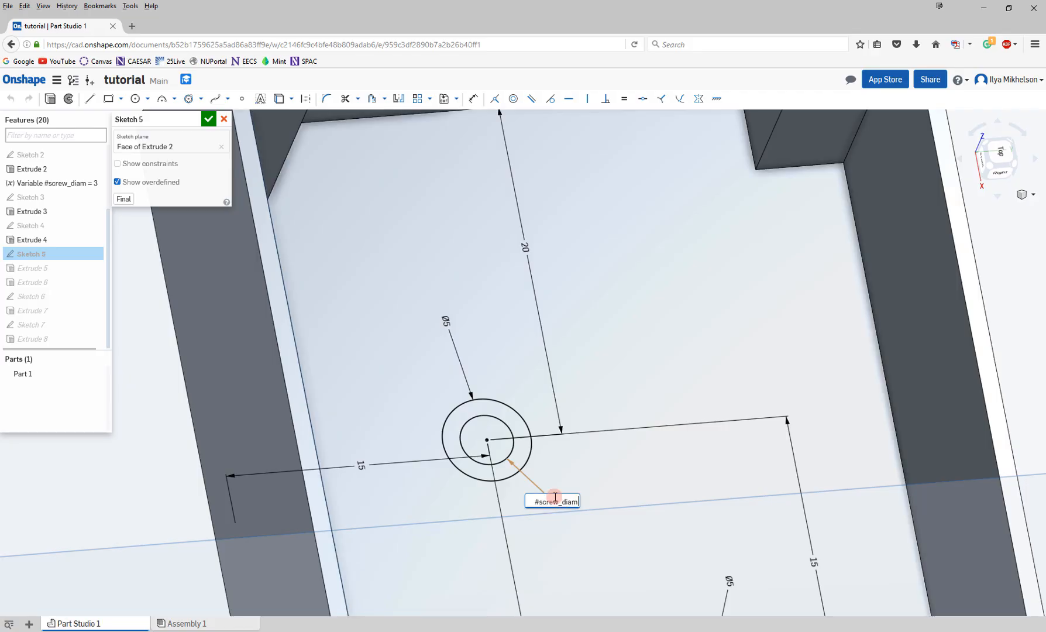
{"action": "key", "text": "Return"}
{"action": "middle_click_drag", "start_coordinate": [646, 516], "coordinate": [535, 315]}
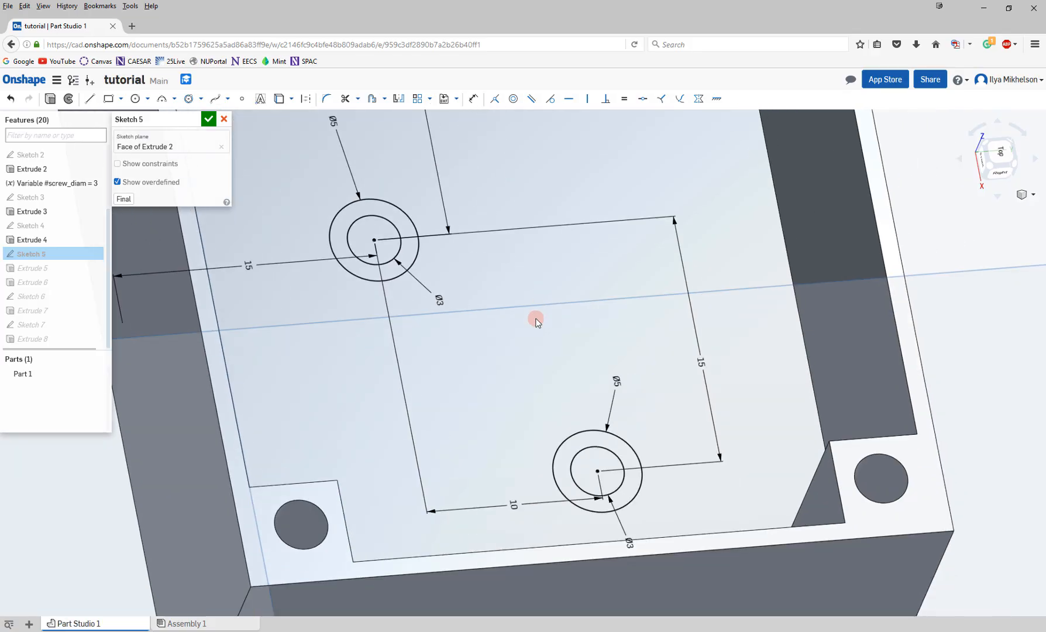
{"action": "double_click", "coordinate": [630, 543]}
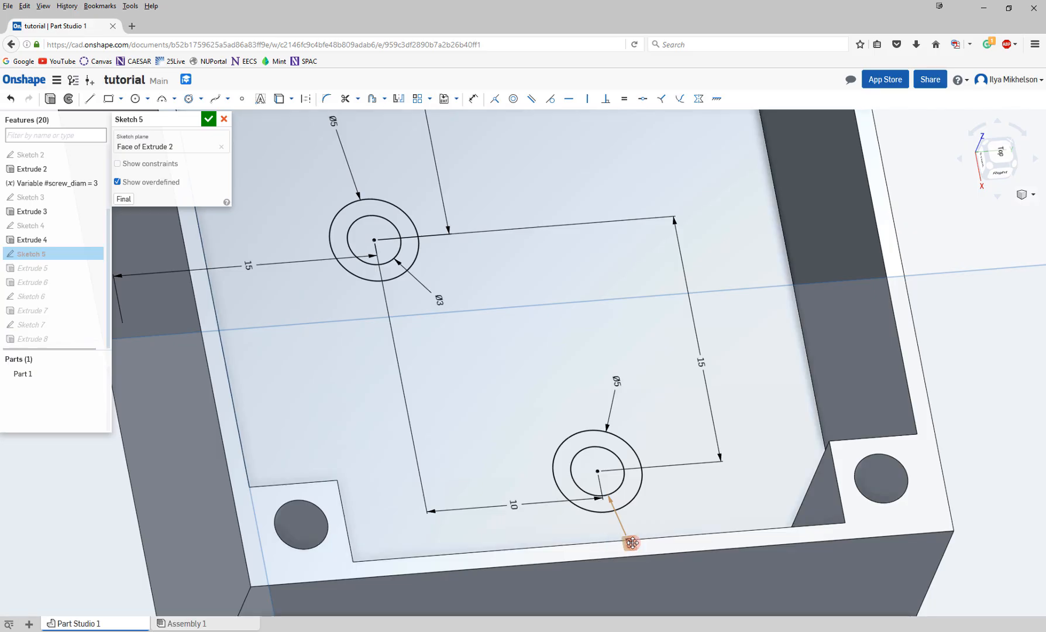
{"action": "key", "text": "Return"}
{"action": "left_click", "coordinate": [208, 118]}
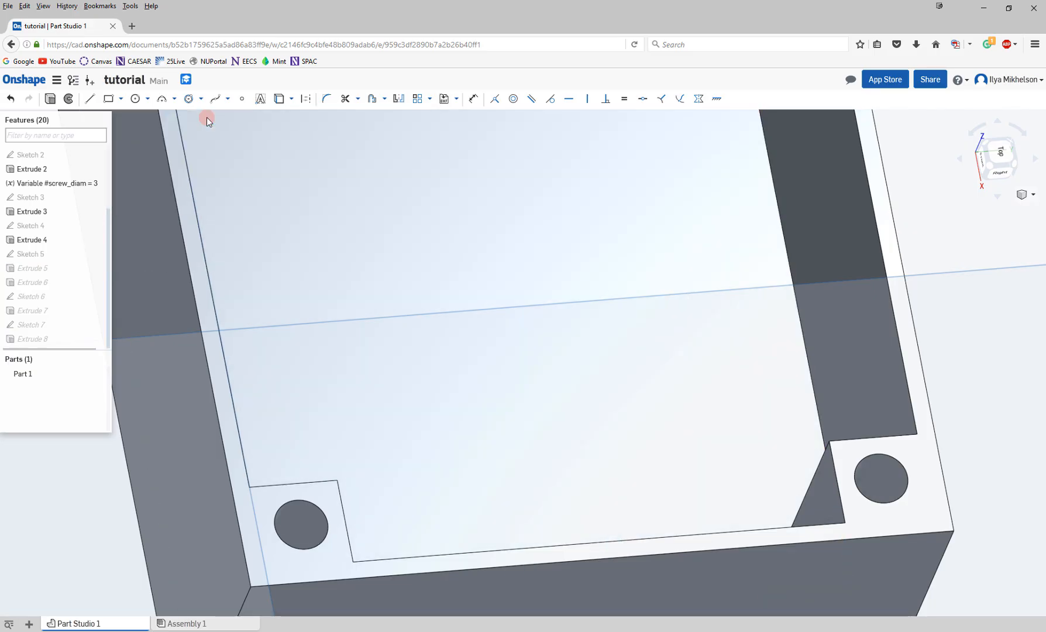
Set the value of the screw_diam variable to 1.
{"action": "scroll", "coordinate": [281, 249], "scroll_direction": "down", "scroll_amount": 3}
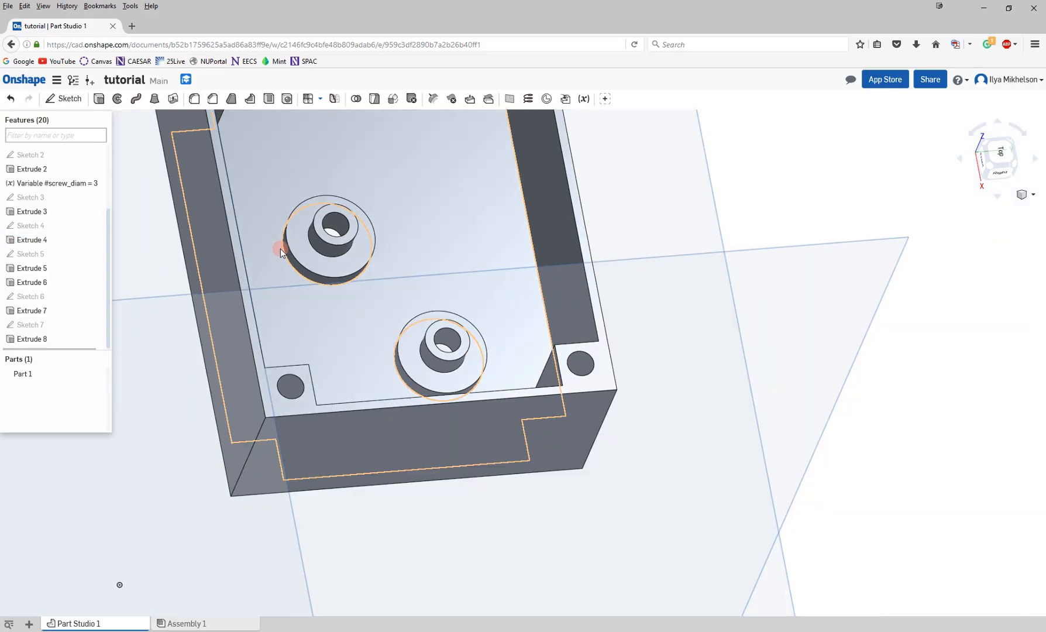
{"action": "middle_click_drag", "start_coordinate": [281, 240], "coordinate": [293, 334]}
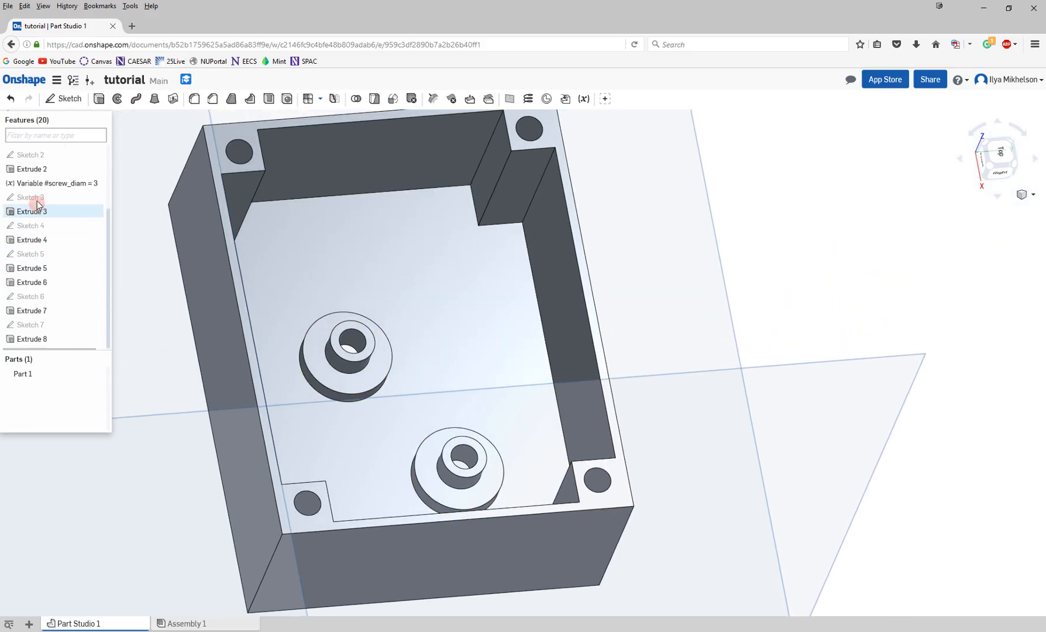
{"action": "double_click", "coordinate": [40, 184]}
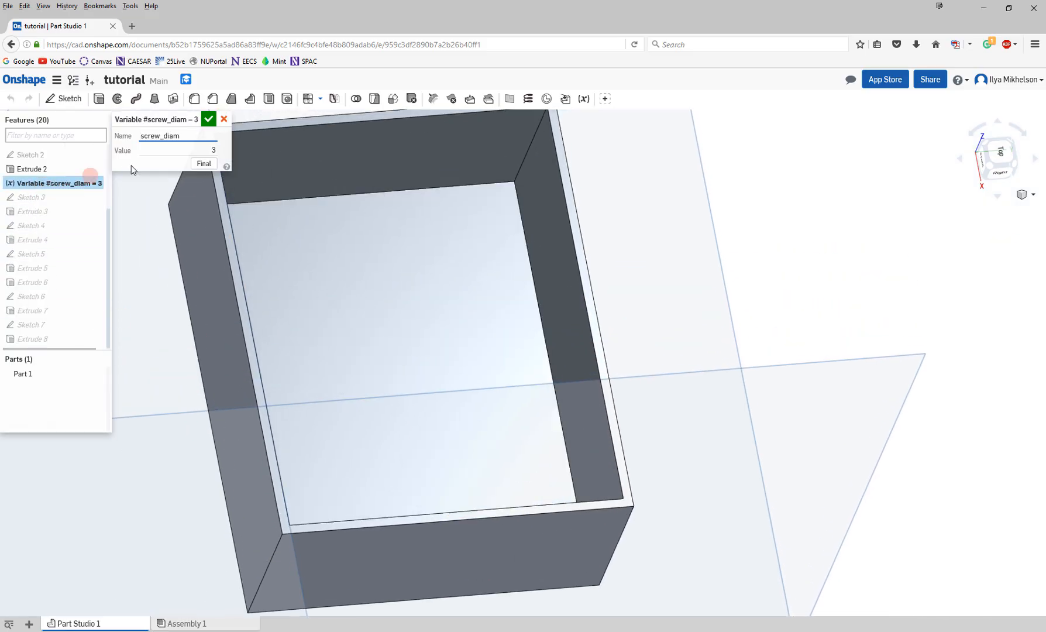
{"action": "left_click", "coordinate": [214, 149]}
{"action": "double_click", "coordinate": [214, 149]}
{"action": "left_click", "coordinate": [208, 120]}
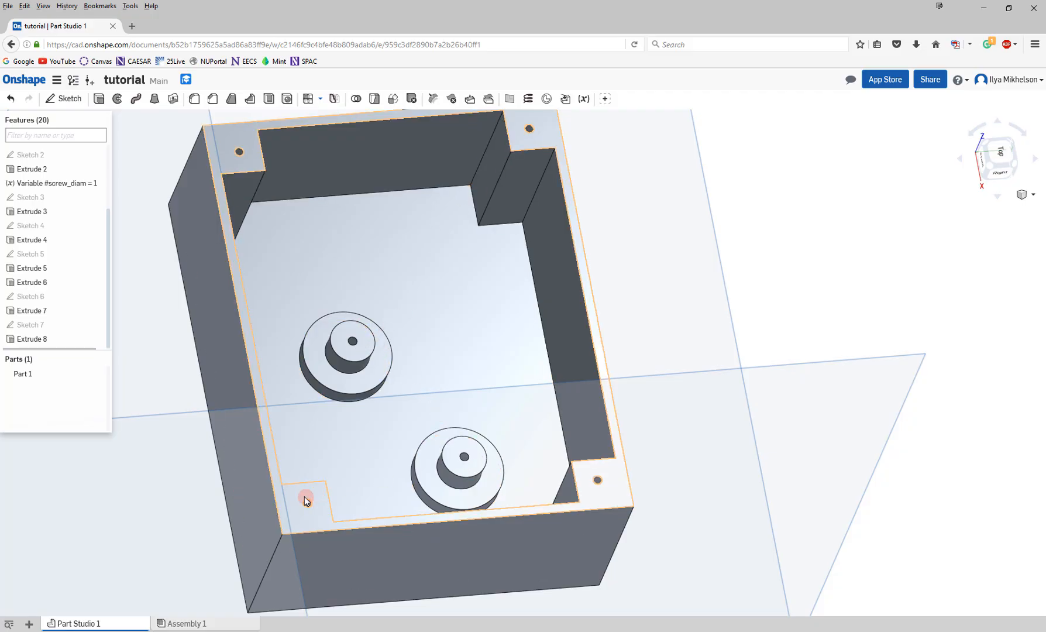
Restore the screw_diam variable's value to 3.
{"action": "double_click", "coordinate": [59, 185]}
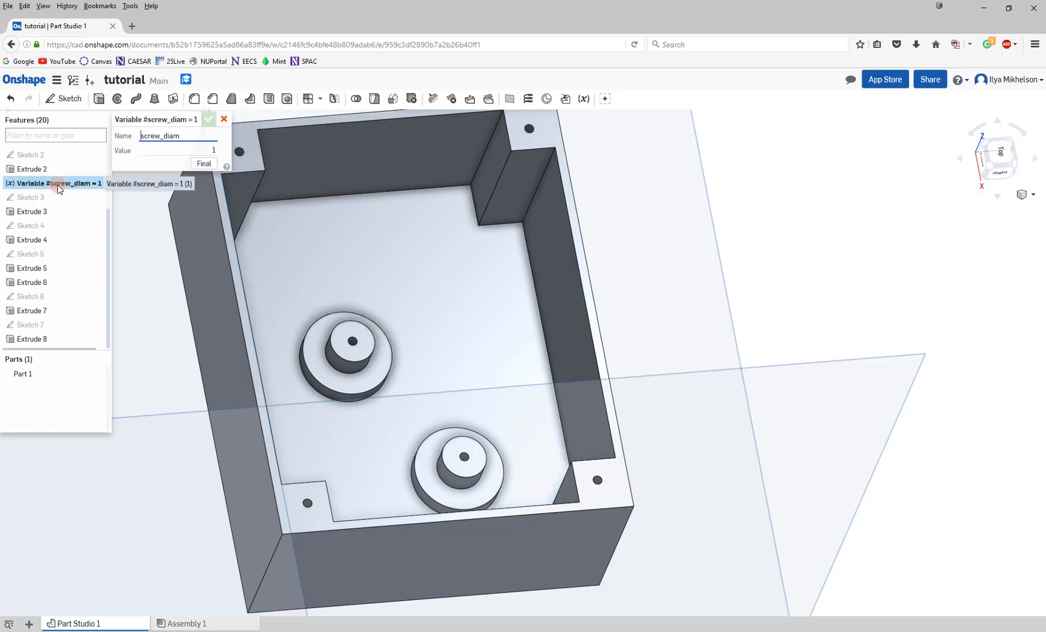
{"action": "double_click", "coordinate": [222, 148]}
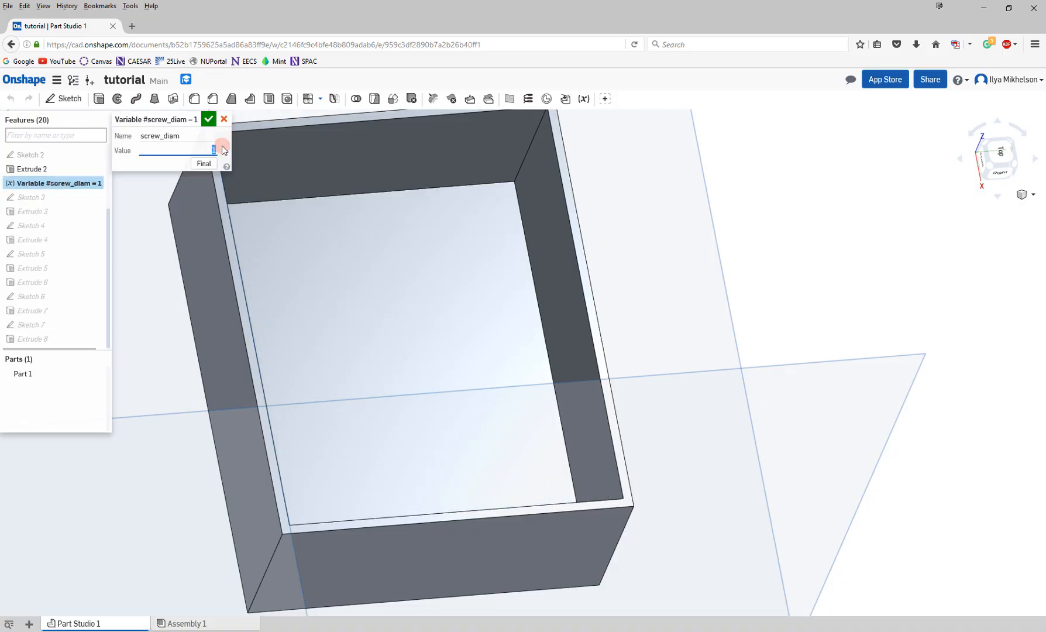
{"action": "type", "text": "3"}
{"action": "left_click", "coordinate": [207, 120]}
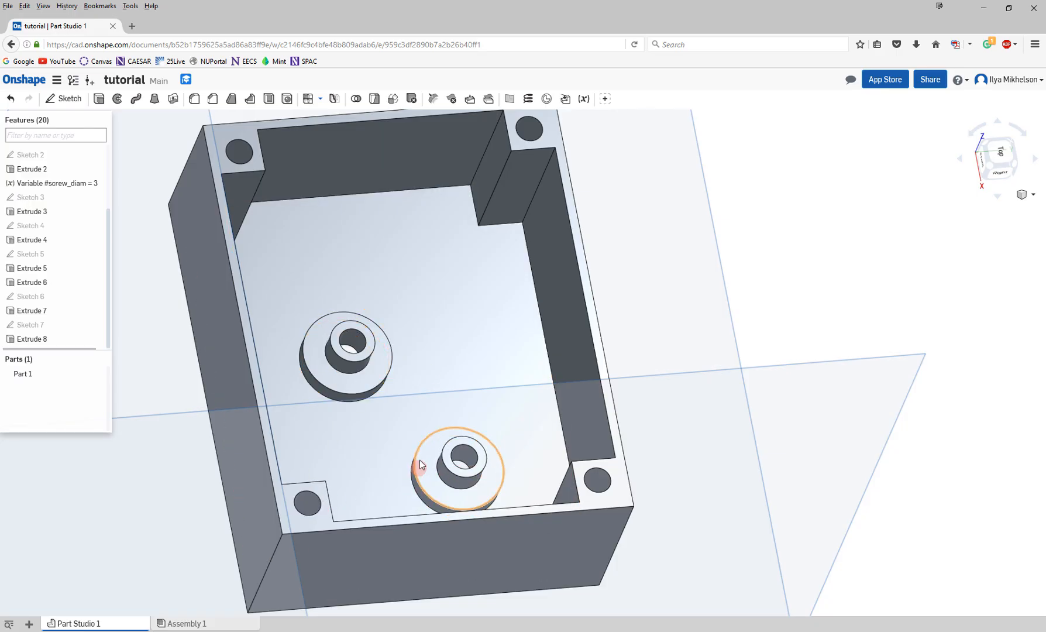
Start a sketch on the Top plane and draw a rectangle about 39.6 by 50 mm beside the enclosure box.
{"action": "scroll", "coordinate": [424, 355], "scroll_direction": "down", "scroll_amount": 5}
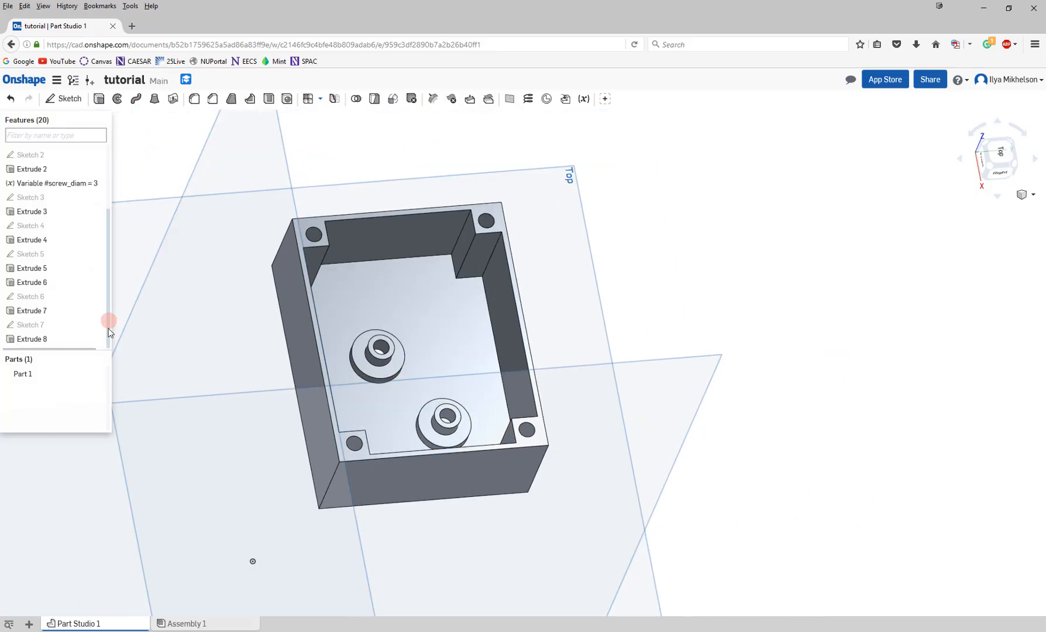
{"action": "left_click_drag", "start_coordinate": [108, 324], "coordinate": [109, 336]}
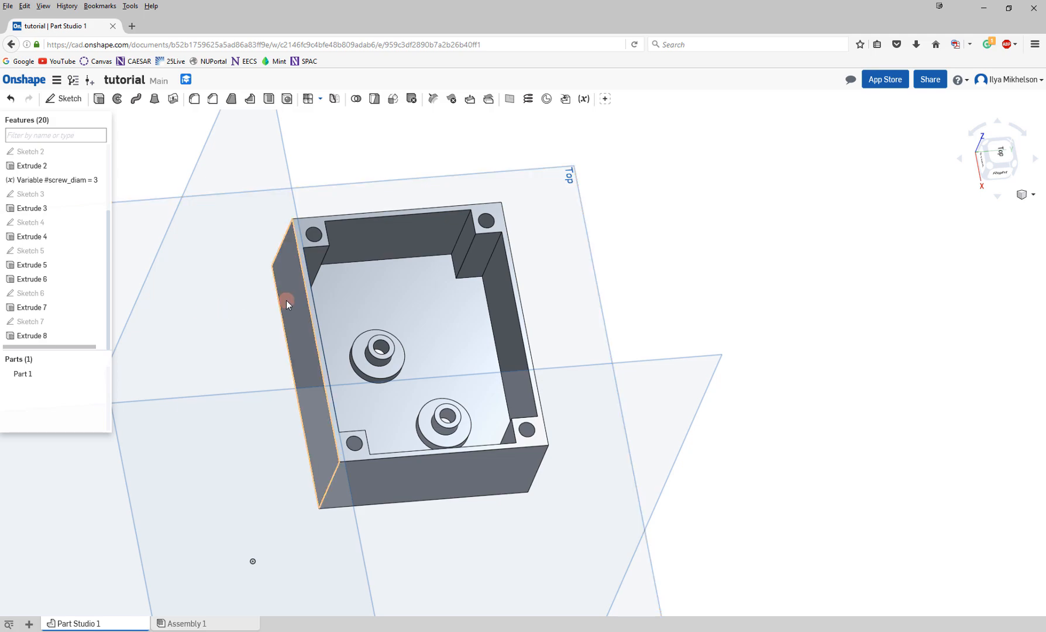
{"action": "middle_click_drag", "start_coordinate": [300, 348], "coordinate": [424, 229]}
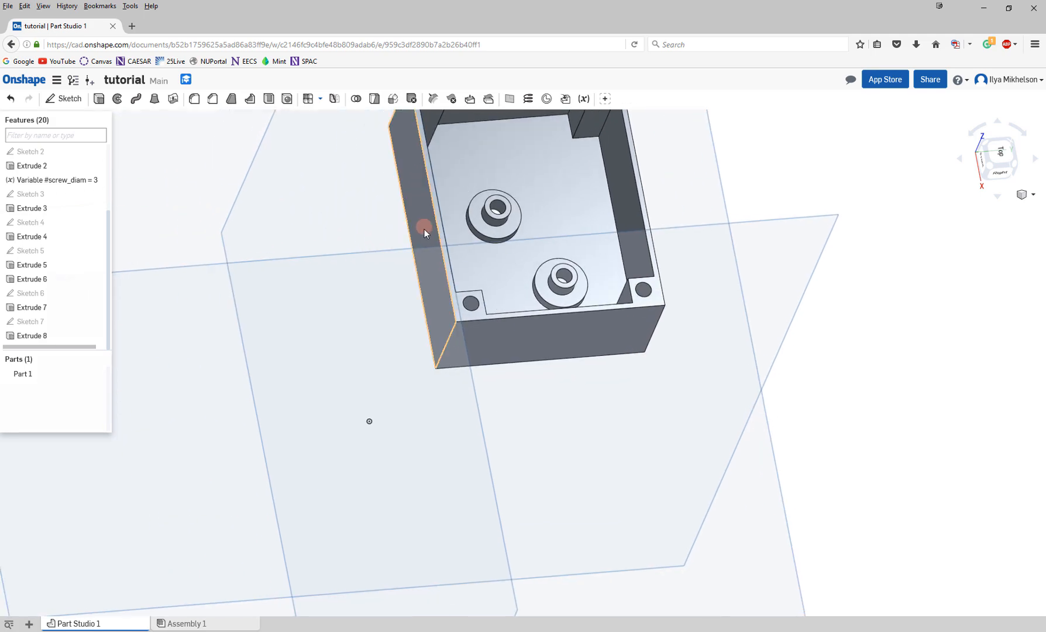
{"action": "scroll", "coordinate": [410, 243], "scroll_direction": "down", "scroll_amount": 3}
{"action": "right_click_drag", "start_coordinate": [355, 270], "coordinate": [353, 283]}
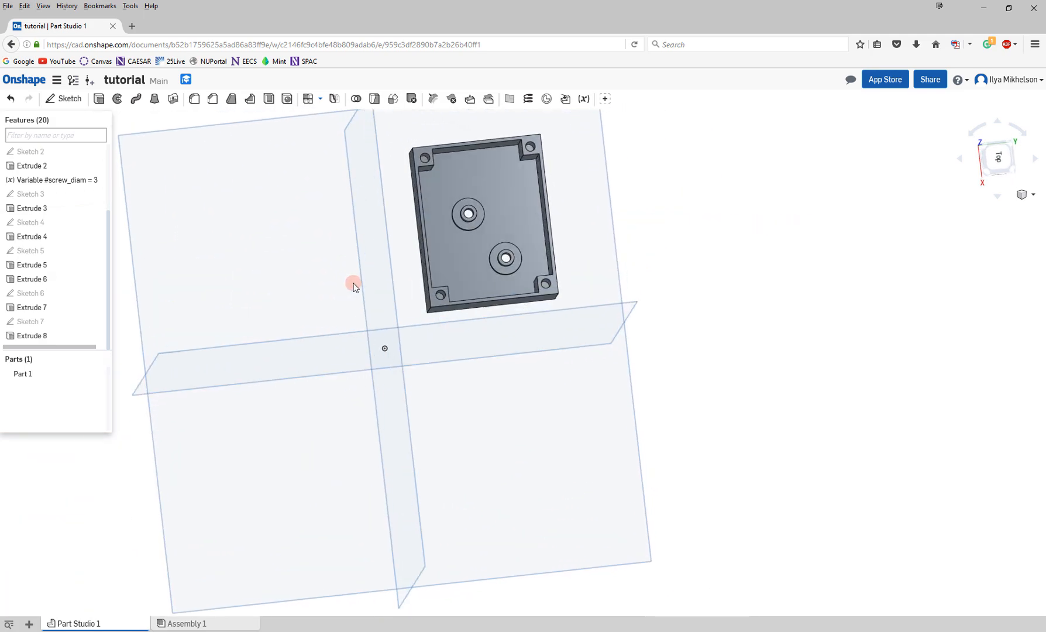
{"action": "left_click", "coordinate": [67, 101]}
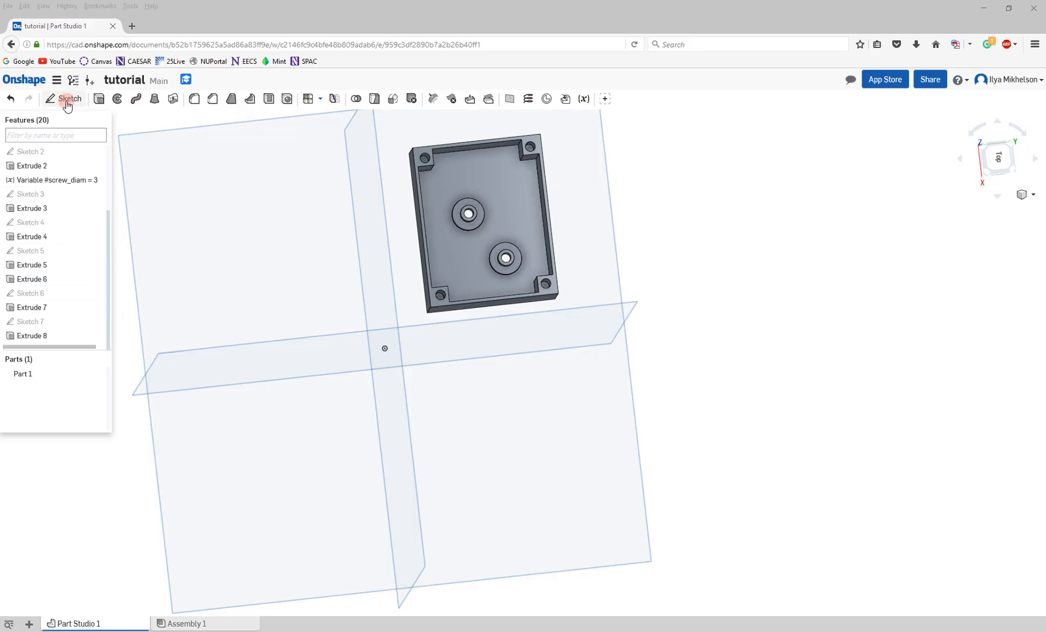
{"action": "left_click", "coordinate": [253, 253]}
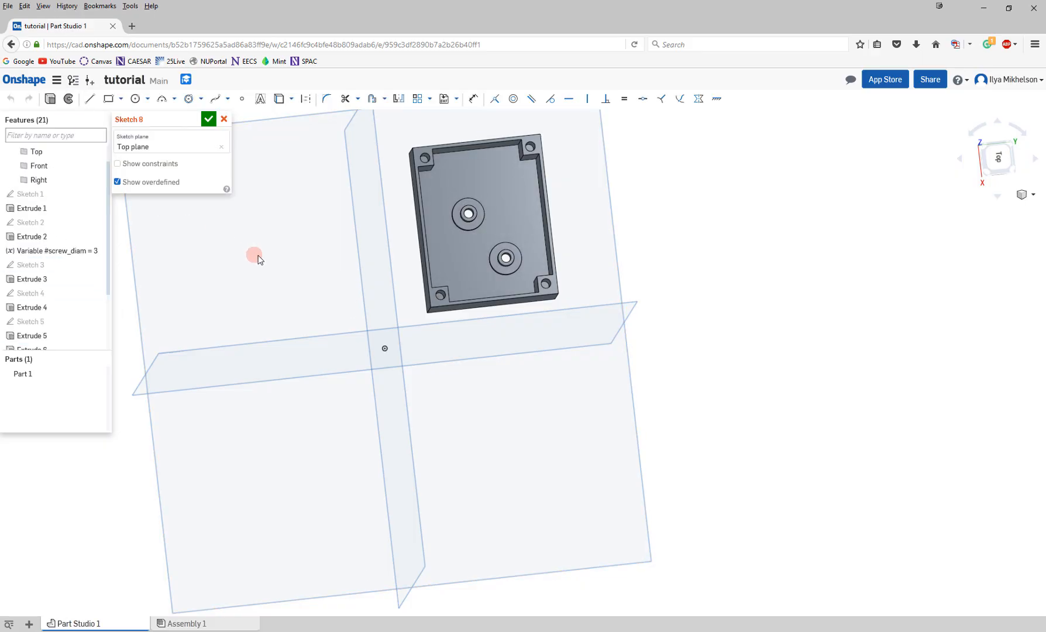
{"action": "left_click", "coordinate": [109, 100]}
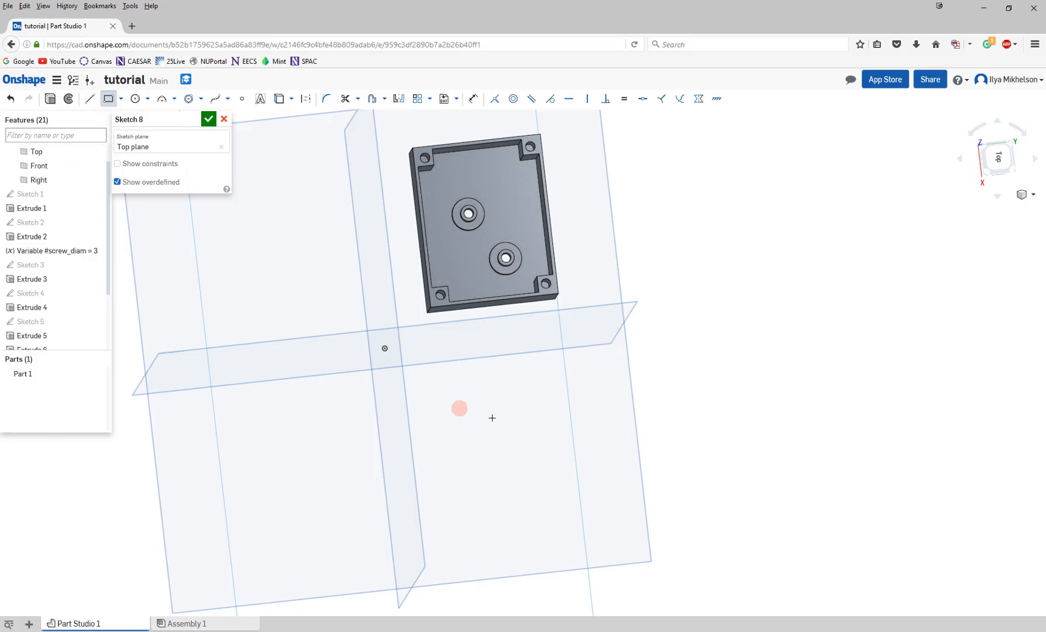
{"action": "left_click", "coordinate": [438, 393]}
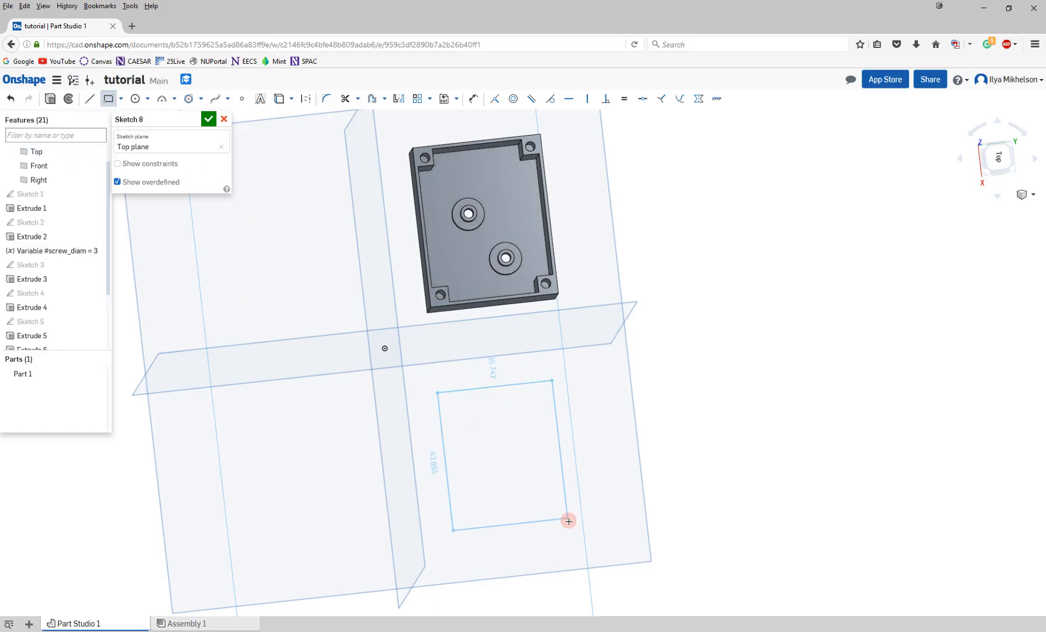
{"action": "left_click", "coordinate": [581, 537]}
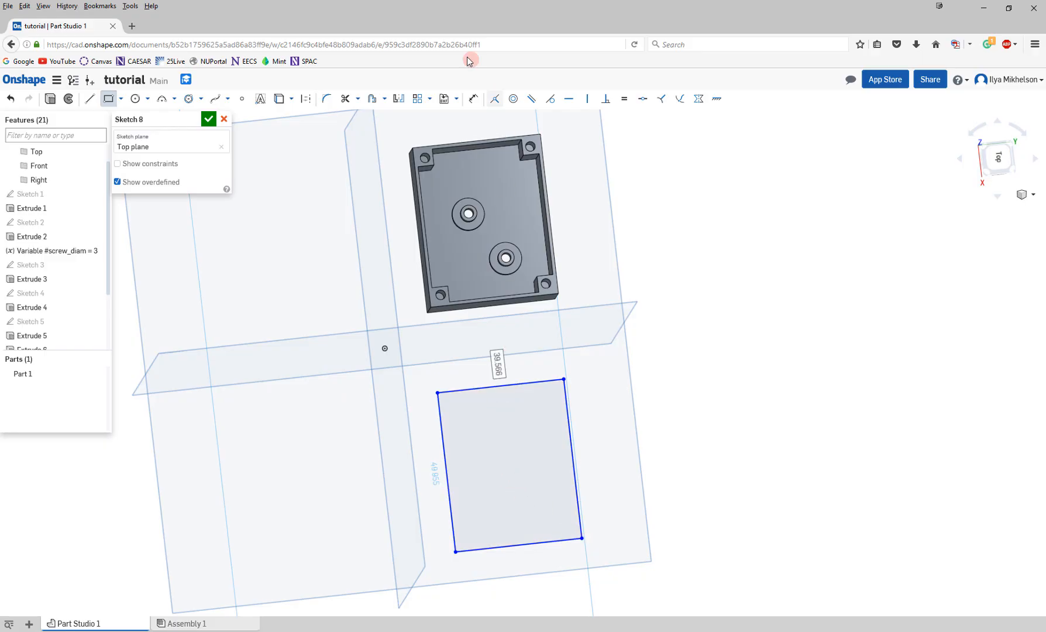
Set the rectangle's short side to 40 mm, dimension its long side, and finish the sketch.
{"action": "left_click", "coordinate": [476, 99]}
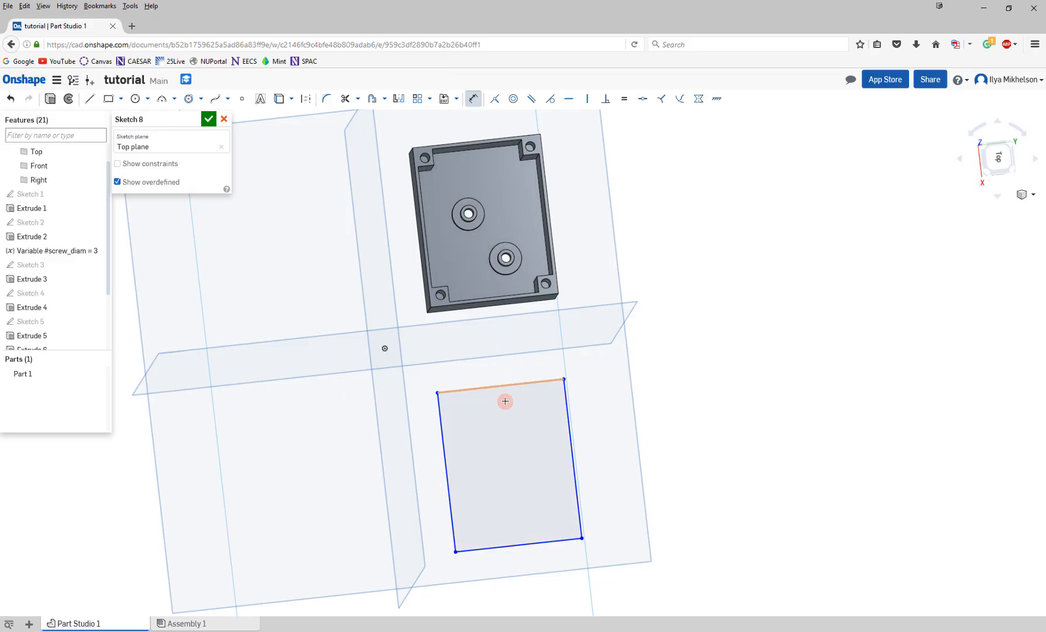
{"action": "left_click", "coordinate": [502, 369]}
{"action": "left_click", "coordinate": [501, 361]}
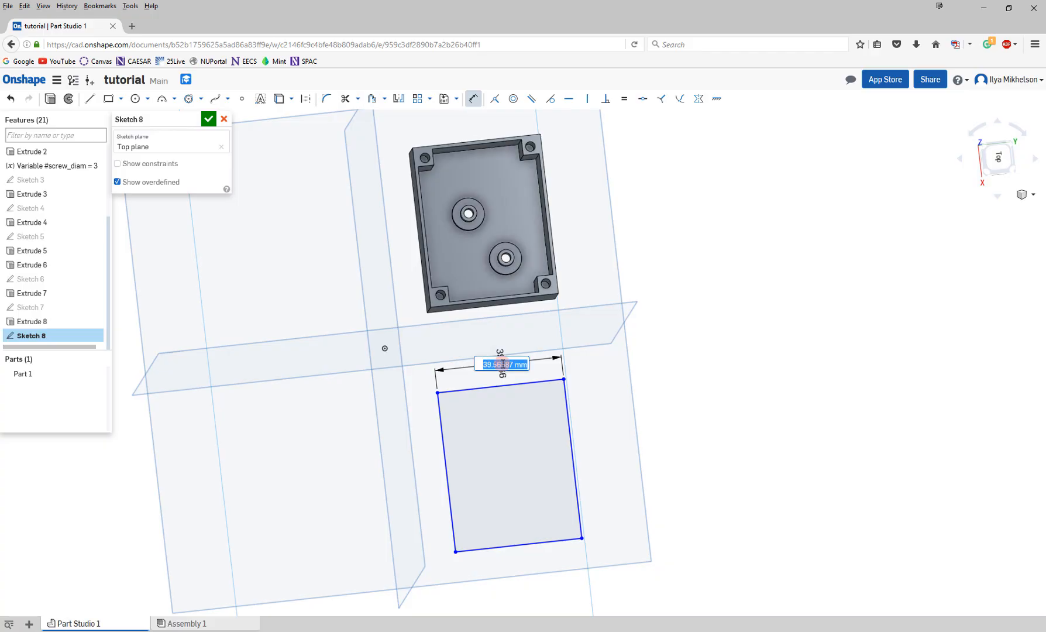
{"action": "type", "text": "40"}
{"action": "key", "text": "Return"}
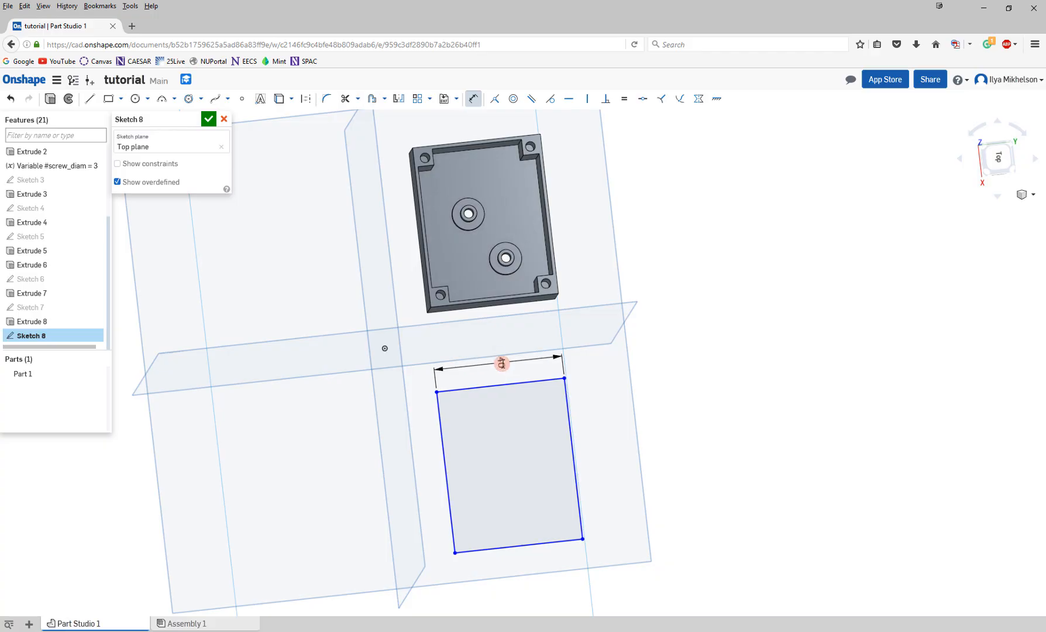
{"action": "left_click", "coordinate": [440, 459]}
{"action": "left_click", "coordinate": [439, 465]}
{"action": "type", "text": "50.504"}
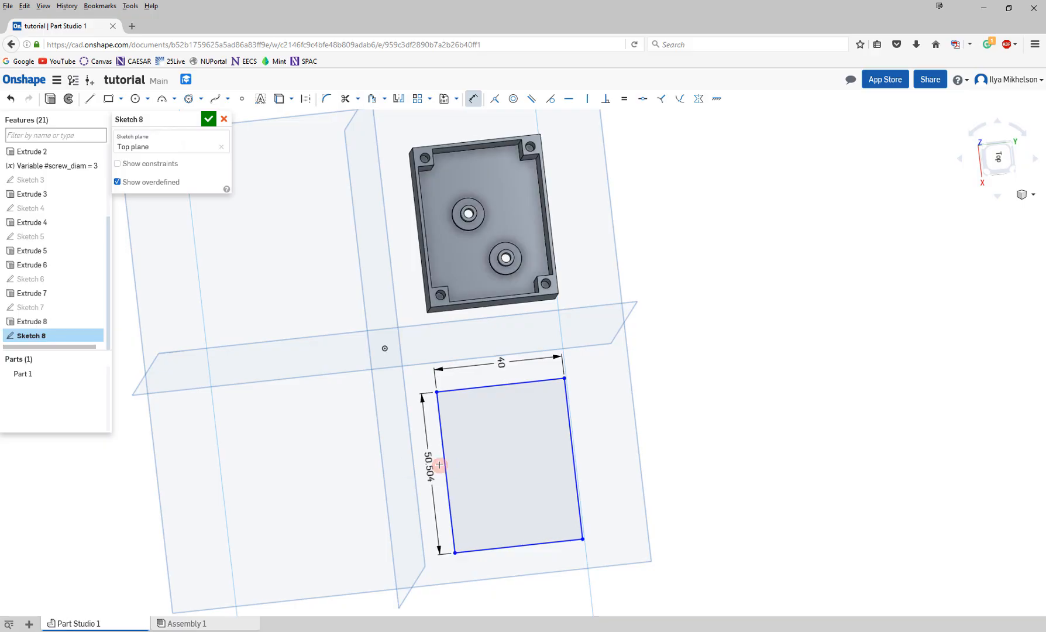
{"action": "key", "text": "Return"}
{"action": "left_click", "coordinate": [208, 120]}
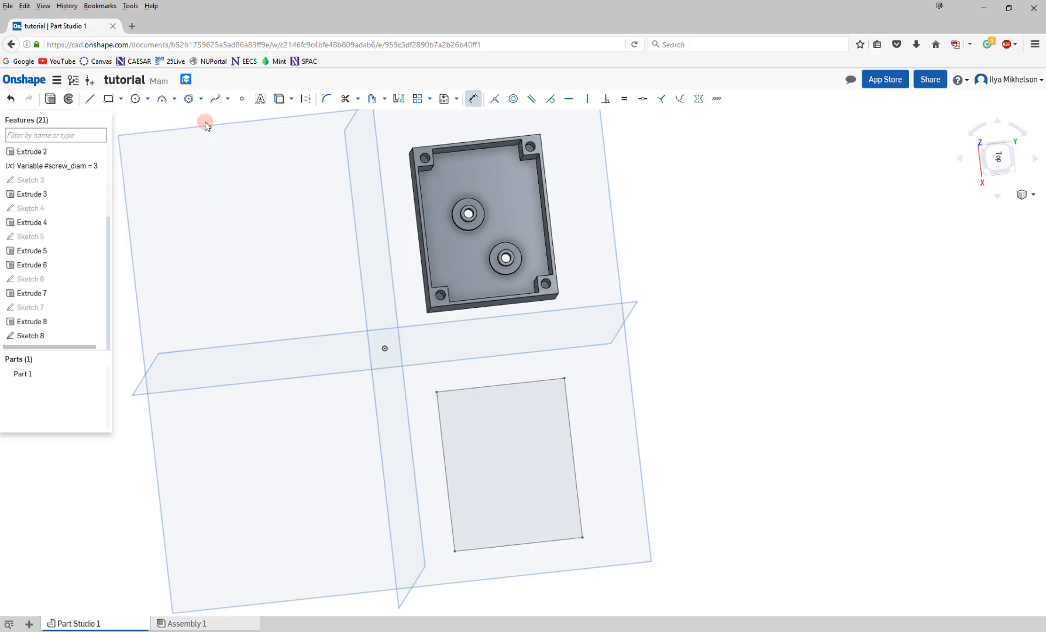
Extrude the rectangle 2 mm as a new solid part to form the lid plate.
{"action": "left_click", "coordinate": [299, 325]}
{"action": "left_click", "coordinate": [383, 540]}
{"action": "left_click", "coordinate": [63, 156]}
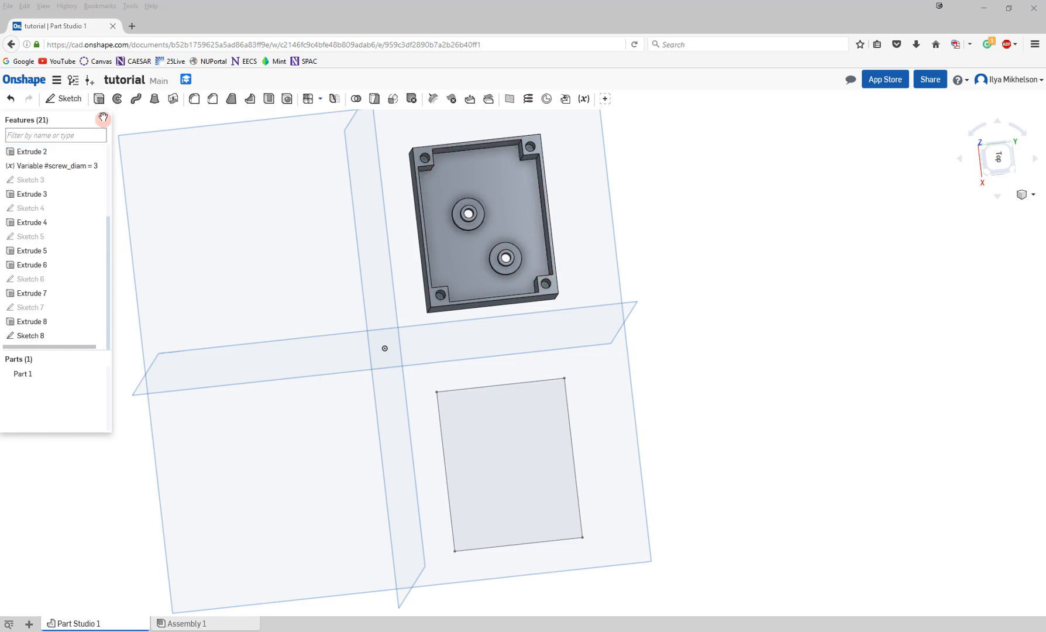
{"action": "left_click", "coordinate": [99, 99]}
{"action": "left_click", "coordinate": [530, 452]}
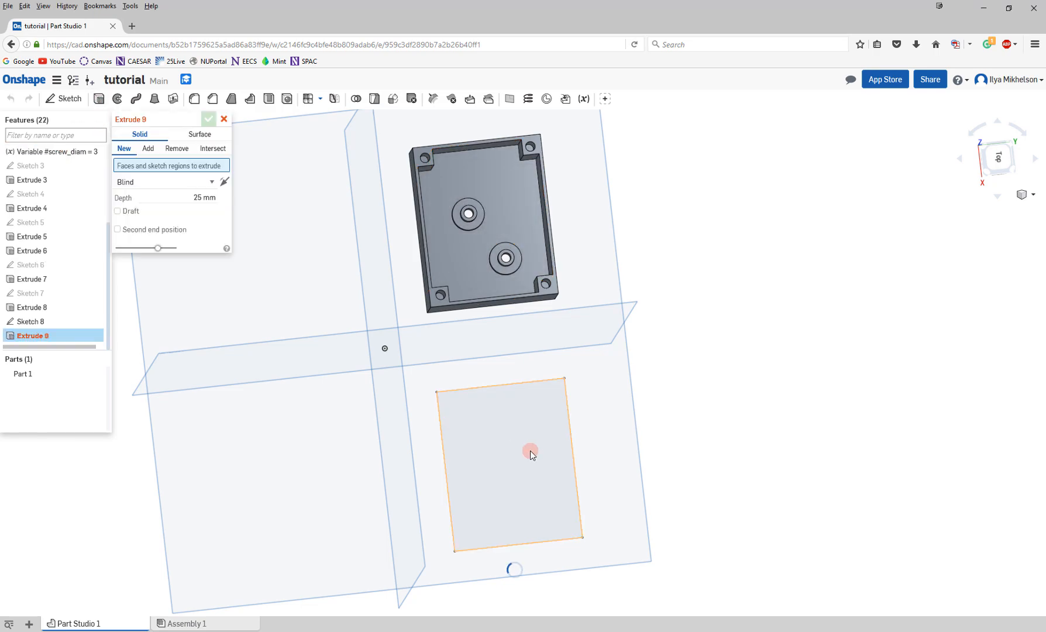
{"action": "left_click", "coordinate": [199, 206]}
{"action": "type", "text": "2"}
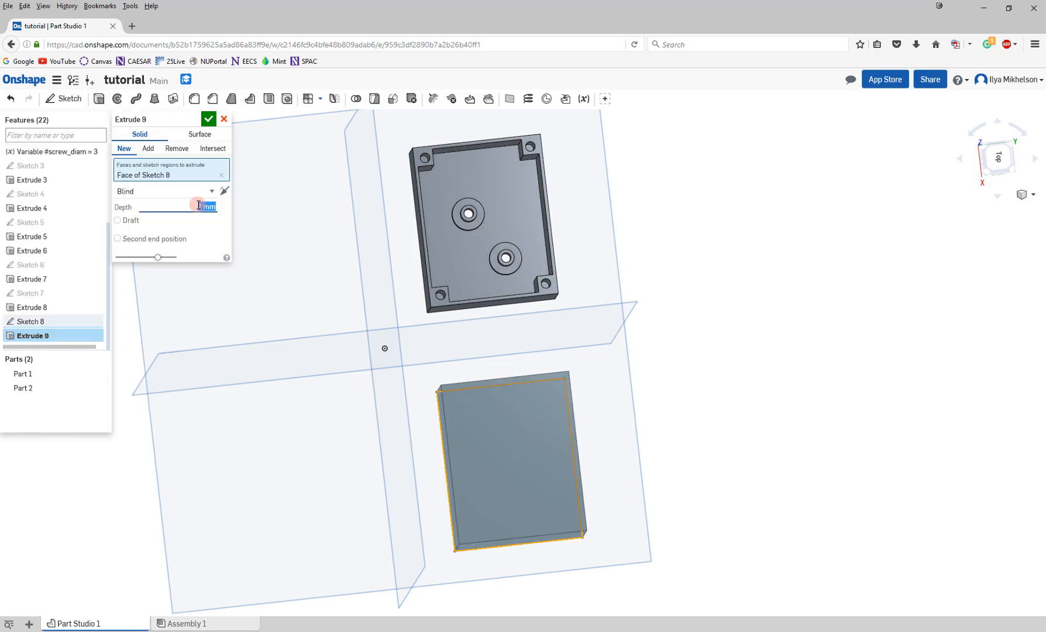
{"action": "left_click", "coordinate": [208, 119]}
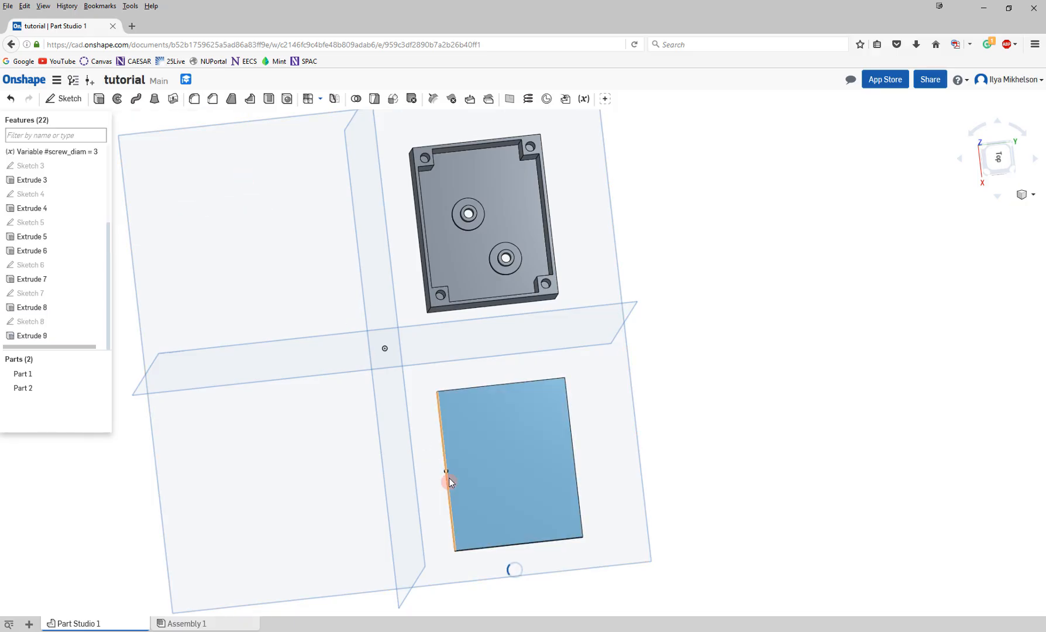
Start a sketch on the lid plate's upper face and draw four circles about 3 mm in diameter, one near each corner.
{"action": "right_click_drag", "start_coordinate": [450, 480], "coordinate": [460, 445]}
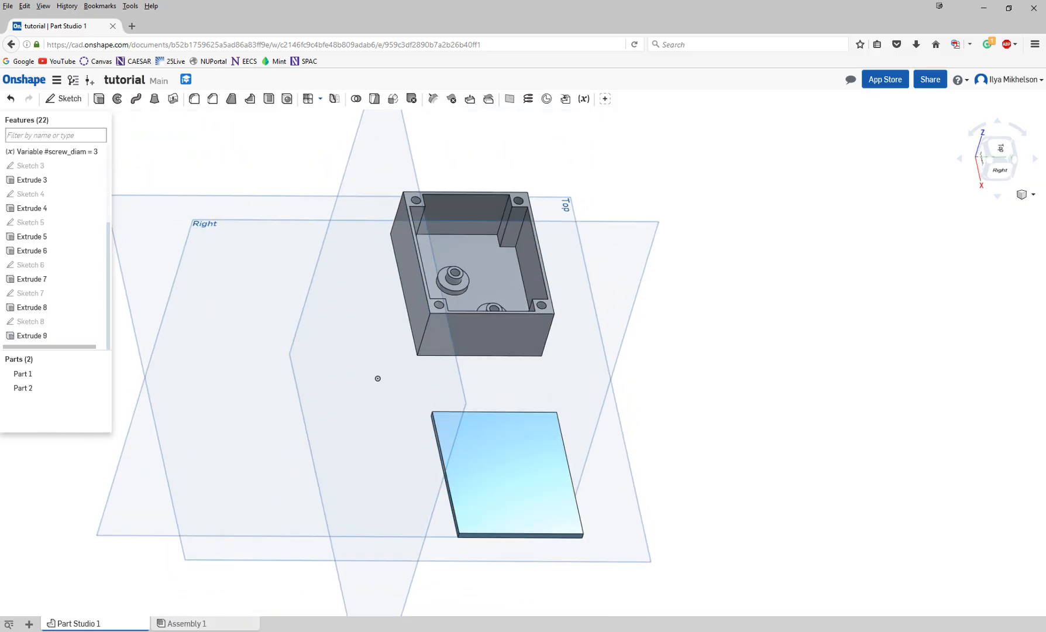
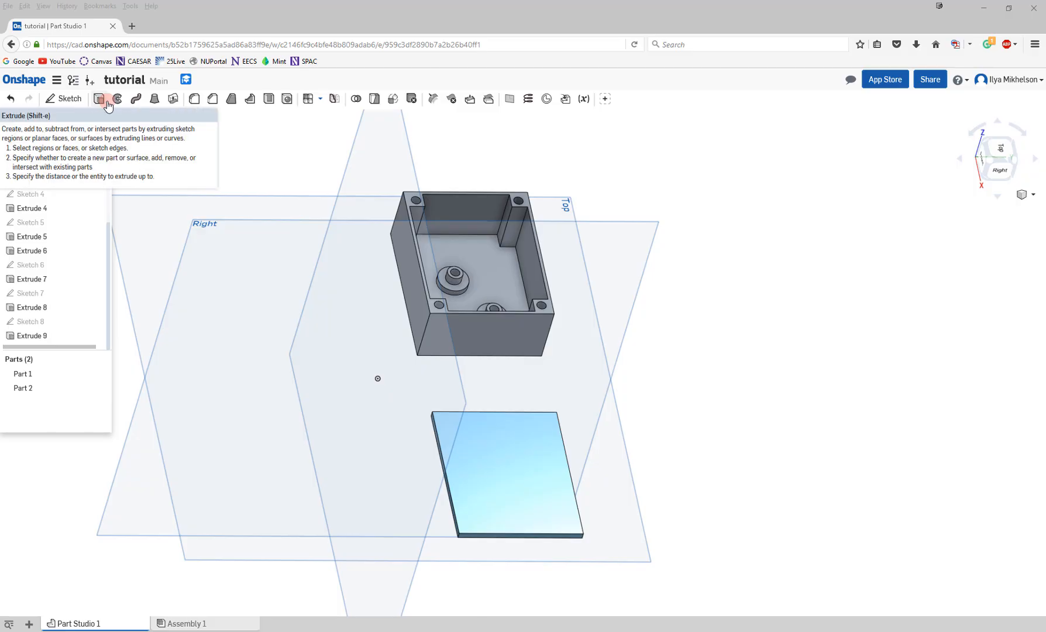
{"action": "left_click", "coordinate": [64, 98]}
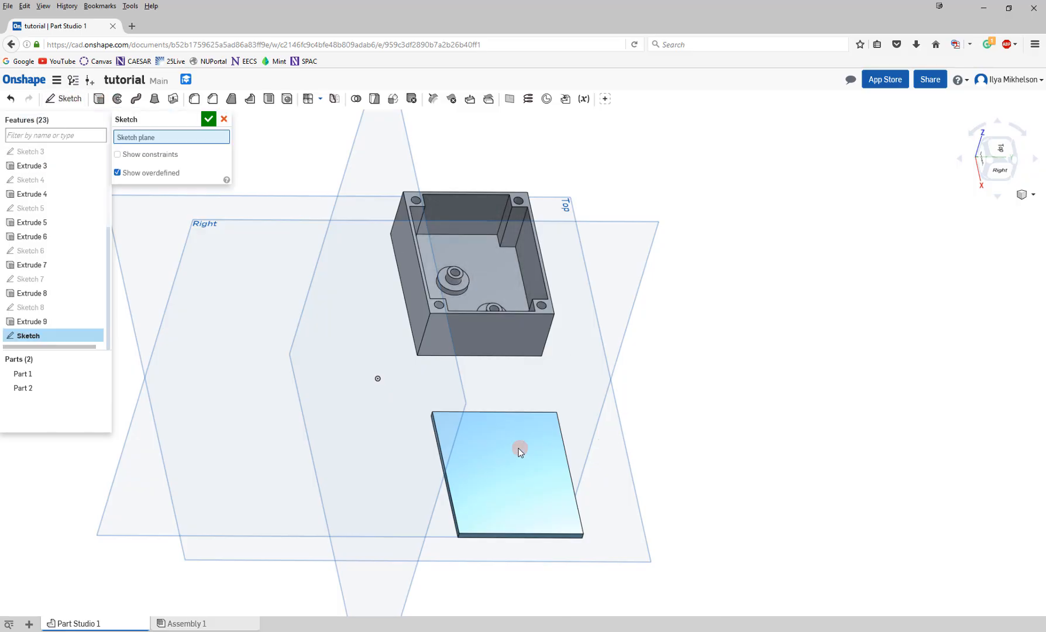
{"action": "left_click", "coordinate": [516, 448]}
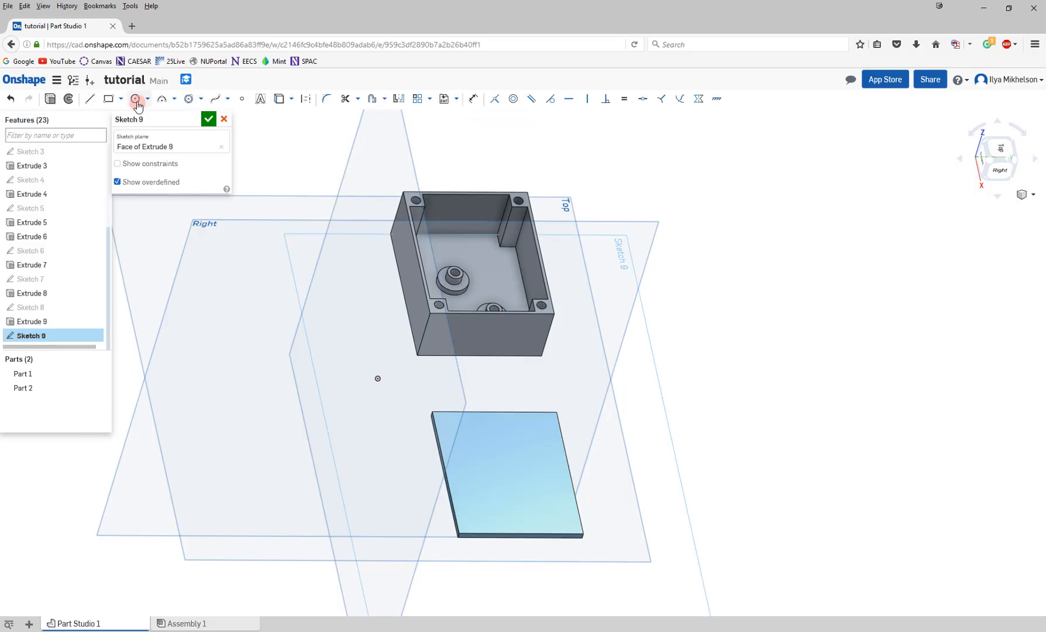
{"action": "scroll", "coordinate": [523, 386], "scroll_direction": "up", "scroll_amount": 3}
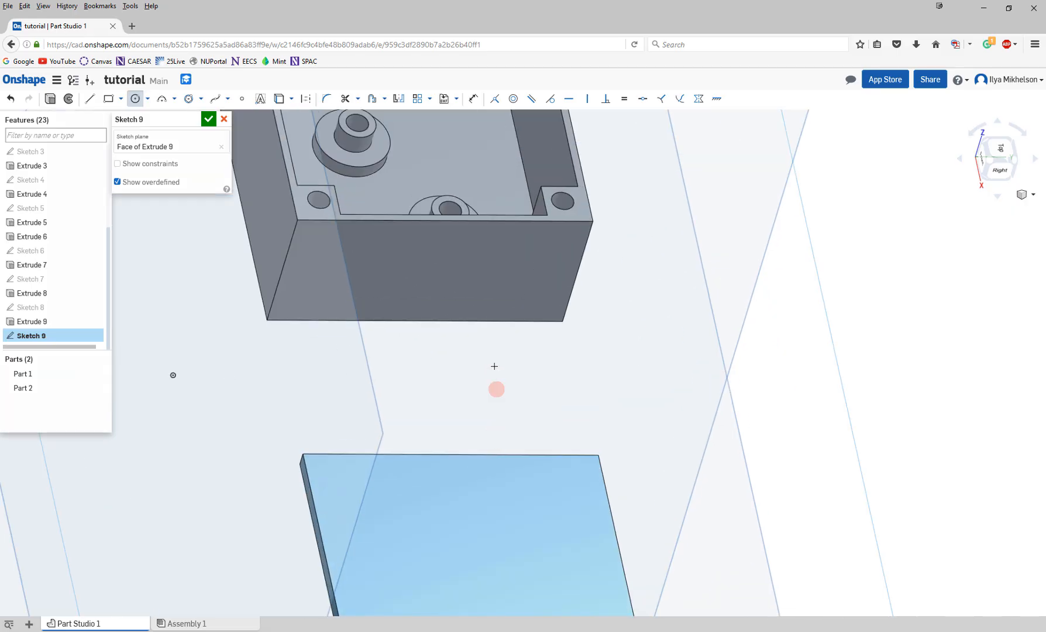
{"action": "left_click_drag", "start_coordinate": [567, 369], "coordinate": [577, 375]}
{"action": "key", "text": "n"}
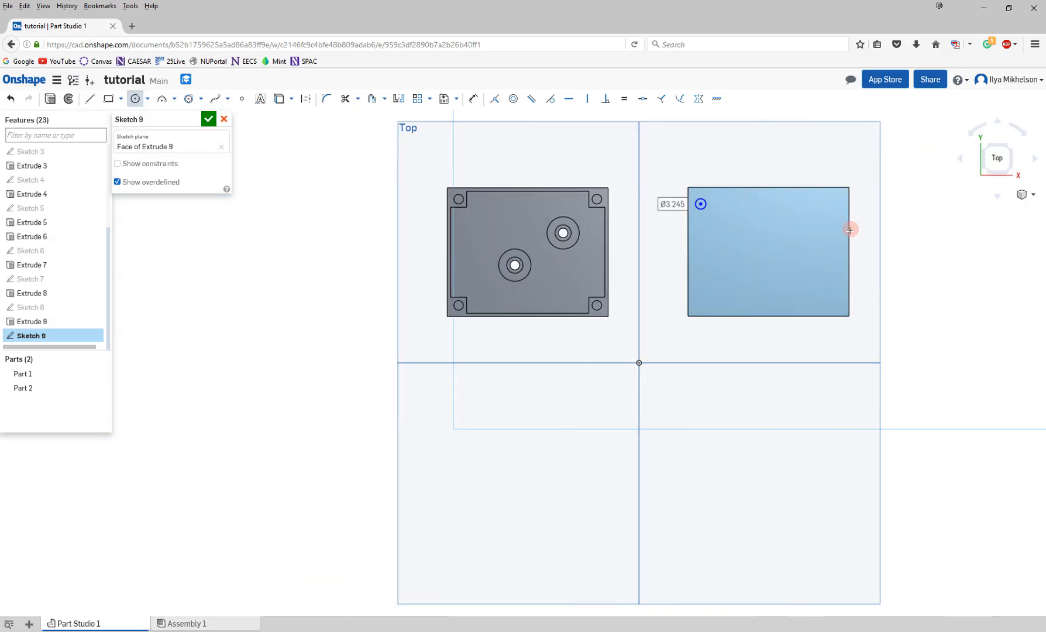
{"action": "scroll", "coordinate": [849, 230], "scroll_direction": "up", "scroll_amount": 3}
{"action": "left_click", "coordinate": [919, 185]}
{"action": "left_click", "coordinate": [928, 194]}
{"action": "left_click", "coordinate": [594, 421]}
{"action": "left_click", "coordinate": [603, 429]}
{"action": "left_click", "coordinate": [917, 421]}
{"action": "left_click", "coordinate": [923, 432]}
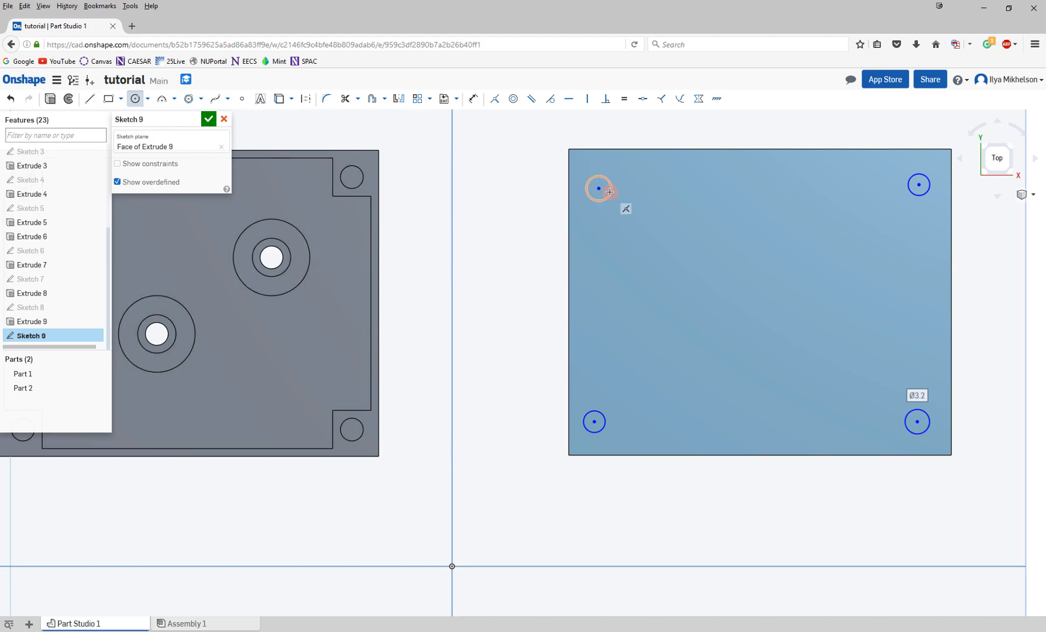
Set the diameters of the two upper corner circles on the lid to #screw_diam.
{"action": "left_click", "coordinate": [473, 98]}
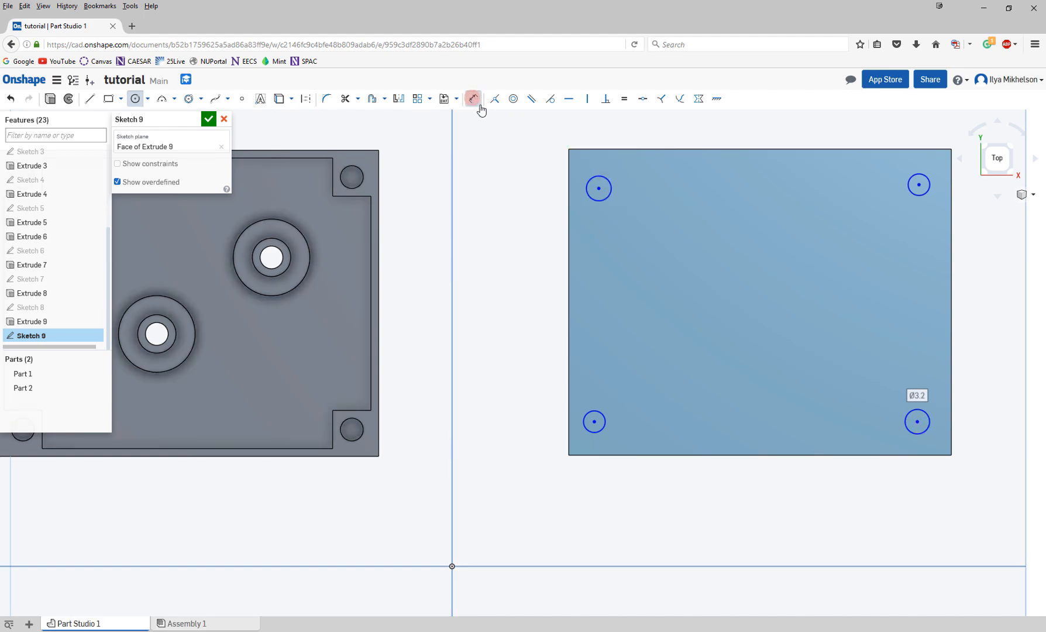
{"action": "left_click", "coordinate": [611, 187]}
{"action": "left_click", "coordinate": [647, 191]}
{"action": "type", "text": "#screw_diam"}
{"action": "key", "text": "Return"}
{"action": "left_click", "coordinate": [896, 196]}
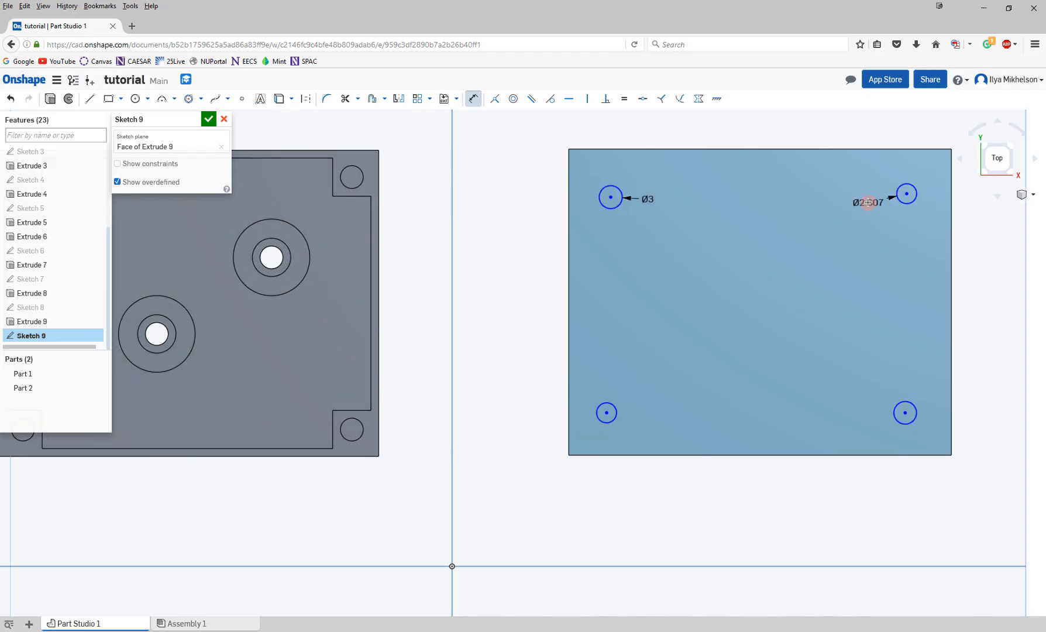
{"action": "left_click", "coordinate": [869, 203]}
{"action": "type", "text": "#screw_diam"}
{"action": "key", "text": "Return"}
Set the diameters of the two lower corner circles on the lid to #screw_diam.
{"action": "left_click", "coordinate": [641, 402]}
{"action": "type", "text": "#screw_diam"}
{"action": "key", "text": "Return"}
{"action": "left_click", "coordinate": [895, 411]}
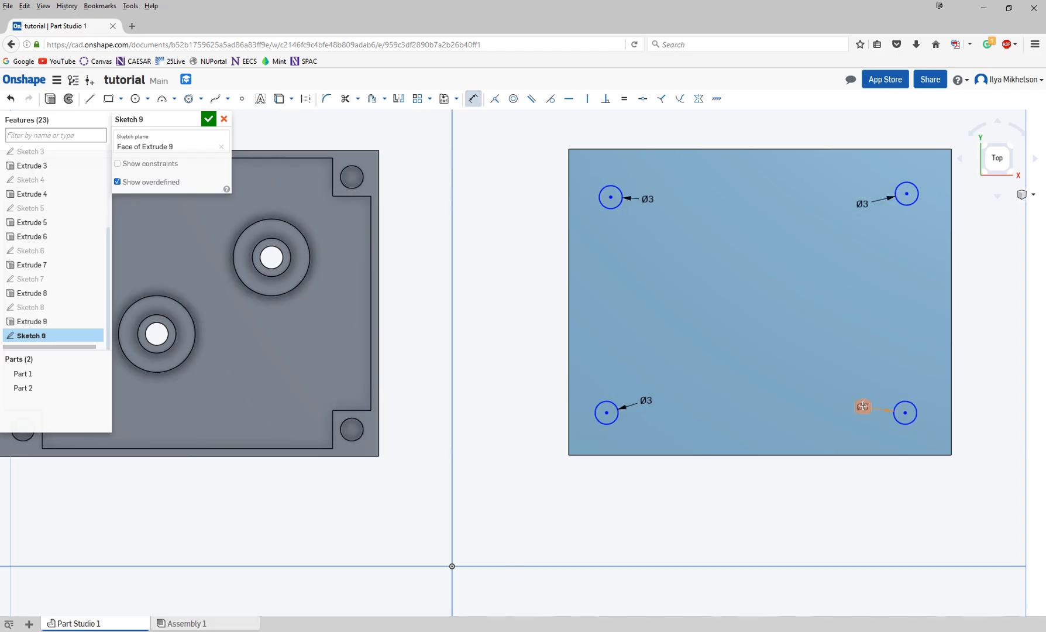
Finish the lid hole sketch and open the sketch of the box's corner screw holes for inspection.
{"action": "left_click", "coordinate": [865, 405]}
{"action": "left_click", "coordinate": [740, 321]}
{"action": "left_click", "coordinate": [352, 178]}
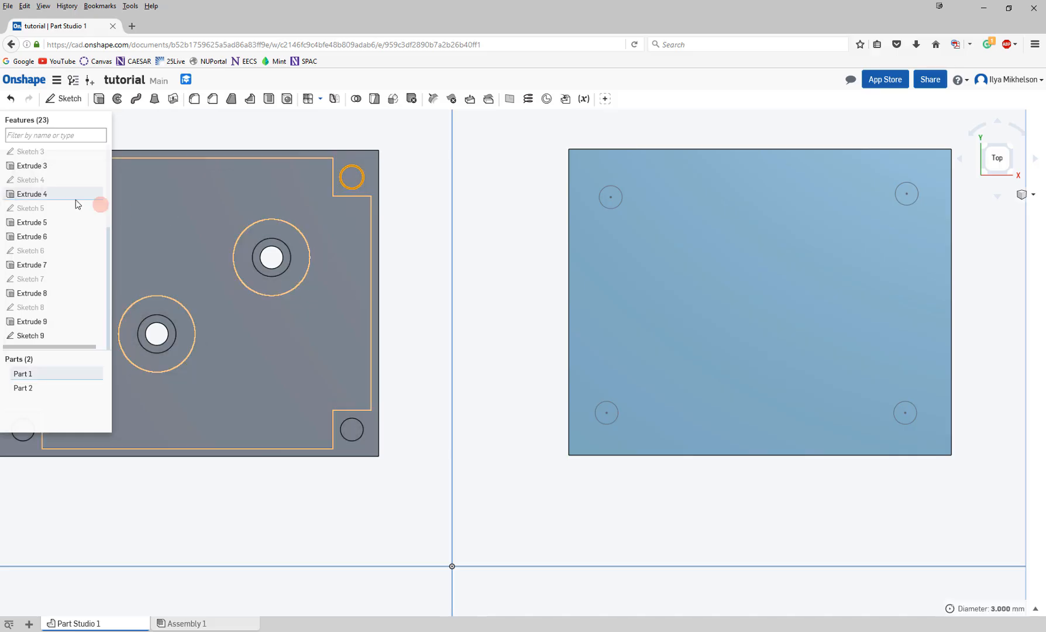
{"action": "double_click", "coordinate": [32, 180]}
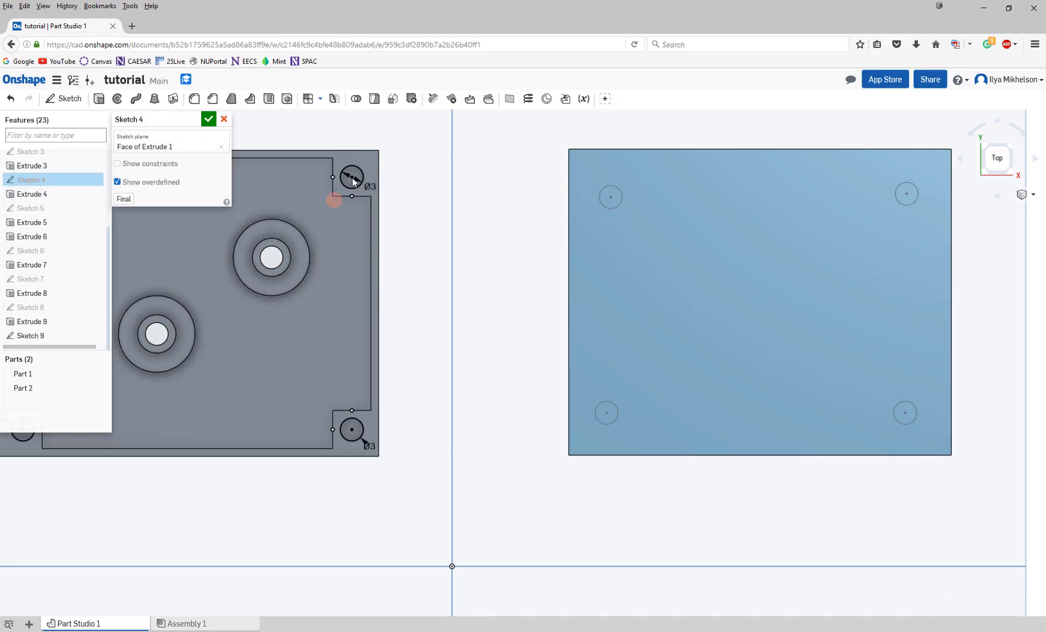
{"action": "scroll", "coordinate": [352, 178], "scroll_direction": "up", "scroll_amount": 8}
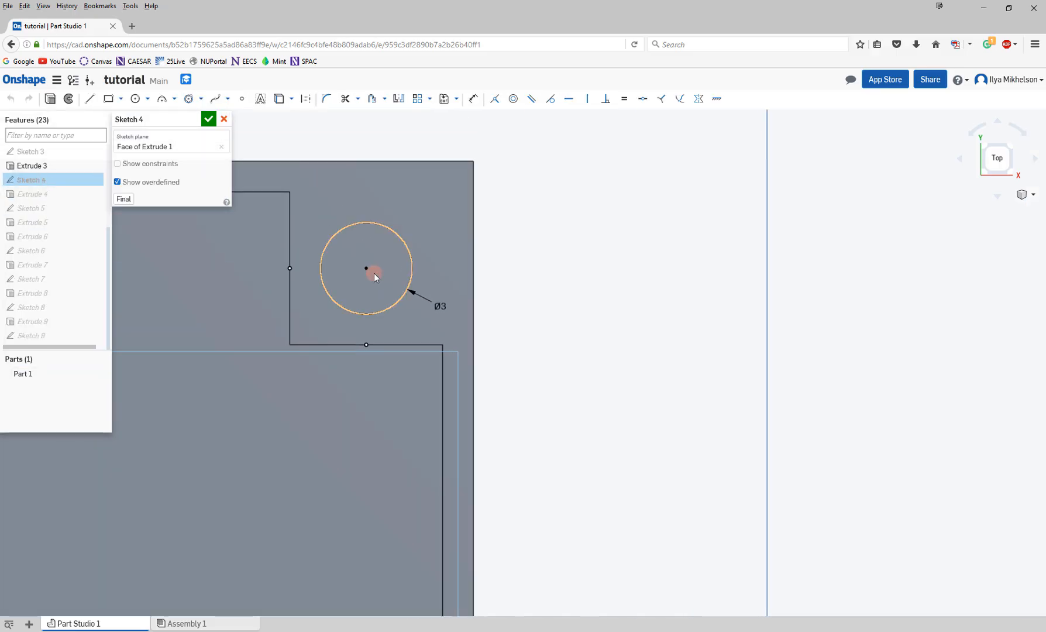
{"action": "scroll", "coordinate": [374, 273], "scroll_direction": "up", "scroll_amount": 2}
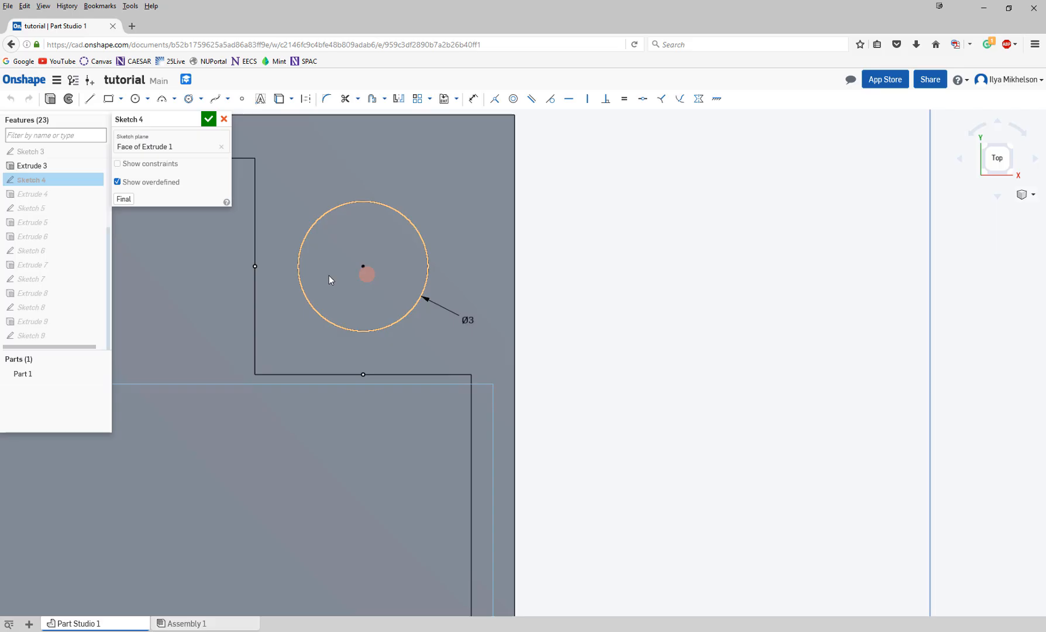
{"action": "left_click", "coordinate": [252, 266]}
{"action": "left_click", "coordinate": [359, 324]}
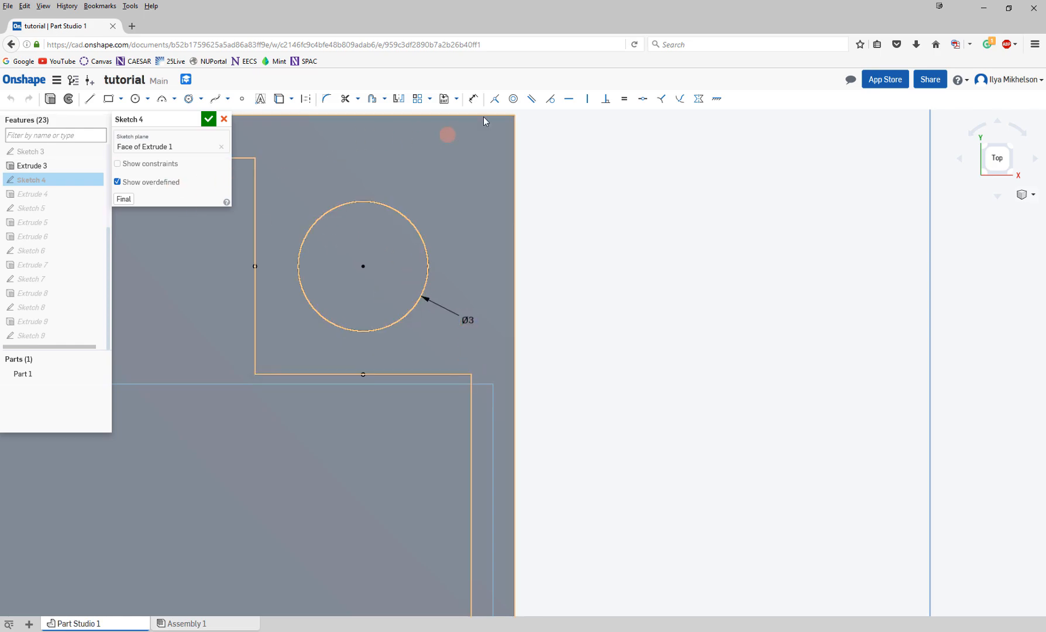
Measure the horizontal distance from the box's upper-right hole centre to the outer right edge with a temporary dimension.
{"action": "left_click", "coordinate": [474, 99]}
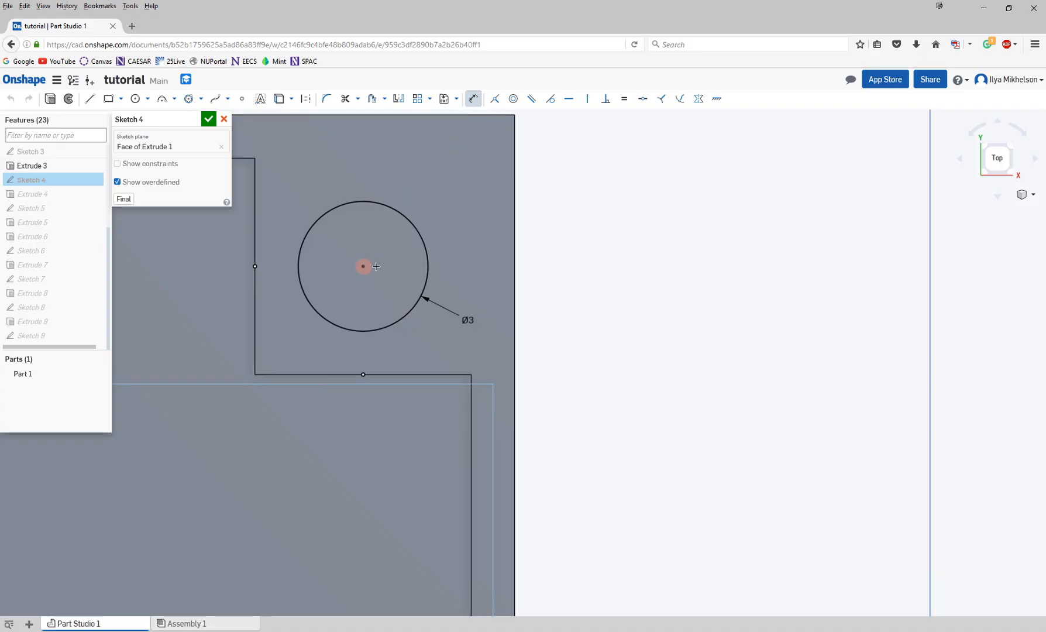
{"action": "left_click", "coordinate": [509, 268]}
{"action": "left_click", "coordinate": [362, 266]}
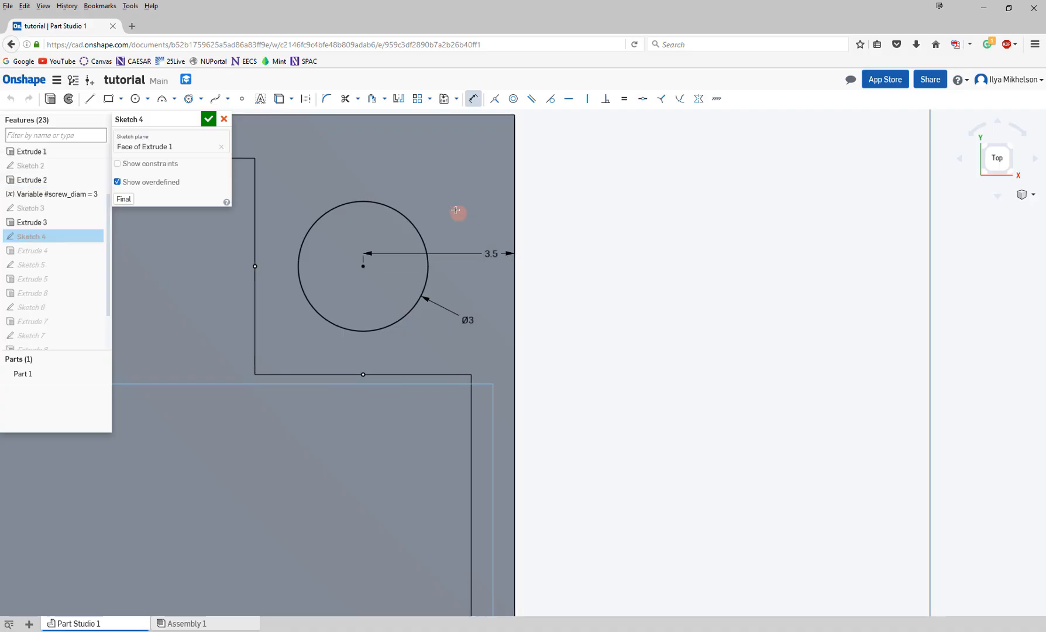
{"action": "left_click", "coordinate": [441, 178]}
{"action": "left_click_drag", "start_coordinate": [442, 178], "coordinate": [443, 160]}
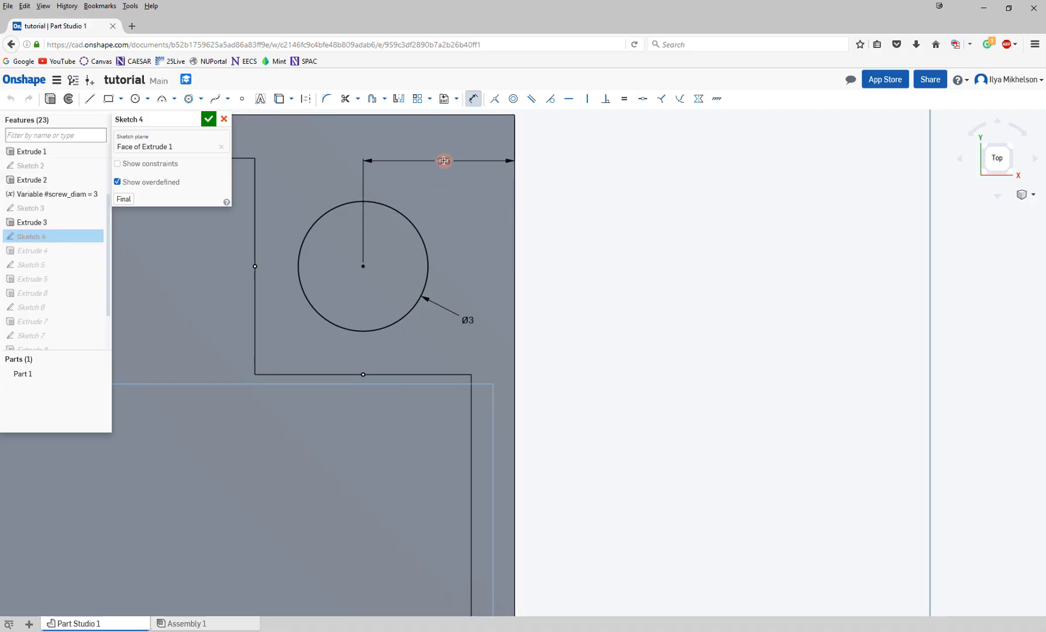
{"action": "left_click", "coordinate": [443, 161]}
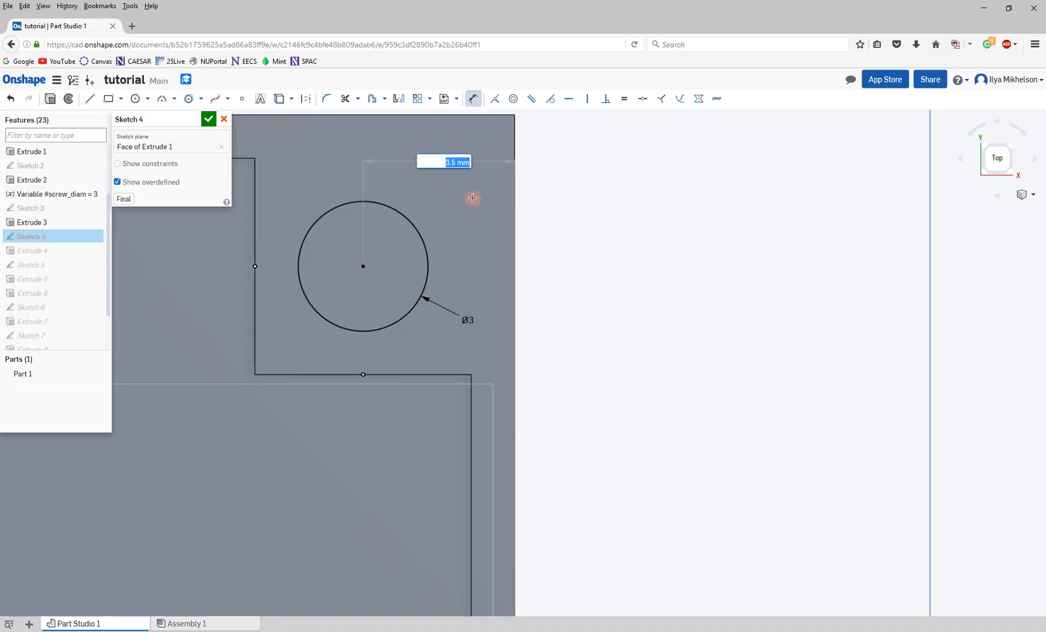
{"action": "key", "text": "Return"}
{"action": "left_click", "coordinate": [444, 160]}
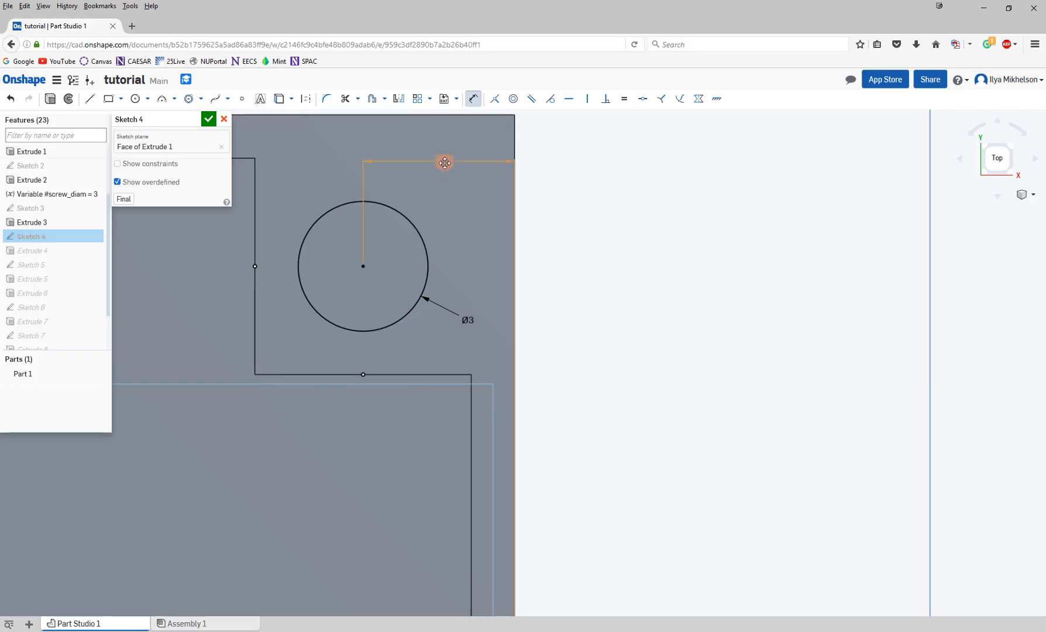
{"action": "left_click", "coordinate": [251, 267]}
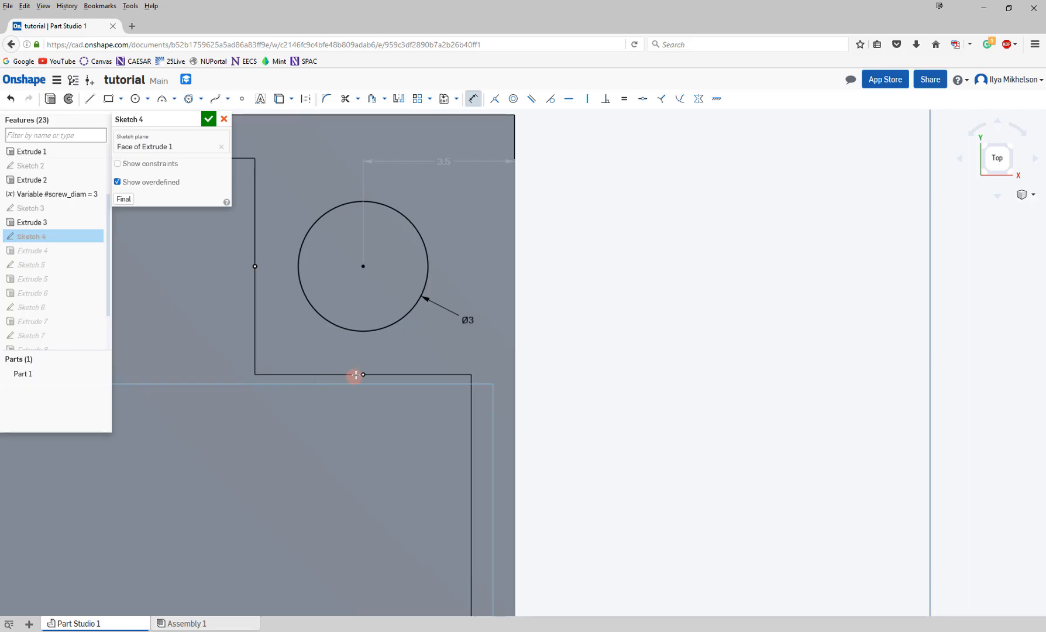
Measure the vertical distance from the same hole centre to the box's outer upper edge, and discard the sketch changes.
{"action": "left_click", "coordinate": [410, 316]}
{"action": "left_click", "coordinate": [444, 160]}
{"action": "left_click", "coordinate": [362, 119]}
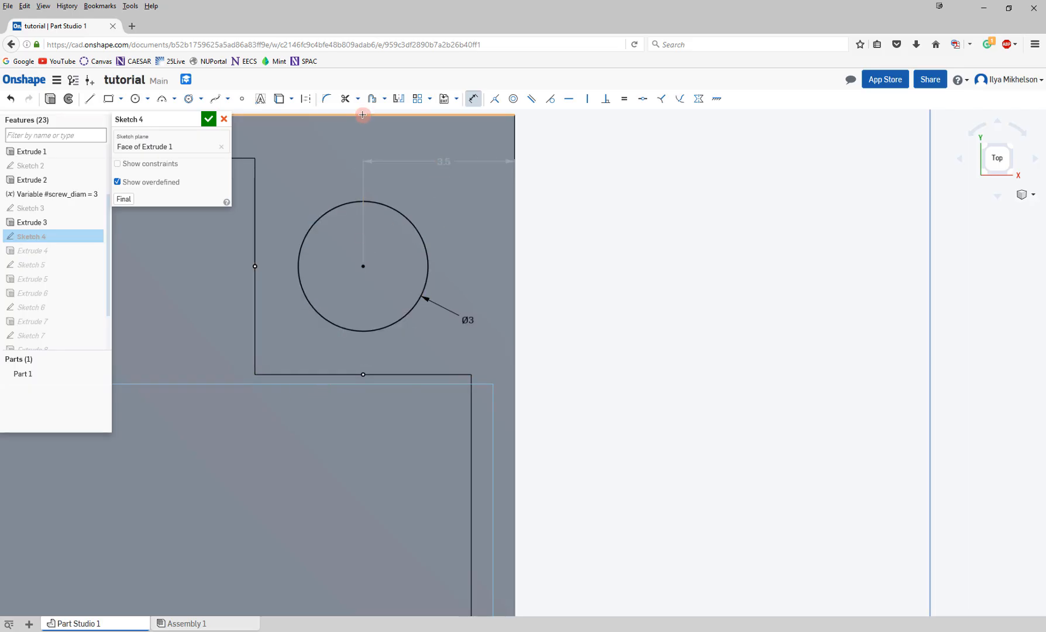
{"action": "left_click", "coordinate": [296, 175]}
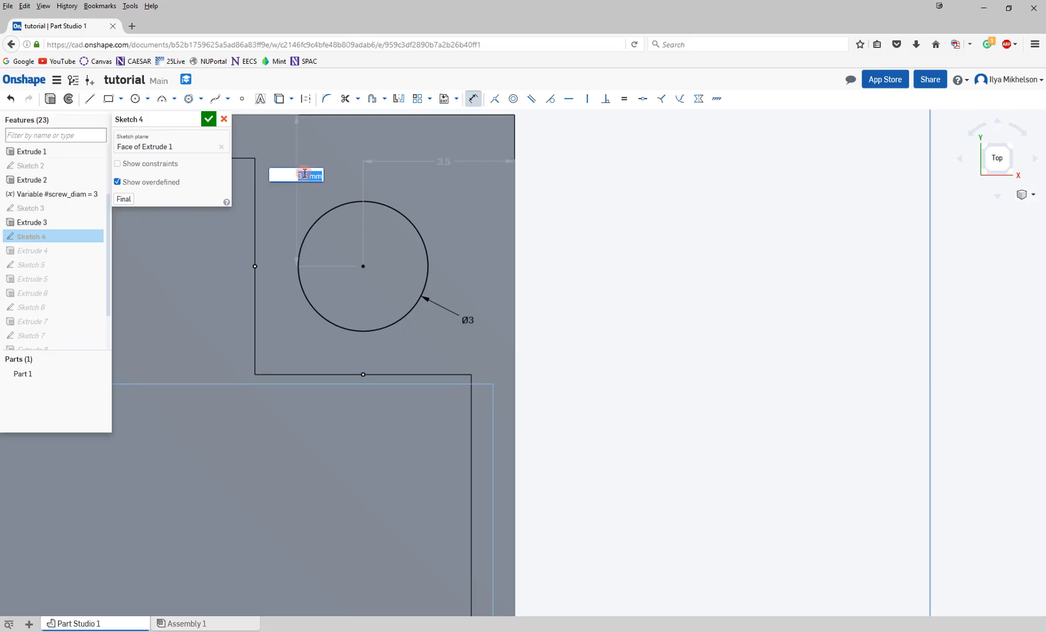
{"action": "left_click", "coordinate": [334, 165]}
{"action": "left_click", "coordinate": [214, 119]}
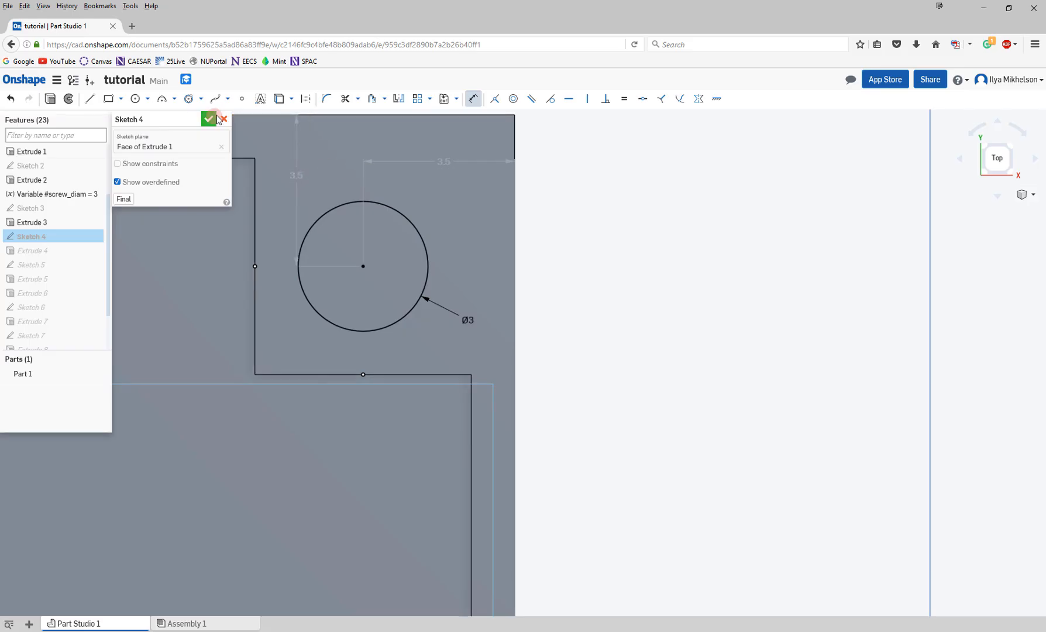
{"action": "left_click", "coordinate": [223, 120]}
Reopen the lid hole sketch and dimension the upper-left circle's centre 3.5 mm from the lid's upper and left edges.
{"action": "scroll", "coordinate": [624, 266], "scroll_direction": "down", "scroll_amount": 5}
{"action": "middle_click_drag", "start_coordinate": [825, 306], "coordinate": [357, 205]}
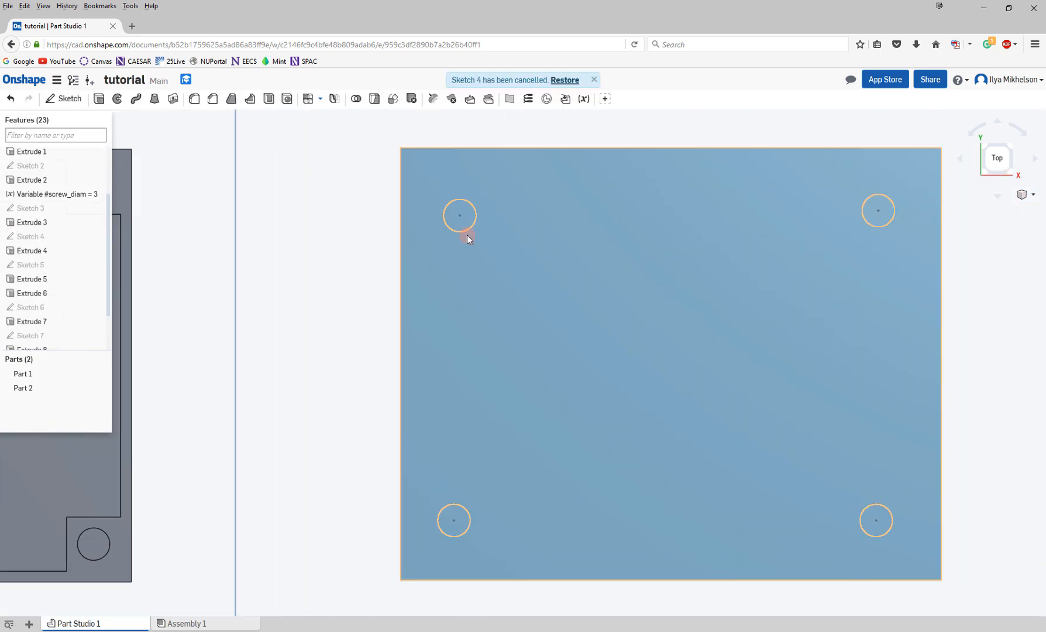
{"action": "scroll", "coordinate": [422, 228], "scroll_direction": "up", "scroll_amount": 3}
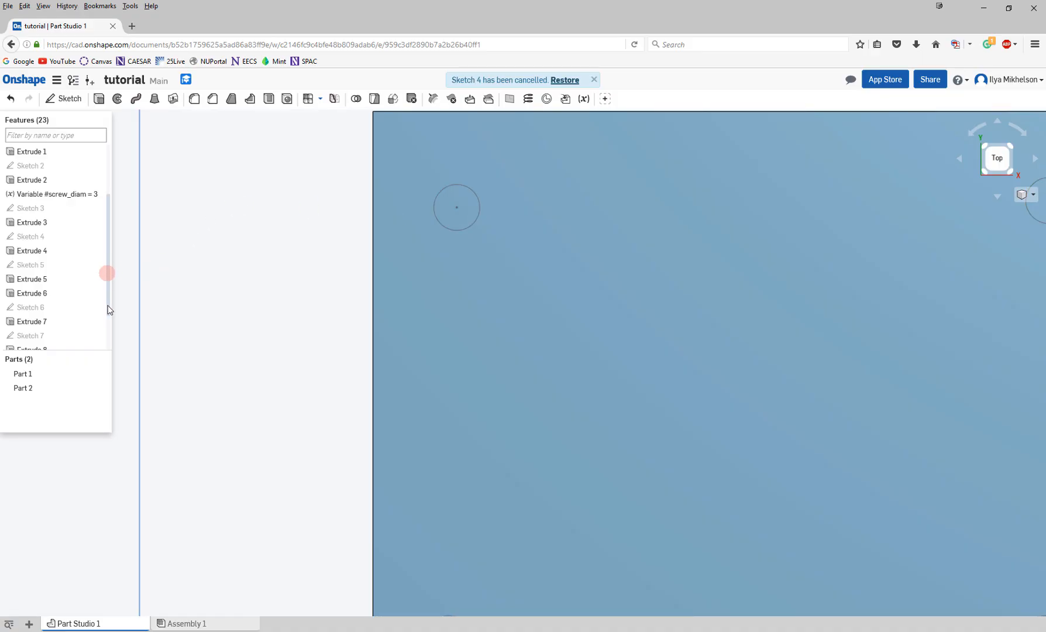
{"action": "scroll", "coordinate": [107, 306], "scroll_direction": "down", "scroll_amount": 2}
{"action": "double_click", "coordinate": [42, 335]}
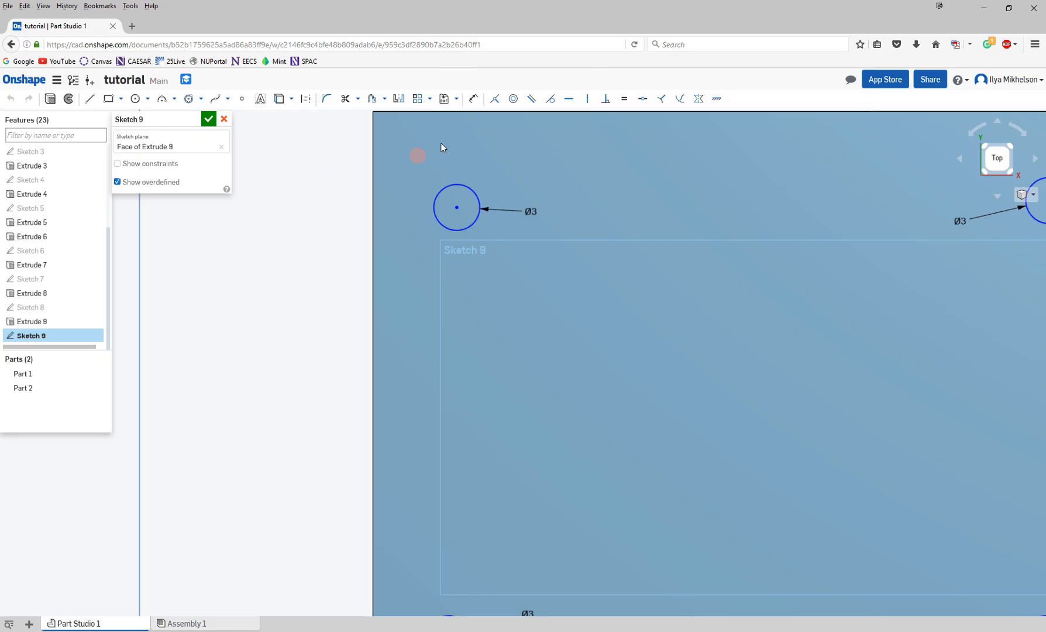
{"action": "left_click", "coordinate": [475, 98]}
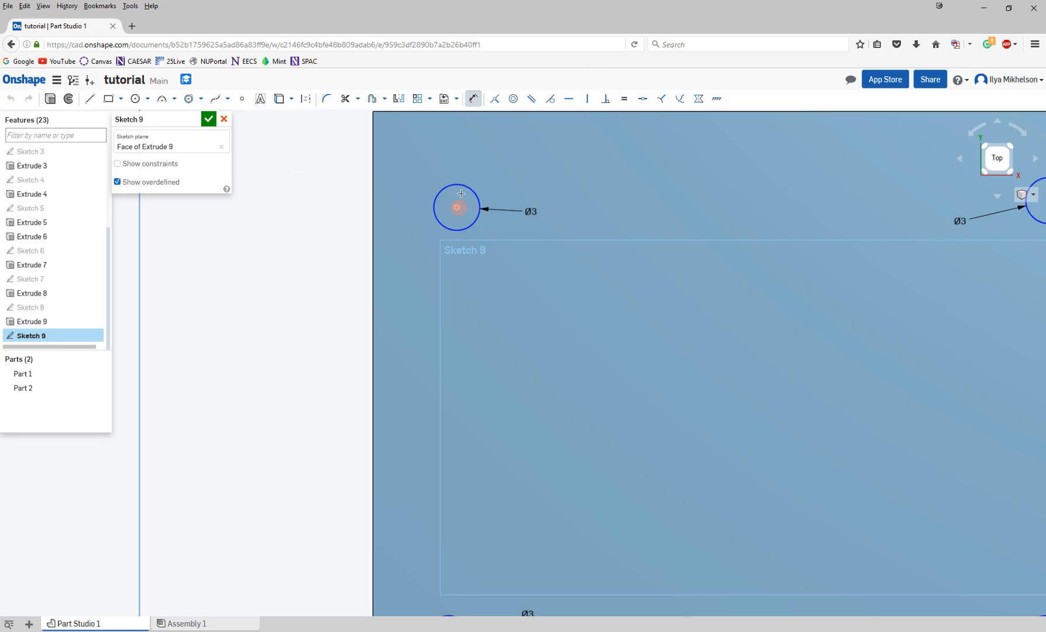
{"action": "left_click", "coordinate": [462, 112]}
{"action": "left_click", "coordinate": [501, 143]}
{"action": "type", "text": "3.5"}
{"action": "key", "text": "Return"}
{"action": "left_click", "coordinate": [457, 165]}
{"action": "left_click", "coordinate": [373, 166]}
{"action": "left_click", "coordinate": [407, 201]}
{"action": "key", "text": "Return"}
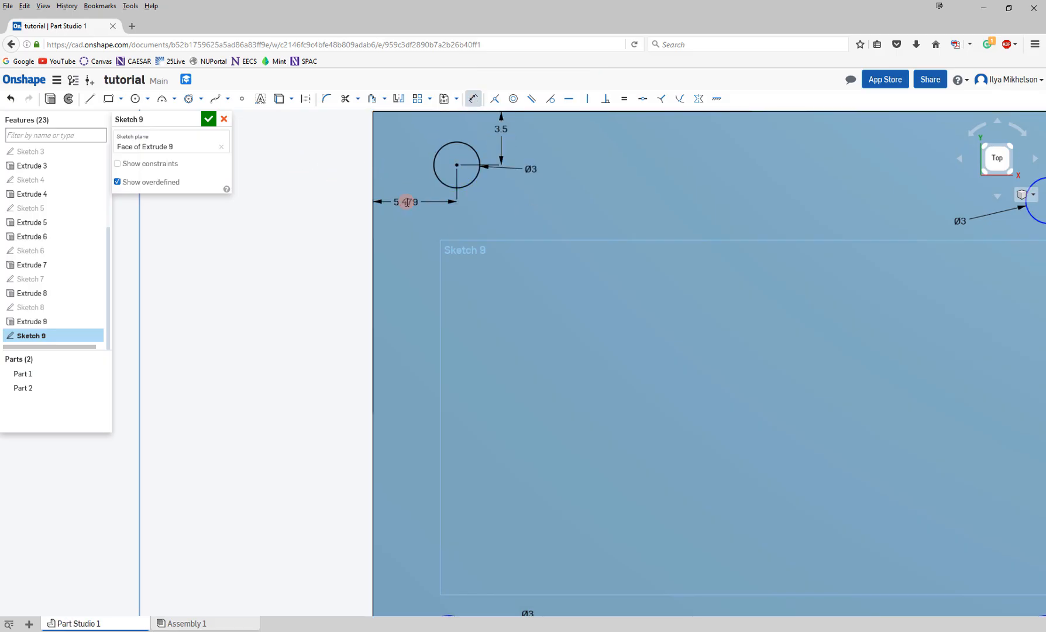
Dimension the upper-right circle's centre 3.5 mm from the lid's upper and right edges.
{"action": "left_click", "coordinate": [672, 243]}
{"action": "left_click", "coordinate": [616, 154]}
{"action": "left_click", "coordinate": [614, 182]}
{"action": "type", "text": "3.5"}
{"action": "key", "text": "Return"}
{"action": "left_click", "coordinate": [674, 208]}
{"action": "left_click", "coordinate": [763, 252]}
{"action": "left_click", "coordinate": [730, 252]}
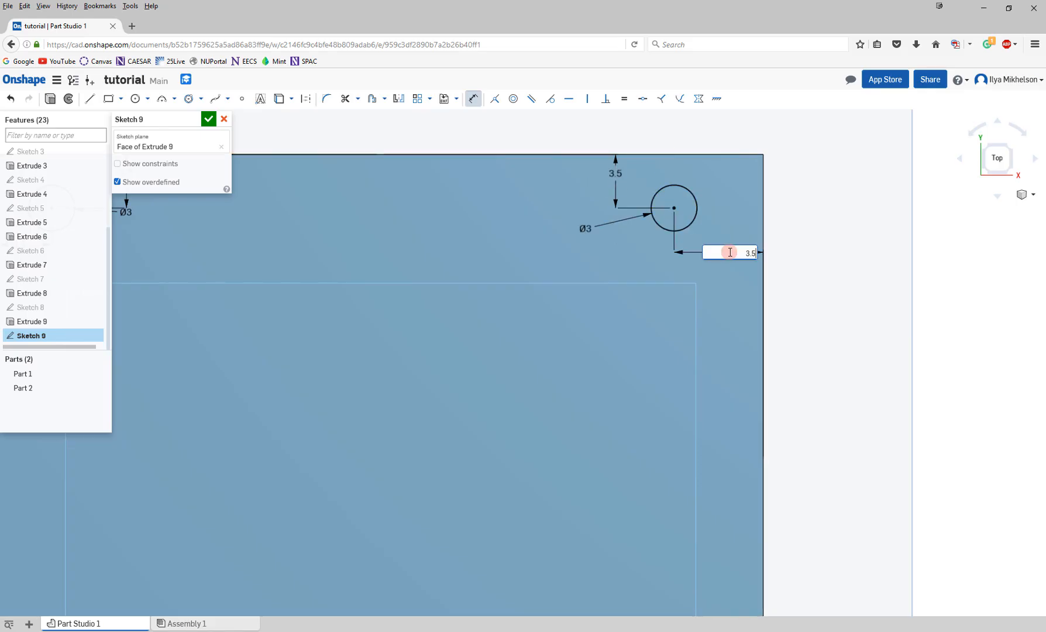
{"action": "key", "text": "Return"}
Dimension the lower-right circle's centre 3.5 mm from the lid's lower and right edges.
{"action": "scroll", "coordinate": [727, 253], "scroll_direction": "down", "scroll_amount": 3}
{"action": "middle_click_drag", "start_coordinate": [728, 252], "coordinate": [728, 189]}
{"action": "left_click", "coordinate": [694, 444]}
{"action": "left_click", "coordinate": [748, 443]}
{"action": "left_click", "coordinate": [726, 426]}
{"action": "type", "text": "3.5"}
{"action": "key", "text": "Return"}
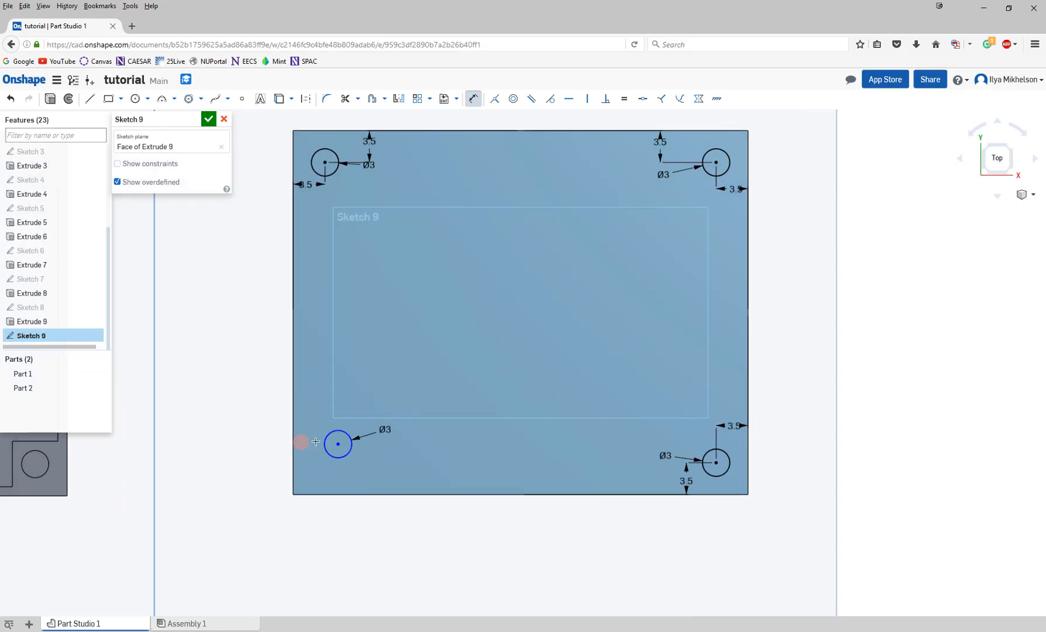
Dimension the lower-left circle's centre 3.5 mm from the lid's lower and left edges, and finish the sketch.
{"action": "left_click", "coordinate": [338, 444]}
{"action": "left_click", "coordinate": [335, 495]}
{"action": "left_click", "coordinate": [386, 468]}
{"action": "type", "text": "3.5"}
{"action": "key", "text": "Return"}
{"action": "left_click", "coordinate": [339, 462]}
{"action": "left_click", "coordinate": [312, 435]}
{"action": "type", "text": "3.5"}
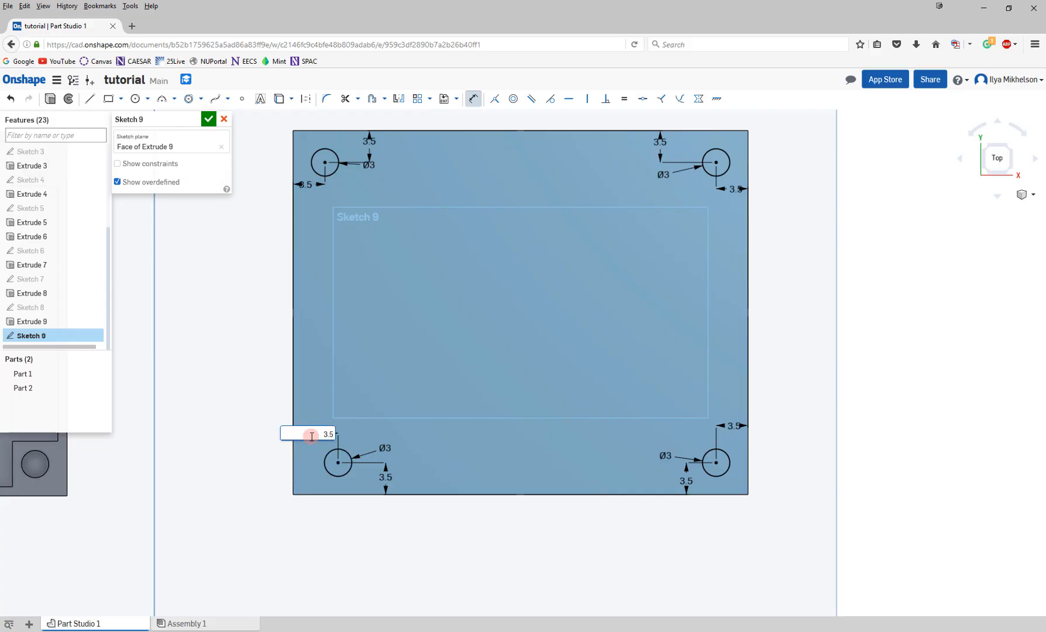
{"action": "key", "text": "Return"}
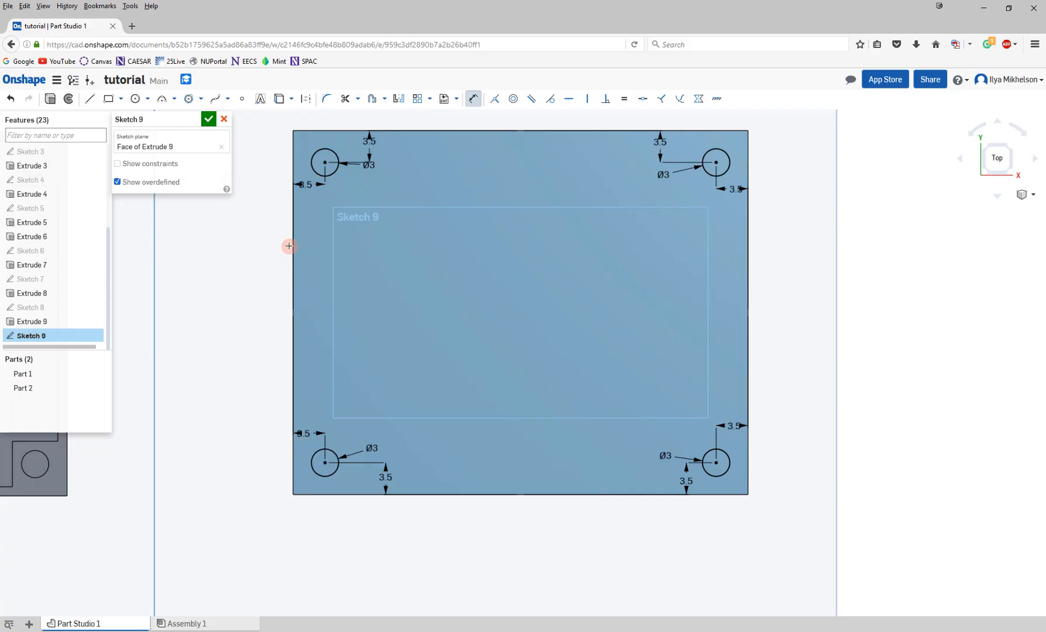
{"action": "left_click", "coordinate": [210, 121]}
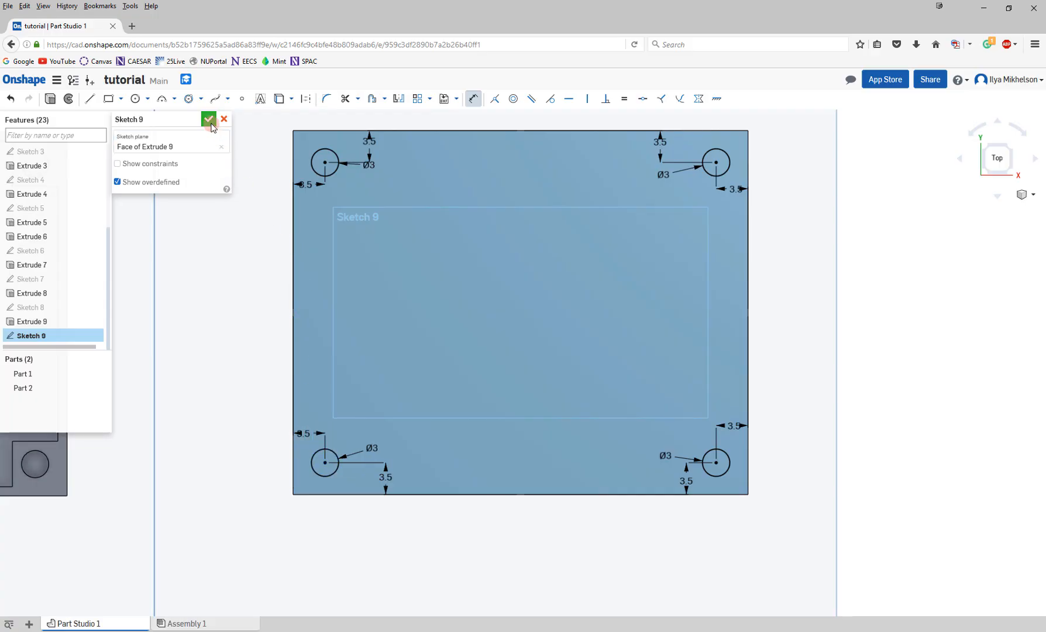
Cut the four corner circles through the lid with a blind Remove extrude 3 mm deep.
{"action": "left_click", "coordinate": [99, 98]}
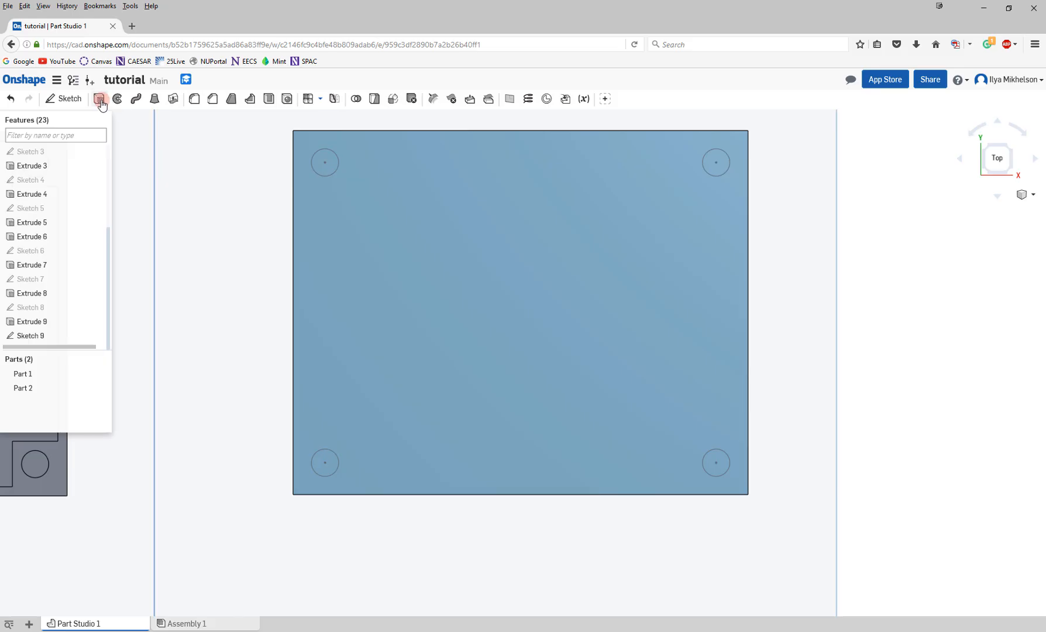
{"action": "left_click", "coordinate": [332, 166]}
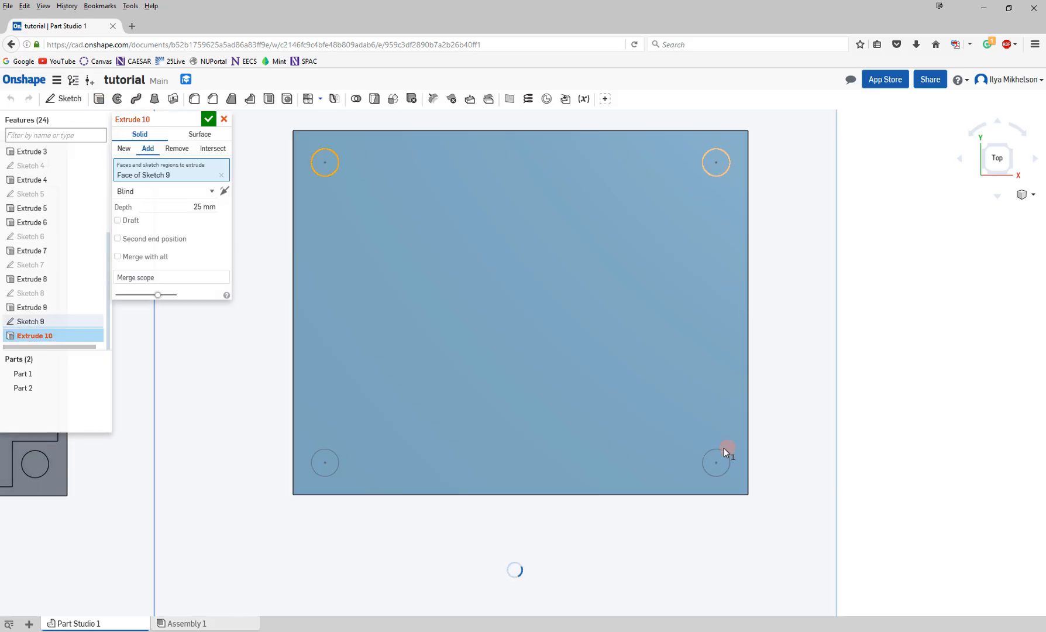
{"action": "left_click", "coordinate": [321, 471]}
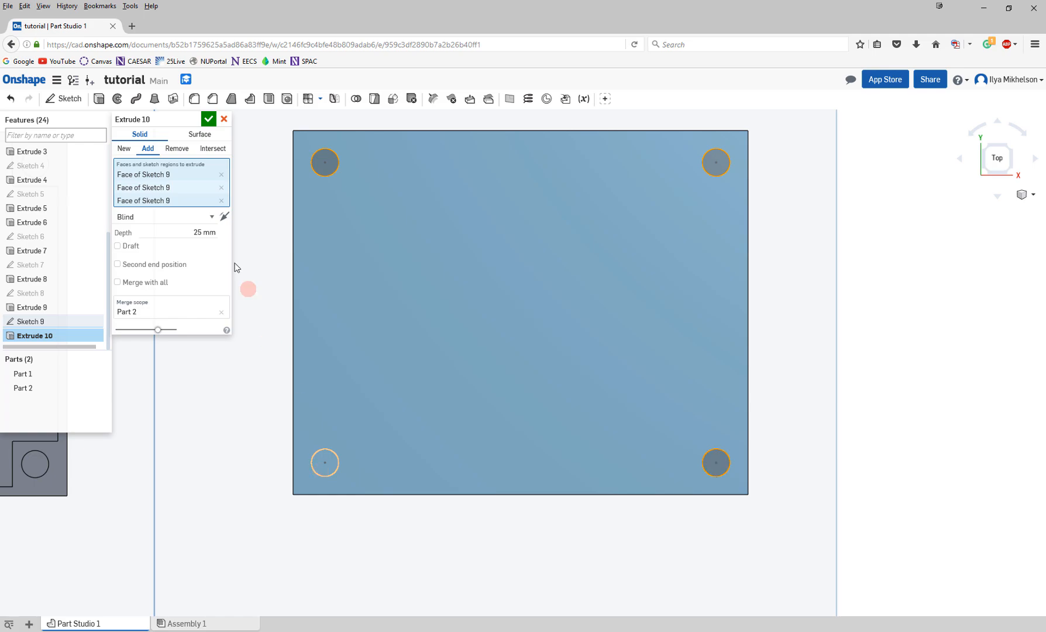
{"action": "left_click", "coordinate": [171, 150]}
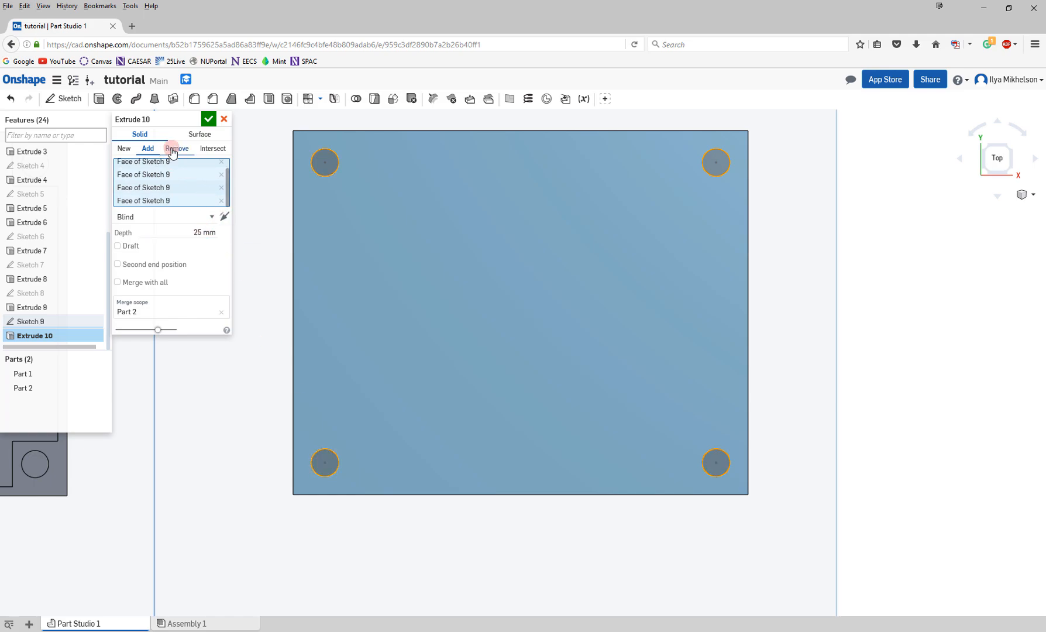
{"action": "left_click", "coordinate": [200, 231]}
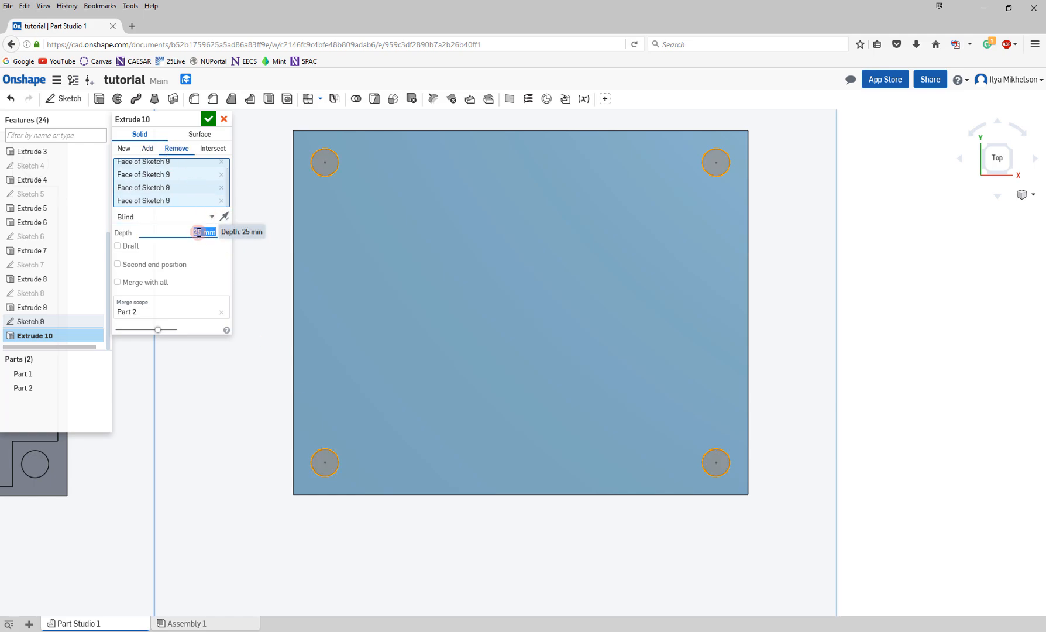
{"action": "type", "text": "3"}
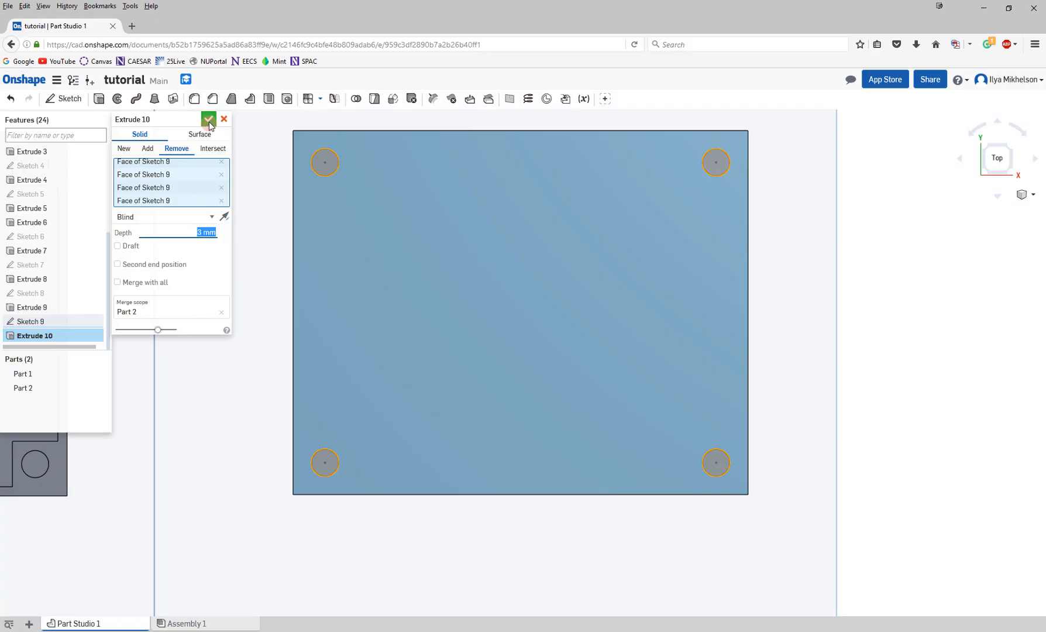
{"action": "left_click", "coordinate": [209, 119]}
Start a chamfer on the top edge of the lid's upper-left screw hole with an equal distance of 1 mm.
{"action": "right_click_drag", "start_coordinate": [366, 417], "coordinate": [359, 390]}
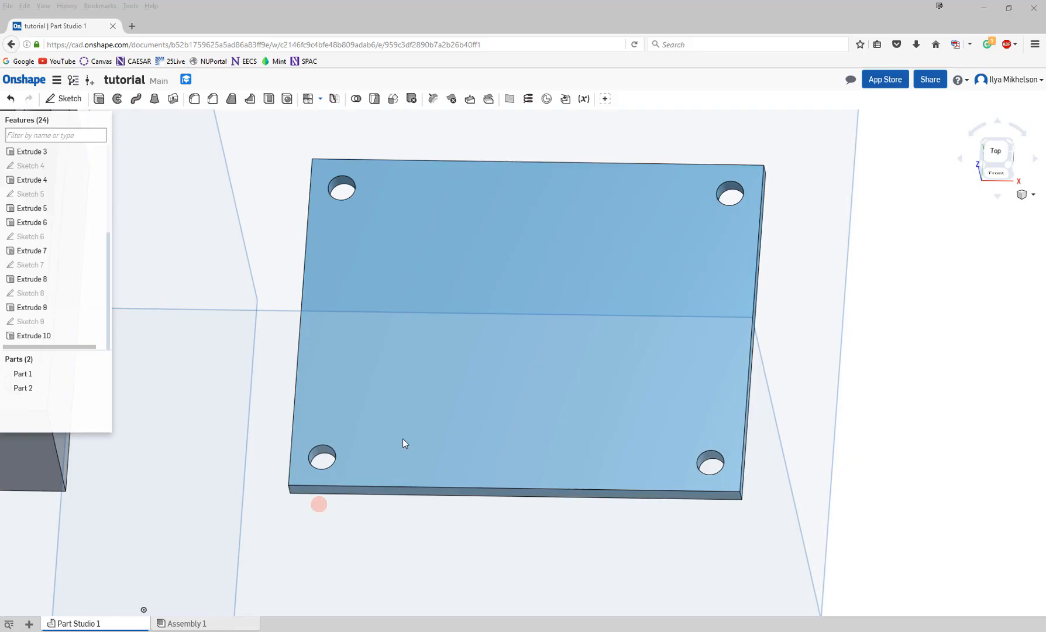
{"action": "scroll", "coordinate": [395, 328], "scroll_direction": "down", "scroll_amount": 5}
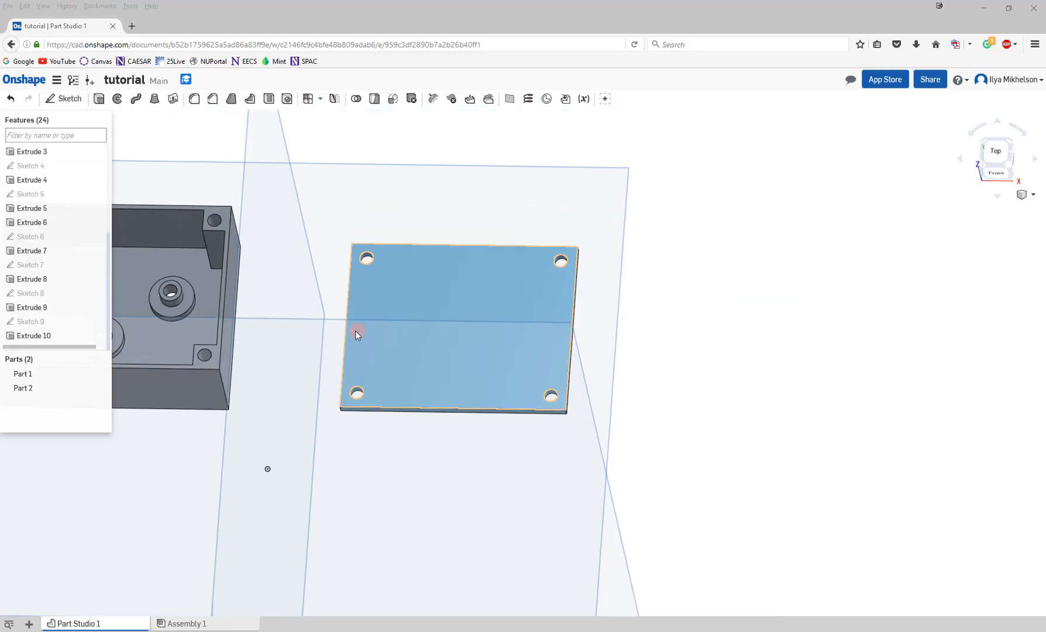
{"action": "middle_click_drag", "start_coordinate": [334, 324], "coordinate": [523, 346]}
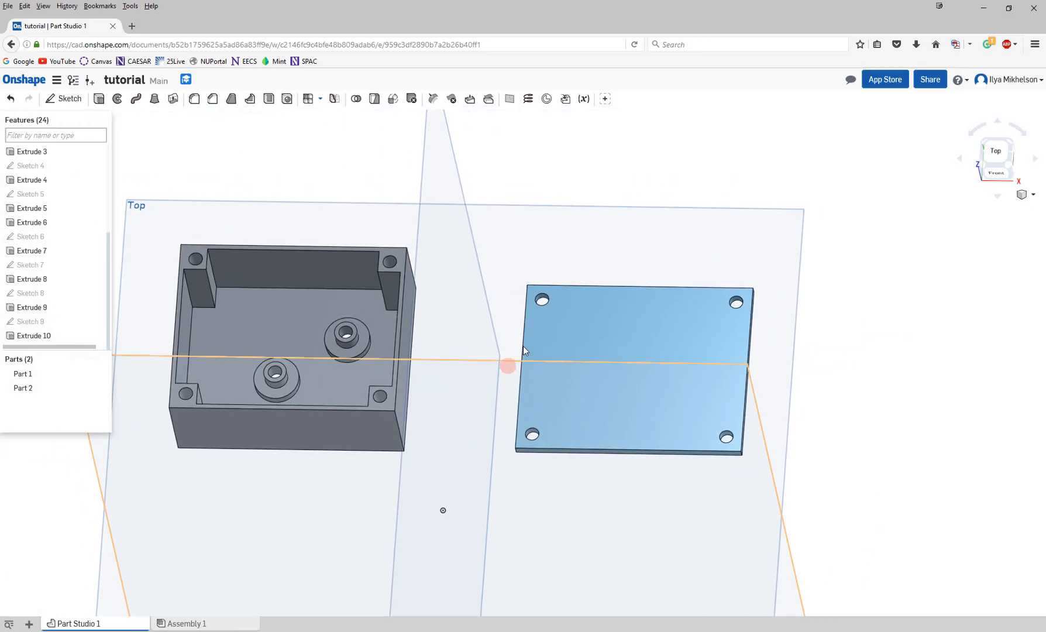
{"action": "scroll", "coordinate": [544, 301], "scroll_direction": "up", "scroll_amount": 5}
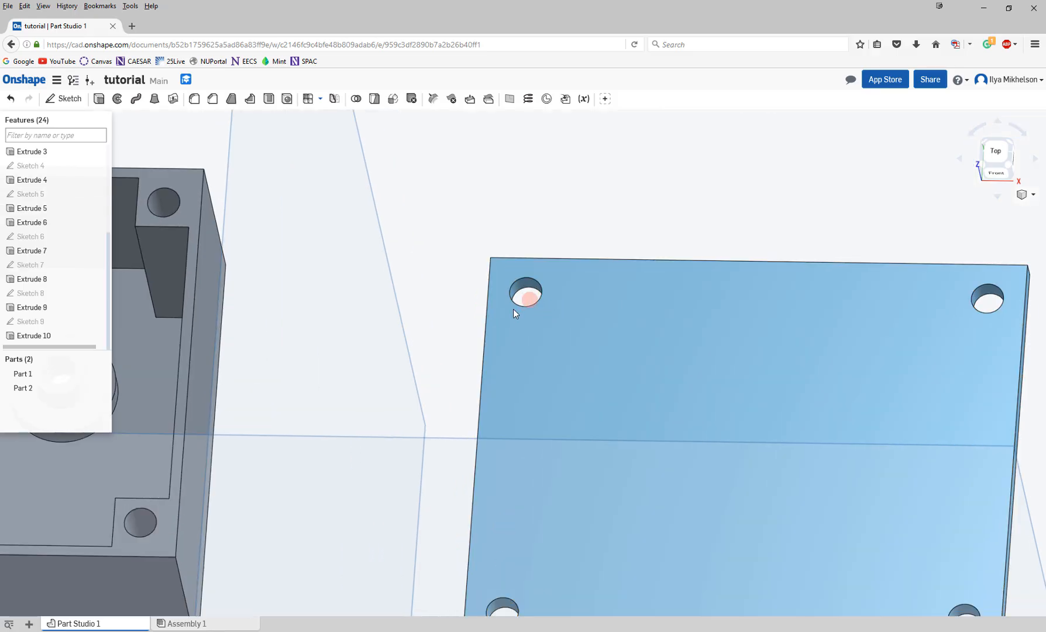
{"action": "left_click", "coordinate": [296, 244]}
{"action": "left_click", "coordinate": [526, 303]}
{"action": "left_click", "coordinate": [213, 99]}
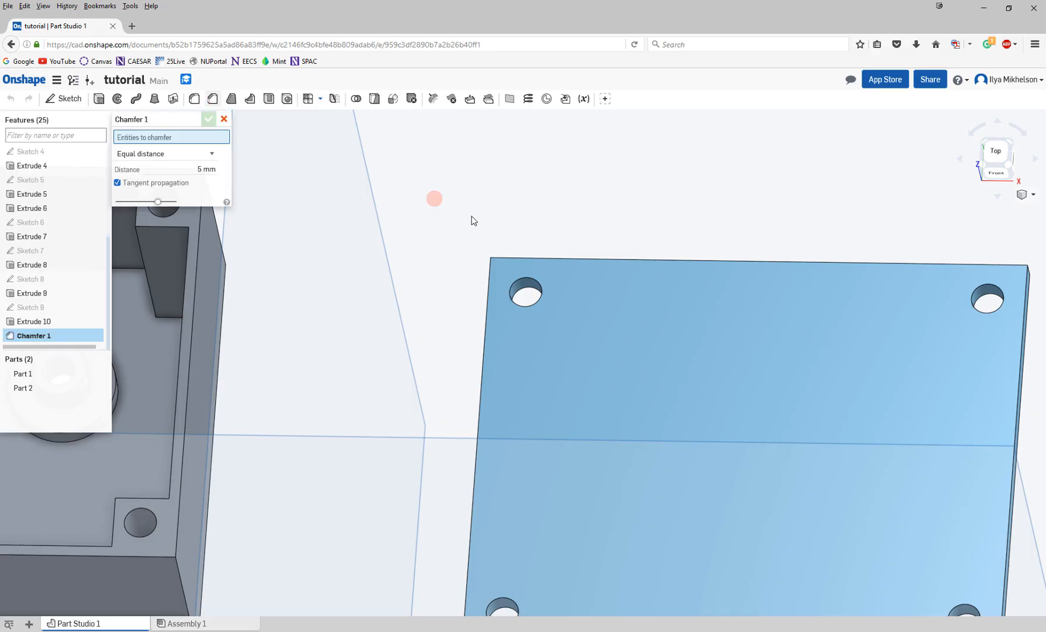
{"action": "left_click", "coordinate": [536, 286]}
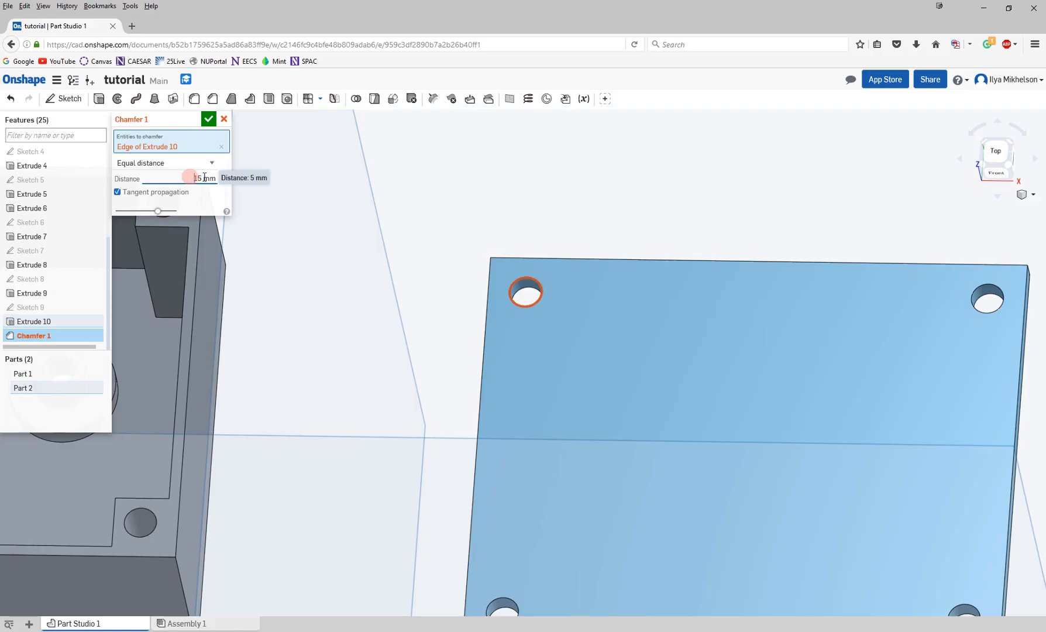
{"action": "left_click_drag", "start_coordinate": [190, 177], "coordinate": [220, 176]}
{"action": "type", "text": "1"}
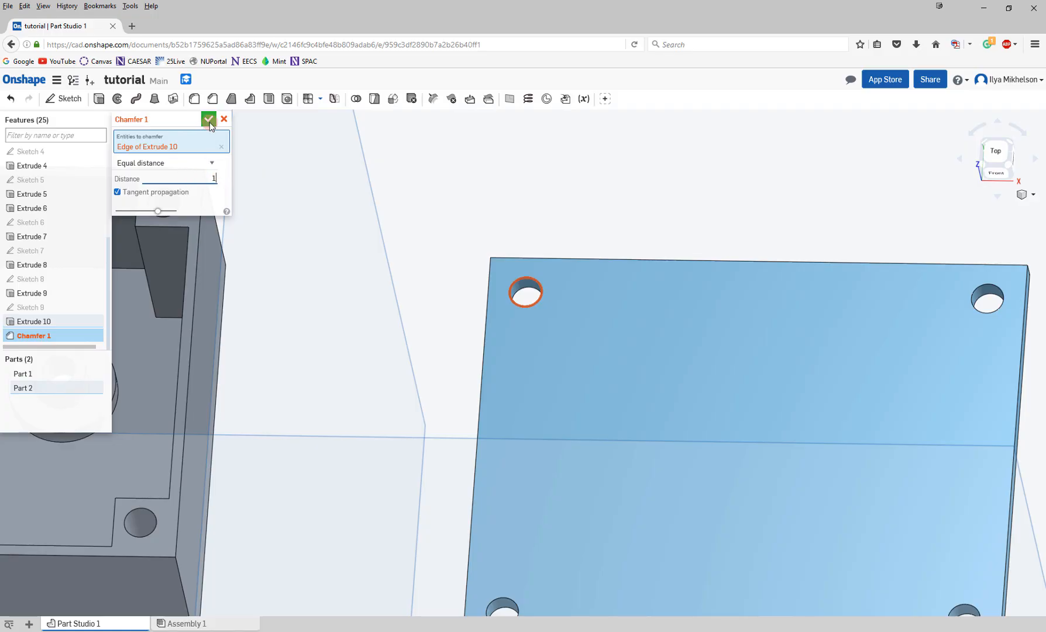
{"action": "left_click", "coordinate": [224, 195]}
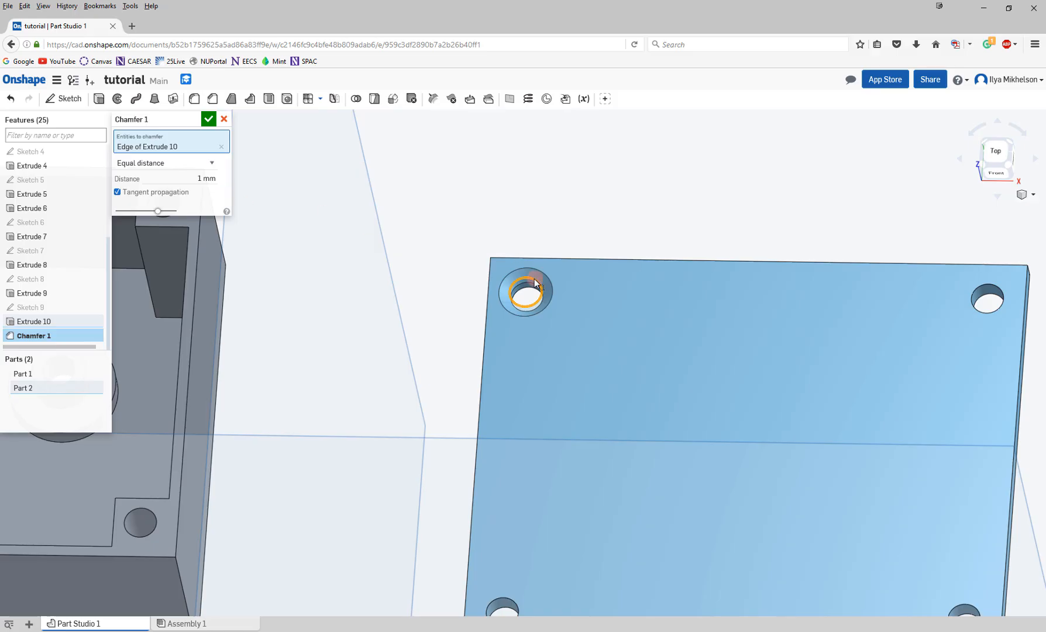
Try a chamfer distance of 2 mm on the upper-left hole's edge.
{"action": "left_click", "coordinate": [203, 180]}
{"action": "left_click", "coordinate": [197, 180]}
{"action": "left_click_drag", "start_coordinate": [180, 177], "coordinate": [244, 182]}
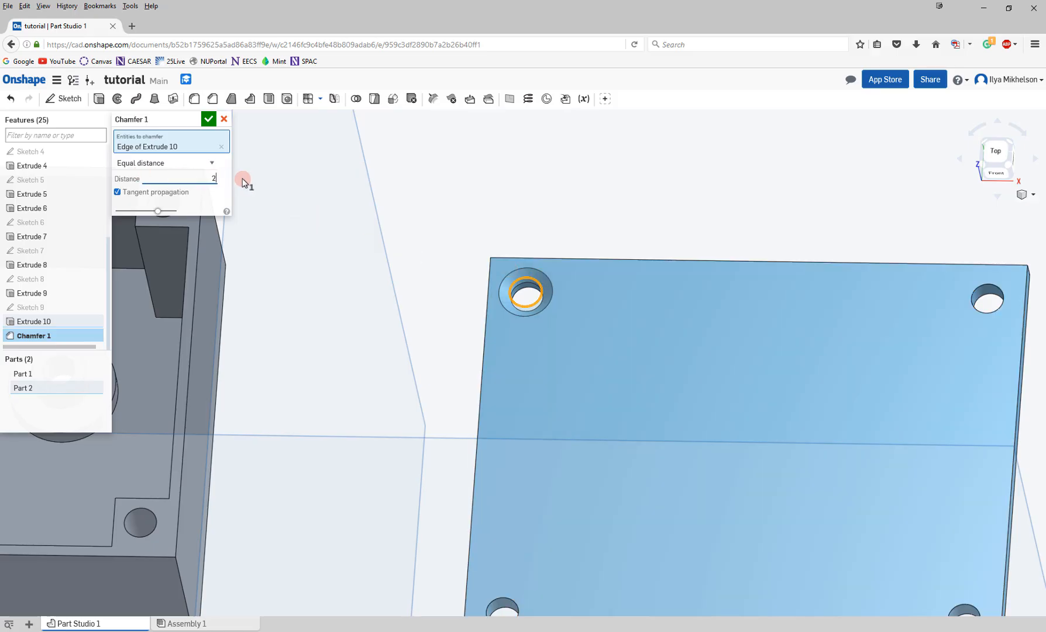
{"action": "left_click", "coordinate": [202, 195]}
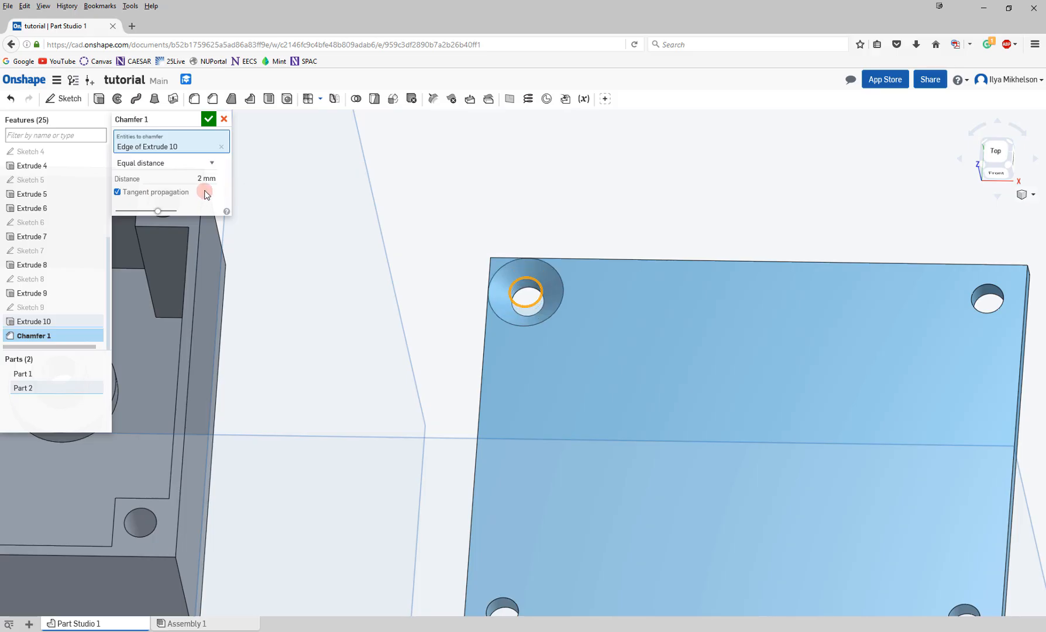
Set the chamfer distance to 1 mm, add the top edges of the lid's other three screw holes, and accept the chamfer.
{"action": "double_click", "coordinate": [201, 177]}
{"action": "key", "text": "Return"}
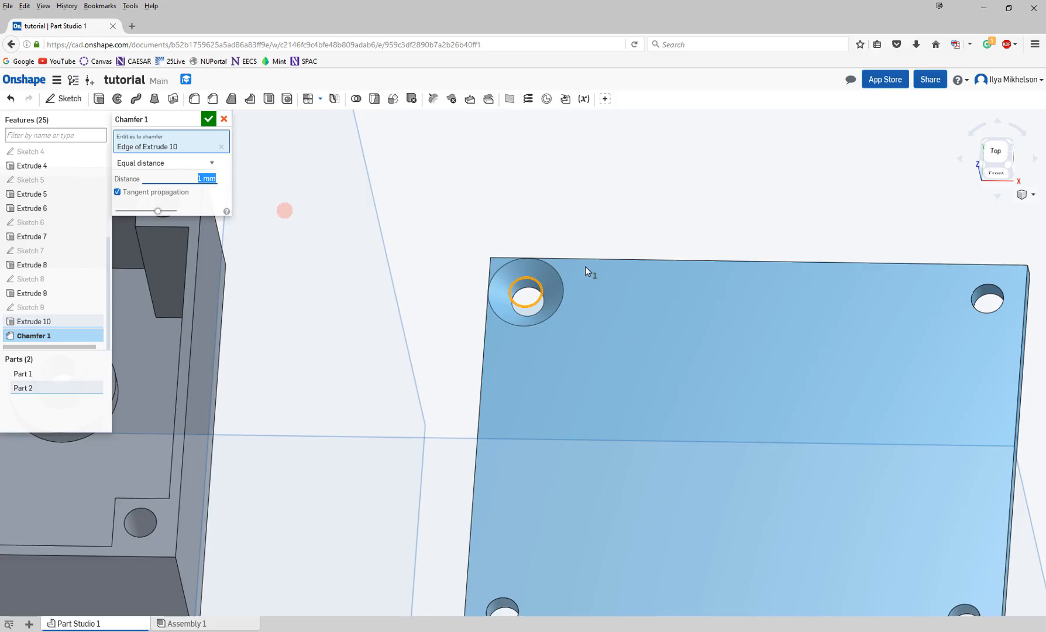
{"action": "left_click", "coordinate": [984, 316]}
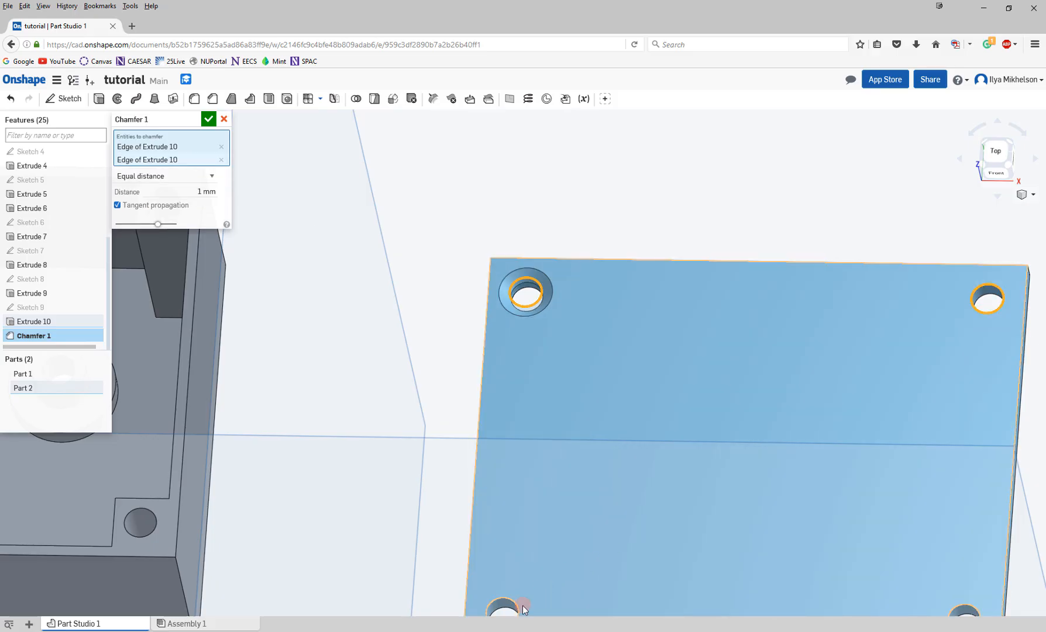
{"action": "left_click", "coordinate": [504, 604]}
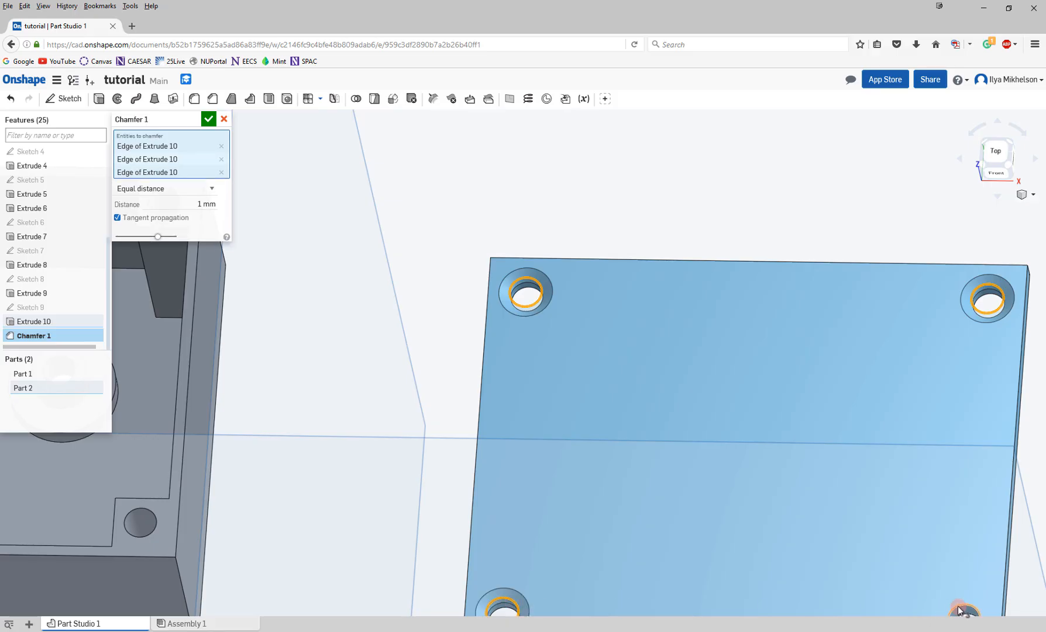
{"action": "left_click", "coordinate": [962, 610]}
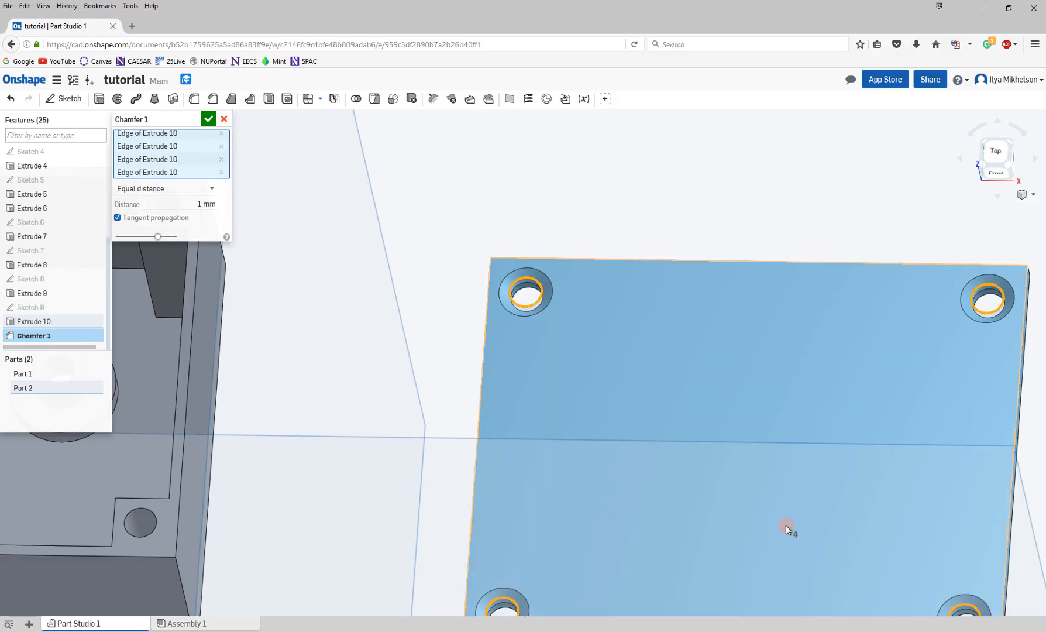
{"action": "scroll", "coordinate": [732, 447], "scroll_direction": "down", "scroll_amount": 3}
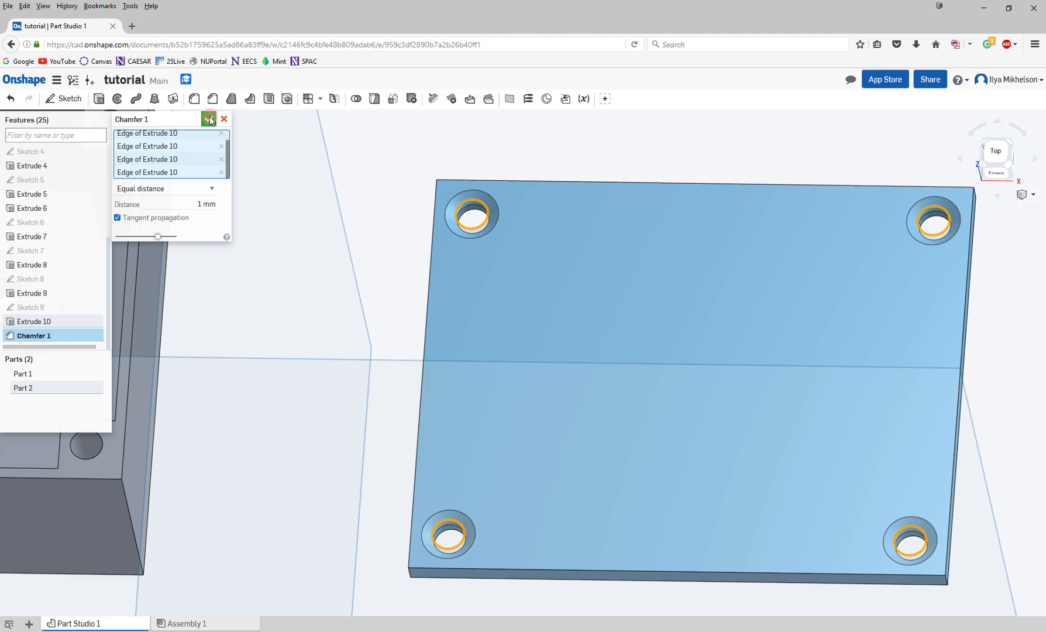
{"action": "left_click", "coordinate": [208, 119]}
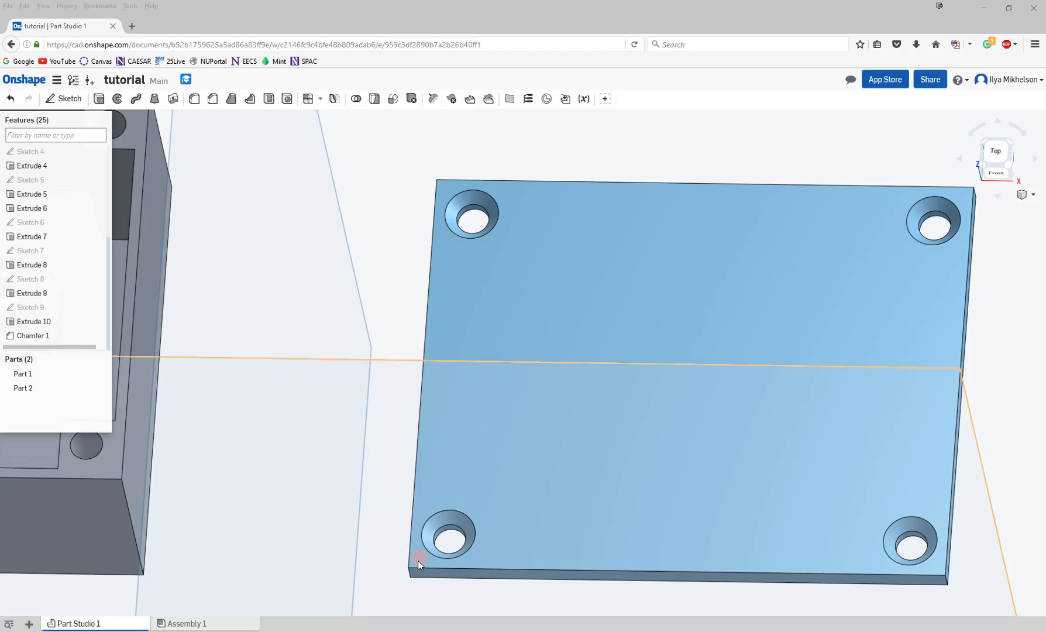
Start a fillet on the lid's lower-left vertical corner edge with a 2 mm radius.
{"action": "left_click", "coordinate": [195, 99]}
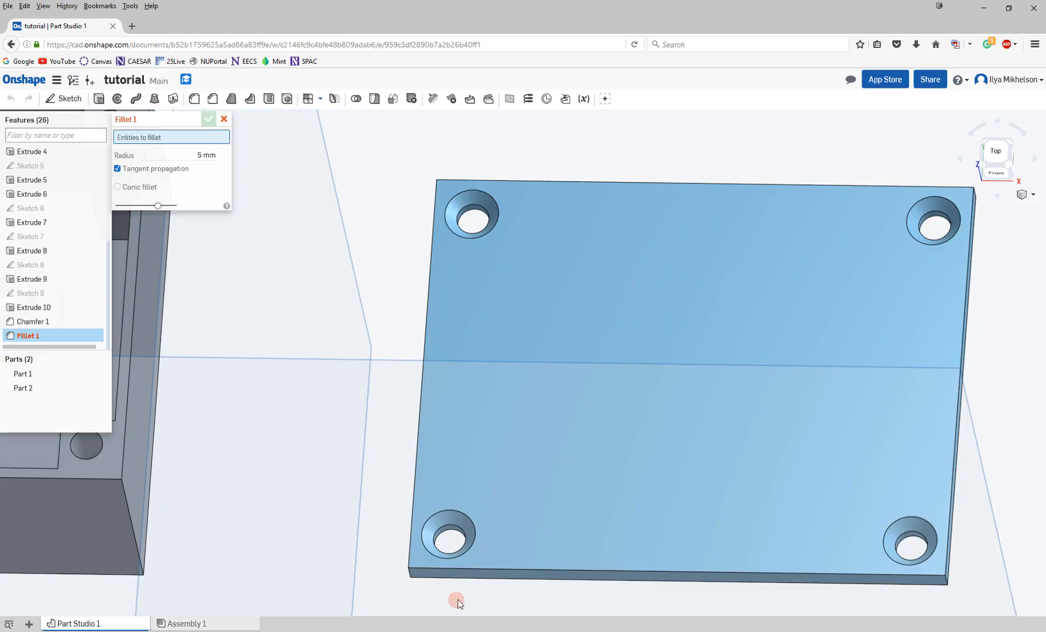
{"action": "right_click_drag", "start_coordinate": [456, 575], "coordinate": [480, 564]}
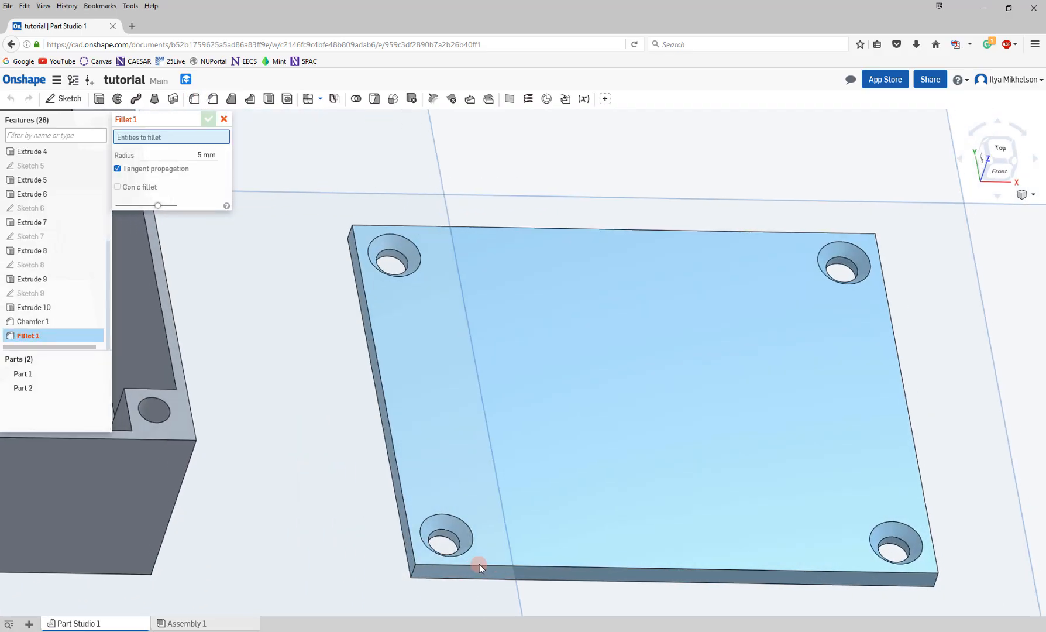
{"action": "left_click", "coordinate": [412, 570]}
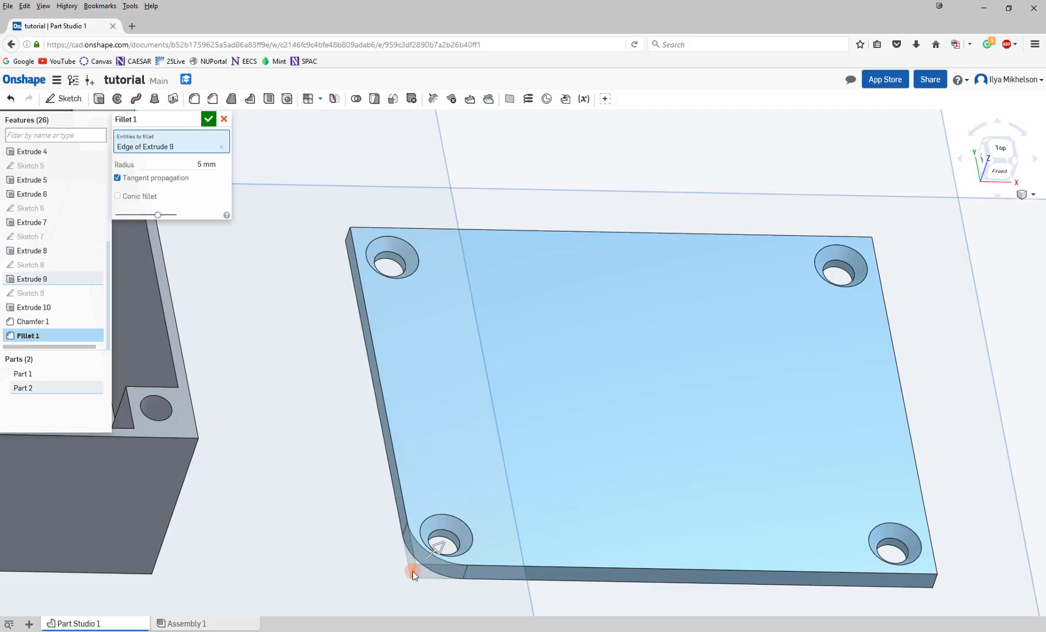
{"action": "left_click", "coordinate": [203, 165]}
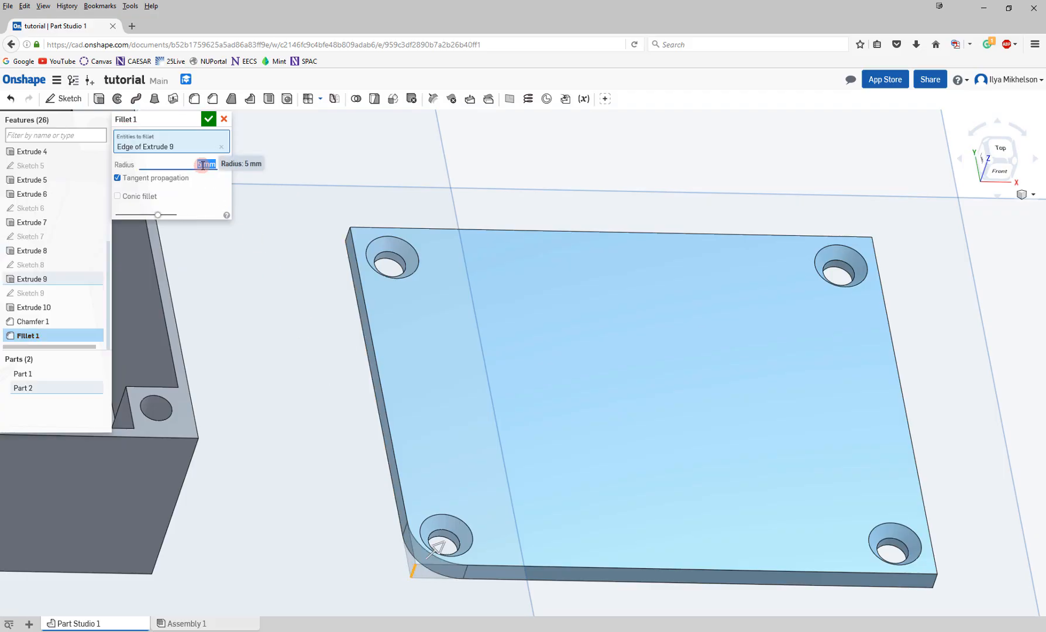
{"action": "type", "text": "2"}
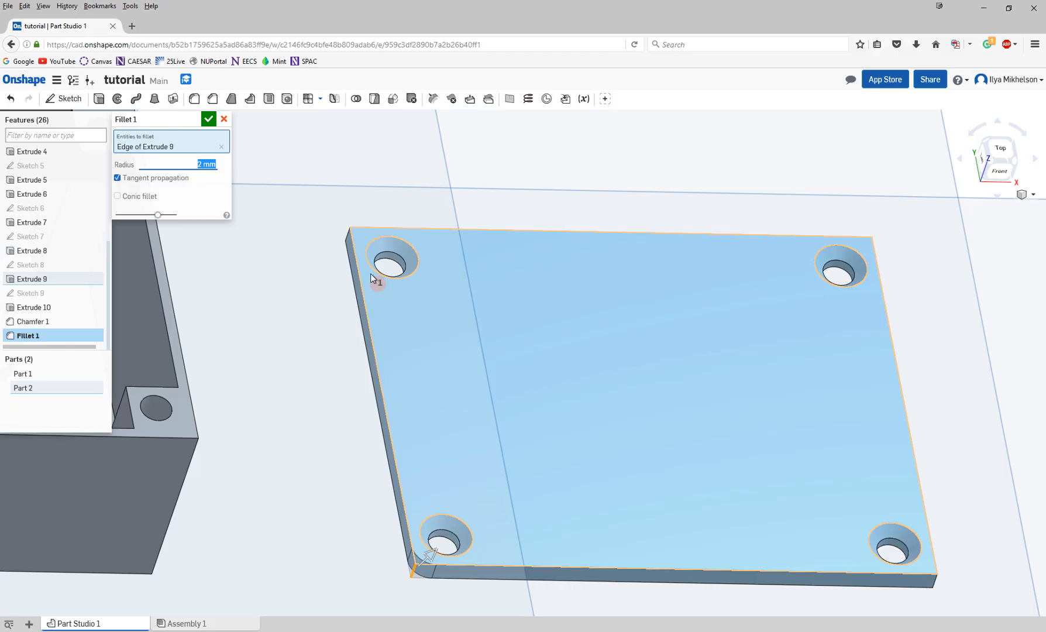
Add the lid's remaining three vertical corner edges to the fillet.
{"action": "left_click", "coordinate": [347, 233]}
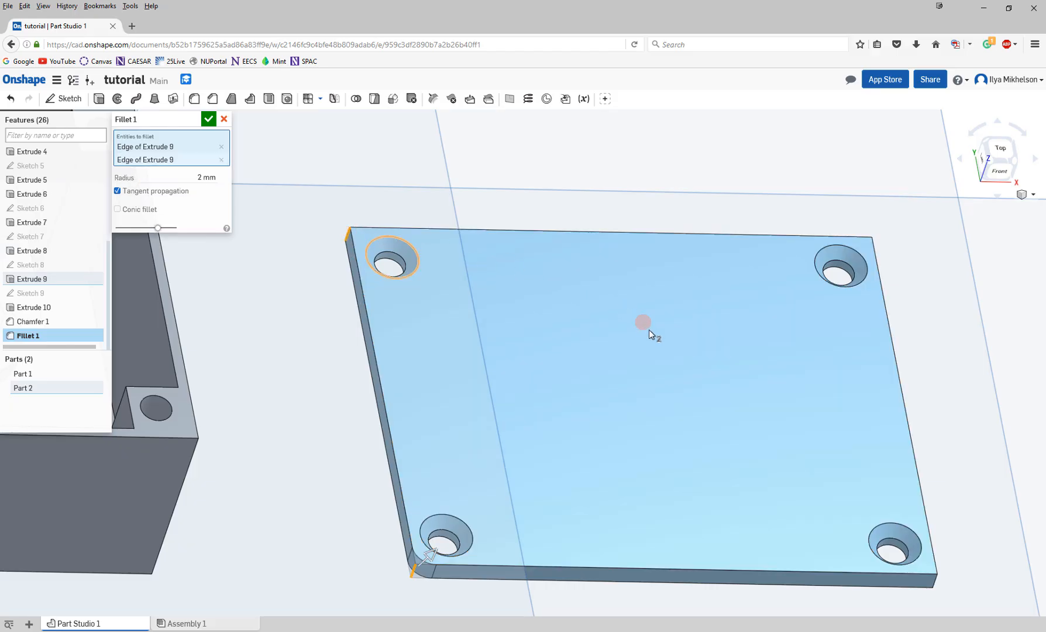
{"action": "right_click_drag", "start_coordinate": [798, 453], "coordinate": [870, 534]}
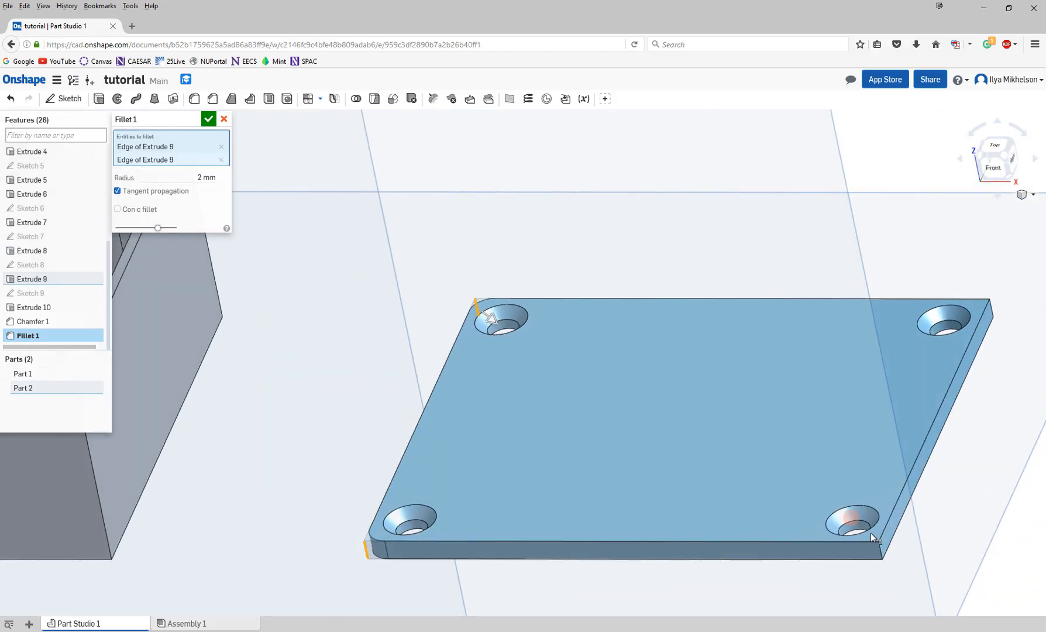
{"action": "right_click_drag", "start_coordinate": [899, 365], "coordinate": [1002, 299]}
{"action": "left_click", "coordinate": [1002, 299]}
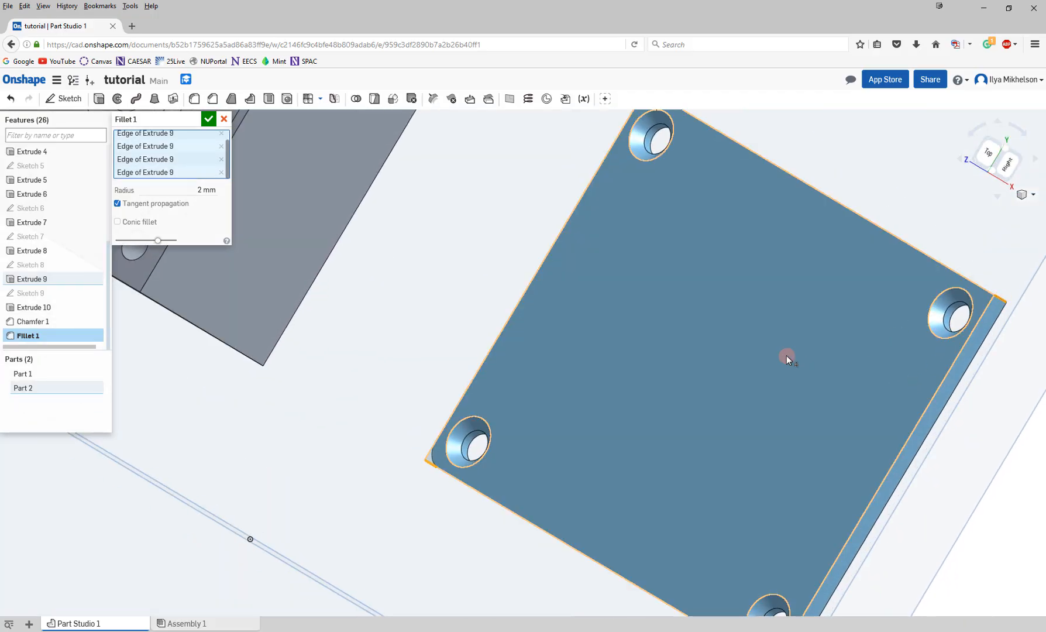
Add the box's four outer vertical corner edges to the same 2 mm fillet and accept it.
{"action": "scroll", "coordinate": [787, 356], "scroll_direction": "down", "scroll_amount": 3}
{"action": "middle_click_drag", "start_coordinate": [571, 325], "coordinate": [844, 399]}
{"action": "left_click", "coordinate": [711, 408]}
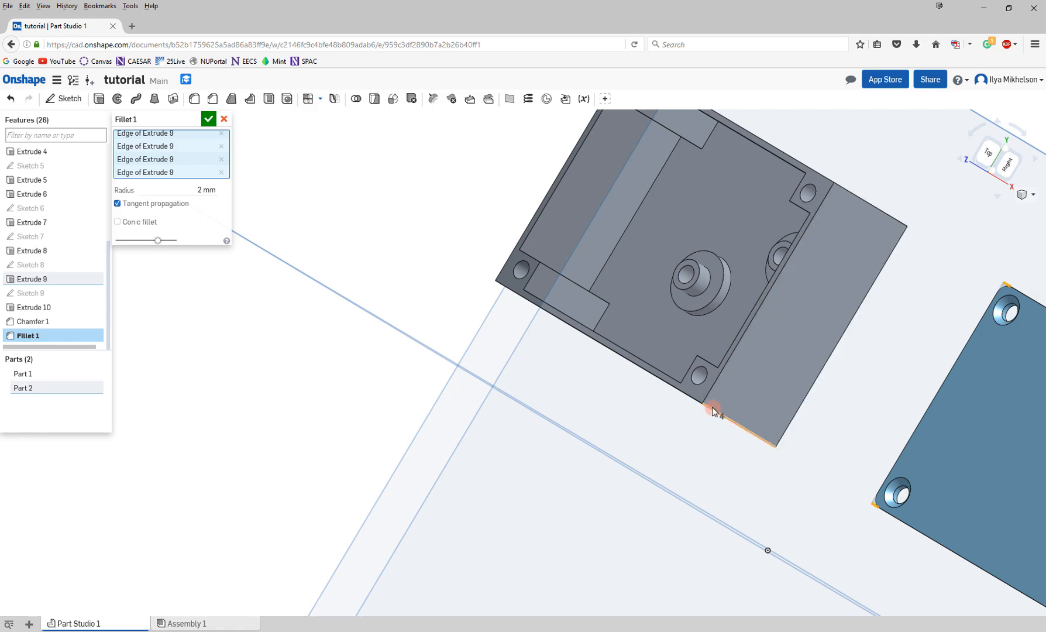
{"action": "left_click", "coordinate": [846, 193]}
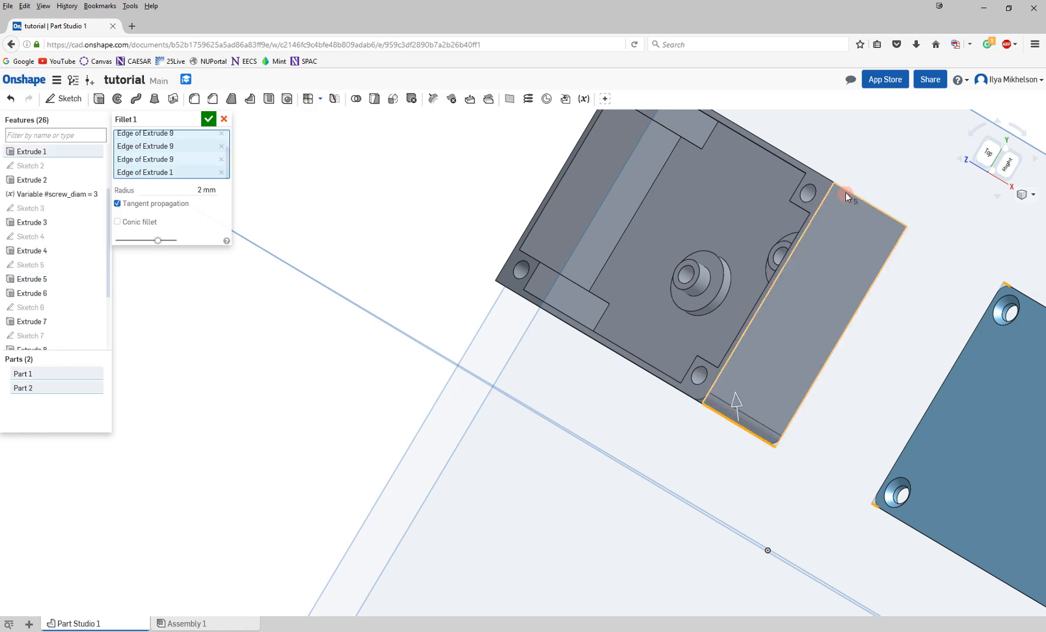
{"action": "right_click_drag", "start_coordinate": [553, 232], "coordinate": [791, 323]}
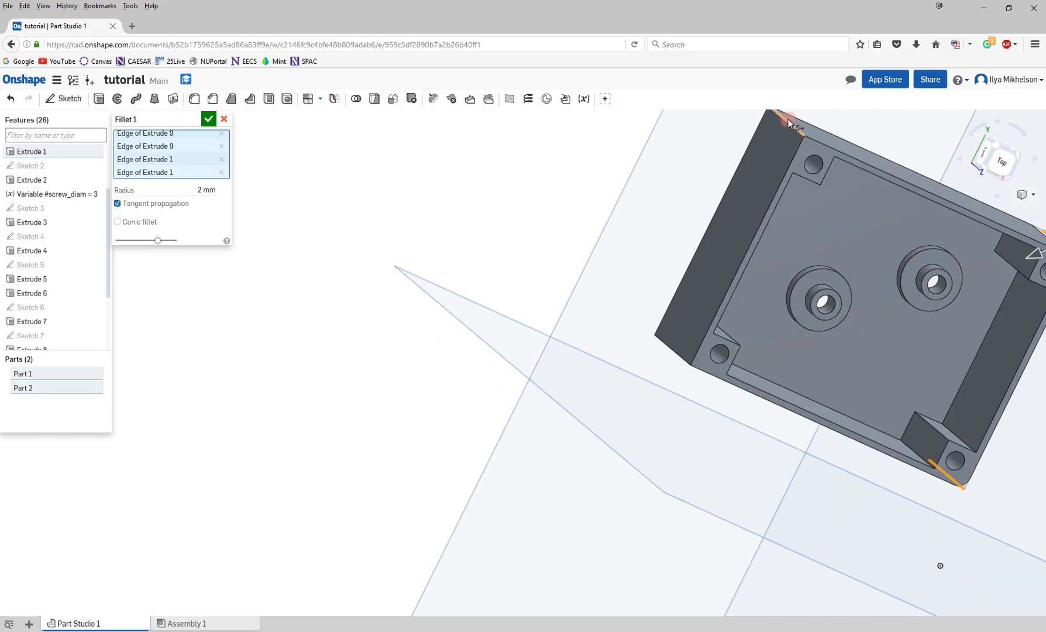
{"action": "left_click", "coordinate": [673, 361]}
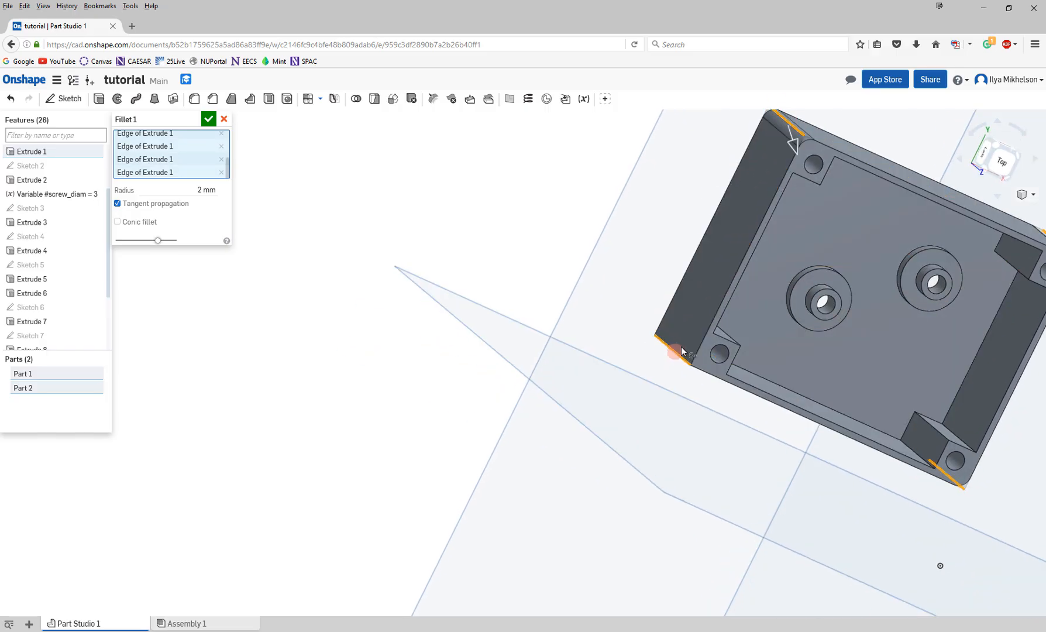
{"action": "right_click_drag", "start_coordinate": [681, 351], "coordinate": [719, 334]}
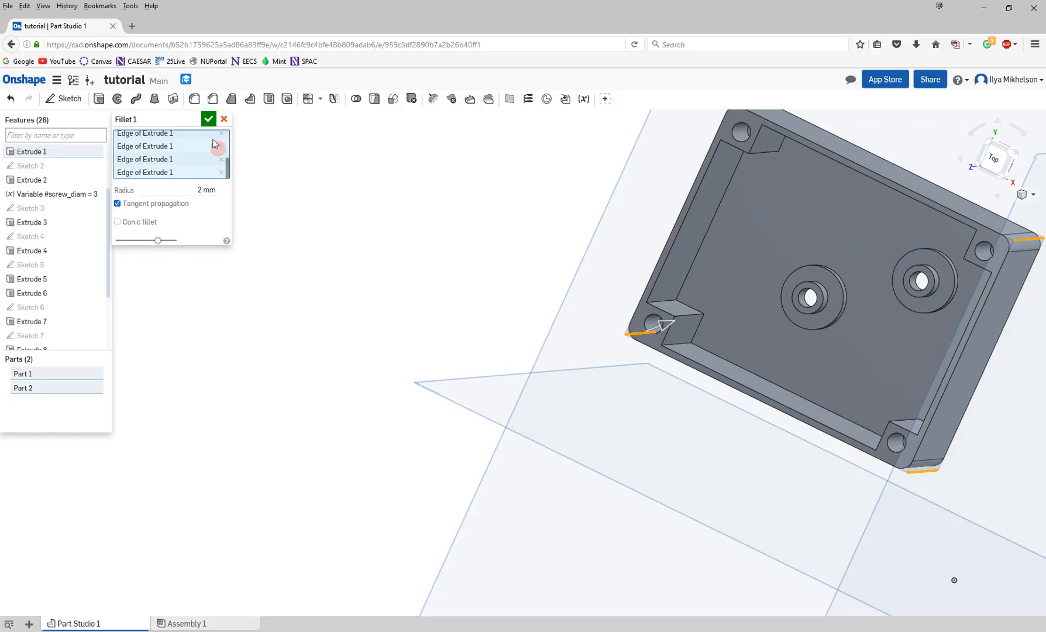
{"action": "left_click", "coordinate": [208, 119]}
Start a new fillet with a 2 mm radius on an inner vertical edge of the box's back-left corner post.
{"action": "scroll", "coordinate": [879, 321], "scroll_direction": "down", "scroll_amount": 3}
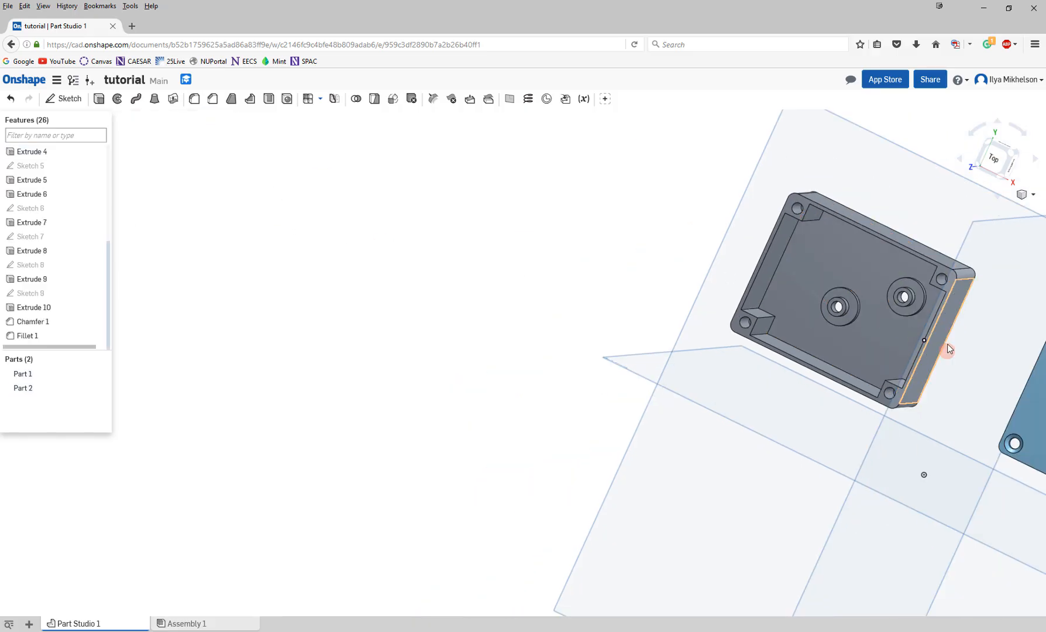
{"action": "right_click_drag", "start_coordinate": [947, 343], "coordinate": [835, 292]}
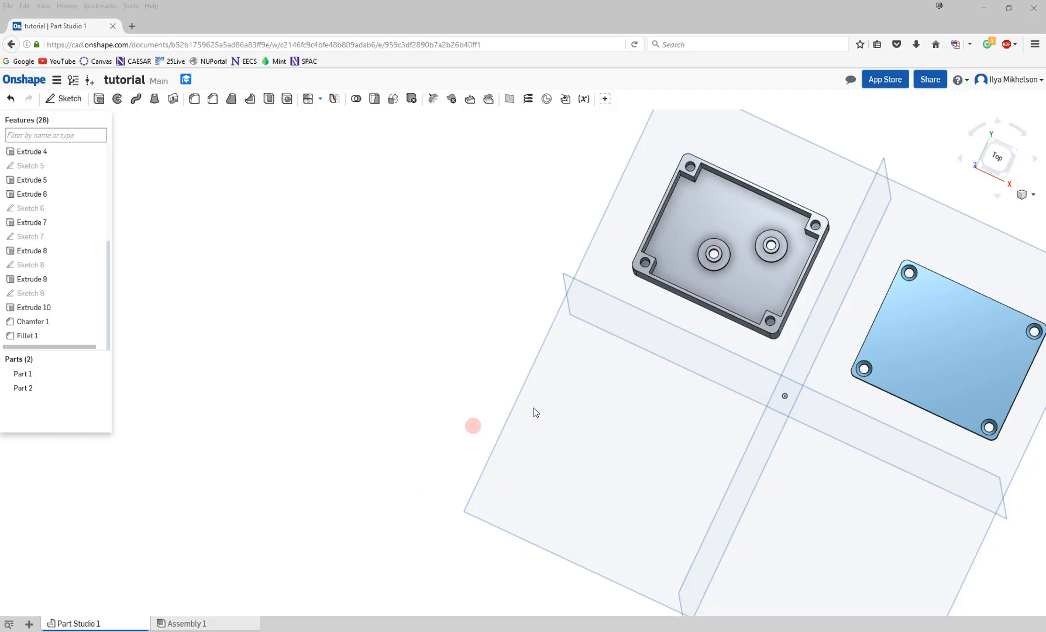
{"action": "scroll", "coordinate": [691, 275], "scroll_direction": "up", "scroll_amount": 3}
{"action": "scroll", "coordinate": [687, 268], "scroll_direction": "up", "scroll_amount": 5}
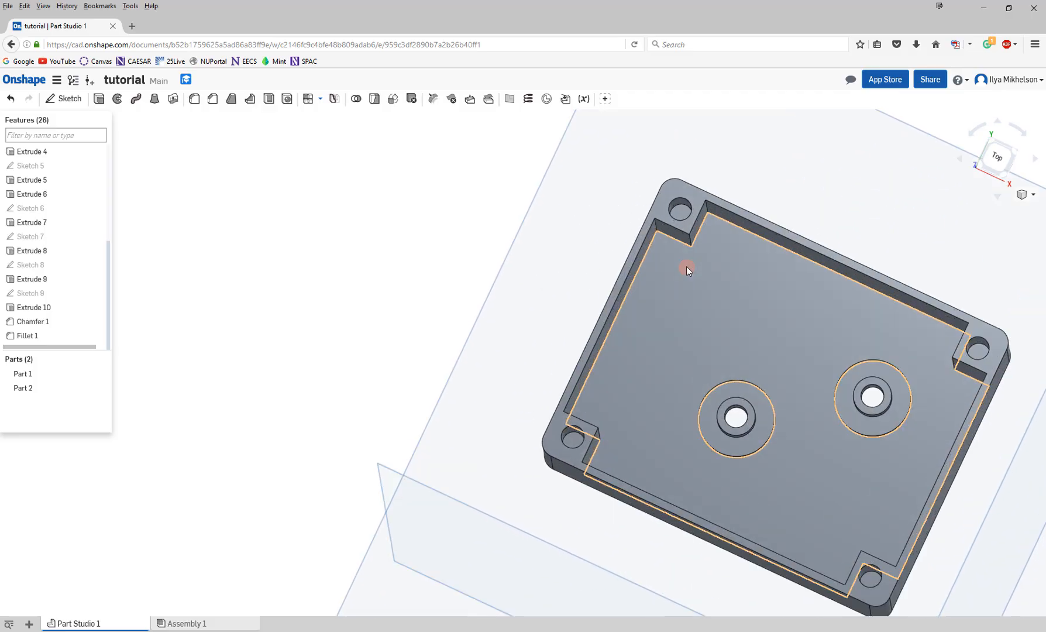
{"action": "right_click_drag", "start_coordinate": [697, 246], "coordinate": [689, 232]}
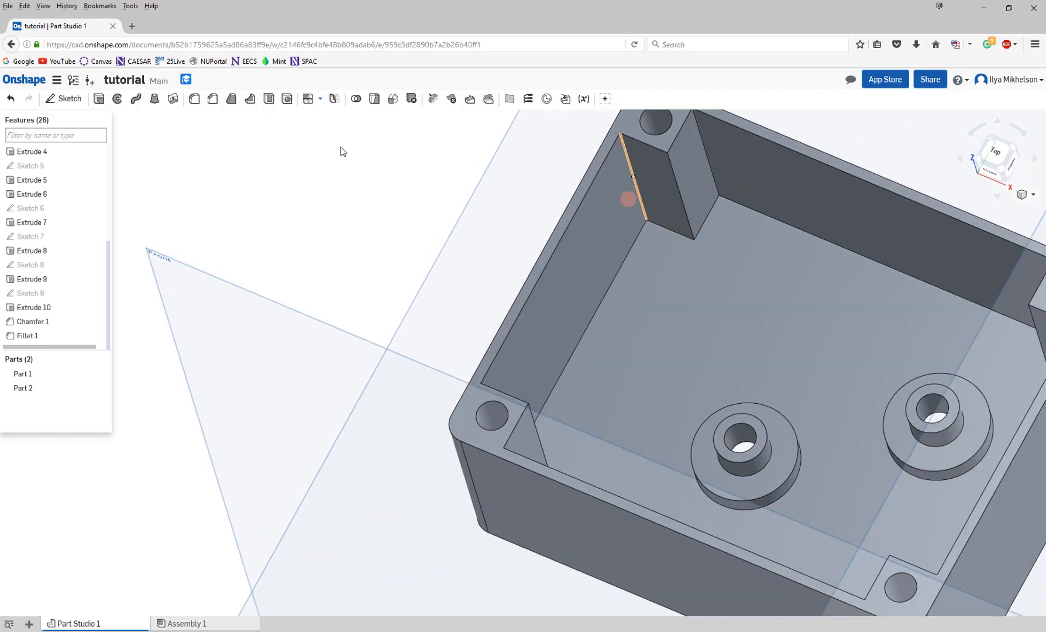
{"action": "left_click", "coordinate": [194, 98]}
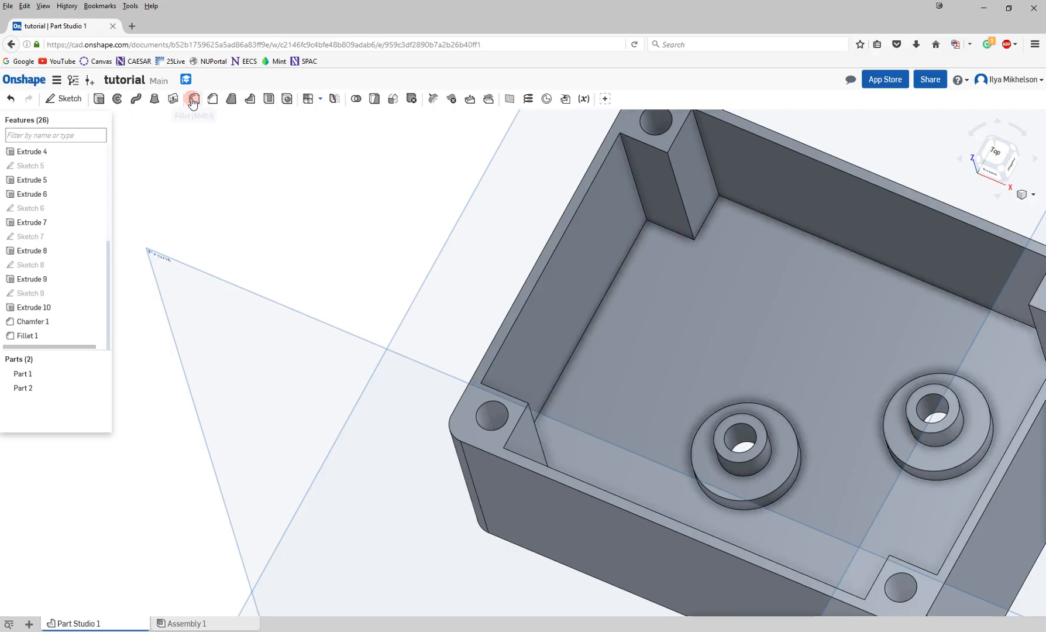
{"action": "left_click", "coordinate": [636, 179]}
{"action": "left_click", "coordinate": [202, 162]}
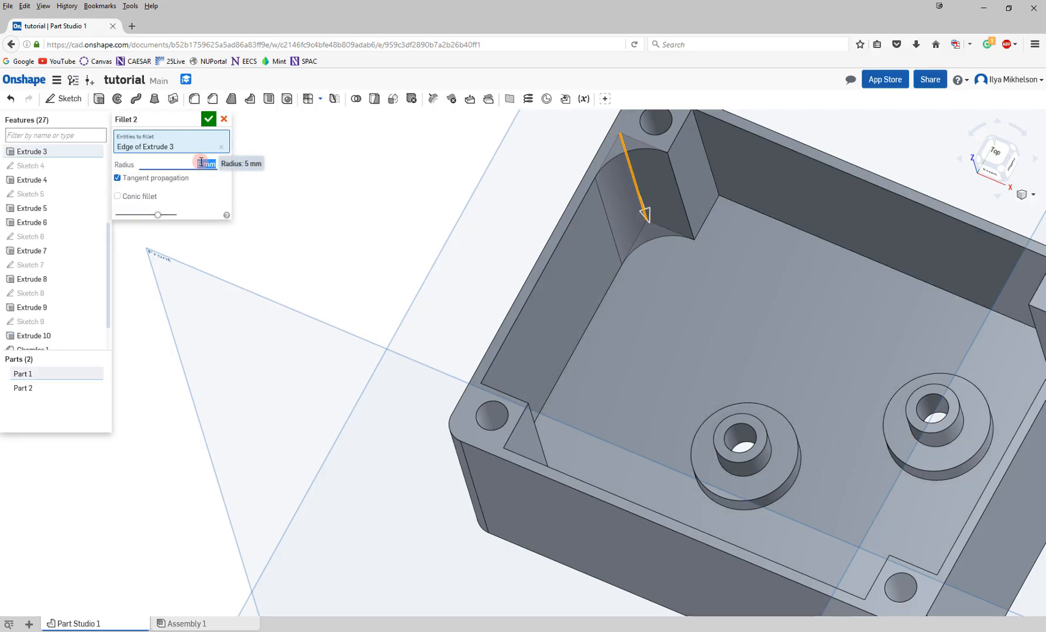
{"action": "type", "text": "2"}
{"action": "key", "text": "Return"}
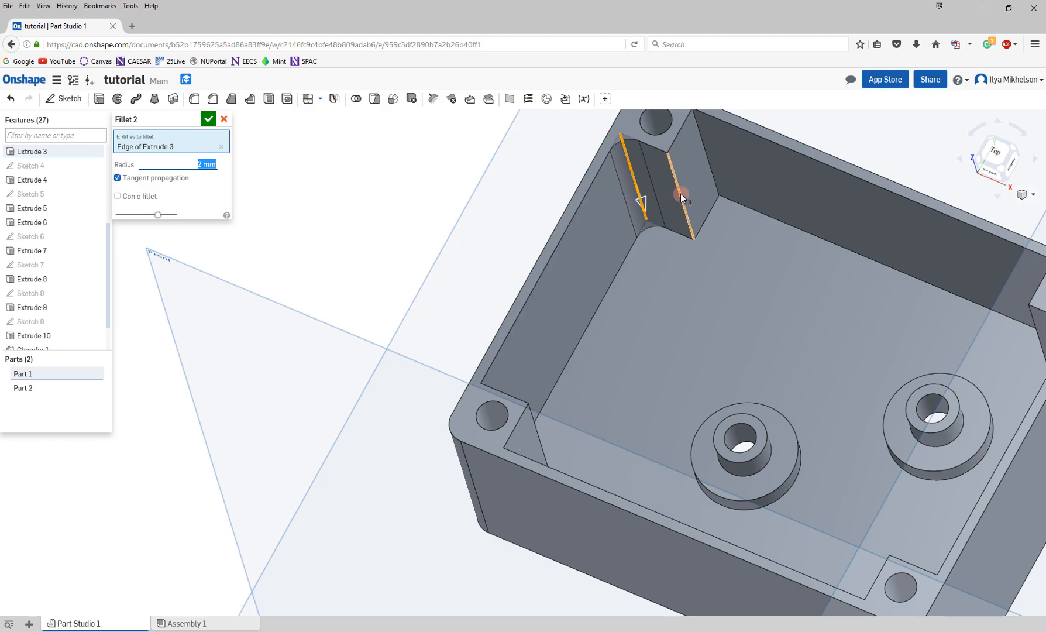
Add the back-left post's other two vertical edges and the front-left post's three inner vertical edges to the fillet.
{"action": "left_click", "coordinate": [681, 193]}
{"action": "left_click", "coordinate": [712, 169]}
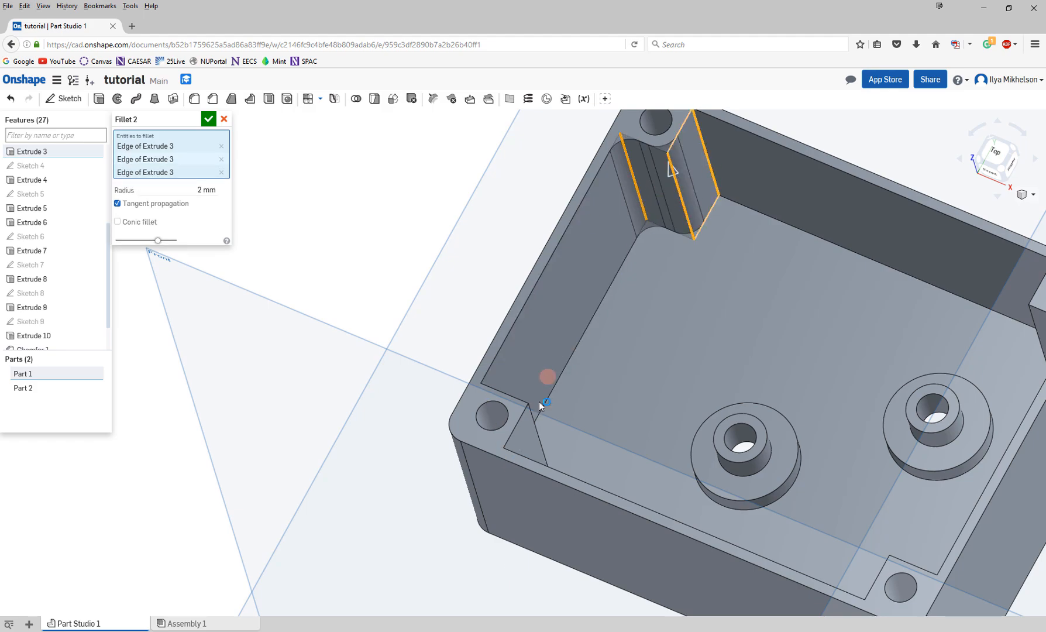
{"action": "left_click", "coordinate": [538, 440]}
{"action": "right_click_drag", "start_coordinate": [541, 442], "coordinate": [494, 465]}
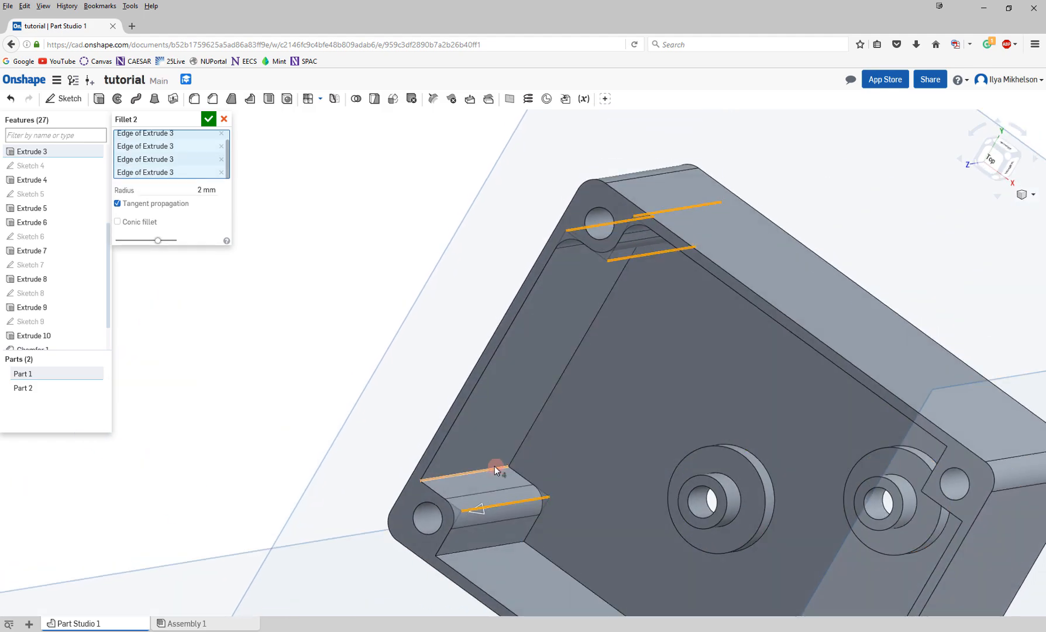
{"action": "left_click", "coordinate": [494, 466]}
{"action": "left_click", "coordinate": [508, 545]}
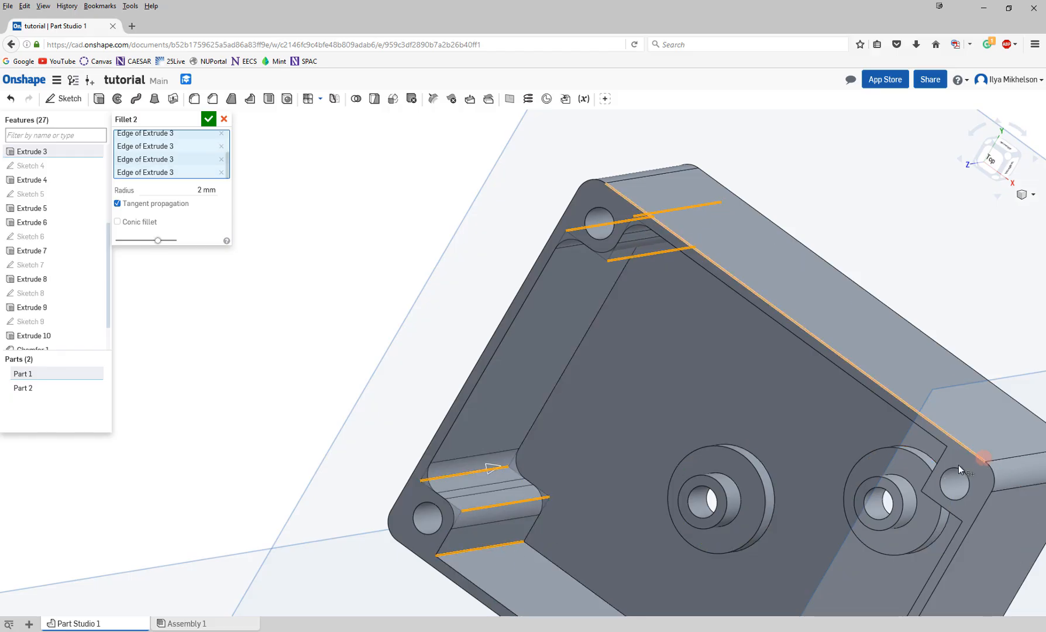
Add the three inner vertical edges of the box's back-right corner post to the fillet.
{"action": "right_click_drag", "start_coordinate": [940, 485], "coordinate": [868, 470]}
{"action": "left_click", "coordinate": [857, 403]}
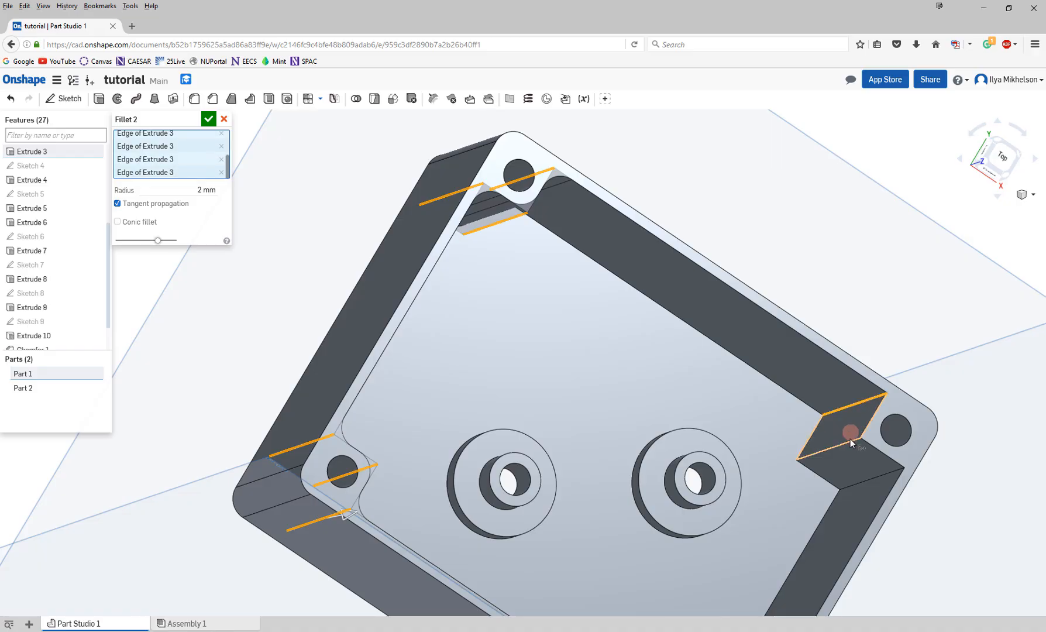
{"action": "left_click", "coordinate": [850, 439]}
{"action": "left_click", "coordinate": [758, 524]}
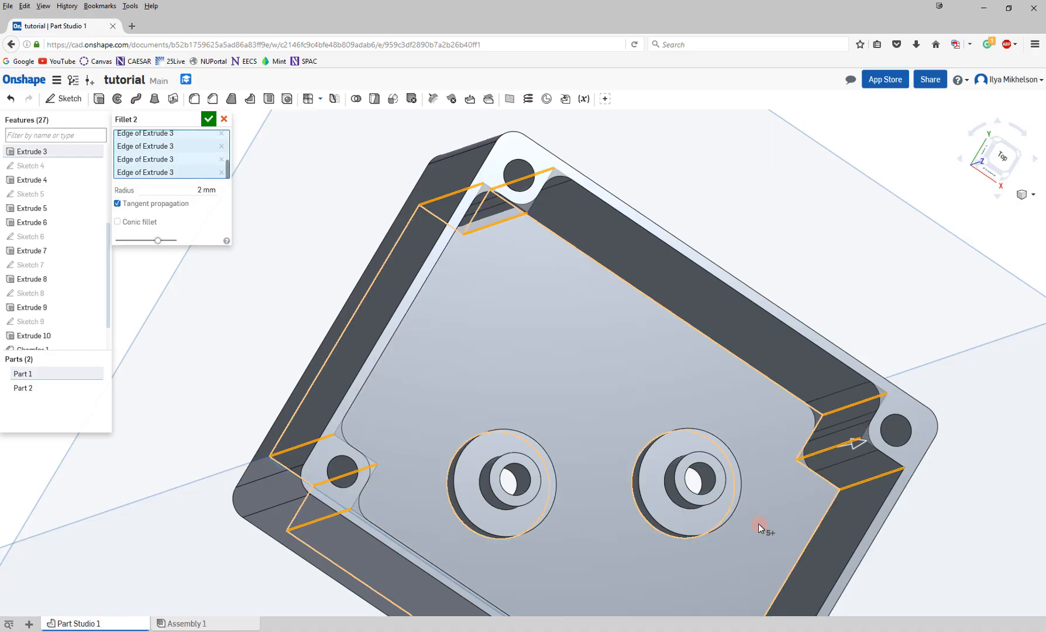
Add the three inner vertical edges of the front-right corner post and accept the 2 mm fillet.
{"action": "right_click_drag", "start_coordinate": [758, 523], "coordinate": [705, 588]}
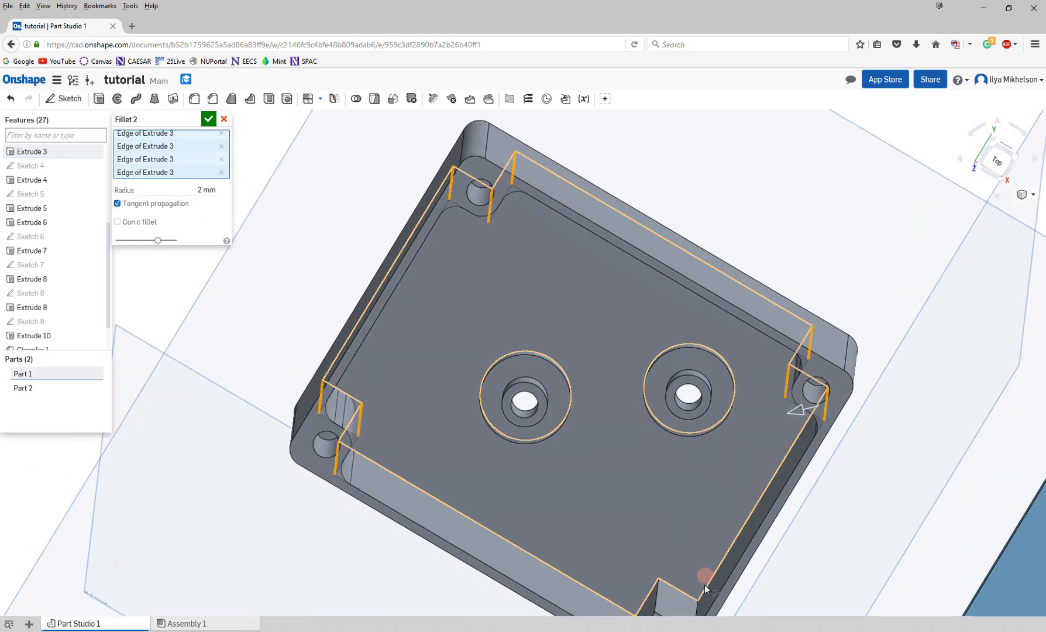
{"action": "left_click", "coordinate": [705, 588]}
{"action": "left_click", "coordinate": [656, 598]}
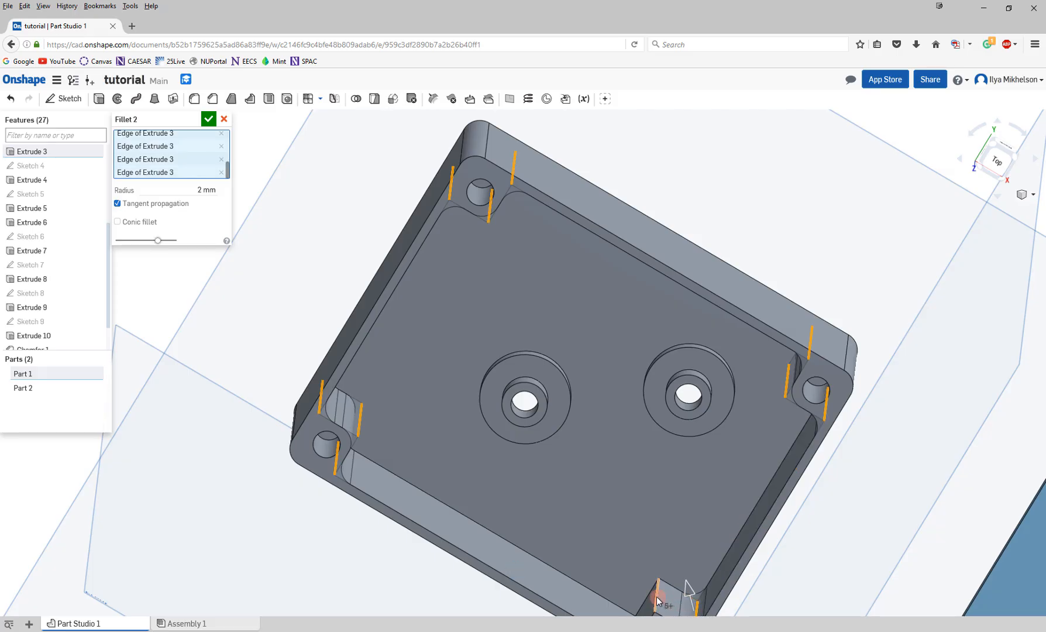
{"action": "middle_click_drag", "start_coordinate": [684, 560], "coordinate": [769, 477]}
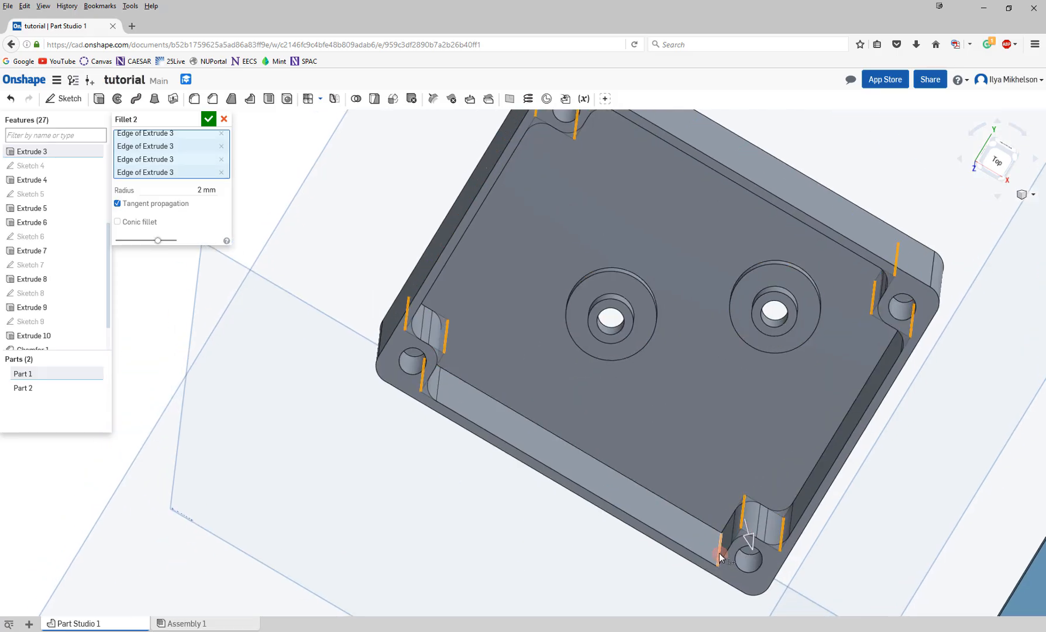
{"action": "left_click", "coordinate": [719, 553]}
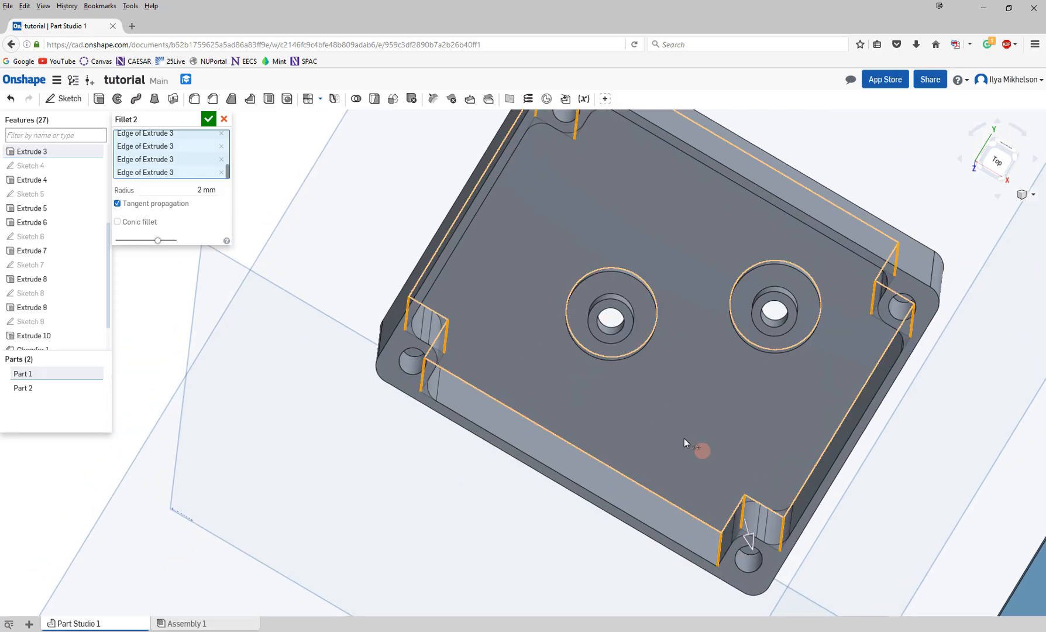
{"action": "left_click", "coordinate": [209, 120]}
Sketch a small rectangle near the middle of the box's front outer wall and accept the sketch.
{"action": "right_click_drag", "start_coordinate": [650, 368], "coordinate": [670, 301]}
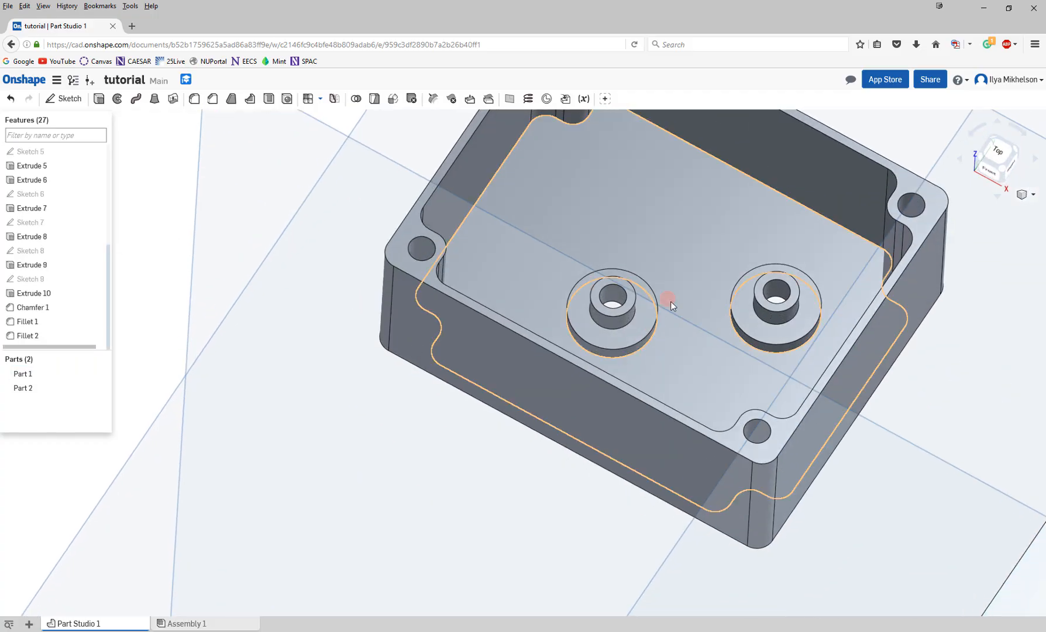
{"action": "scroll", "coordinate": [670, 301], "scroll_direction": "down", "scroll_amount": 5}
{"action": "mouse_move", "coordinate": [787, 385]}
{"action": "middle_mouse_down"}
{"action": "mouse_move", "coordinate": [637, 348]}
{"action": "mouse_move", "coordinate": [752, 408]}
{"action": "mouse_move", "coordinate": [778, 403]}
{"action": "middle_mouse_up"}
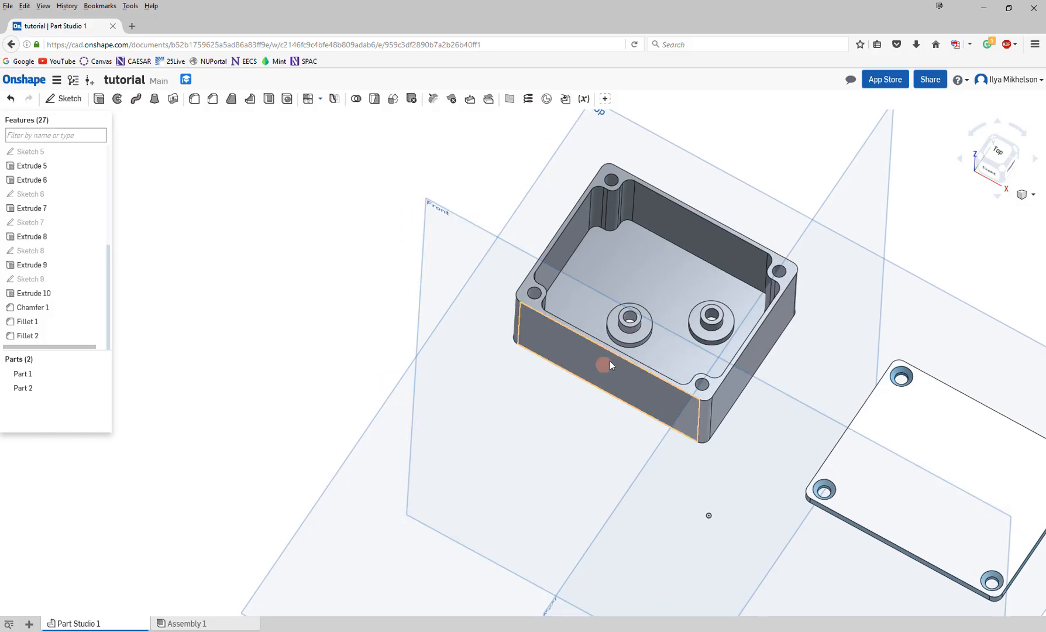
{"action": "right_click_drag", "start_coordinate": [610, 360], "coordinate": [616, 346]}
{"action": "scroll", "coordinate": [618, 361], "scroll_direction": "up", "scroll_amount": 5}
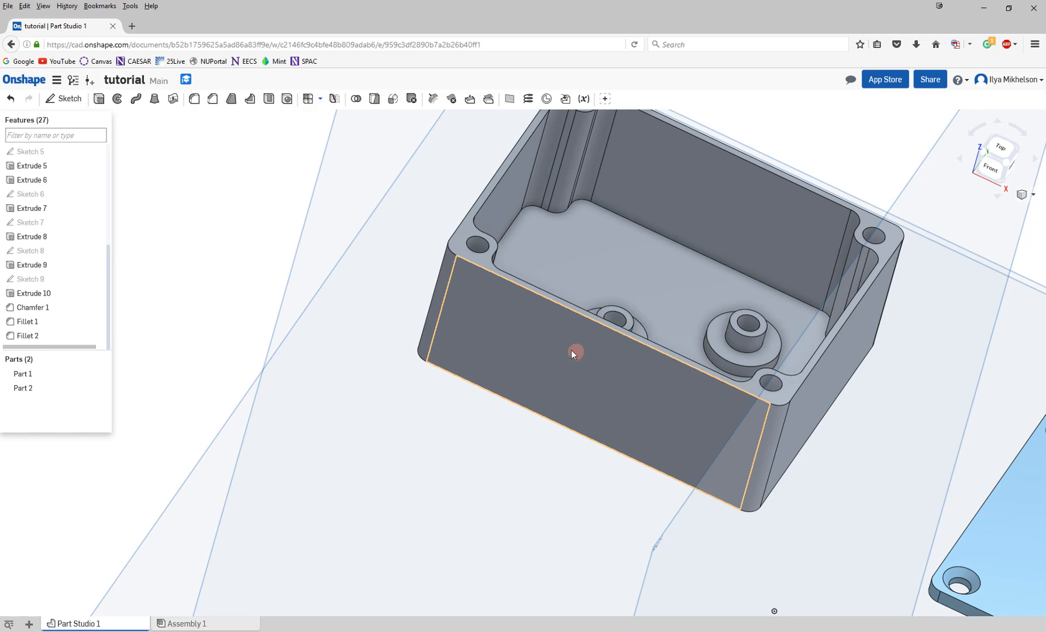
{"action": "left_click", "coordinate": [64, 99]}
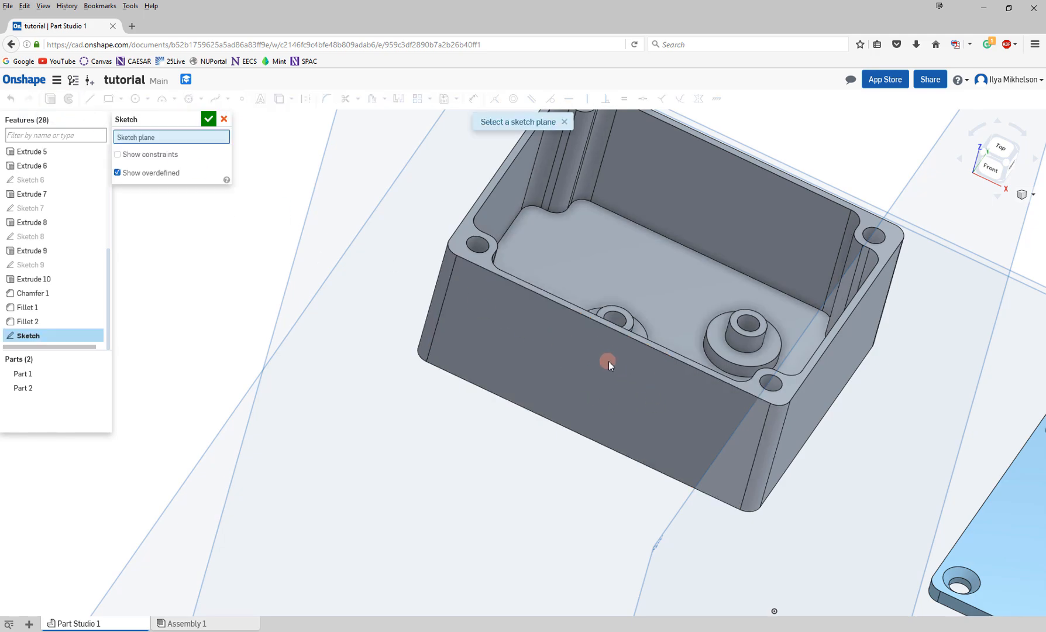
{"action": "left_click", "coordinate": [598, 376]}
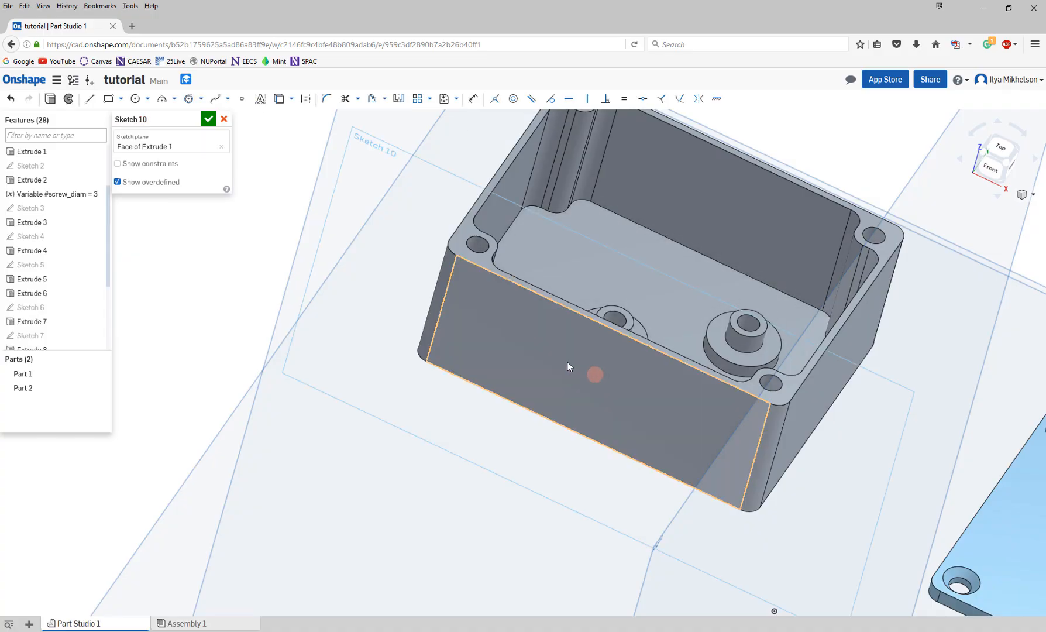
{"action": "left_click", "coordinate": [109, 99]}
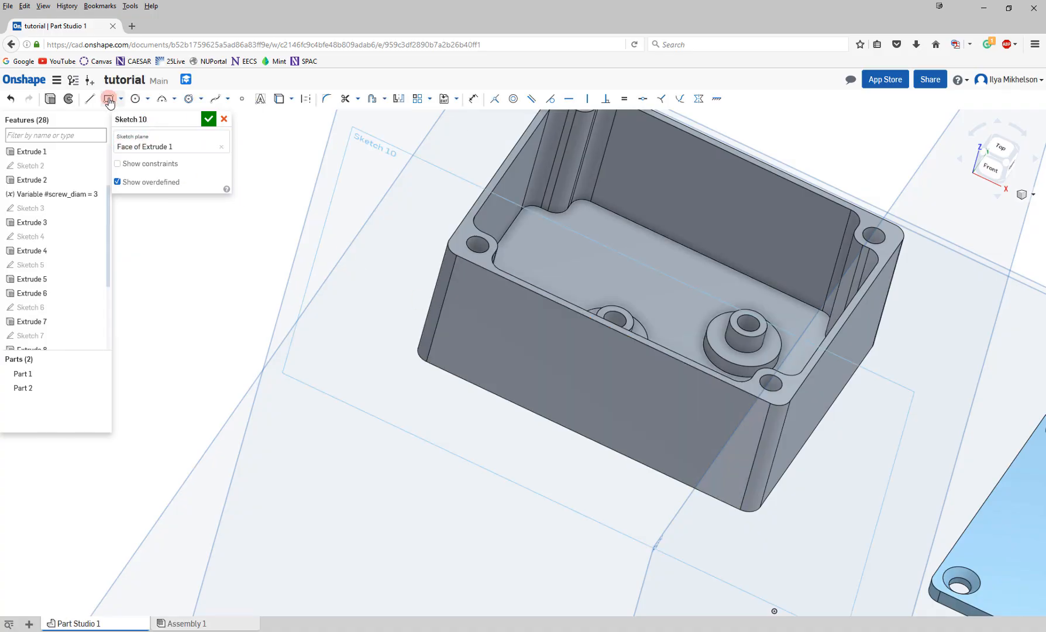
{"action": "left_click", "coordinate": [616, 375]}
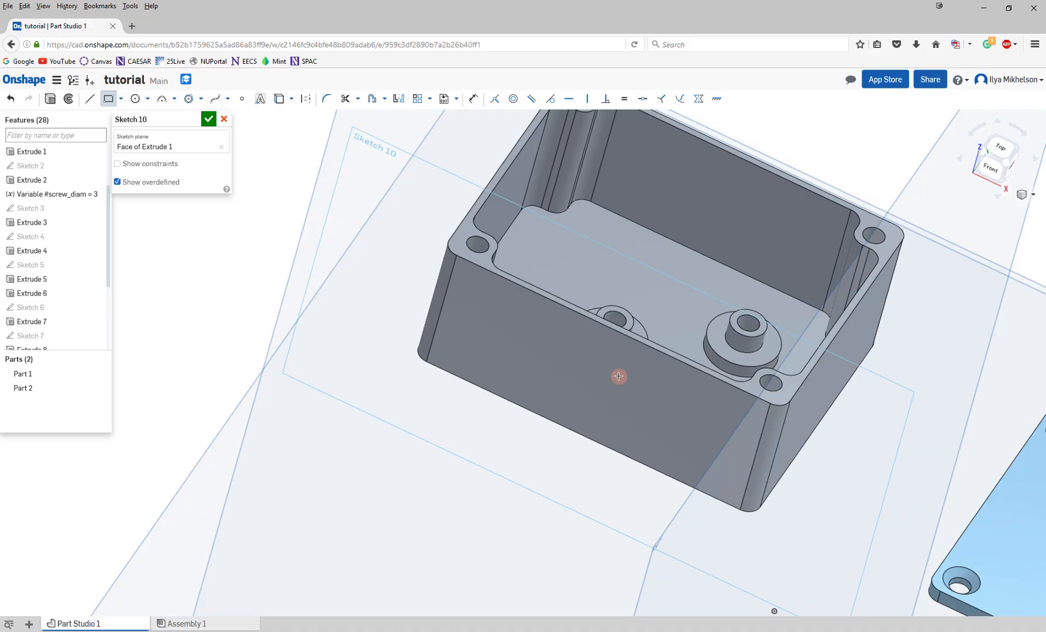
{"action": "left_click_drag", "start_coordinate": [622, 378], "coordinate": [644, 418]}
{"action": "left_click", "coordinate": [625, 397]}
{"action": "left_click", "coordinate": [208, 121]}
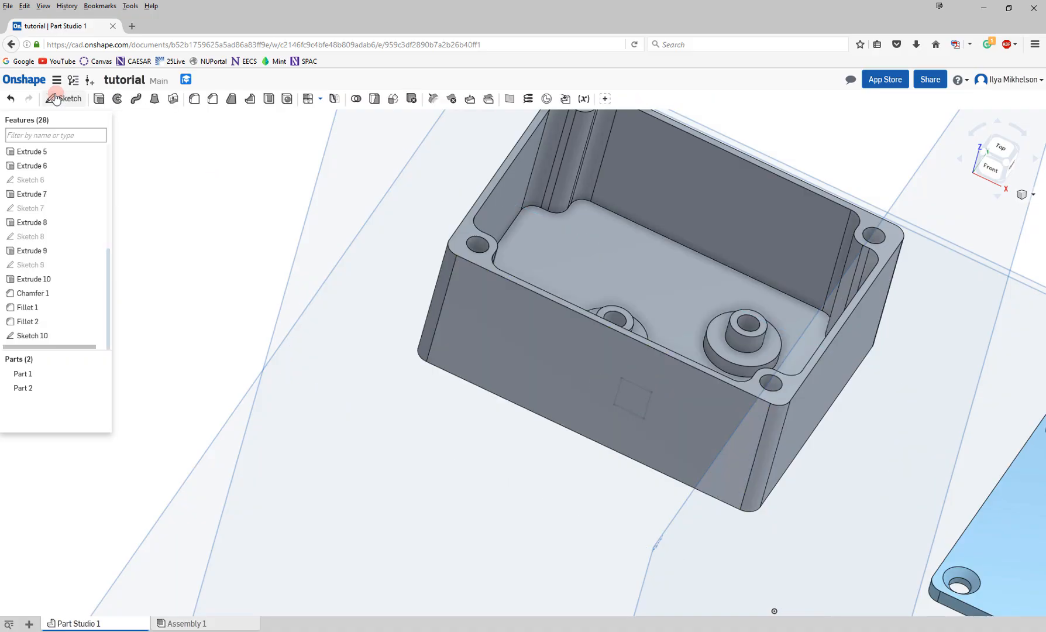
Cut an opening in the box's front wall by extruding the small rectangle as Remove with a blind depth of 2 mm.
{"action": "left_click", "coordinate": [621, 336]}
{"action": "key", "text": "shift+e"}
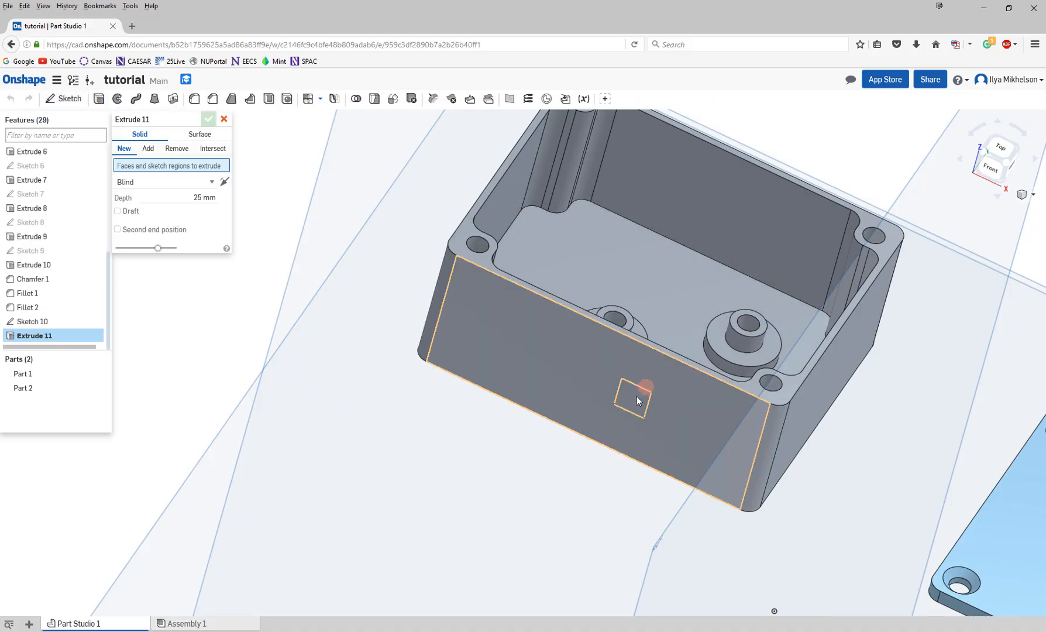
{"action": "left_click", "coordinate": [636, 398]}
{"action": "left_click", "coordinate": [166, 150]}
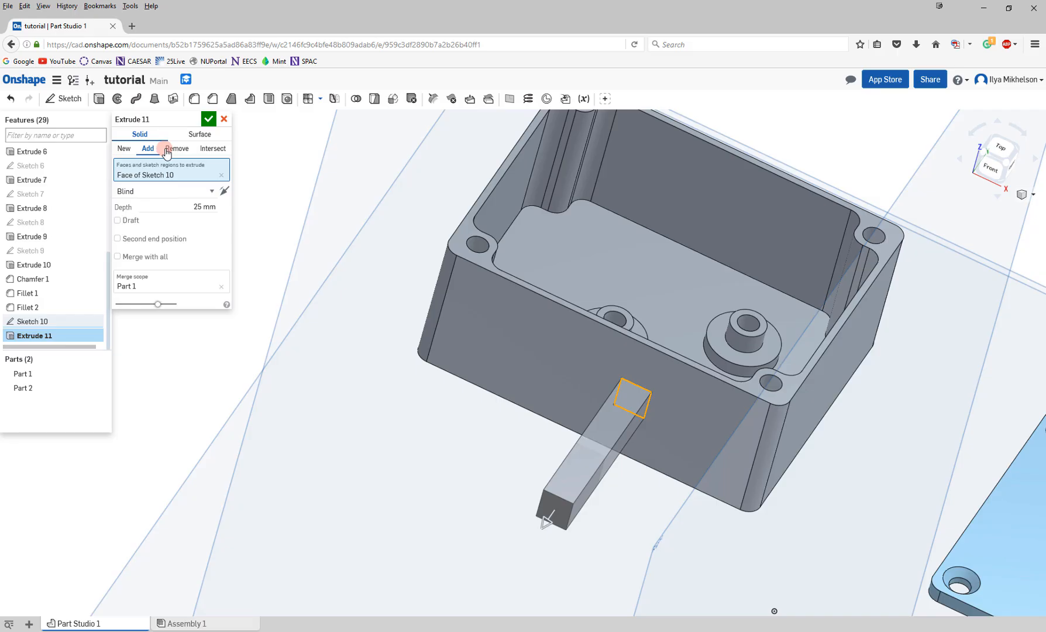
{"action": "left_click", "coordinate": [196, 203]}
{"action": "type", "text": "2"}
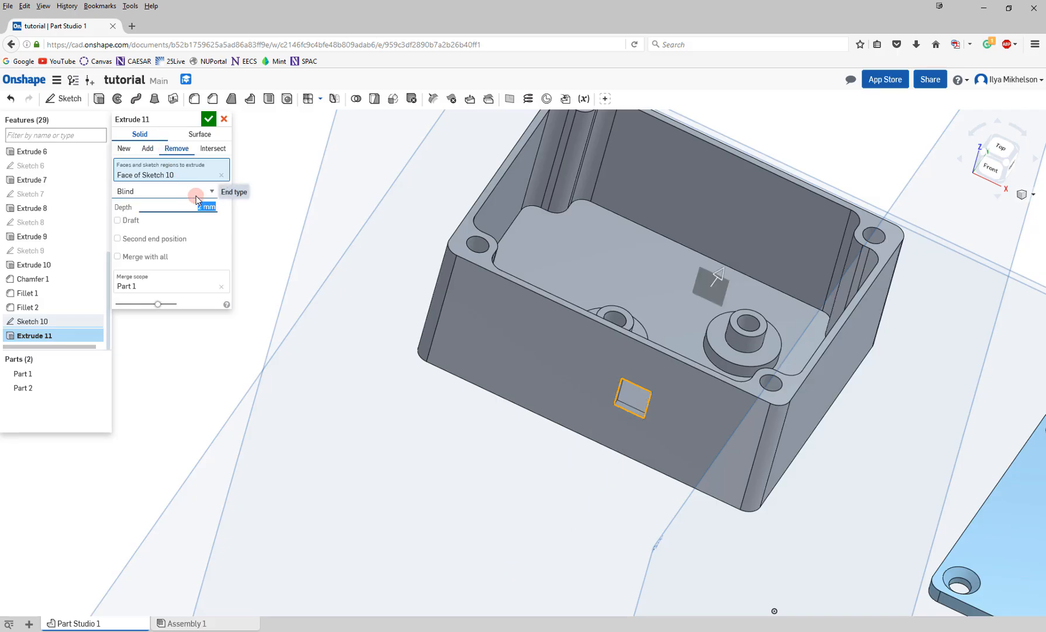
{"action": "key", "text": "Return"}
{"action": "right_click_drag", "start_coordinate": [667, 384], "coordinate": [647, 372]}
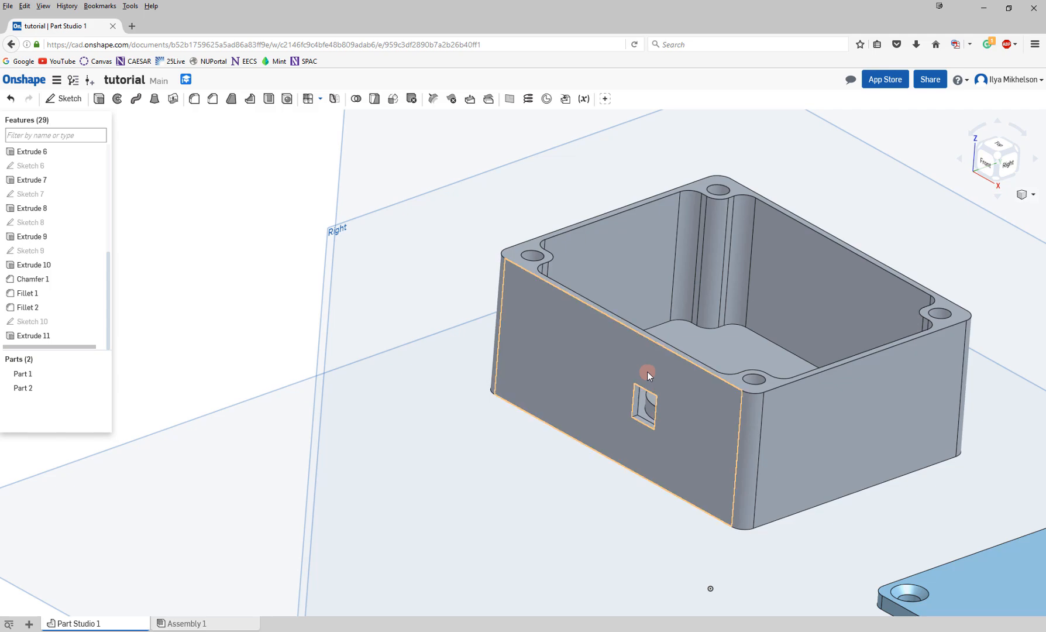
{"action": "scroll", "coordinate": [647, 372], "scroll_direction": "down", "scroll_amount": 5}
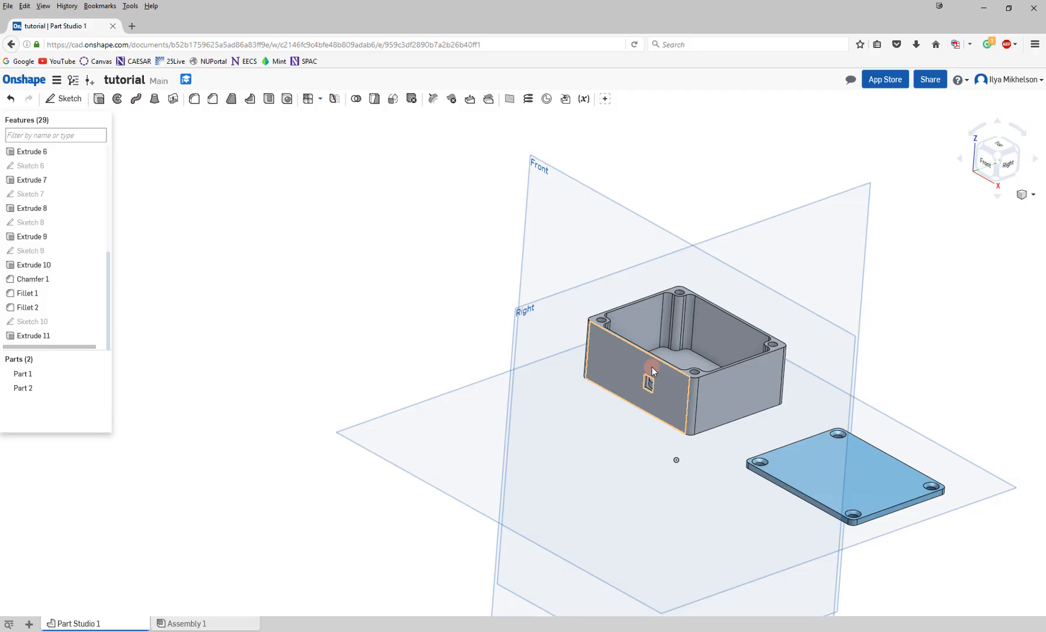
{"action": "scroll", "coordinate": [651, 367], "scroll_direction": "up", "scroll_amount": 5}
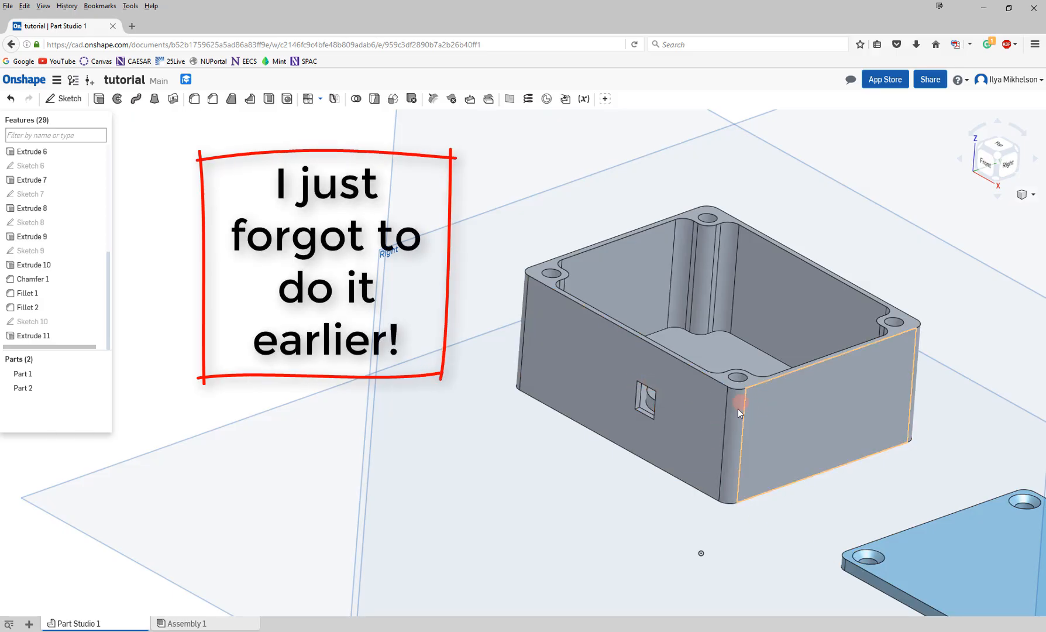
{"action": "left_click", "coordinate": [689, 401]}
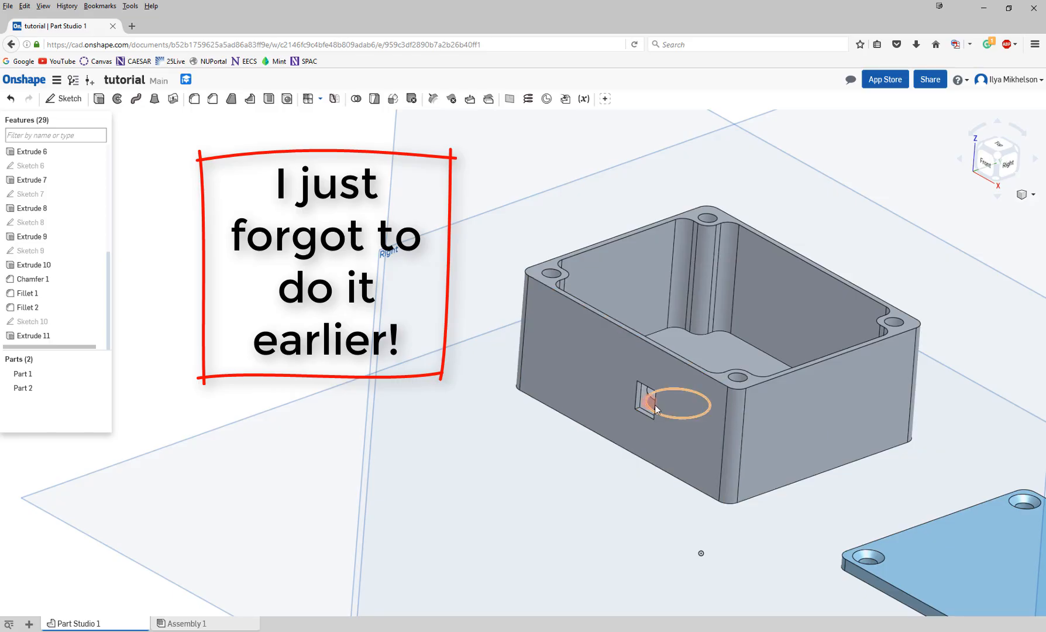
{"action": "left_click", "coordinate": [665, 410]}
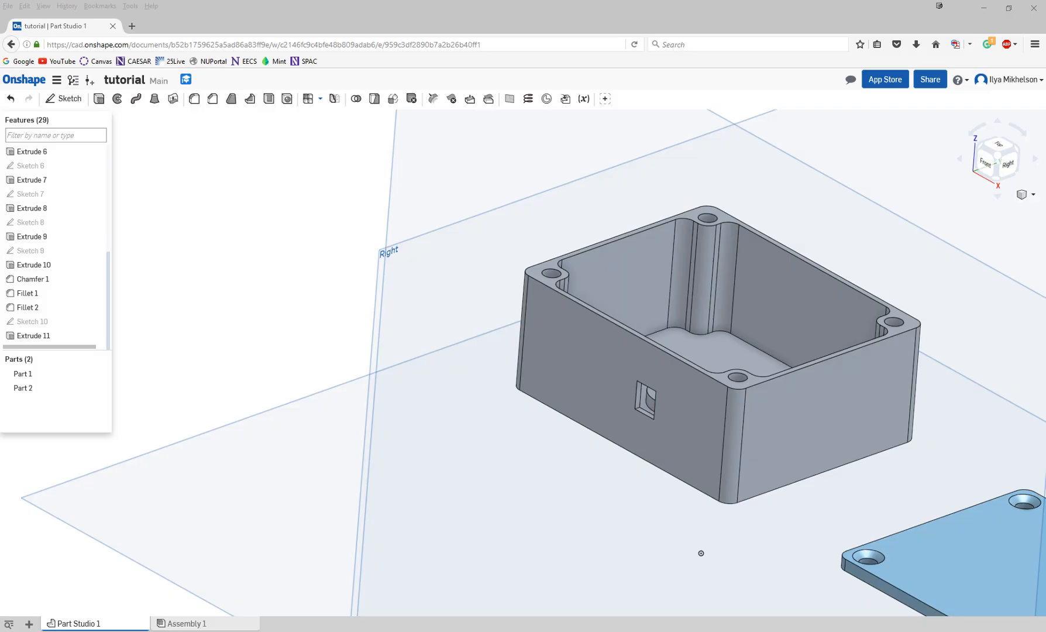
{"action": "left_click", "coordinate": [278, 526]}
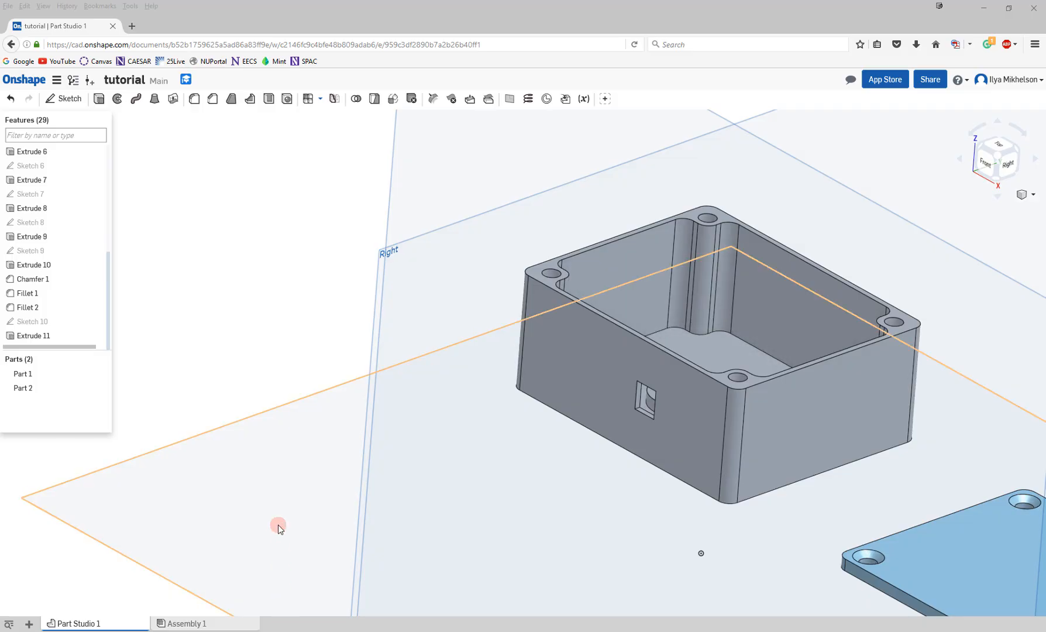
Insert Part 1 and Part 2 from Part Studio 1 into Assembly 1.
{"action": "left_click", "coordinate": [193, 625]}
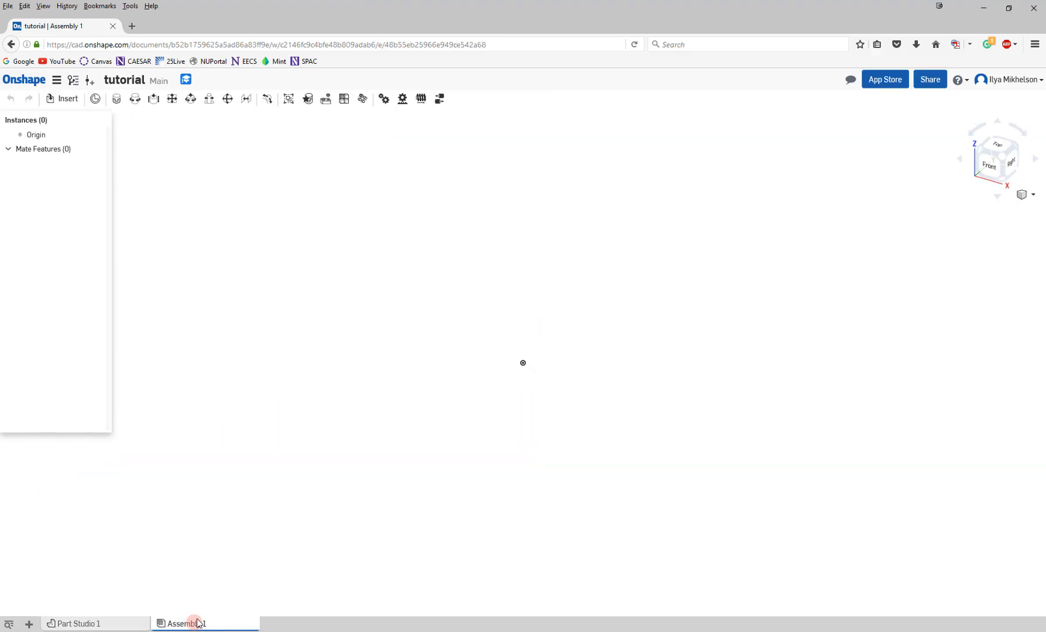
{"action": "left_click", "coordinate": [389, 360]}
{"action": "left_click", "coordinate": [66, 98]}
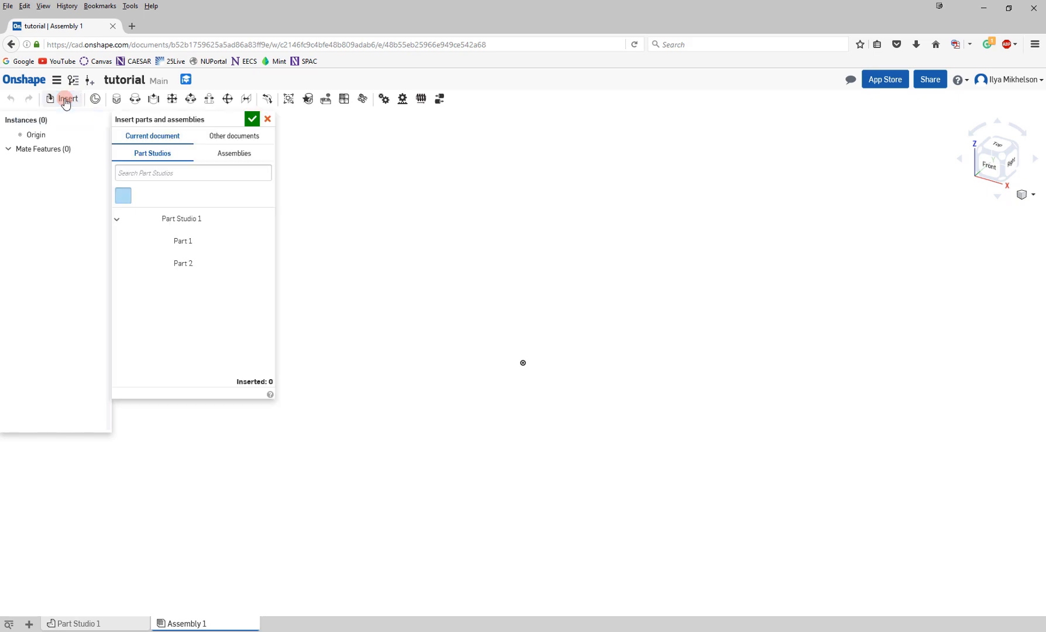
{"action": "left_click", "coordinate": [179, 269]}
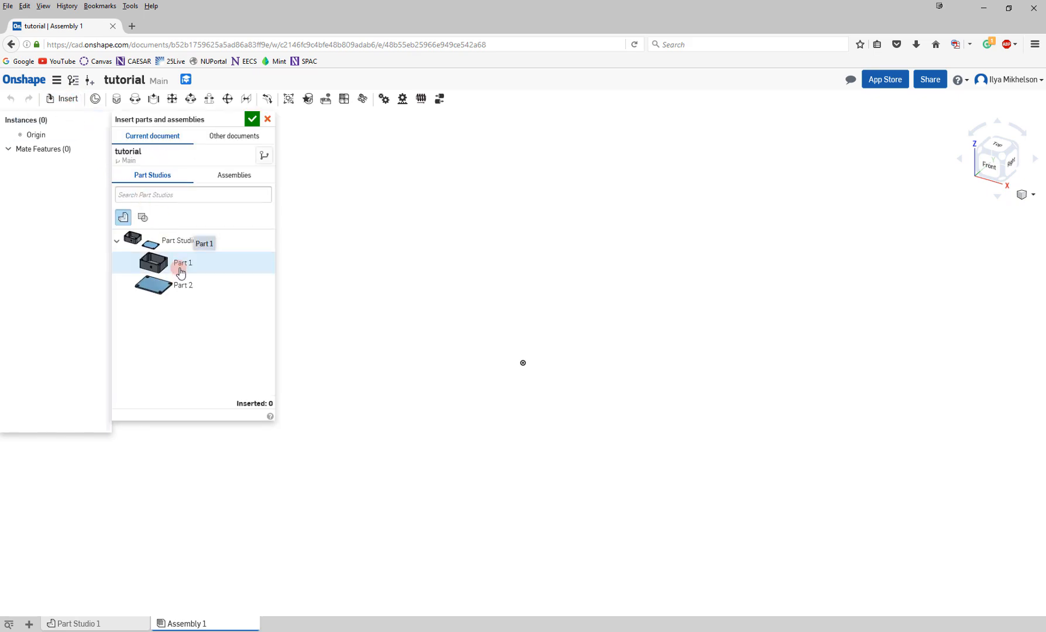
{"action": "left_click", "coordinate": [185, 286]}
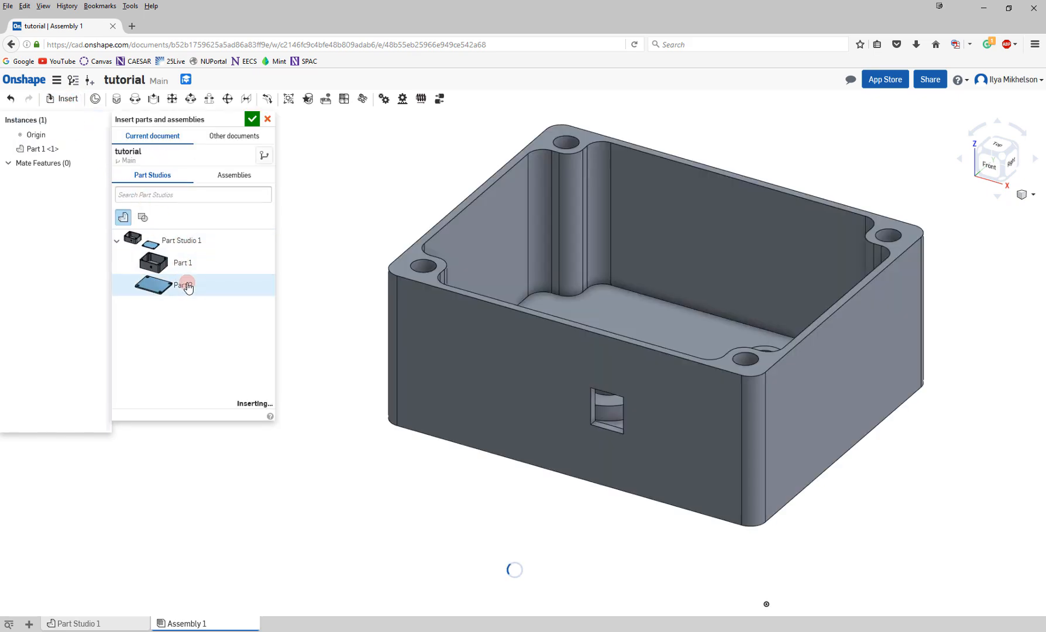
{"action": "left_click", "coordinate": [347, 325]}
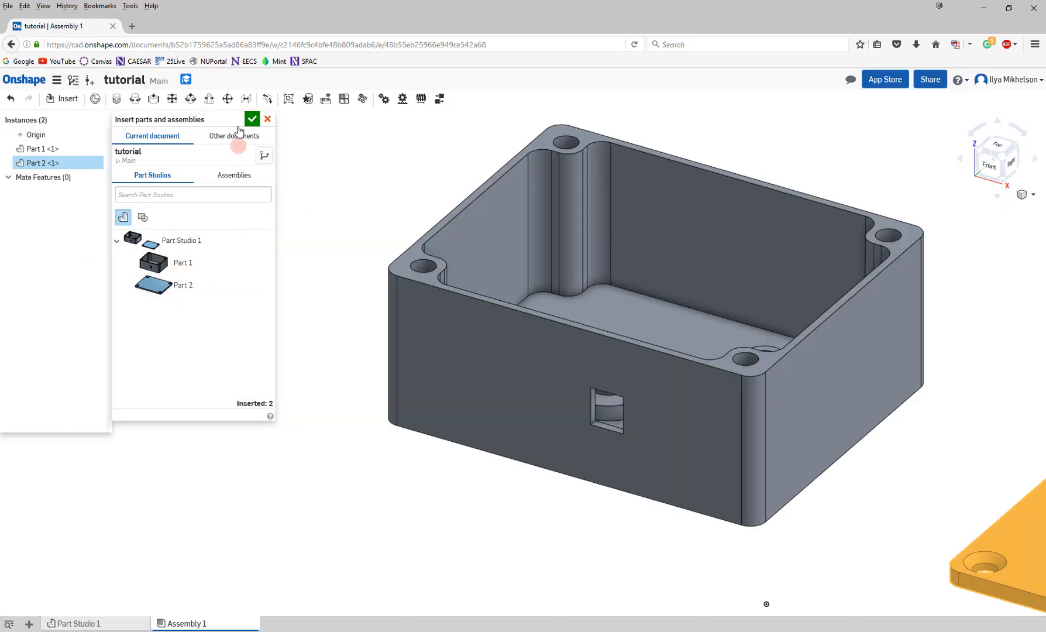
{"action": "left_click", "coordinate": [250, 120]}
Fix the box in place in the assembly and shift the free lid slightly beside it.
{"action": "scroll", "coordinate": [644, 443], "scroll_direction": "down", "scroll_amount": 5}
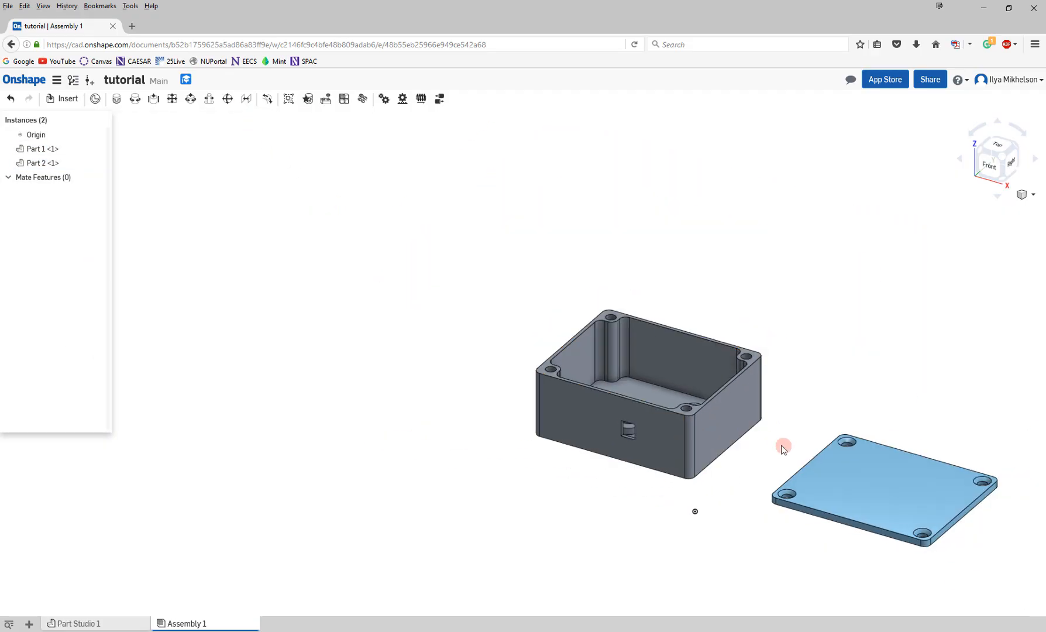
{"action": "middle_click_drag", "start_coordinate": [775, 444], "coordinate": [717, 430]}
{"action": "scroll", "coordinate": [575, 408], "scroll_direction": "up", "scroll_amount": 3}
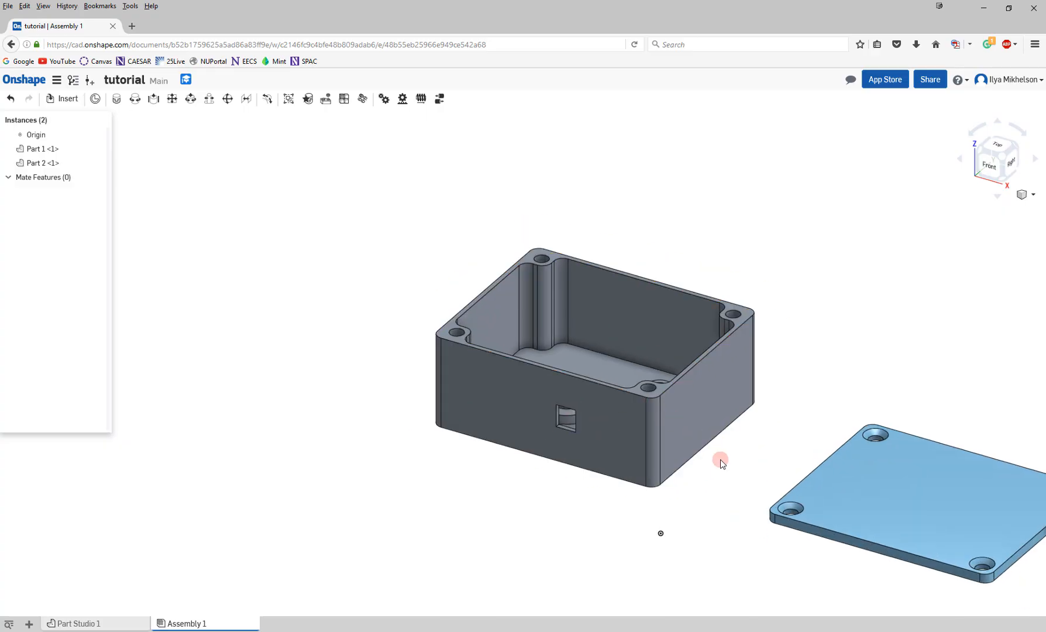
{"action": "middle_click_drag", "start_coordinate": [720, 459], "coordinate": [617, 447]}
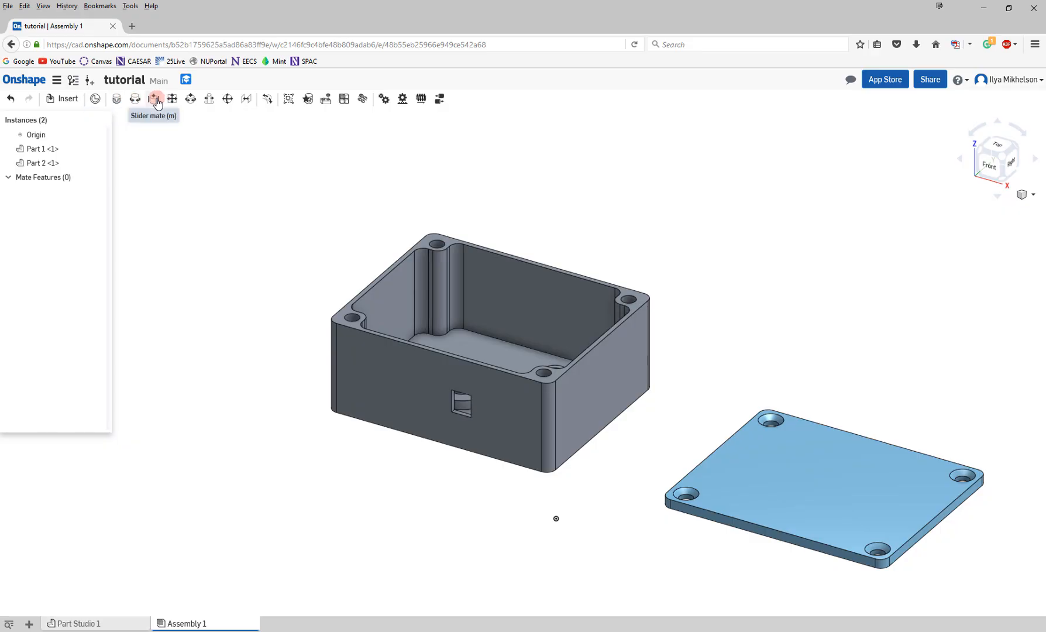
{"action": "right_click", "coordinate": [403, 401]}
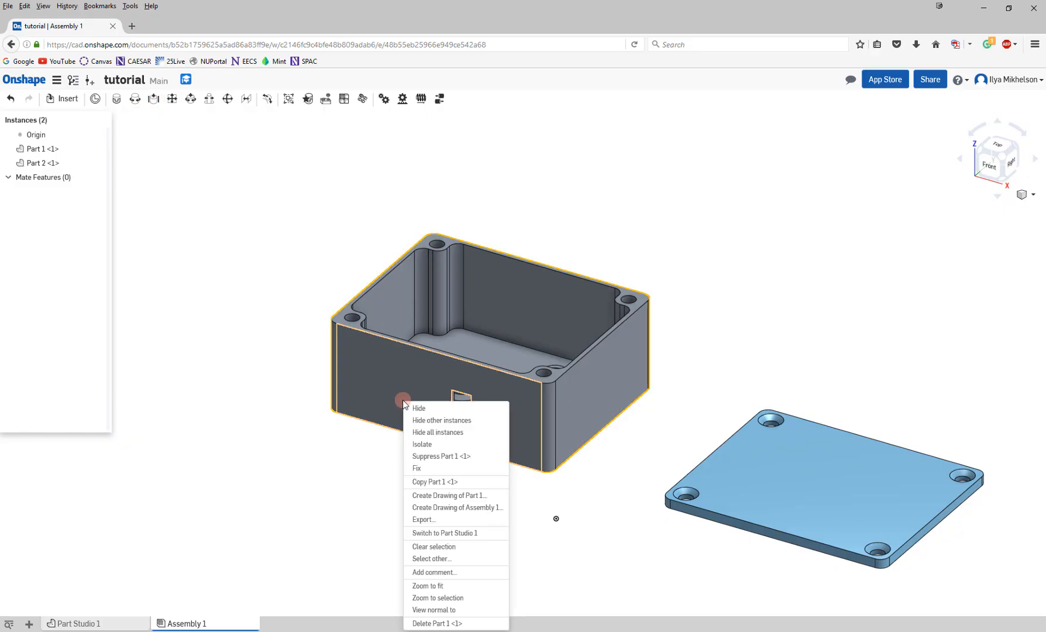
{"action": "left_click", "coordinate": [427, 471]}
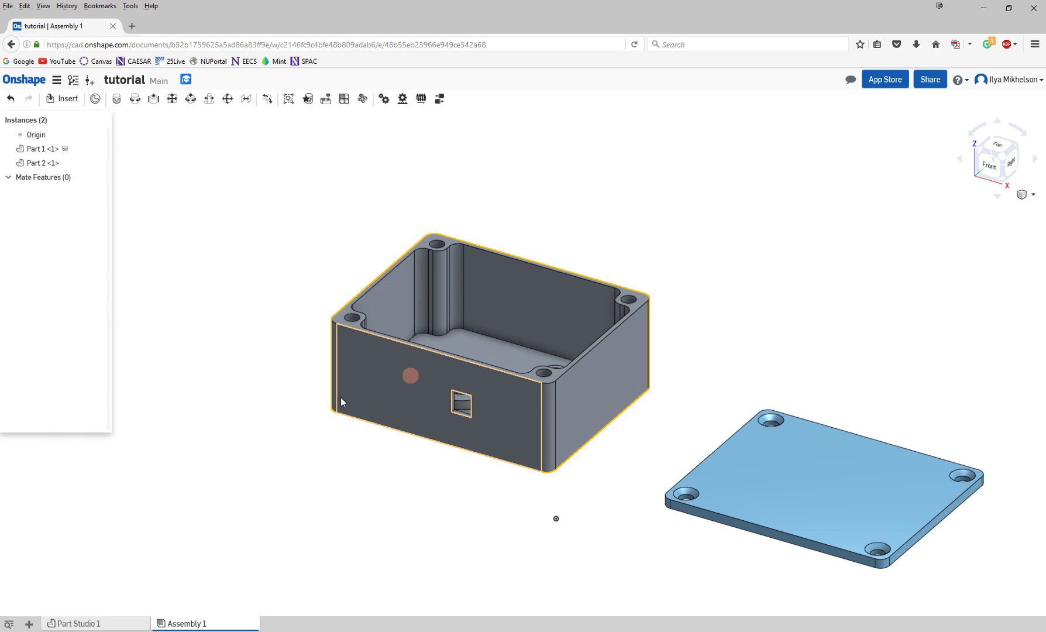
{"action": "left_click_drag", "start_coordinate": [764, 423], "coordinate": [771, 467]}
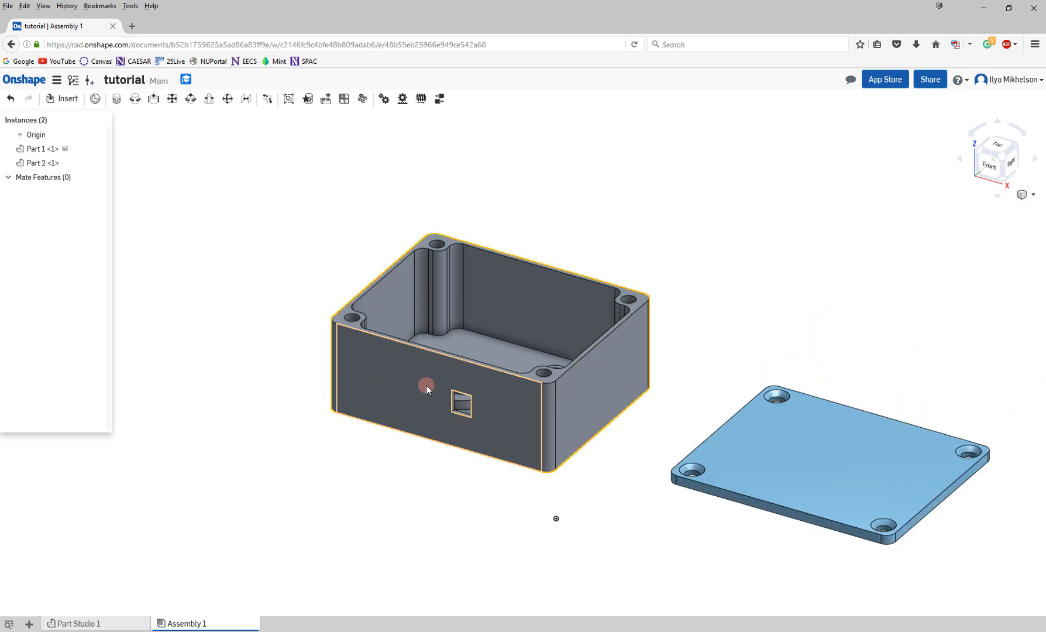
Start a Slider mate and set its first connector at the top centre of the box's front-right corner screw hole.
{"action": "left_click", "coordinate": [155, 100]}
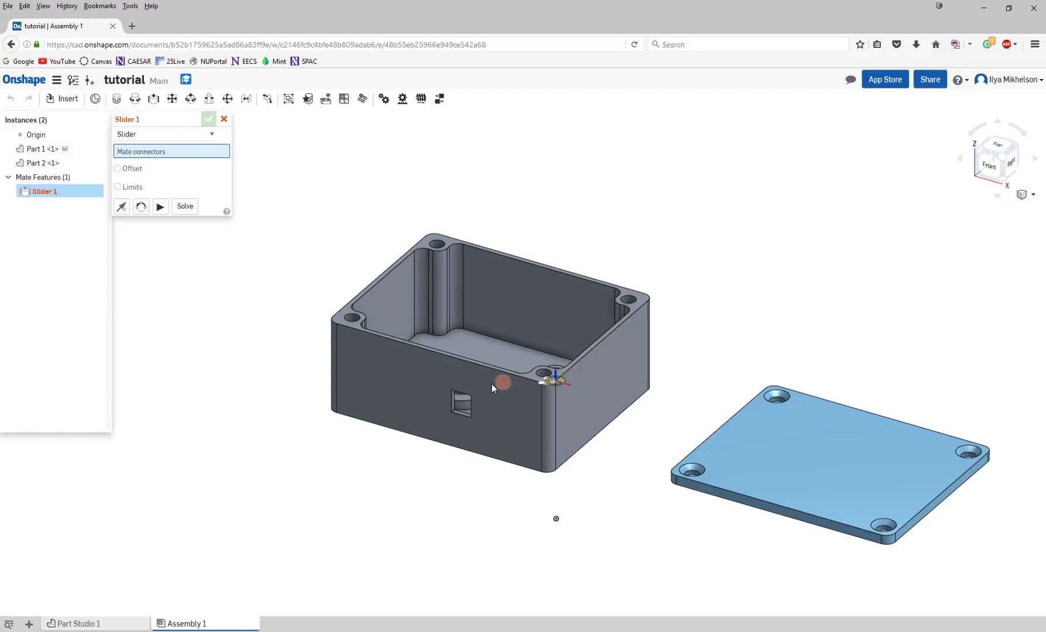
{"action": "right_click_drag", "start_coordinate": [495, 359], "coordinate": [487, 382]}
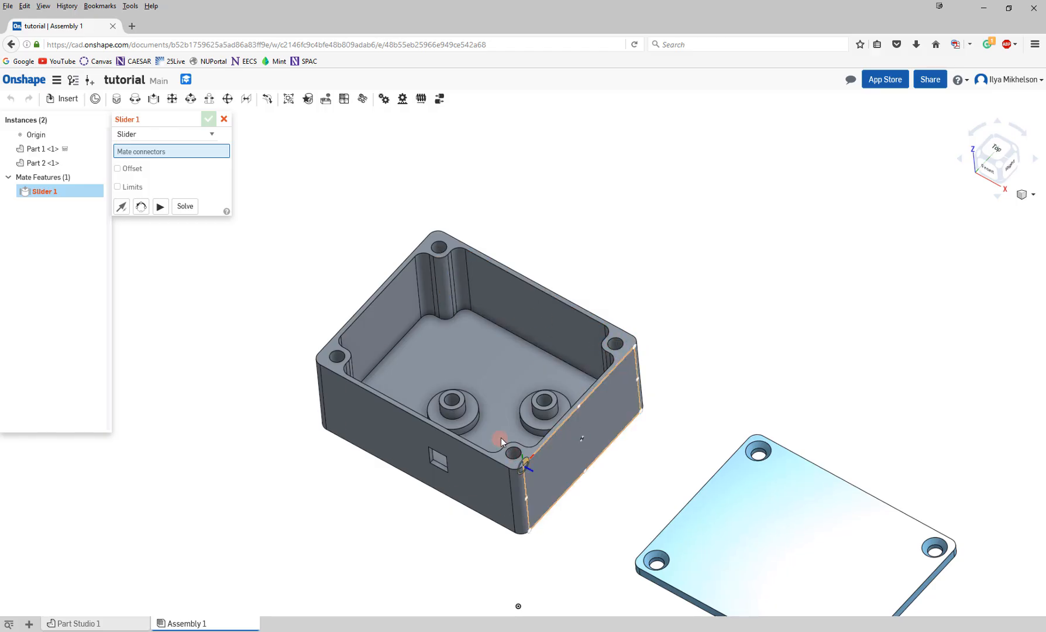
{"action": "scroll", "coordinate": [514, 460], "scroll_direction": "up", "scroll_amount": 5}
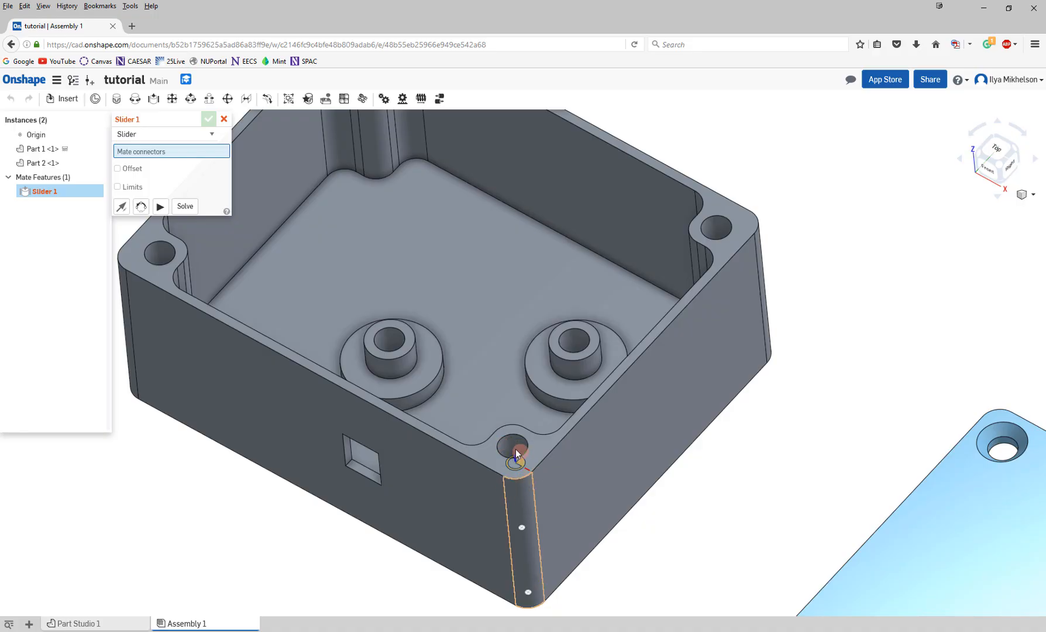
{"action": "scroll", "coordinate": [516, 449], "scroll_direction": "up", "scroll_amount": 5}
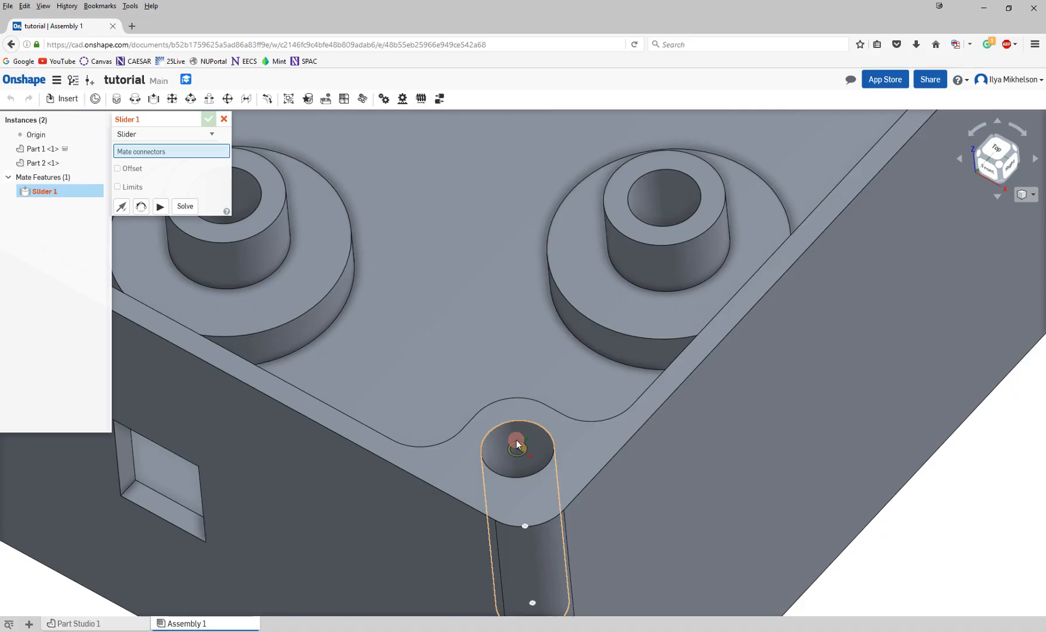
{"action": "left_click", "coordinate": [518, 449]}
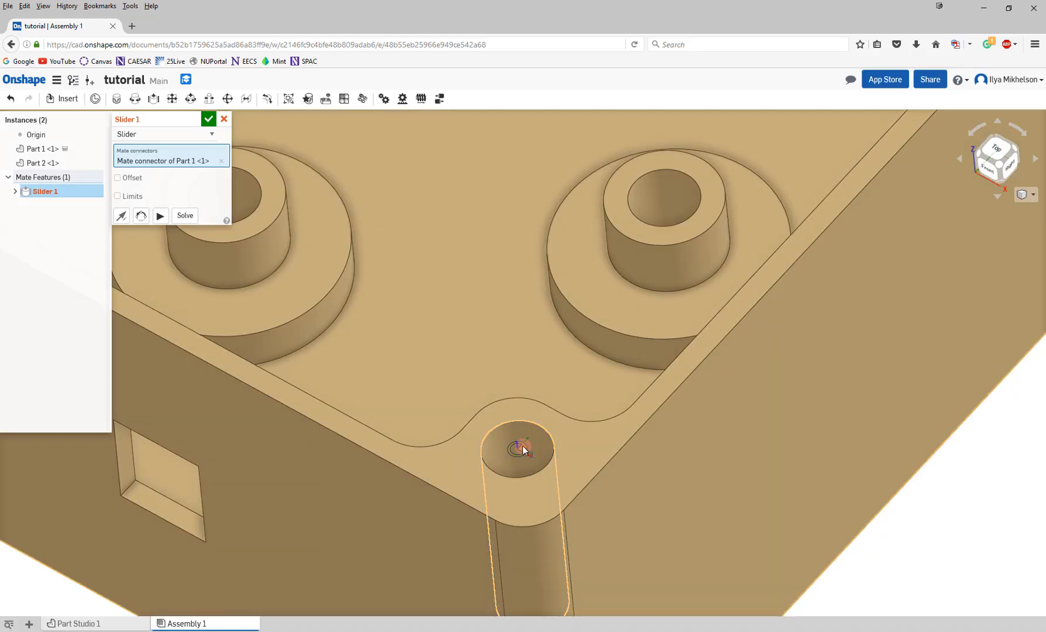
Set the mate's second connector at the underside centre of the lid's matching front-right corner hole.
{"action": "scroll", "coordinate": [522, 445], "scroll_direction": "down", "scroll_amount": 4}
{"action": "right_click_drag", "start_coordinate": [545, 450], "coordinate": [550, 394]}
{"action": "scroll", "coordinate": [562, 453], "scroll_direction": "down", "scroll_amount": 4}
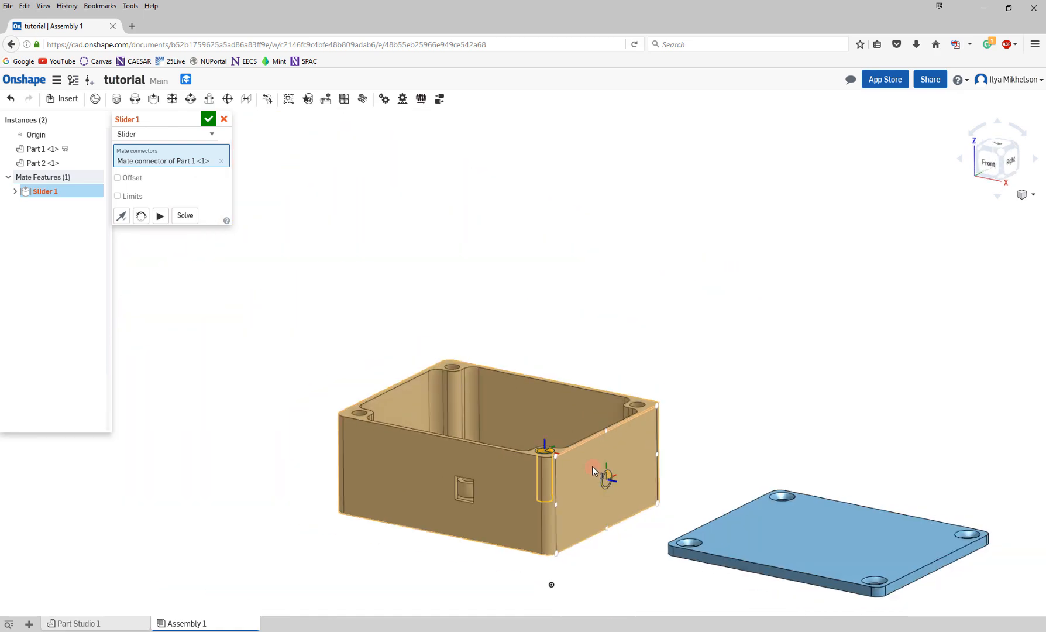
{"action": "middle_click_drag", "start_coordinate": [557, 415], "coordinate": [523, 363]}
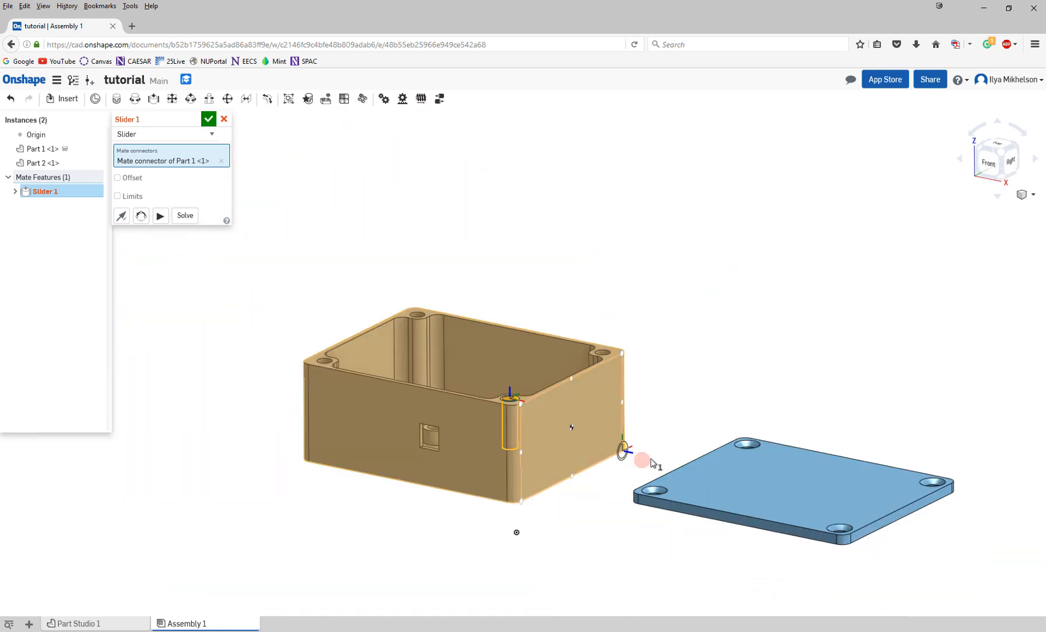
{"action": "scroll", "coordinate": [850, 546], "scroll_direction": "down", "scroll_amount": 3}
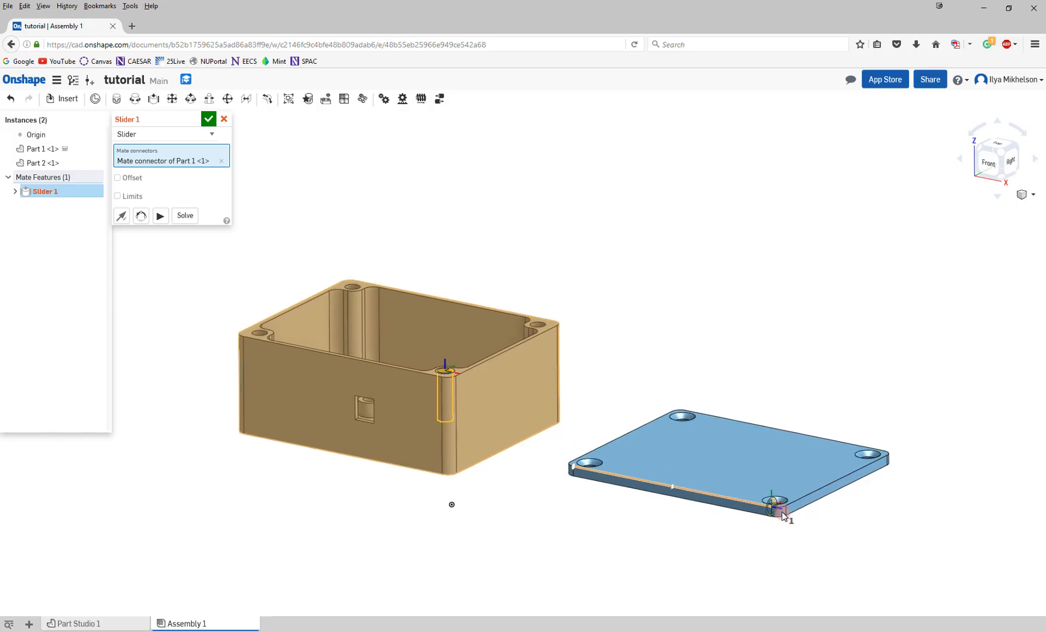
{"action": "right_click_drag", "start_coordinate": [801, 530], "coordinate": [754, 442]}
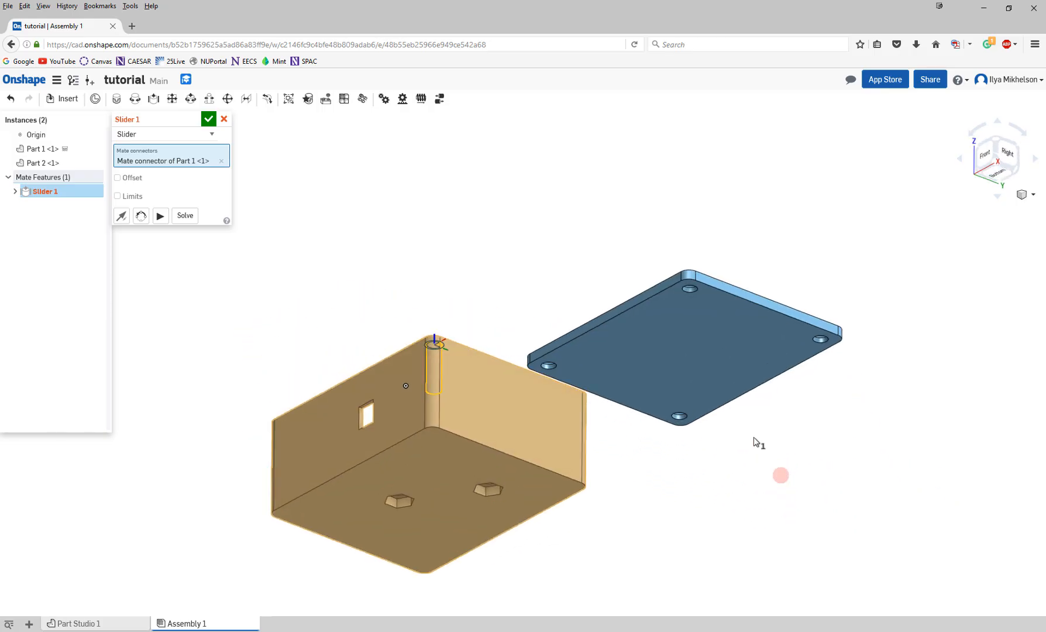
{"action": "scroll", "coordinate": [697, 288], "scroll_direction": "up", "scroll_amount": 5}
{"action": "scroll", "coordinate": [700, 287], "scroll_direction": "up", "scroll_amount": 2}
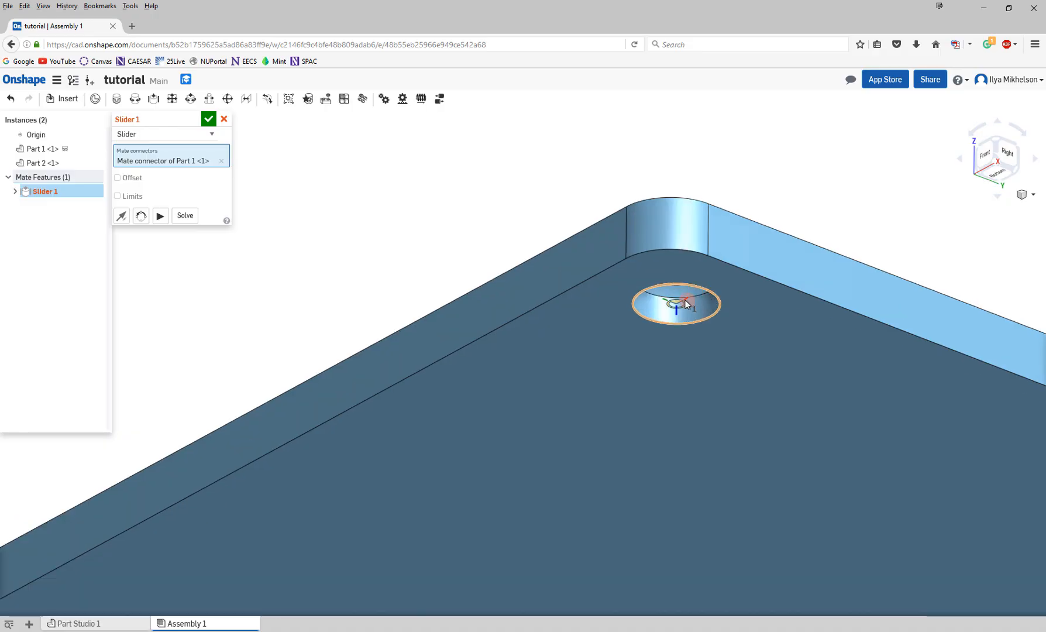
{"action": "left_click", "coordinate": [679, 306]}
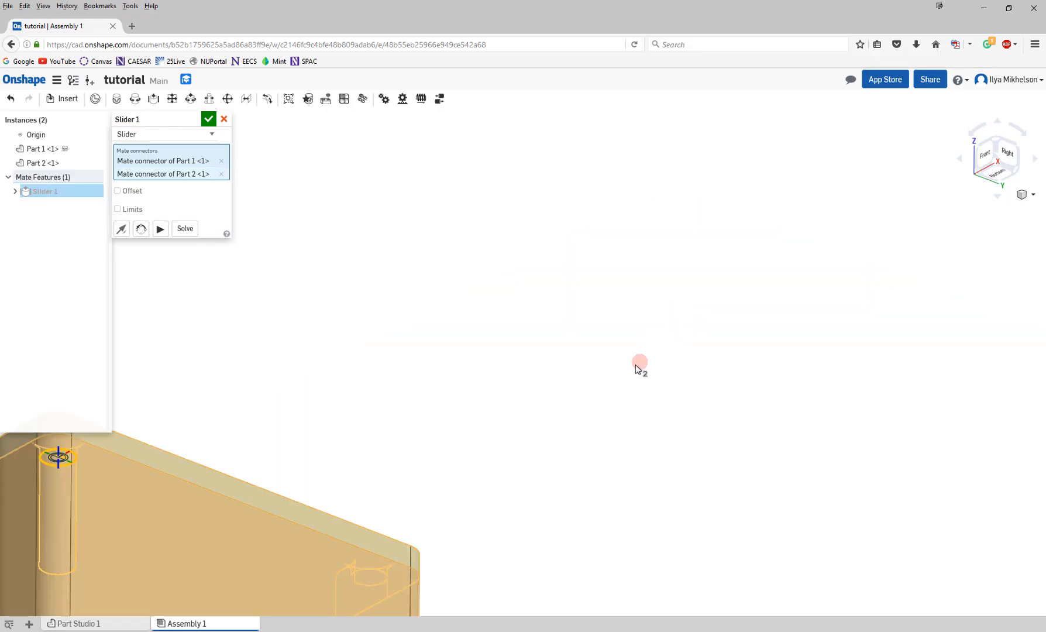
Cycle the mate's secondary axis orientation until the lid lines up with the box and accept the Slider mate.
{"action": "right_click_drag", "start_coordinate": [256, 410], "coordinate": [269, 470]}
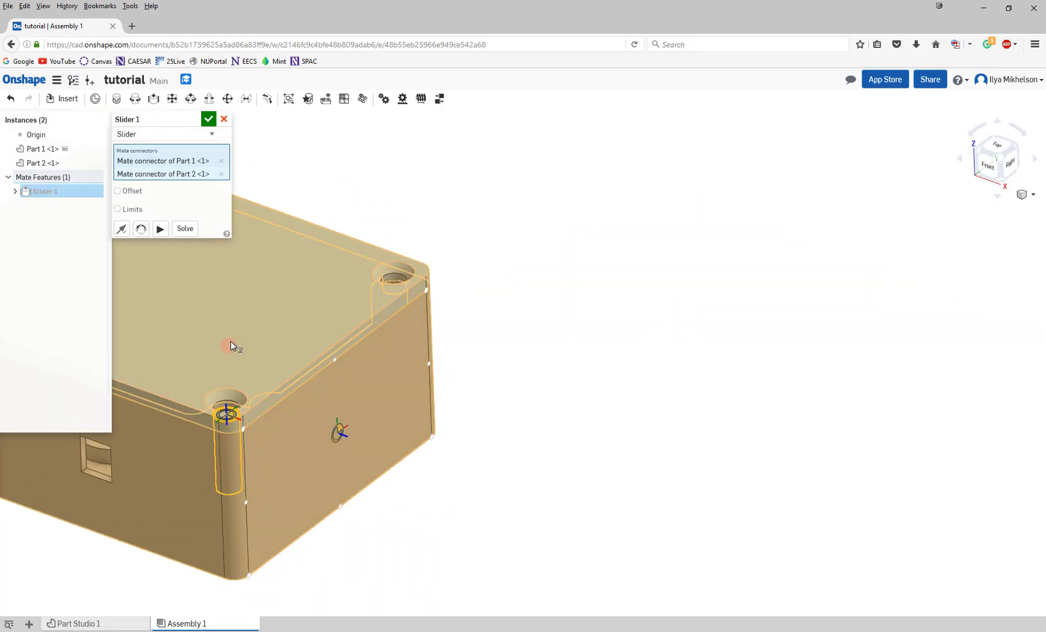
{"action": "middle_click_drag", "start_coordinate": [481, 359], "coordinate": [531, 360]}
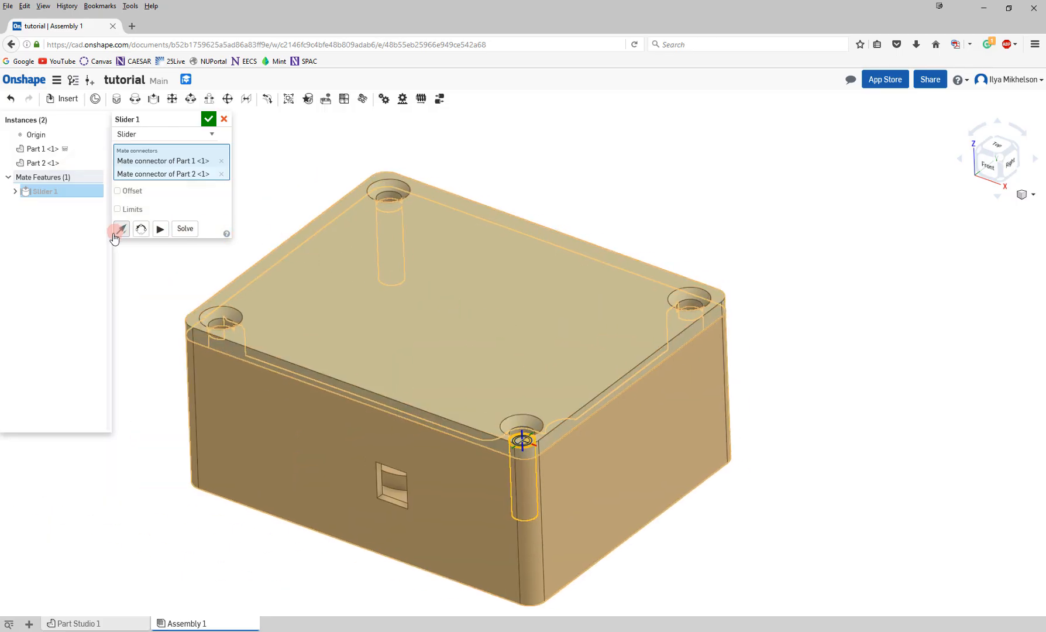
{"action": "left_click", "coordinate": [141, 228]}
{"action": "left_click", "coordinate": [141, 230]}
{"action": "left_click", "coordinate": [141, 229]}
{"action": "left_click", "coordinate": [216, 118]}
{"action": "left_click", "coordinate": [285, 205]}
Slide the lid along the mate axis above the box to test its travel.
{"action": "mouse_move", "coordinate": [536, 429]}
{"action": "right_mouse_down"}
{"action": "mouse_move", "coordinate": [523, 395]}
{"action": "mouse_move", "coordinate": [541, 503]}
{"action": "mouse_move", "coordinate": [539, 433]}
{"action": "right_mouse_up"}
{"action": "middle_click_drag", "start_coordinate": [544, 270], "coordinate": [664, 393]}
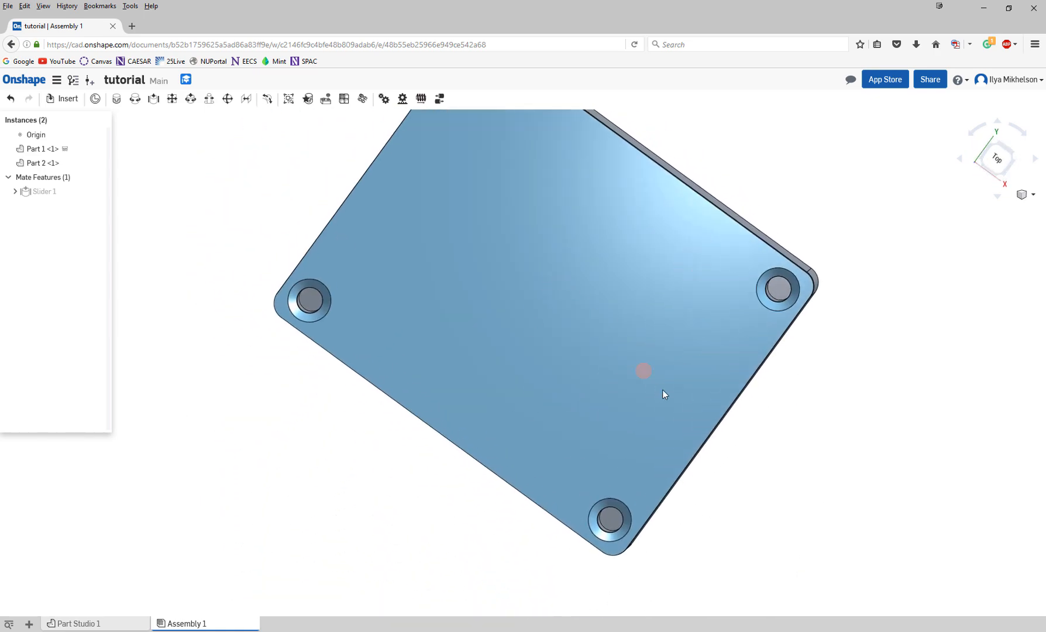
{"action": "right_click_drag", "start_coordinate": [663, 390], "coordinate": [656, 432]}
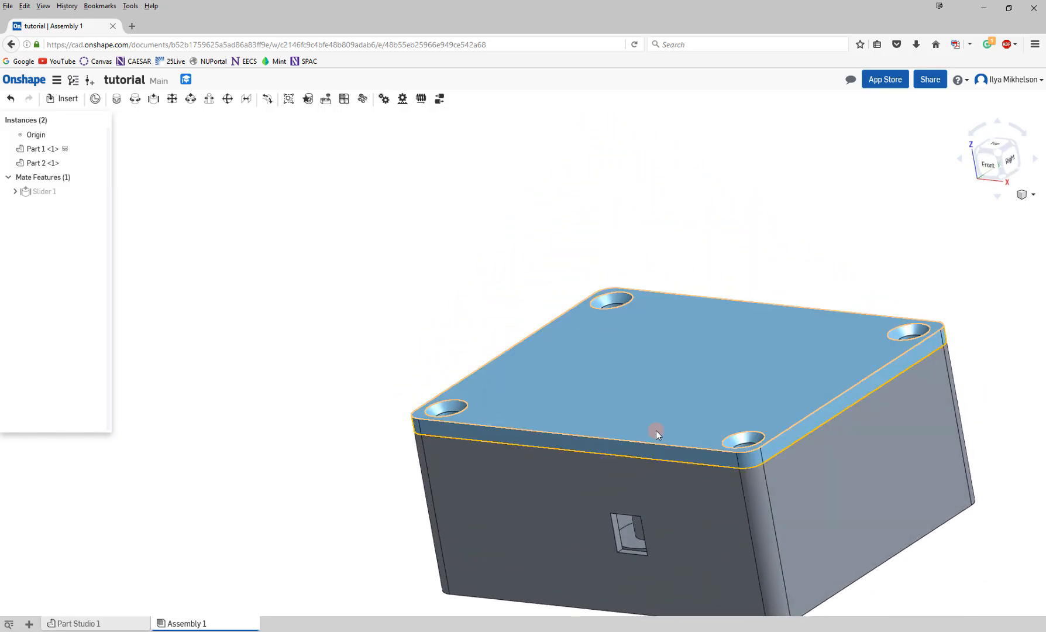
{"action": "mouse_move", "coordinate": [656, 433]}
{"action": "left_mouse_down"}
{"action": "mouse_move", "coordinate": [644, 290]}
{"action": "mouse_move", "coordinate": [582, 194]}
{"action": "mouse_move", "coordinate": [572, 220]}
{"action": "mouse_move", "coordinate": [651, 563]}
{"action": "mouse_move", "coordinate": [639, 405]}
{"action": "mouse_move", "coordinate": [670, 504]}
{"action": "mouse_move", "coordinate": [651, 379]}
{"action": "mouse_move", "coordinate": [660, 411]}
{"action": "left_mouse_up"}
Edit the Slider mate to enable limits with a Z maximum of 0 mm and accept it.
{"action": "double_click", "coordinate": [52, 191]}
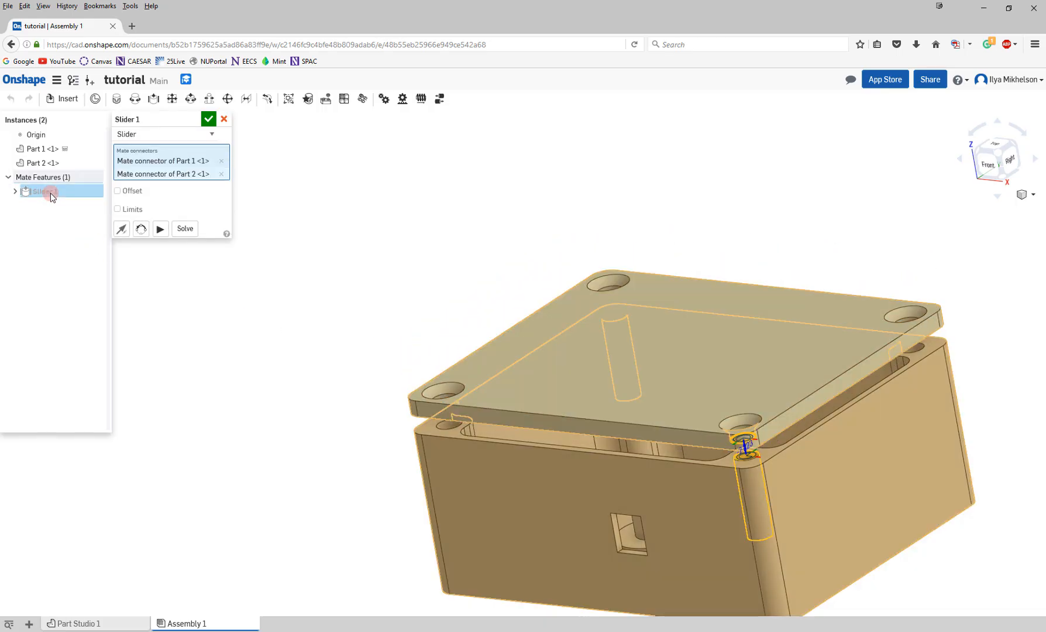
{"action": "left_click", "coordinate": [117, 209]}
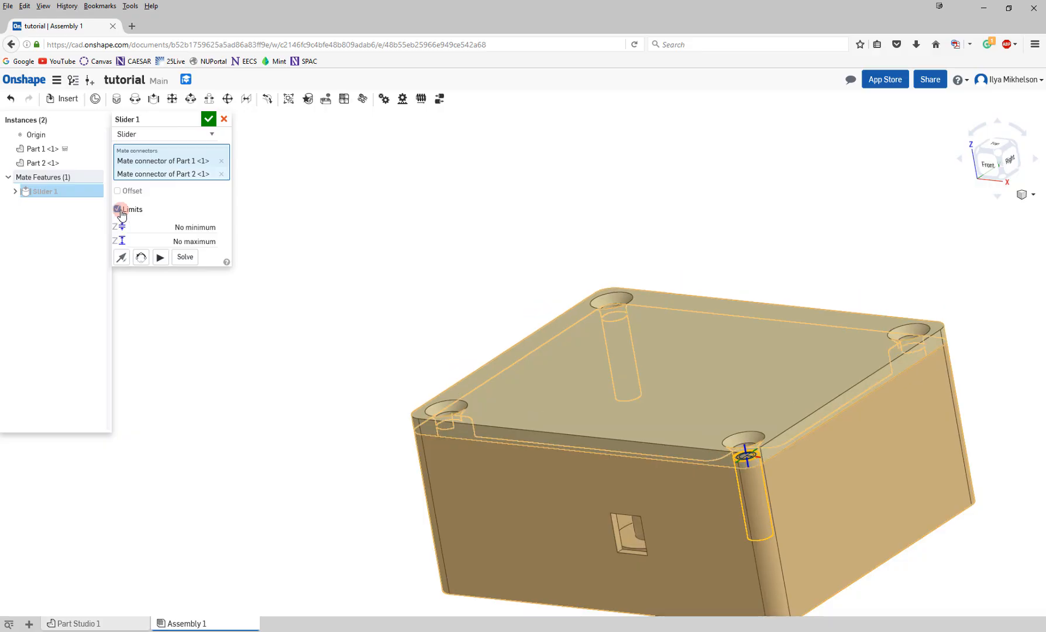
{"action": "left_click", "coordinate": [171, 240]}
{"action": "type", "text": "0"}
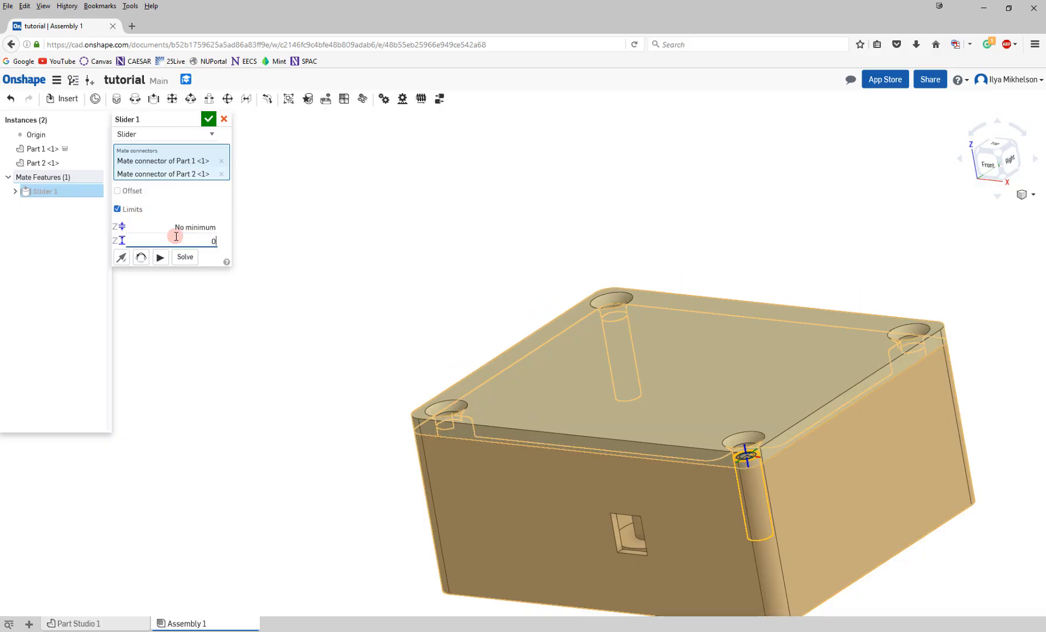
{"action": "key", "text": "Return"}
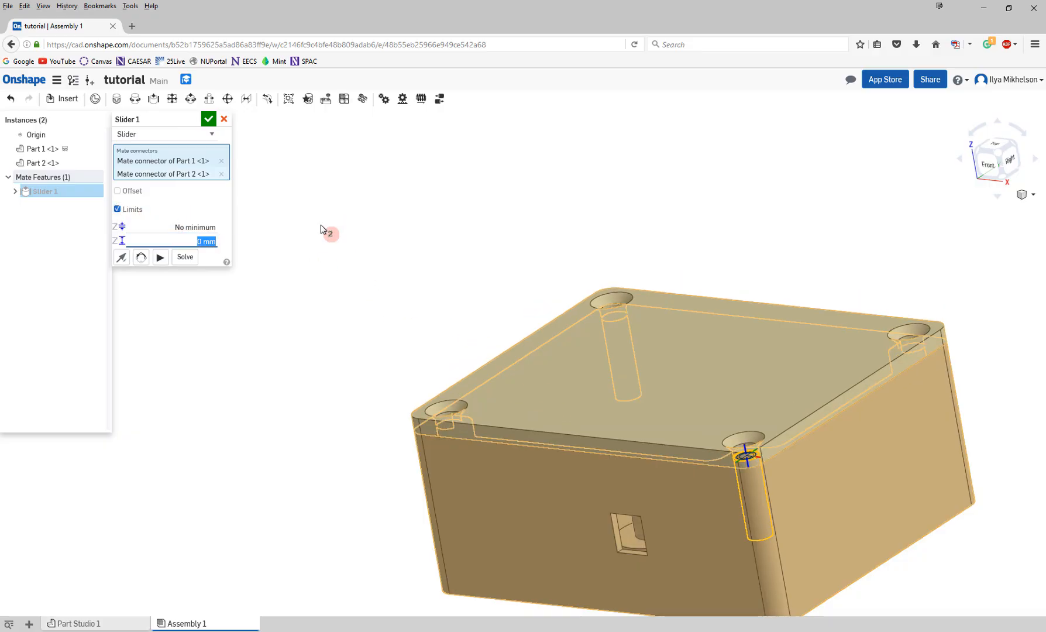
{"action": "left_click", "coordinate": [211, 120]}
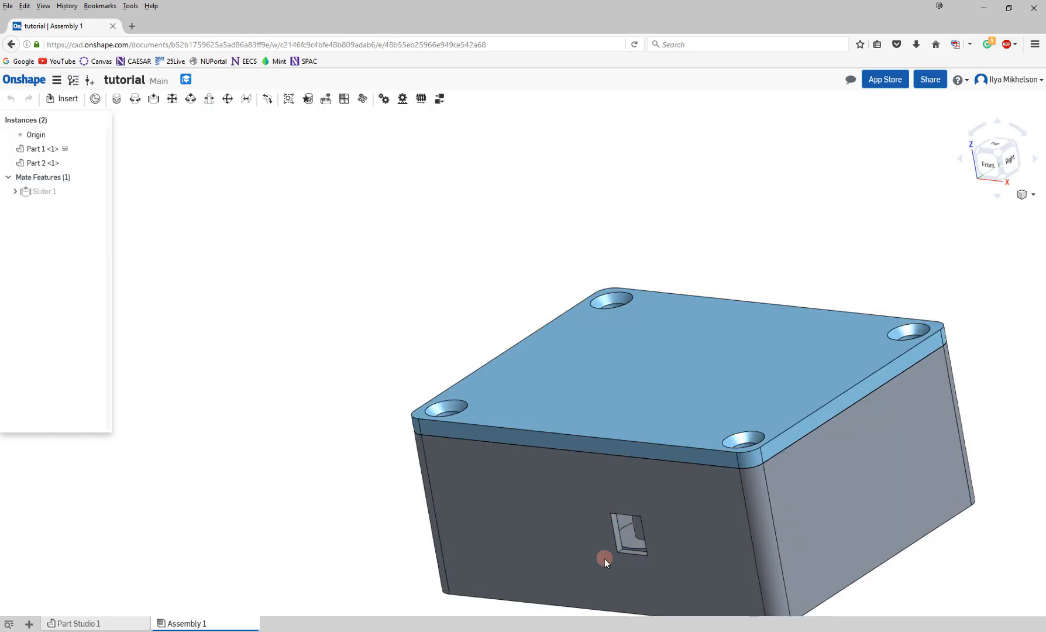
Try to slide the lid down into the box to test the mate's limit, and clear the selection.
{"action": "left_click_drag", "start_coordinate": [584, 315], "coordinate": [630, 532]}
{"action": "left_click_drag", "start_coordinate": [606, 295], "coordinate": [645, 502]}
{"action": "right_click_drag", "start_coordinate": [664, 412], "coordinate": [627, 416]}
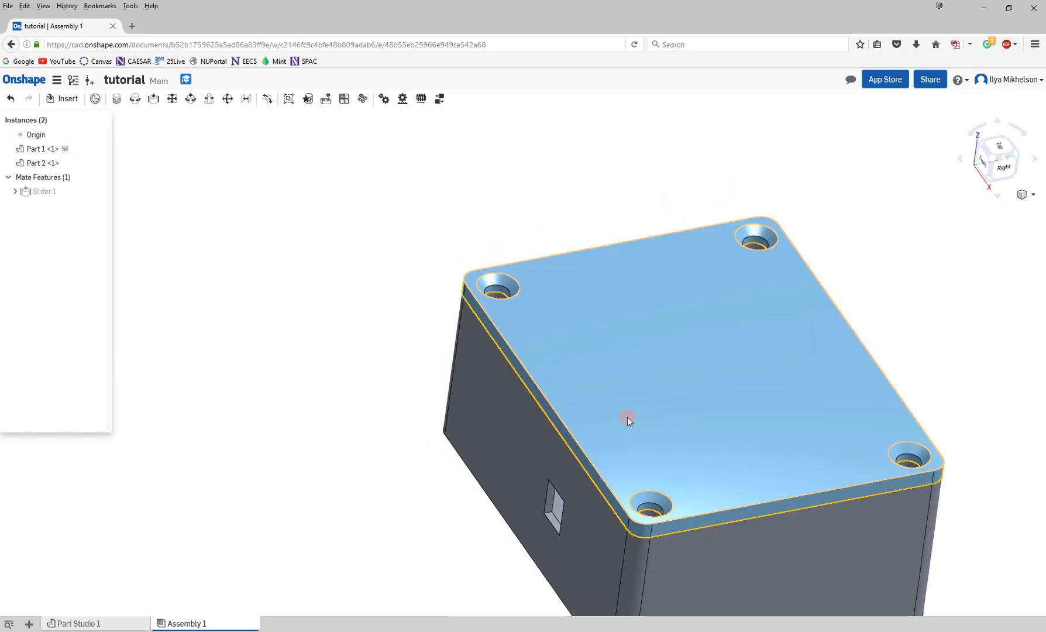
{"action": "left_click", "coordinate": [441, 434]}
{"action": "left_click", "coordinate": [402, 446]}
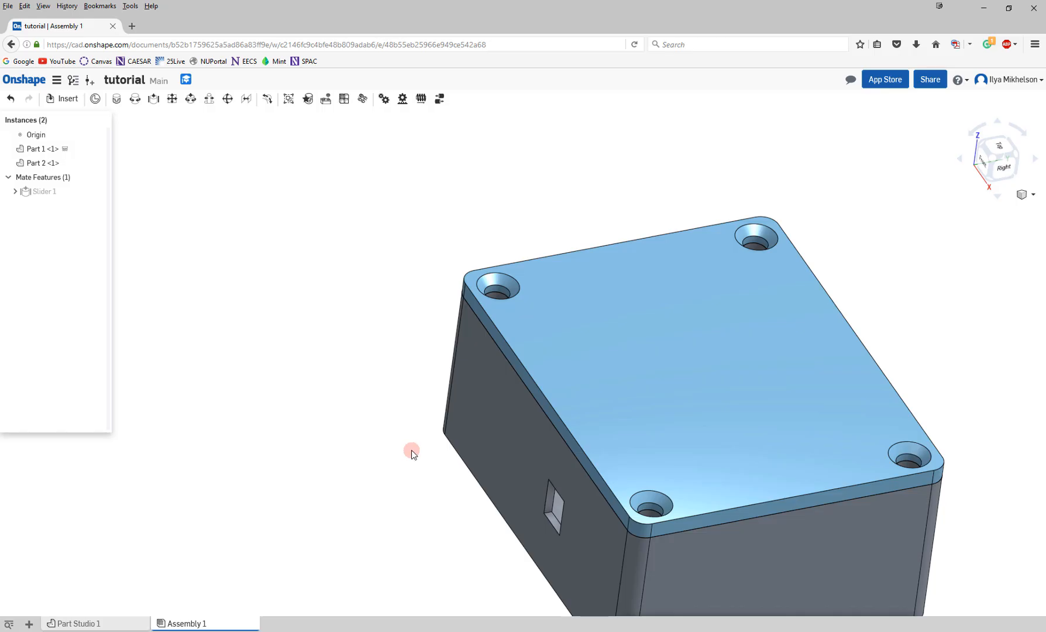
Export Part Studio 1 as binary STL in millimetres at Fine resolution, downloading the parts as individual files.
{"action": "left_click", "coordinate": [84, 624]}
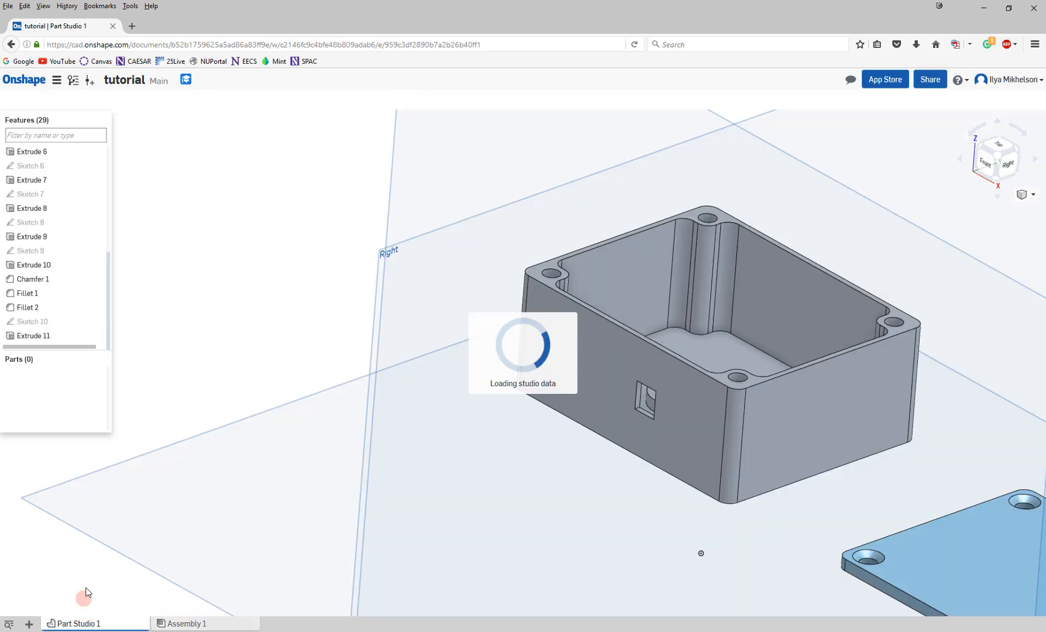
{"action": "left_click", "coordinate": [81, 624]}
{"action": "right_click", "coordinate": [81, 623]}
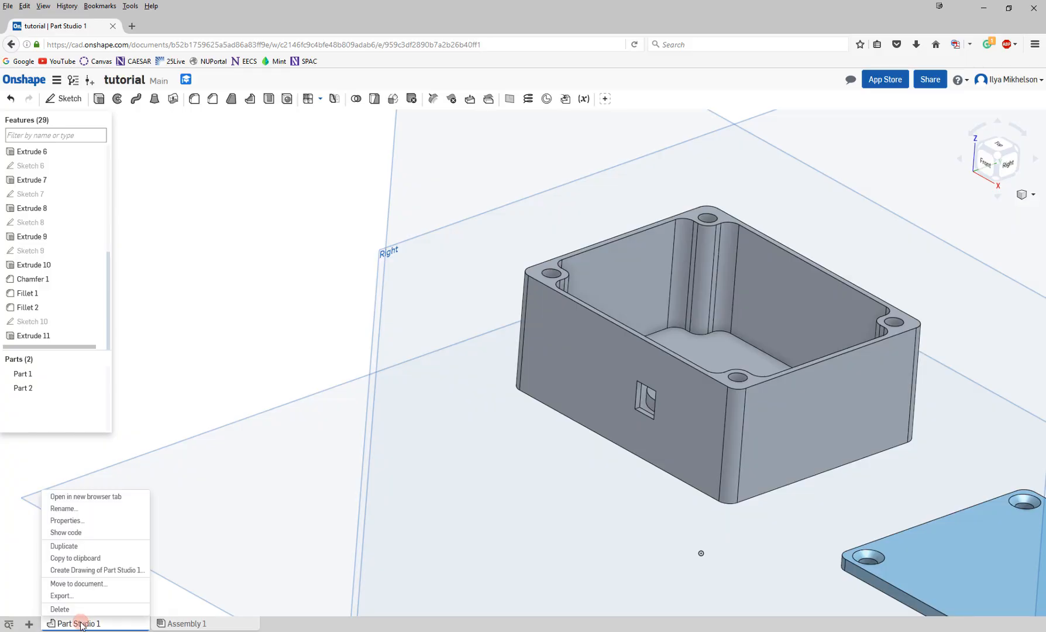
{"action": "left_click", "coordinate": [74, 595]}
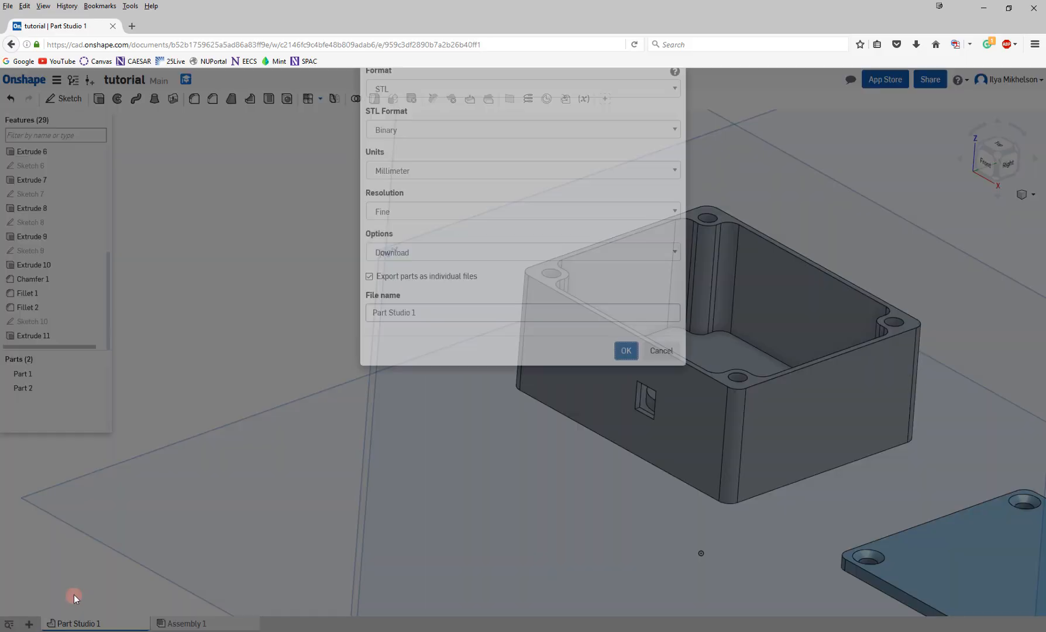
{"action": "left_click", "coordinate": [119, 556]}
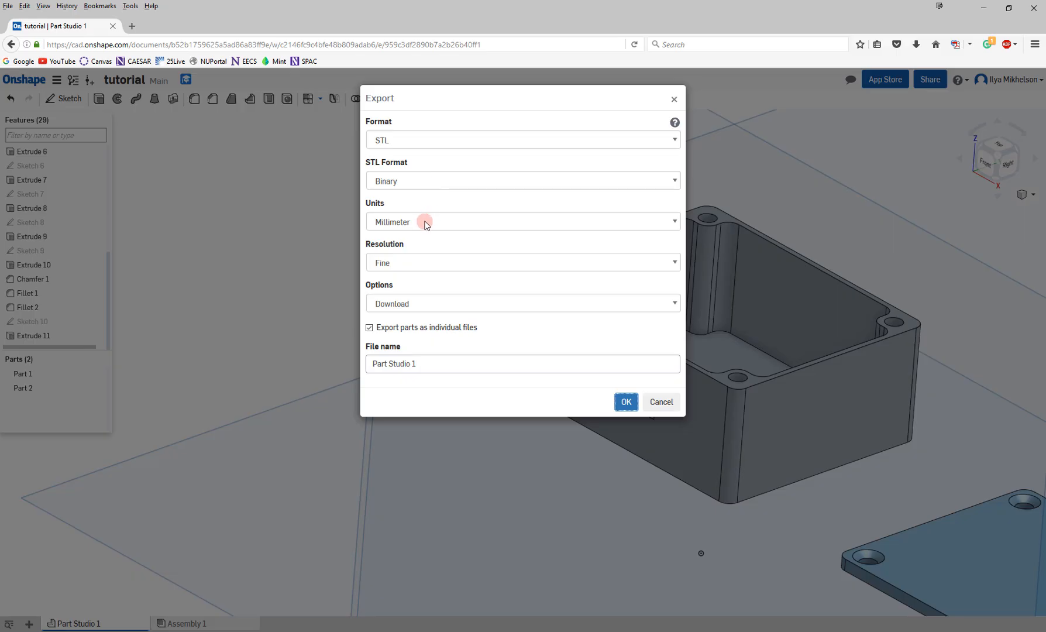
{"action": "left_click", "coordinate": [423, 262]}
{"action": "left_click", "coordinate": [423, 264]}
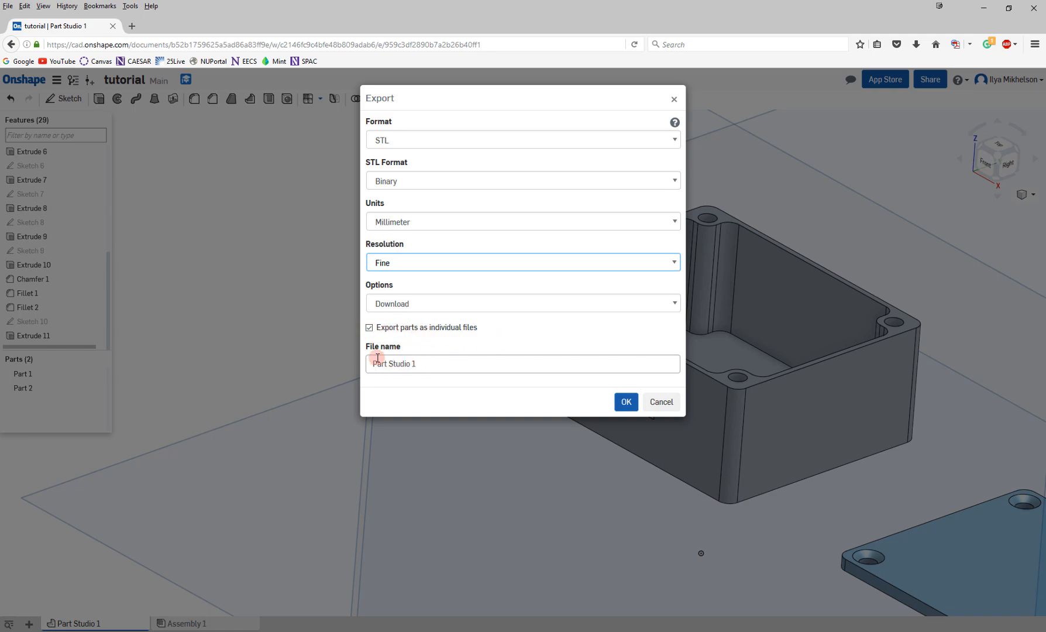
{"action": "left_click", "coordinate": [631, 406]}
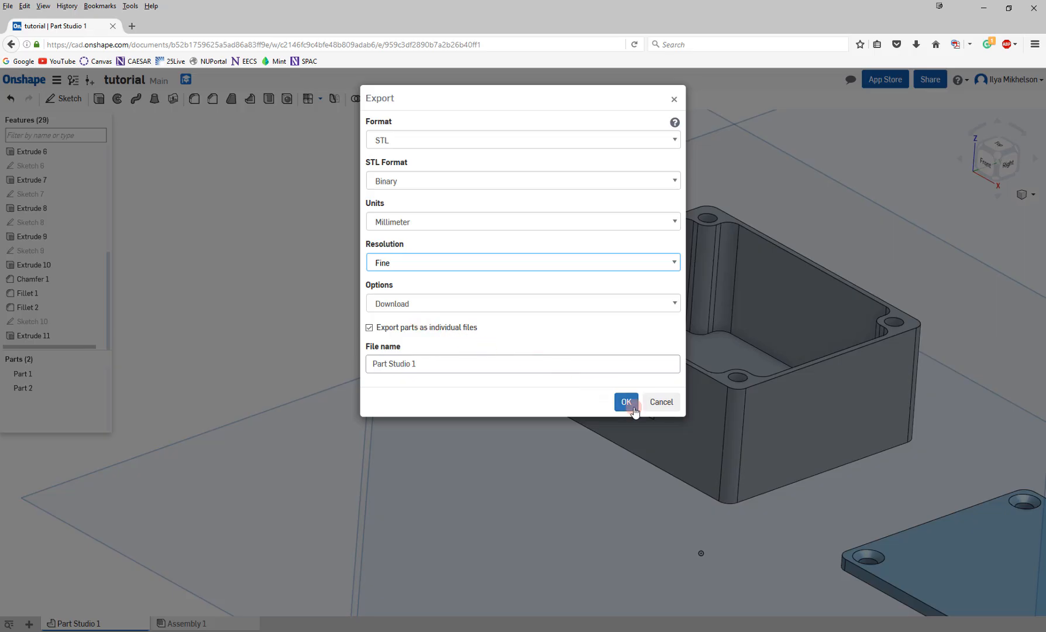